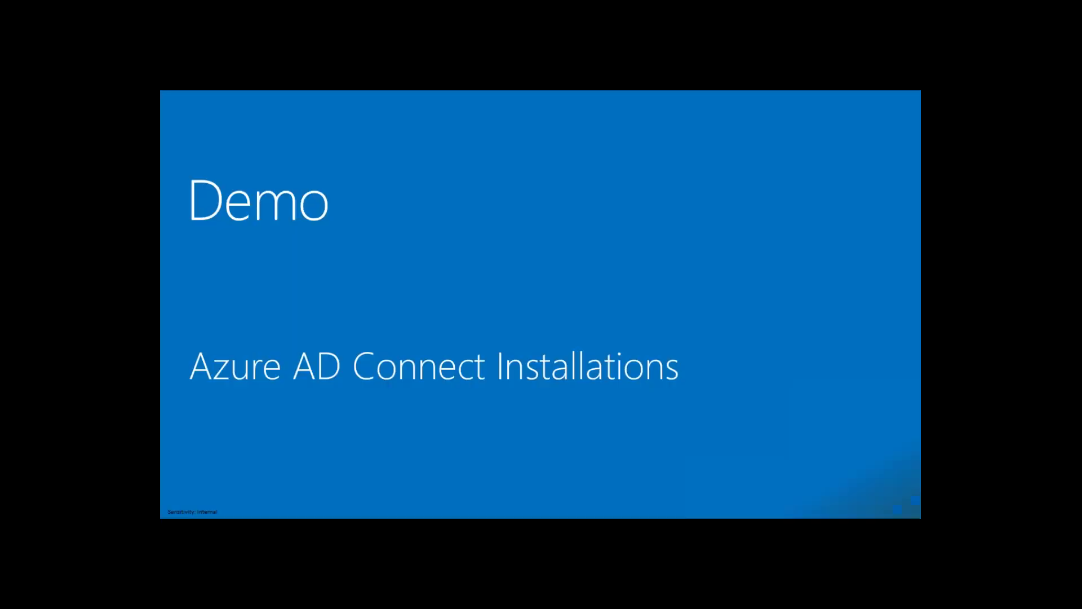
# Unlock the AADConnect VM and sign in as administrator, re-entering the password after mistypes
pyautogui.hotkey('alt', 'Tab')
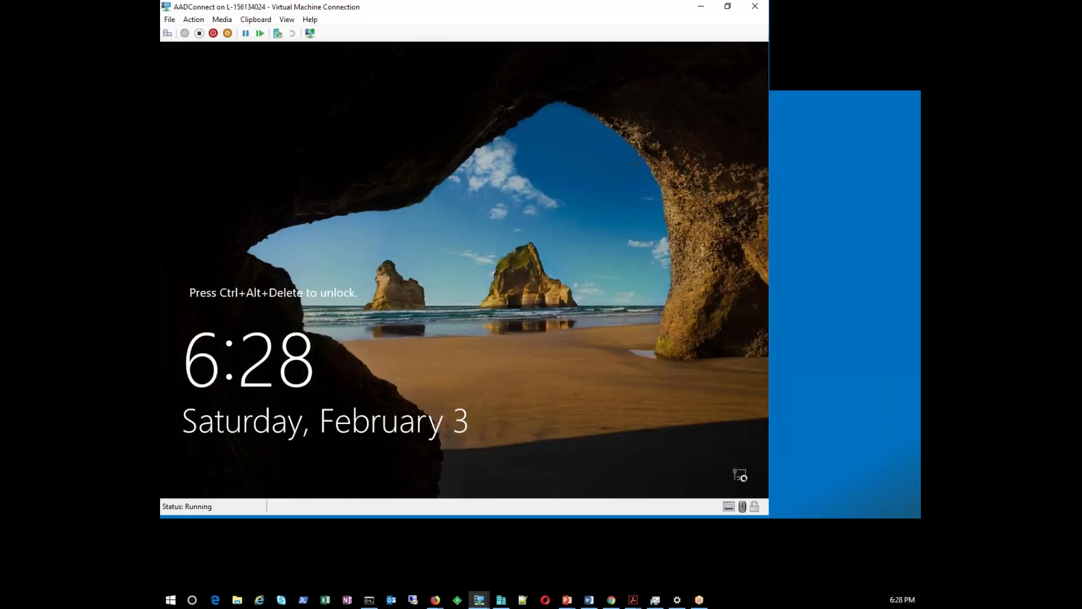
pyautogui.click(167, 33)
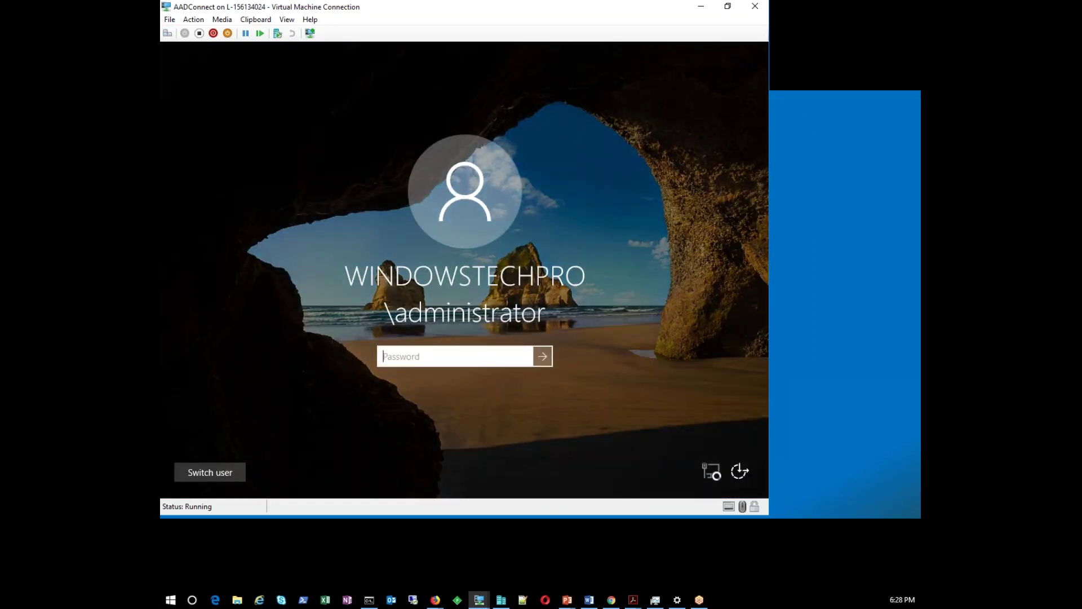
pyautogui.write('********')
pyautogui.press('BackSpace')
pyautogui.press('BackSpace')
pyautogui.press('BackSpace')
pyautogui.press('BackSpace')
pyautogui.press('BackSpace')
pyautogui.press('BackSpace')
pyautogui.press('BackSpace')
pyautogui.press('BackSpace')
pyautogui.write('******')
pyautogui.press('BackSpace')
pyautogui.press('BackSpace')
pyautogui.press('BackSpace')
pyautogui.press('BackSpace')
pyautogui.press('BackSpace')
pyautogui.press('BackSpace')
pyautogui.write('**************')
pyautogui.press('Return')
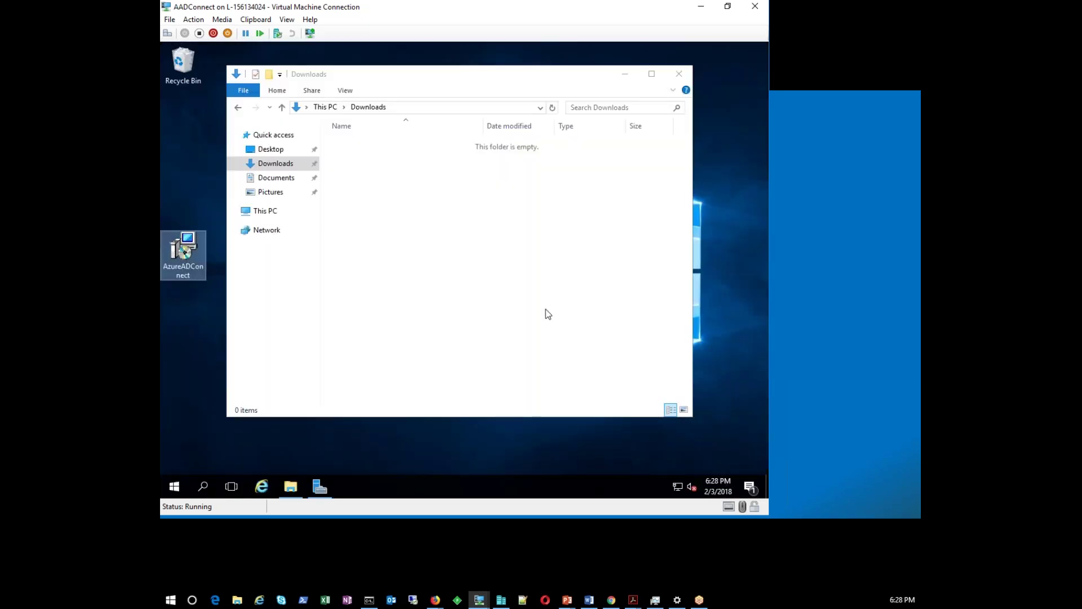
# Review the VM's Ethernet adapter settings and Server Manager's Local Server properties
pyautogui.rightClick(679, 488)
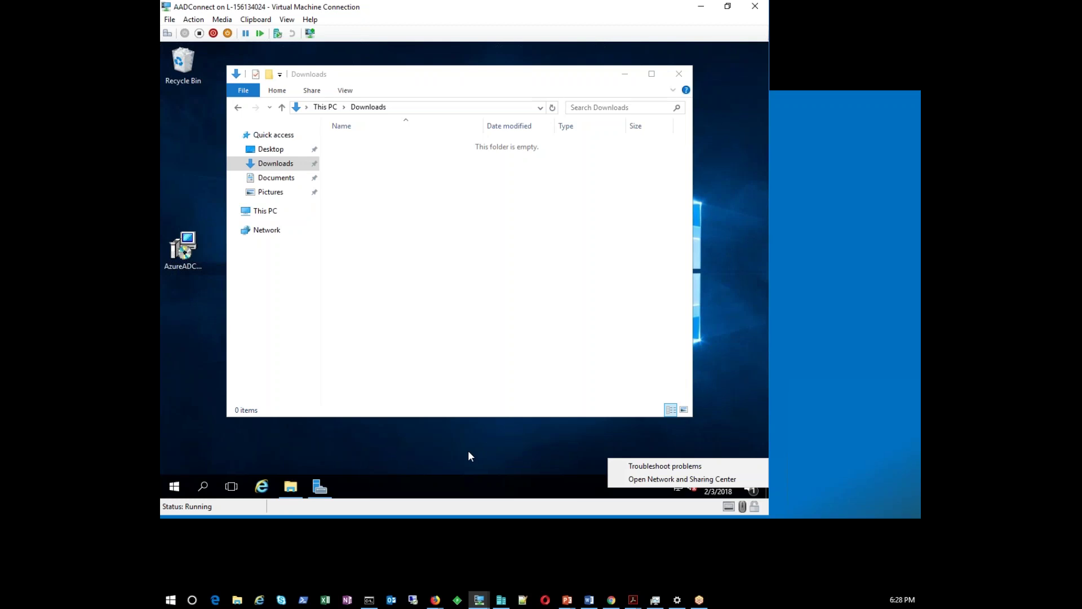
pyautogui.click(634, 479)
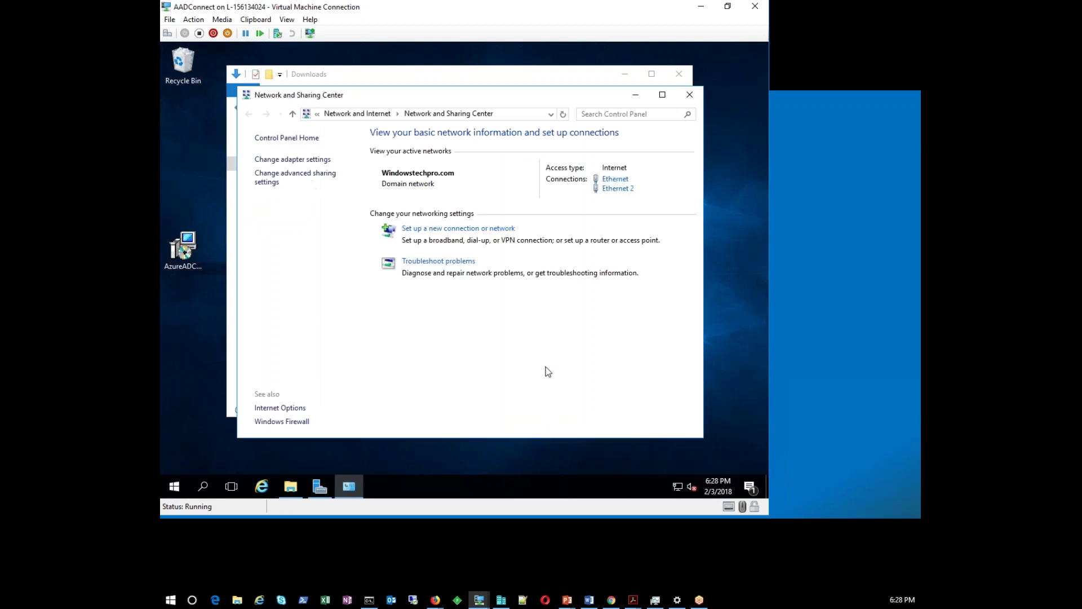
pyautogui.click(275, 159)
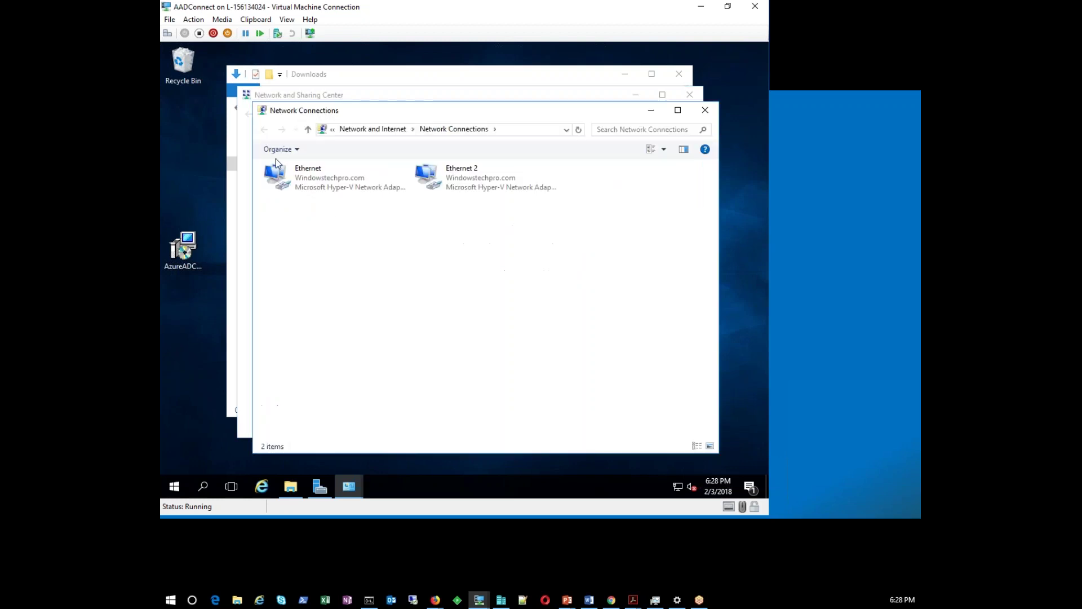
pyautogui.click(309, 180)
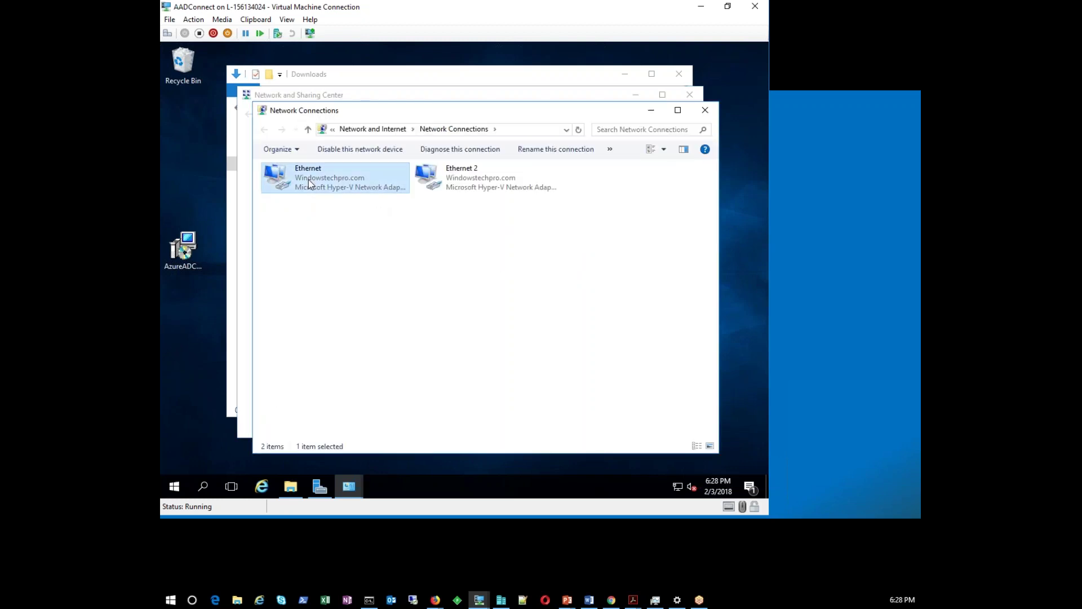
pyautogui.click(319, 487)
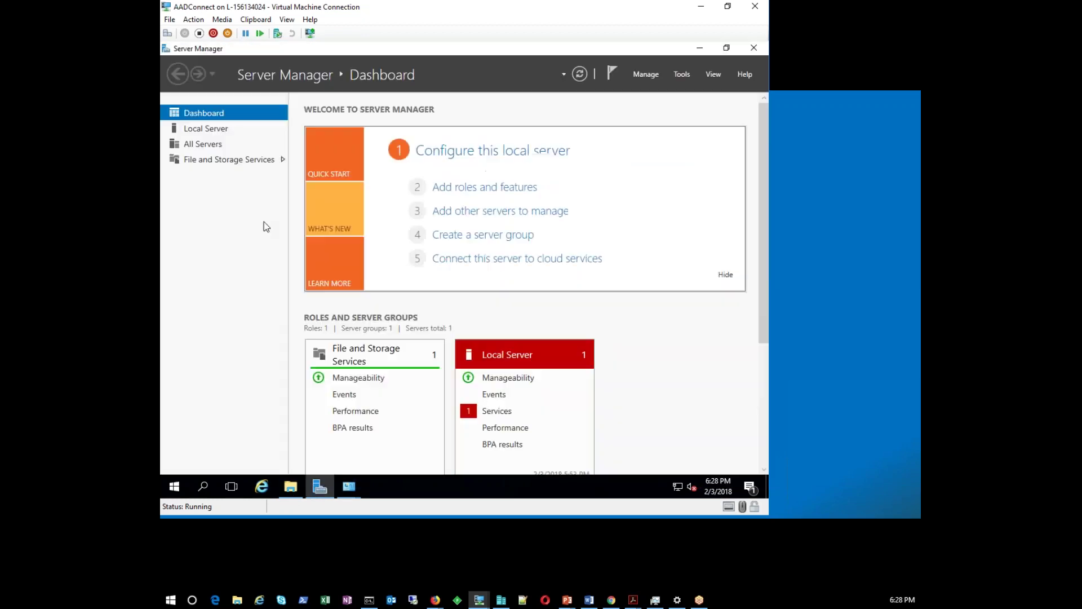
pyautogui.click(209, 132)
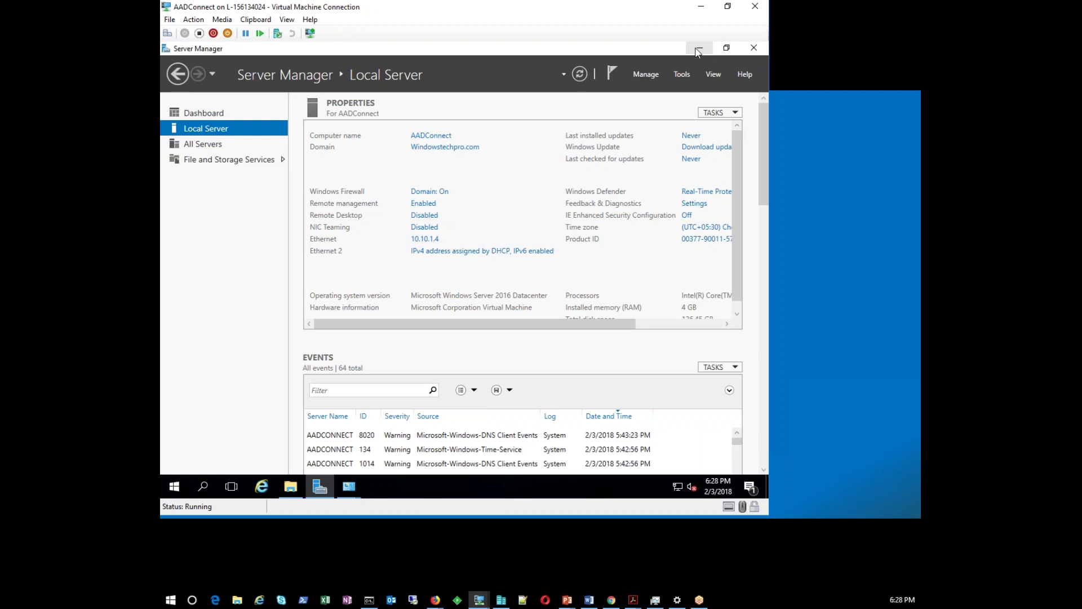
# Close or minimize the open windows and centre the AzureADConnect installer on the desktop
pyautogui.click(700, 48)
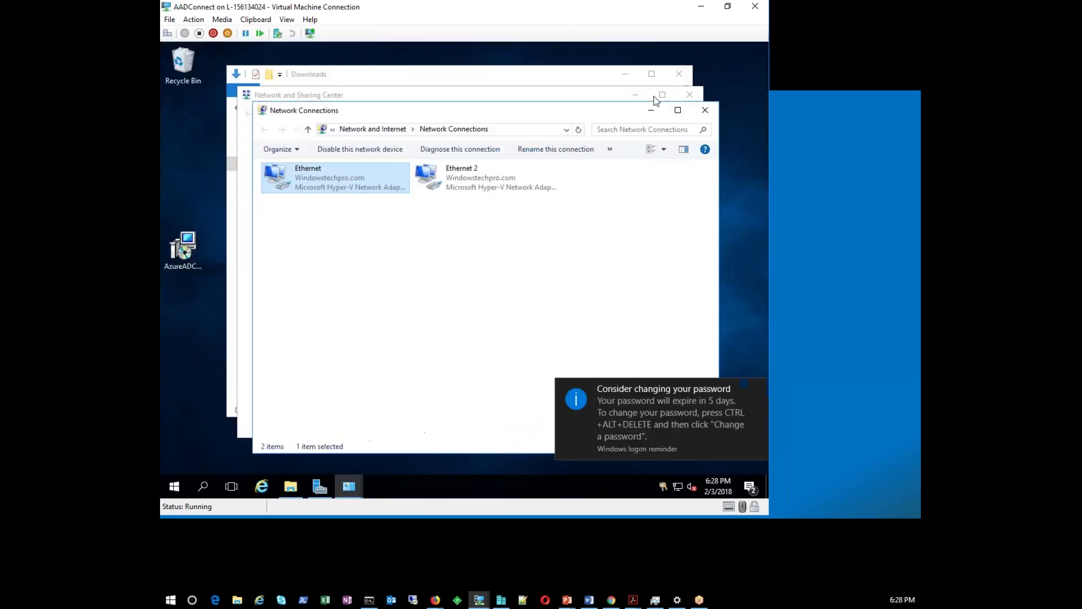
pyautogui.click(646, 108)
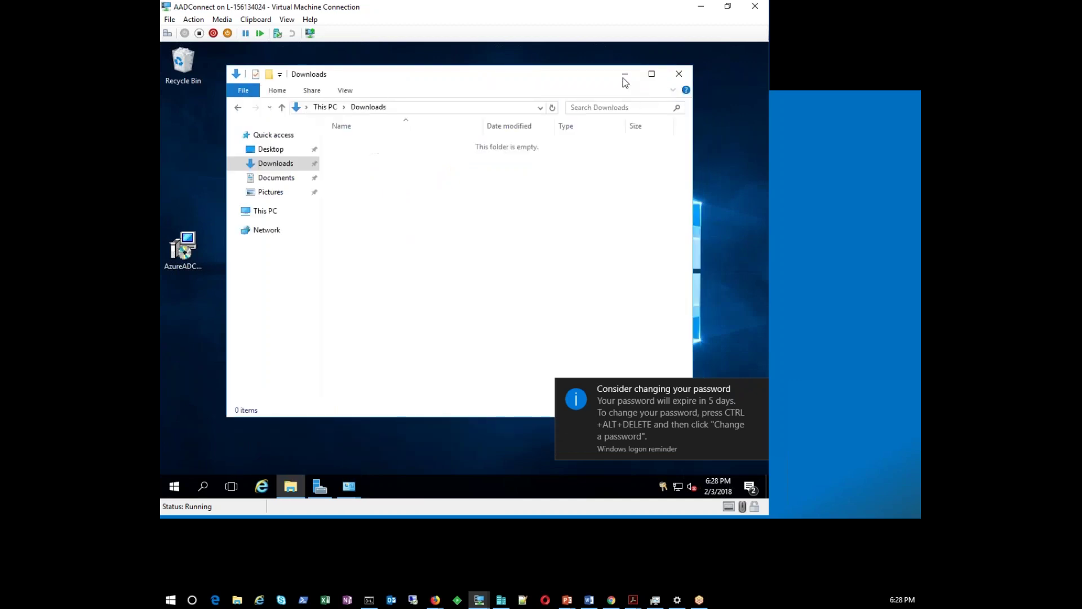
pyautogui.click(625, 74)
pyautogui.click(757, 390)
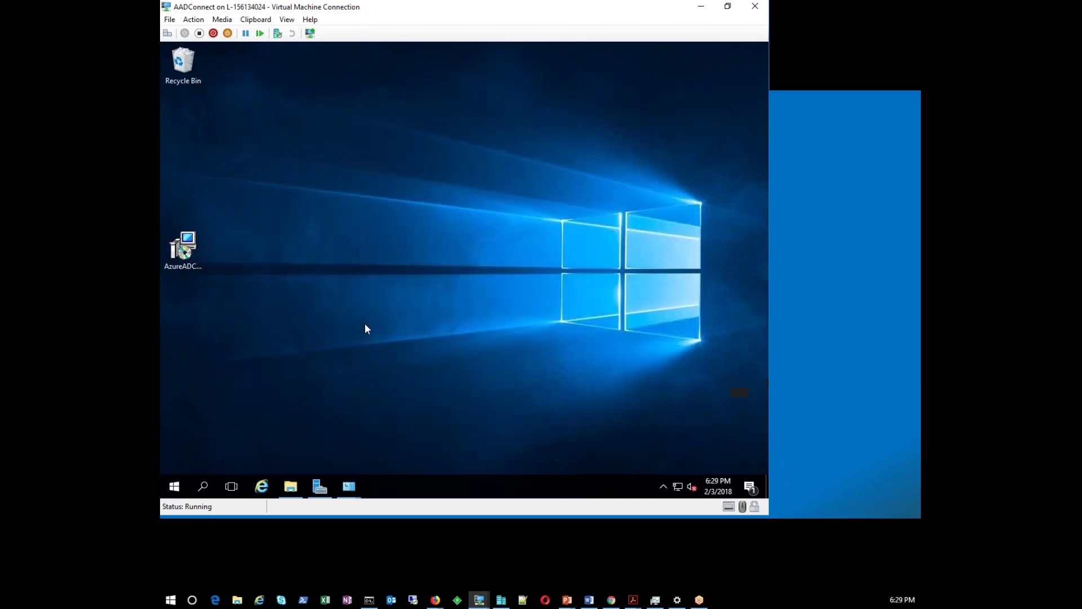
pyautogui.moveTo(207, 251); pyautogui.dragTo(263, 187)
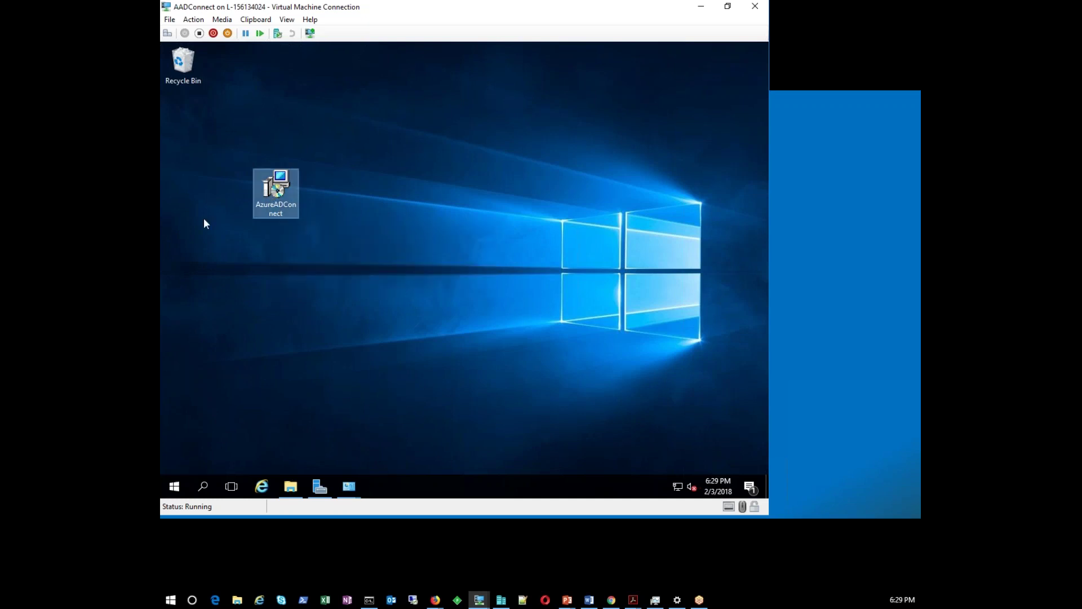
# Run AzureADConnect.msi and repair the existing Azure AD Connect installation
pyautogui.doubleClick(269, 201)
pyautogui.click(480, 275)
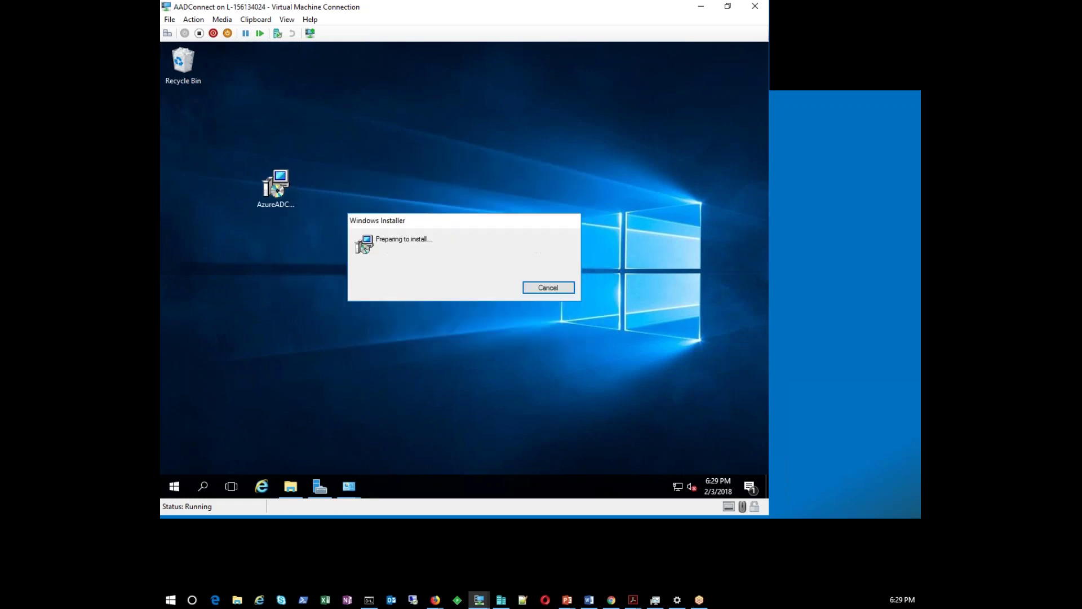
pyautogui.click(526, 356)
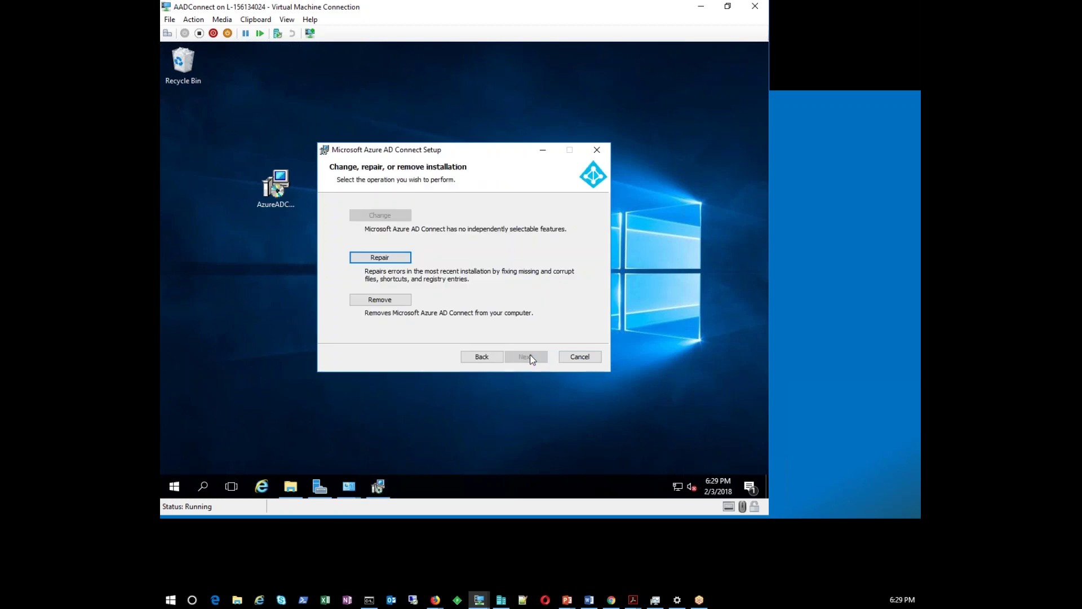
pyautogui.click(399, 260)
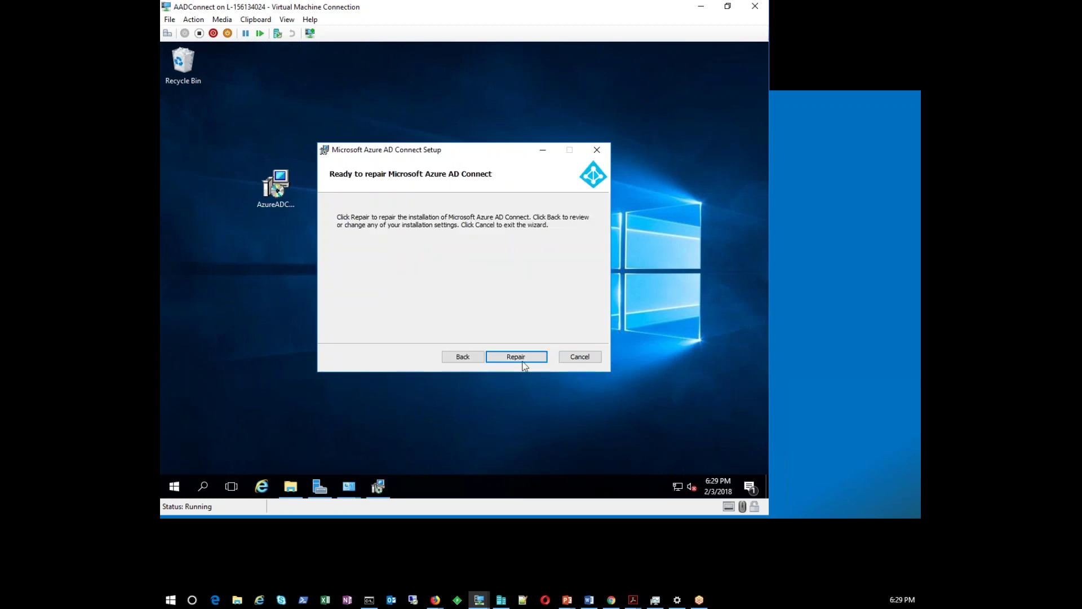
pyautogui.click(523, 361)
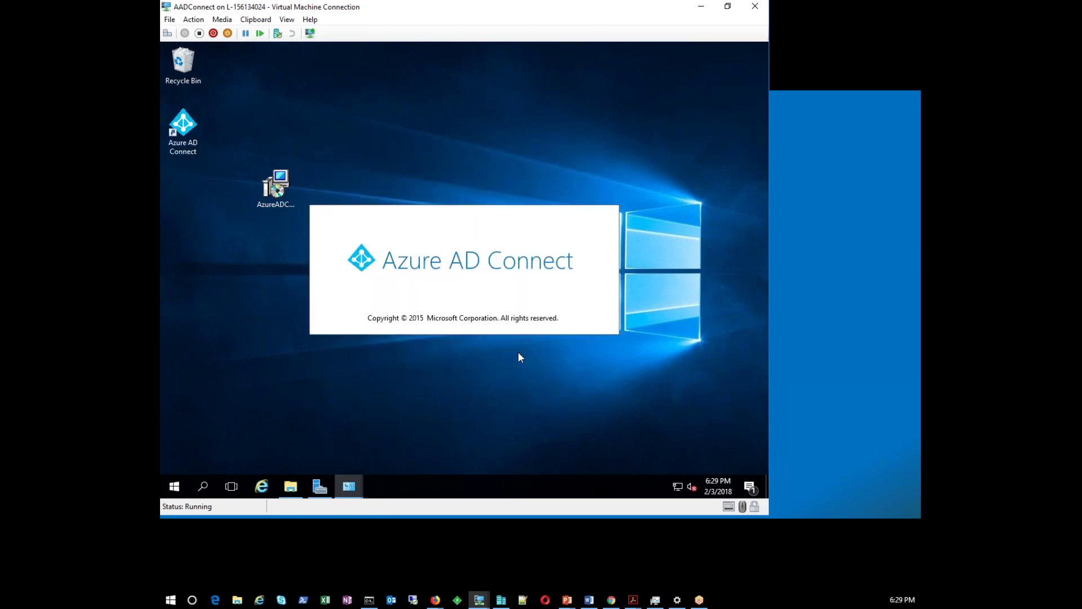
# Choose 'Use express settings' in the Azure AD Connect wizard
pyautogui.moveTo(421, 114); pyautogui.dragTo(409, 69)
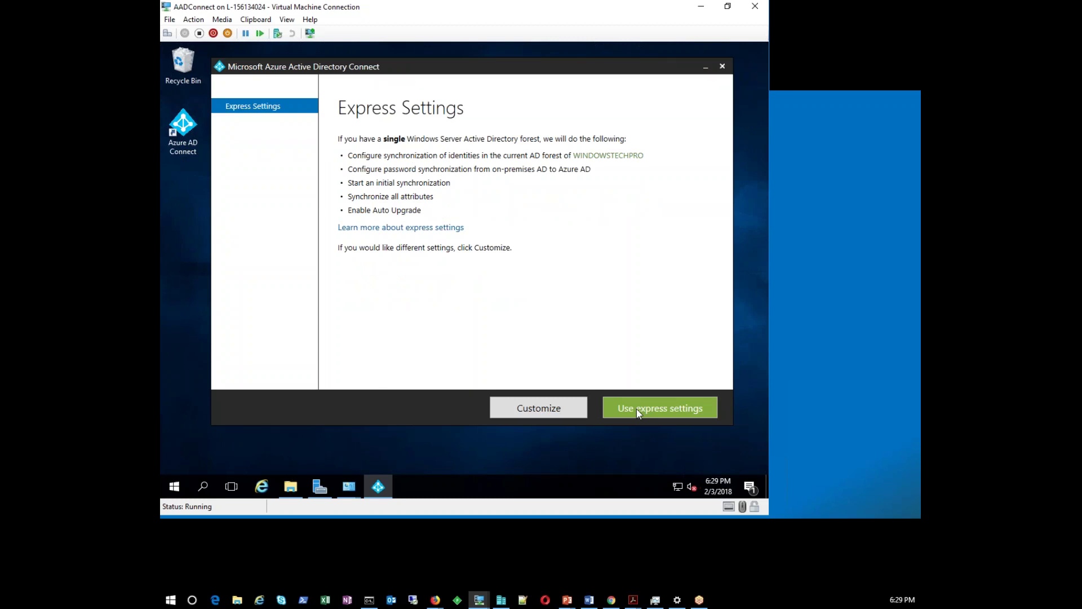
pyautogui.click(637, 408)
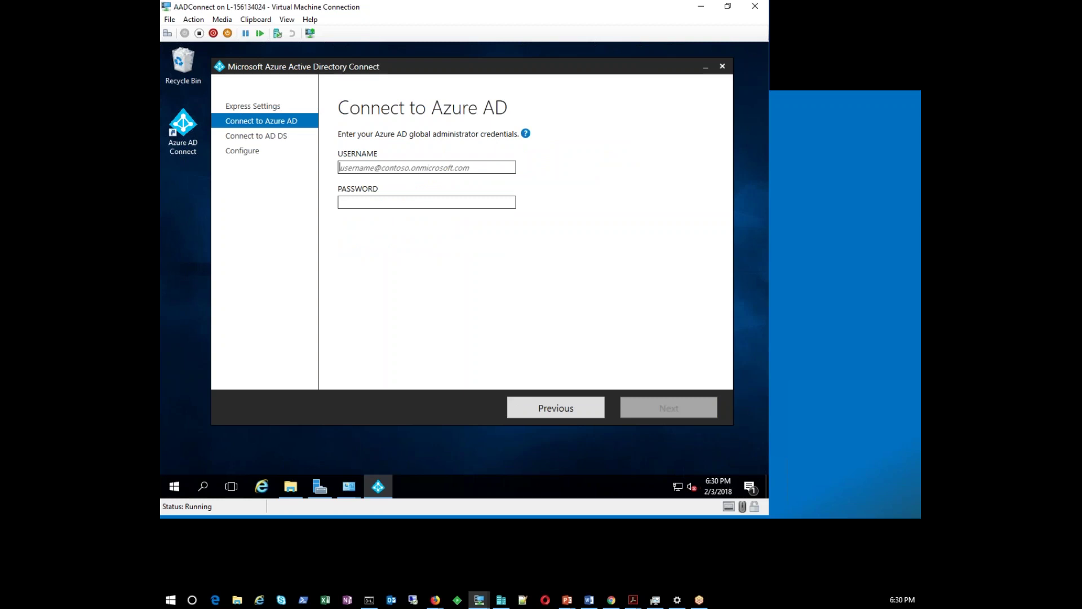
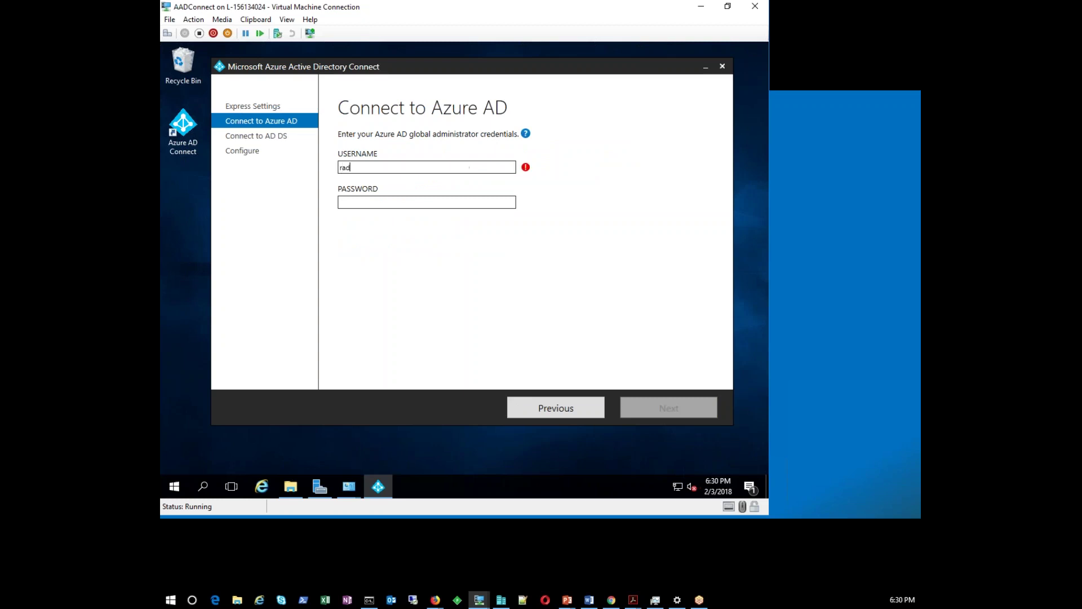
# Enter the Azure AD global administrator's e-mail and password, resubmitting the password once
pyautogui.press('Tab')
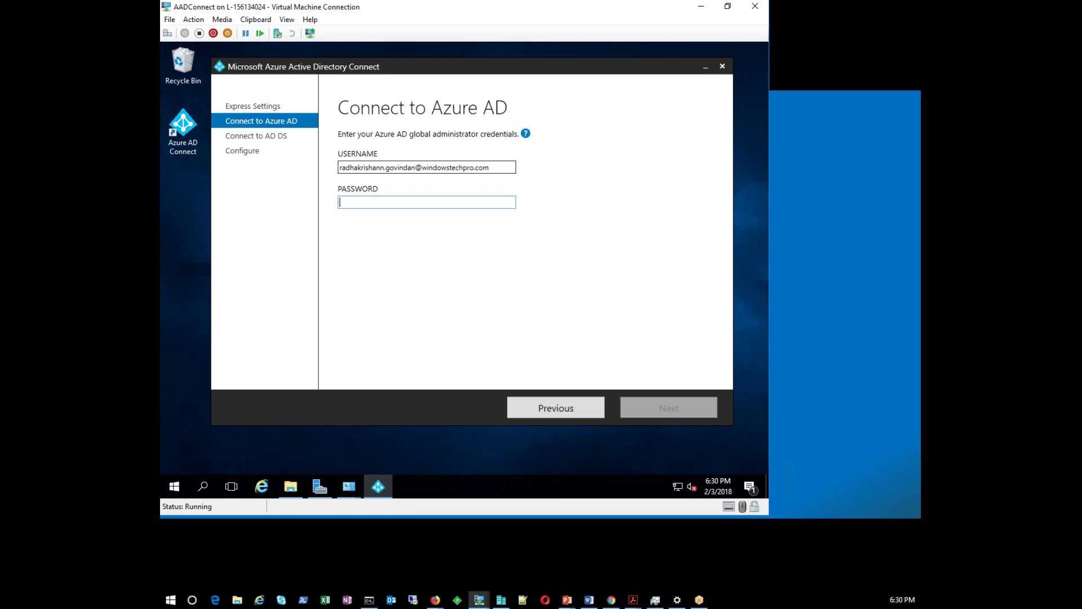
pyautogui.write('•••••••••••••')
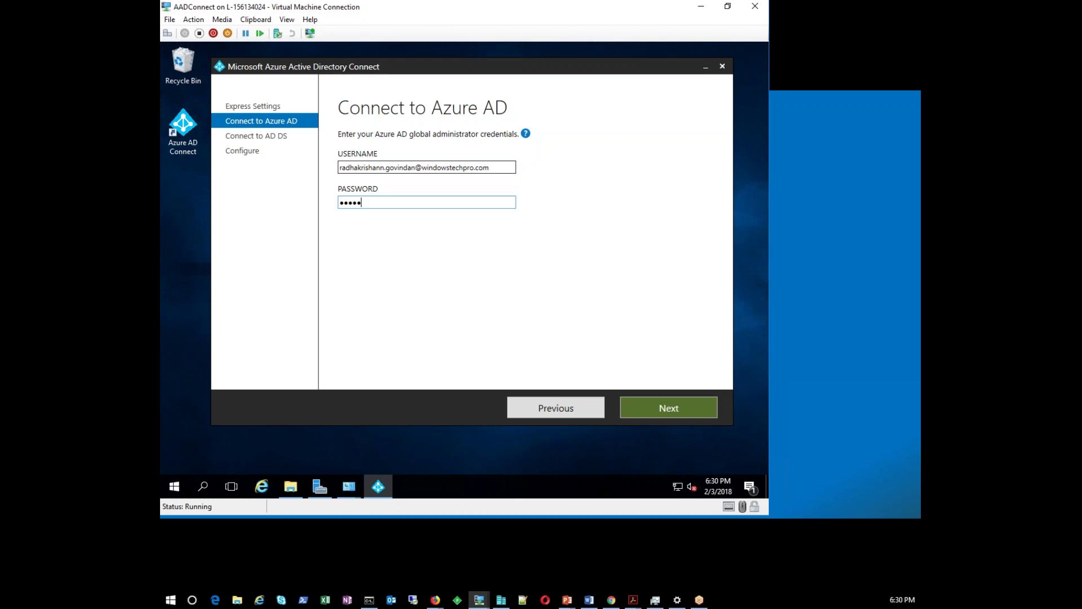
pyautogui.press('Return')
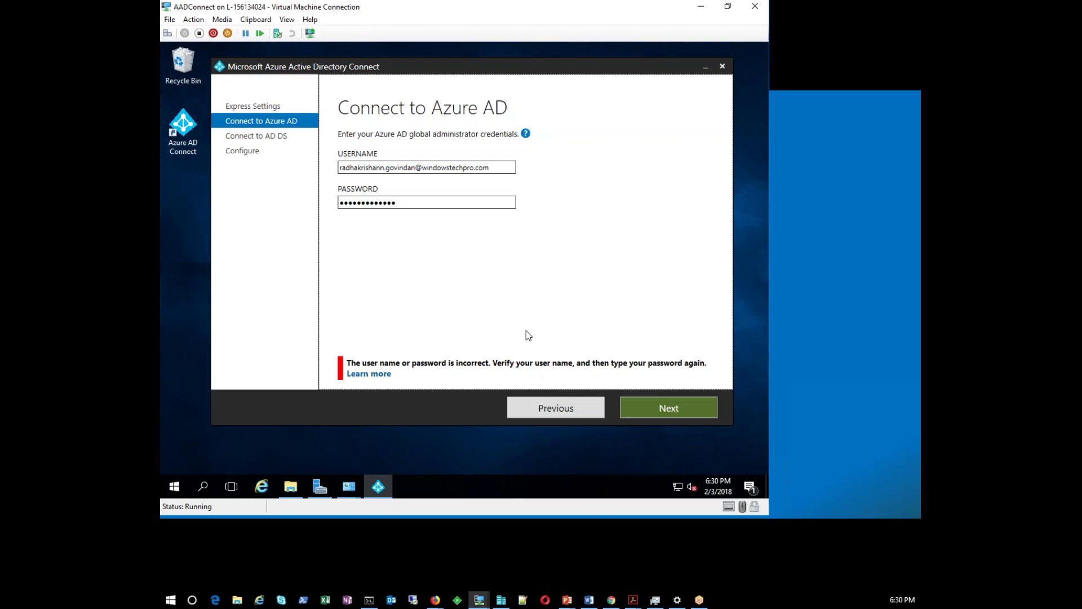
pyautogui.doubleClick(430, 203)
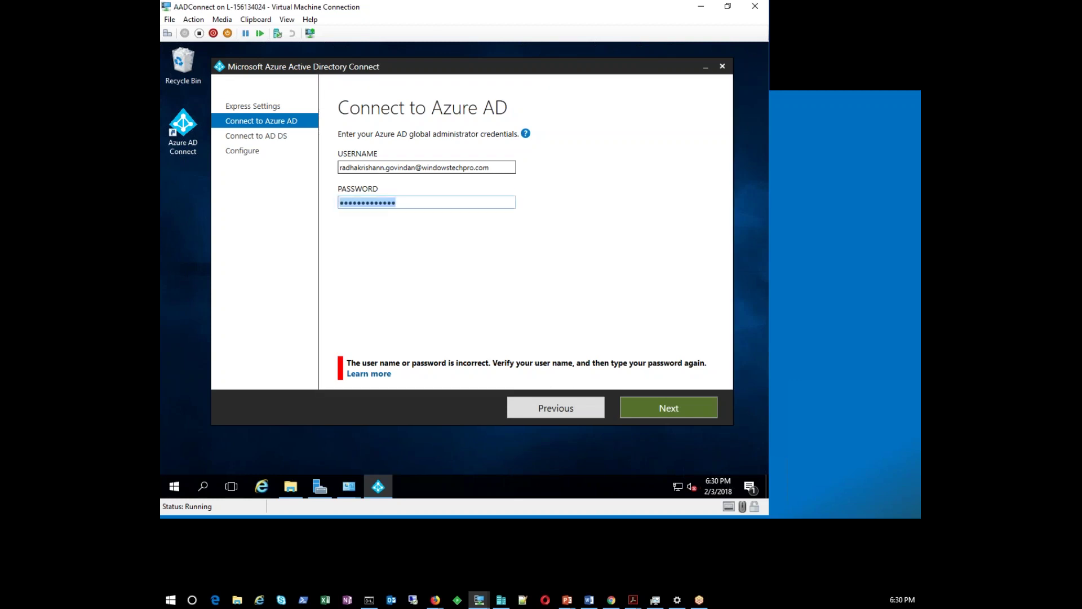
pyautogui.write('•••••••••••••')
pyautogui.press('Return')
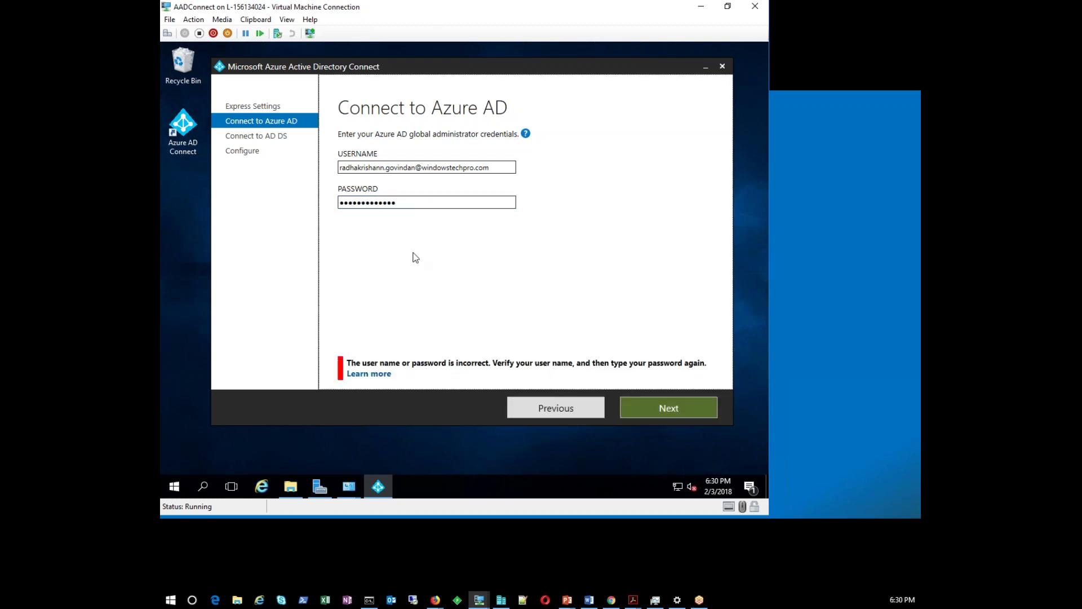
# Correct the misspelled username ending and continue to Connect to AD DS
pyautogui.click(385, 168)
pyautogui.press('BackSpace')
pyautogui.press('BackSpace')
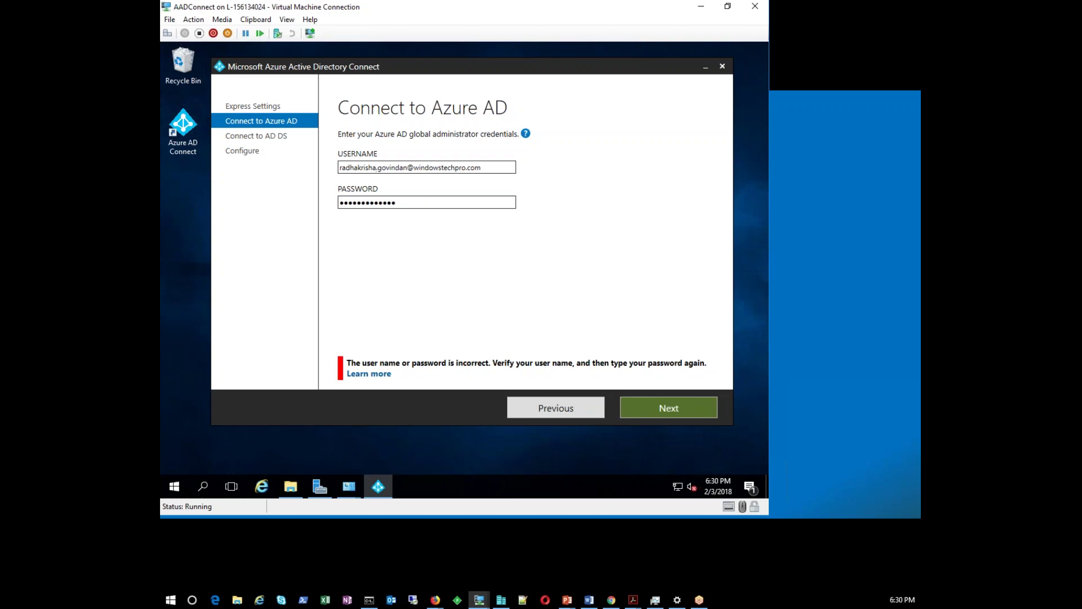
pyautogui.press('BackSpace')
pyautogui.write('nan')
pyautogui.press('Tab')
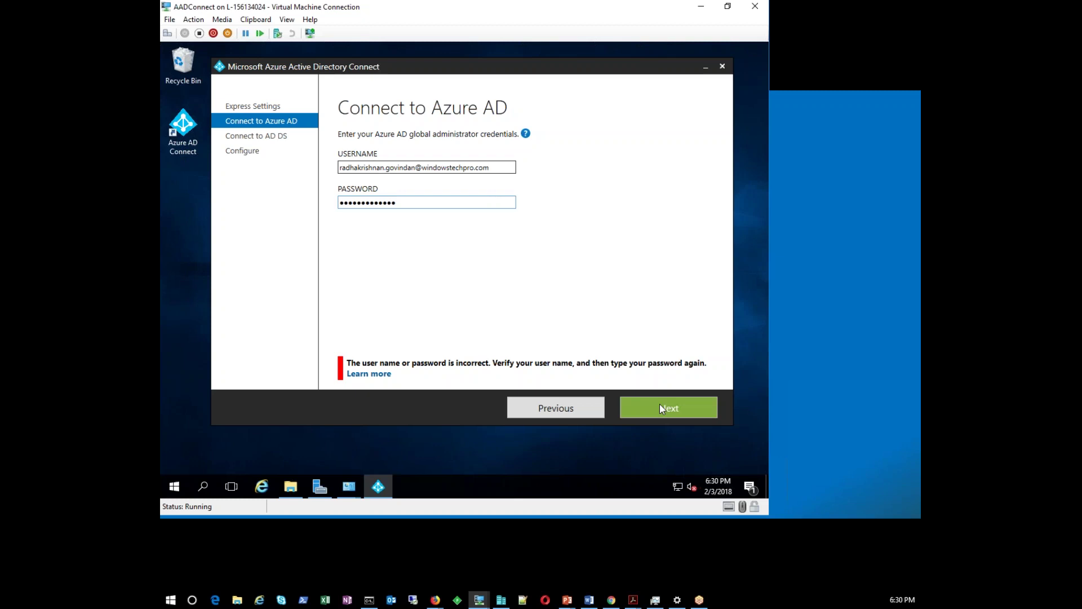
pyautogui.click(661, 407)
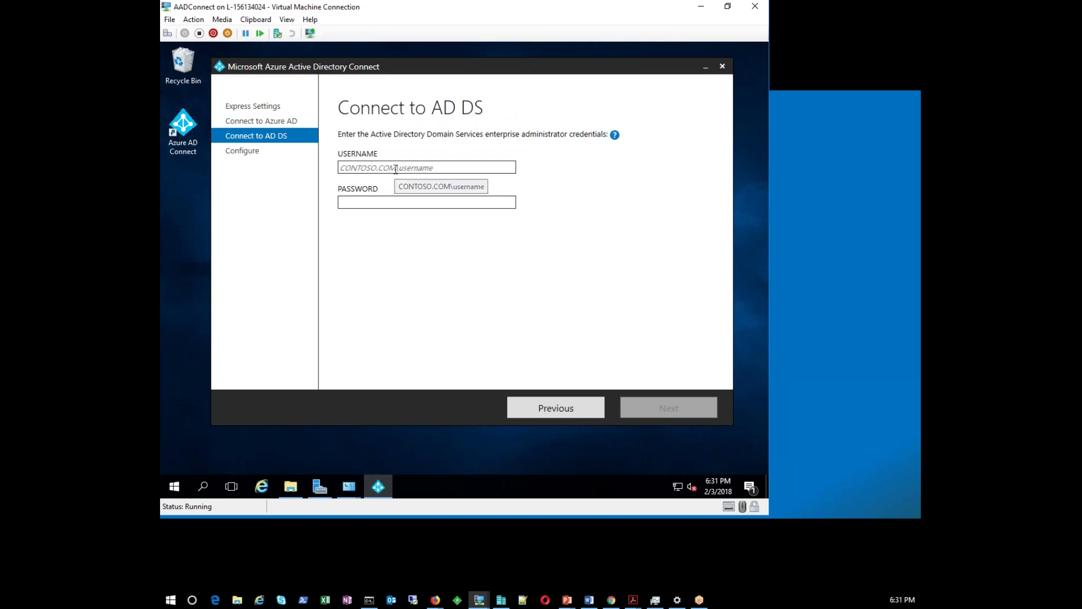
# Connect to AD DS as windowstechpro\administrator with its password and continue
pyautogui.write('windo')
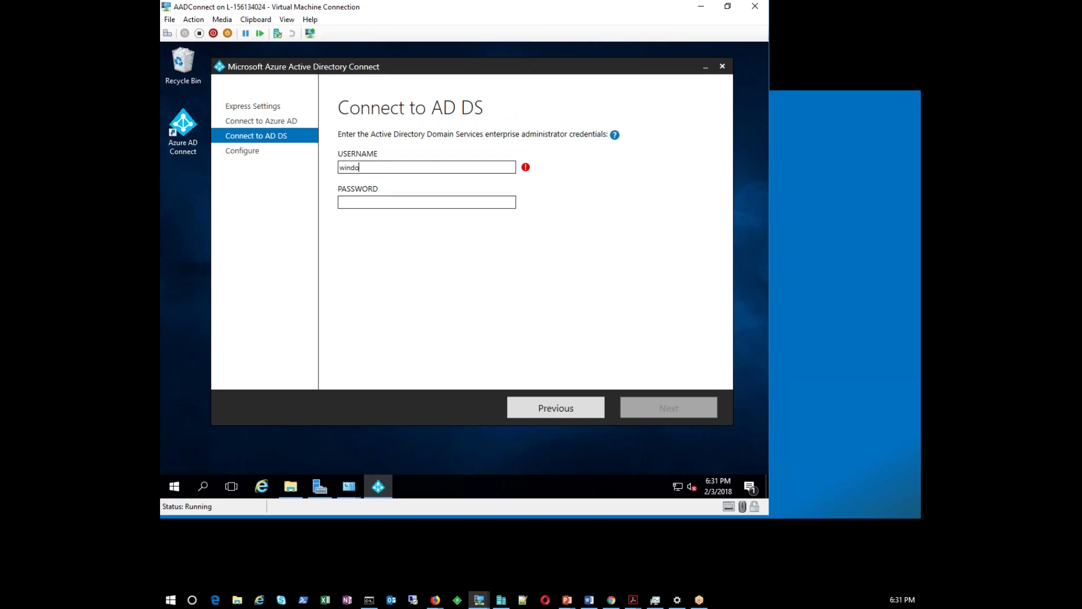
pyautogui.write('wstechpro\\administrator')
pyautogui.click(427, 202)
pyautogui.write('******')
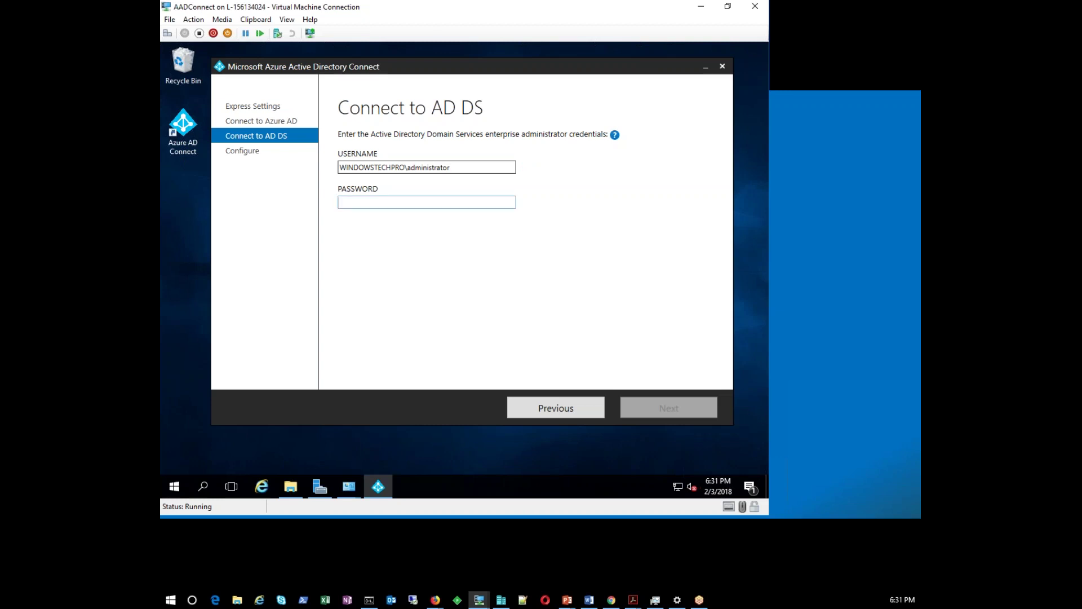
pyautogui.write('********')
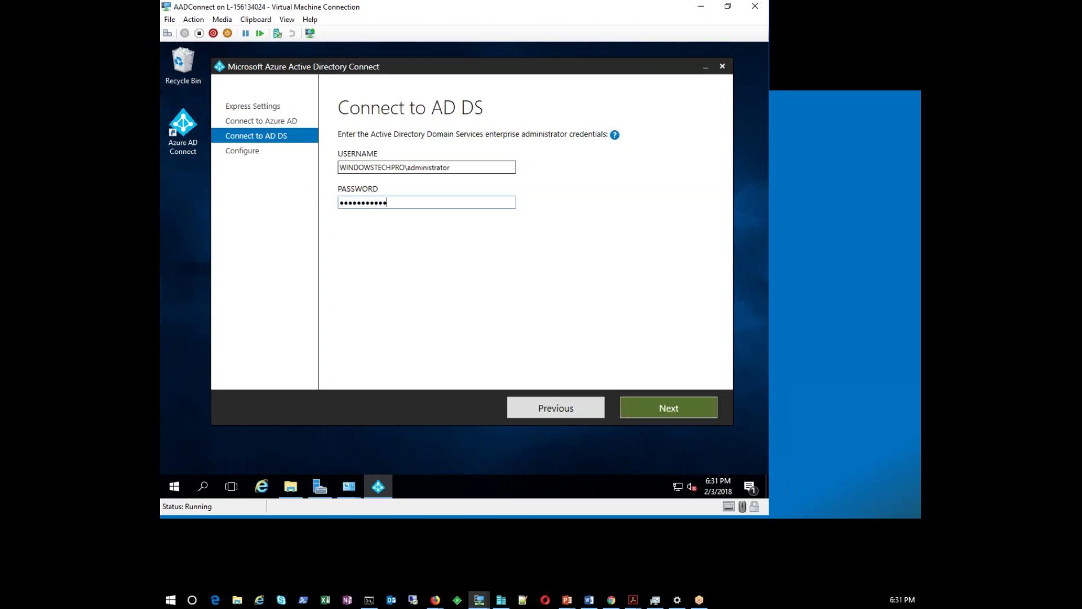
pyautogui.click(655, 407)
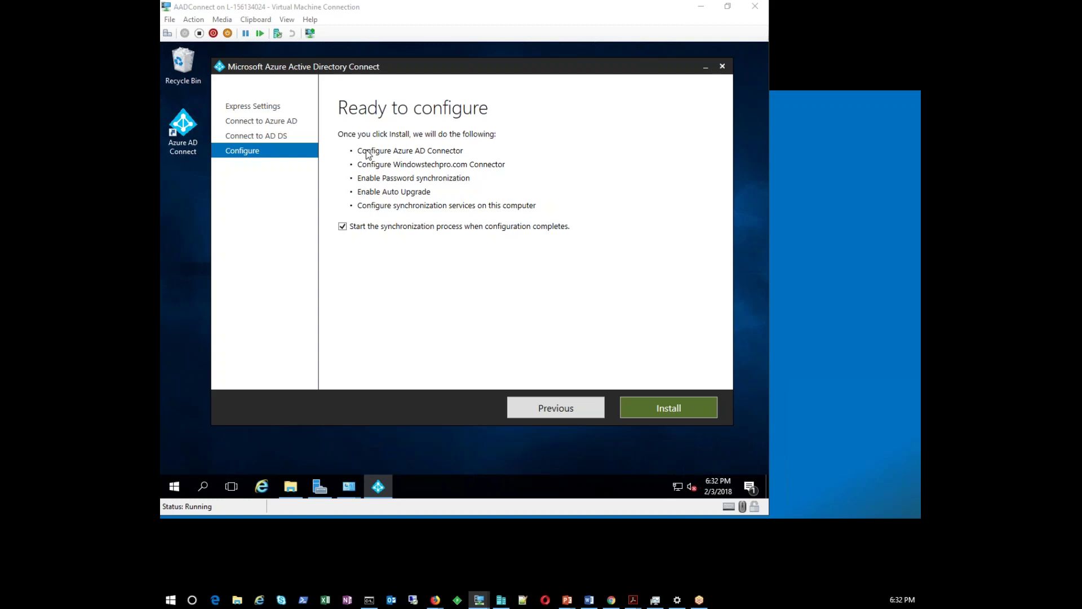
# Uncheck start-synchronization-after-configuration and go back through the wizard to Express Settings
pyautogui.click(343, 227)
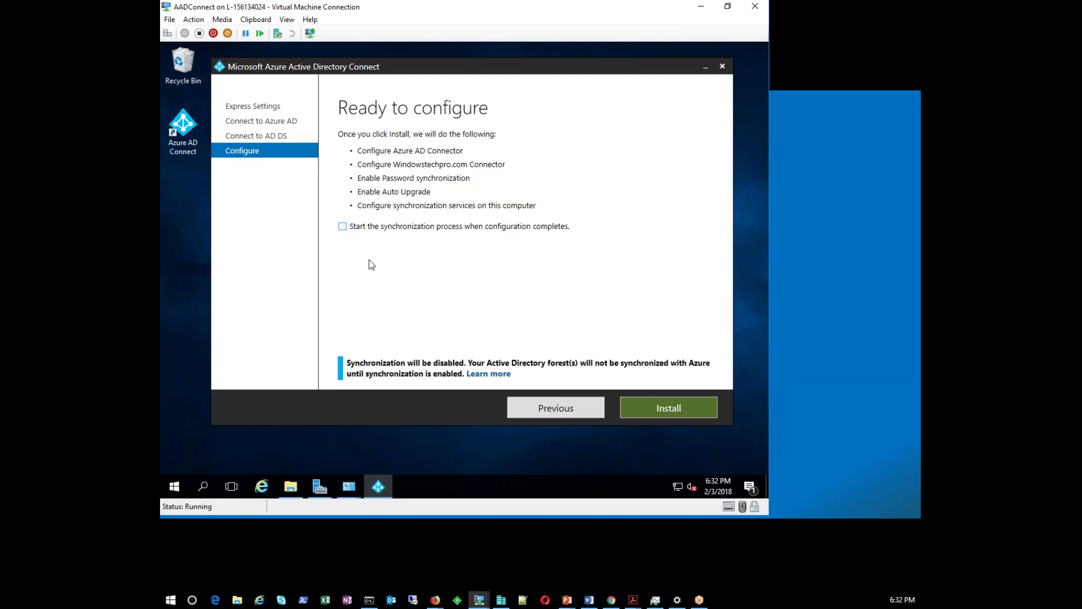
pyautogui.click(586, 409)
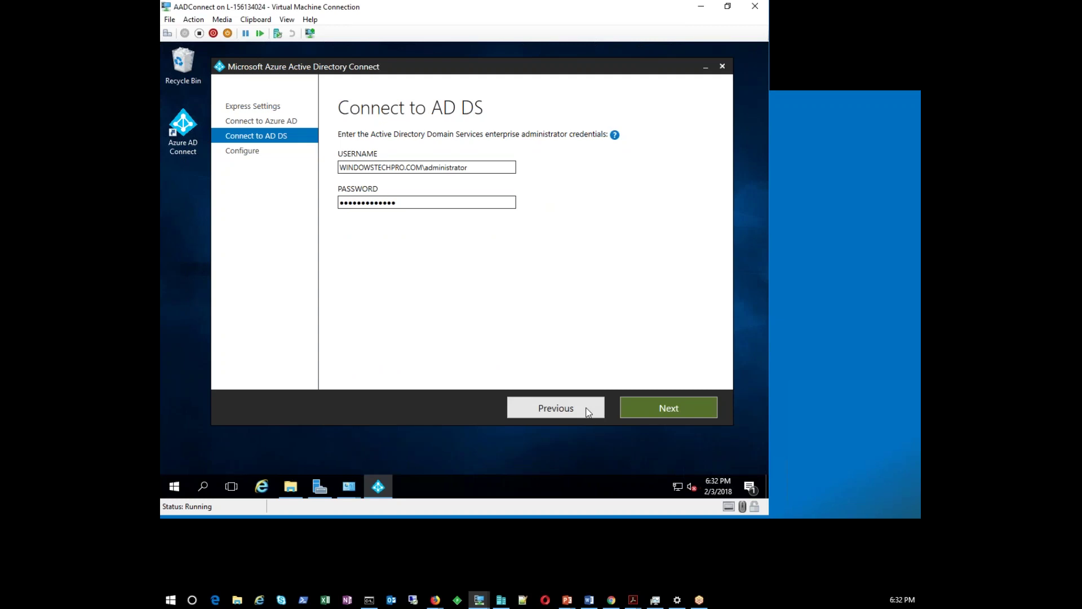
pyautogui.click(641, 408)
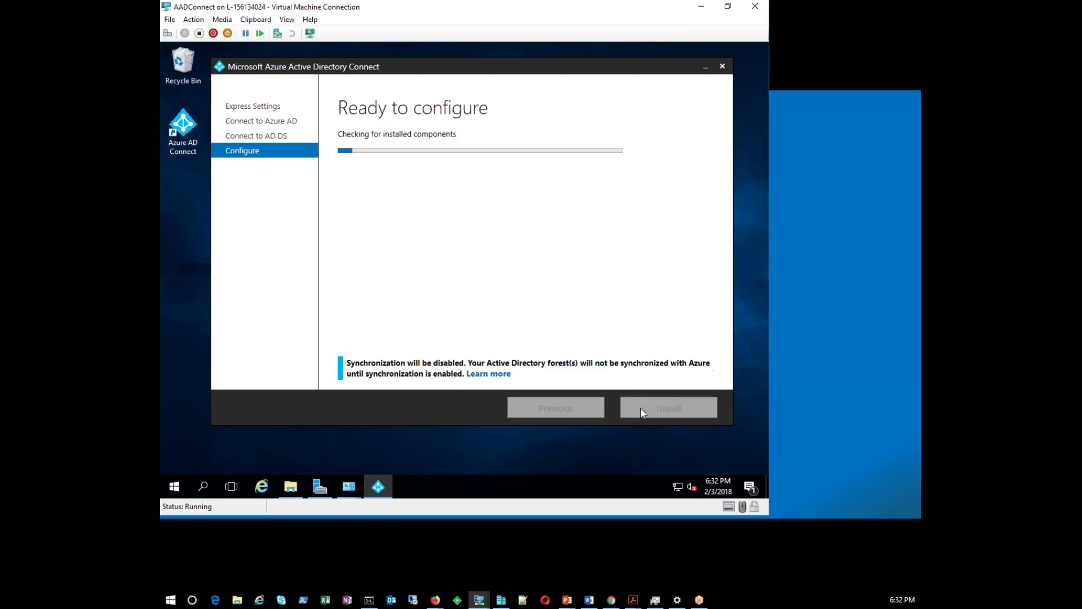
pyautogui.click(568, 414)
pyautogui.click(568, 414)
pyautogui.click(568, 414)
pyautogui.click(568, 414)
pyautogui.click(568, 415)
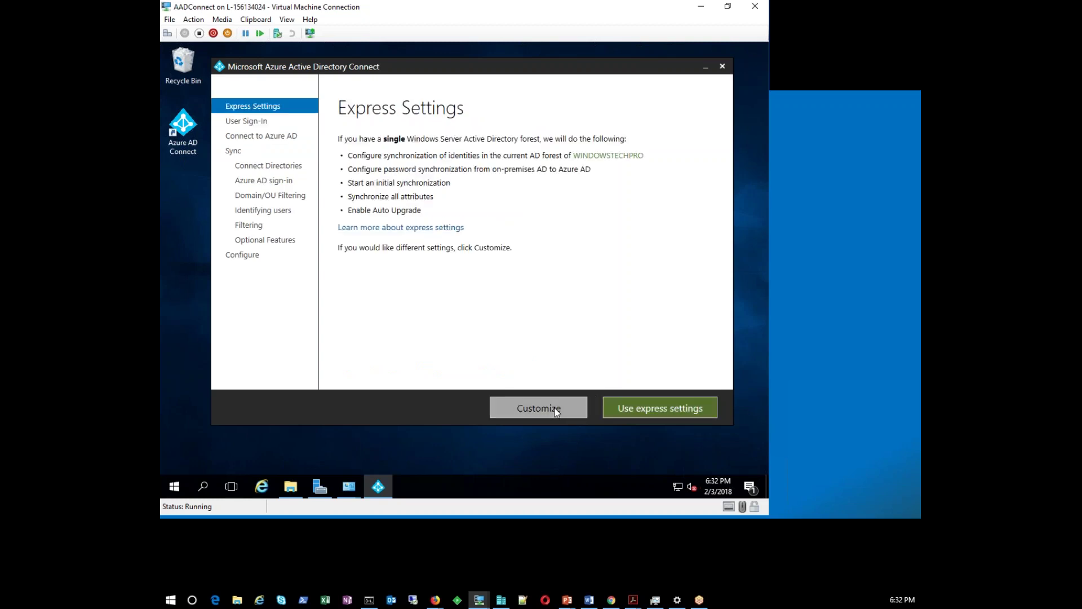
# Switch to Customize and pick 'Do not configure' as the user sign-on method
pyautogui.click(556, 412)
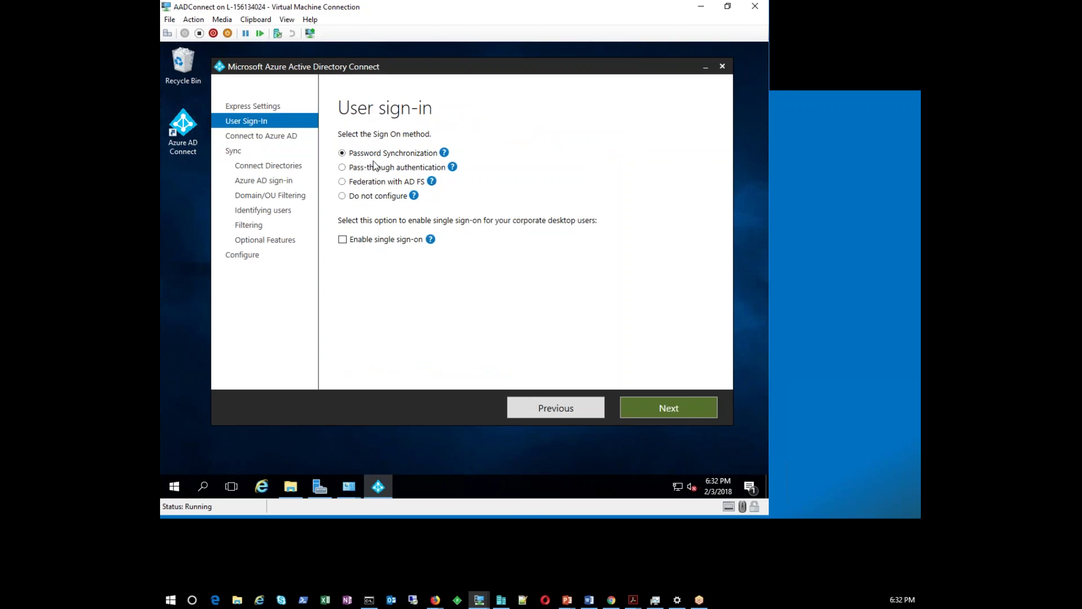
pyautogui.click(342, 196)
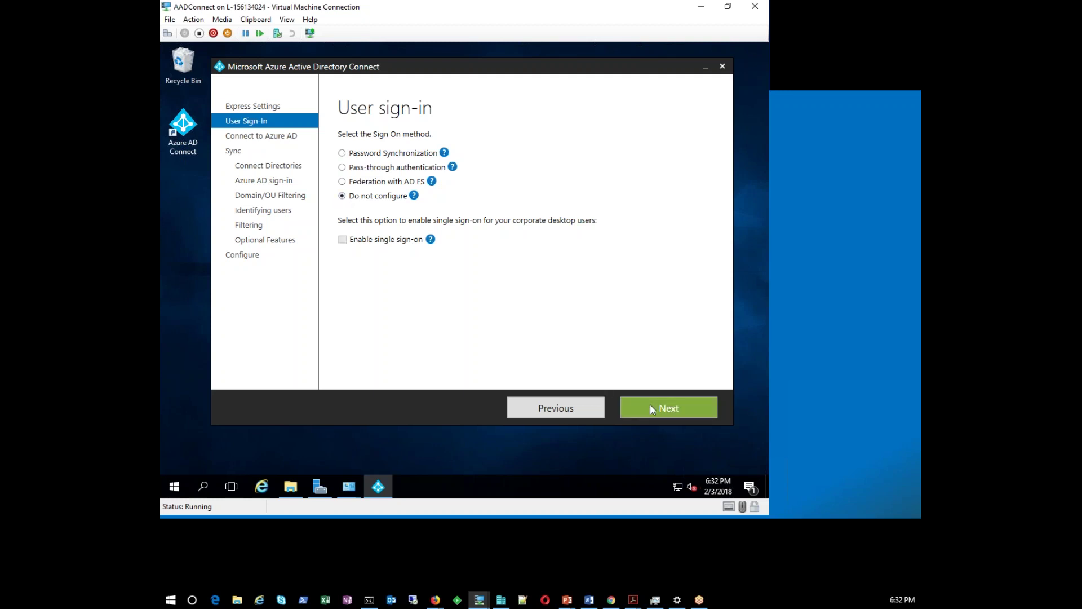
# Enter the Azure AD global administrator's e-mail and password on the Connect to Azure AD page
pyautogui.click(651, 403)
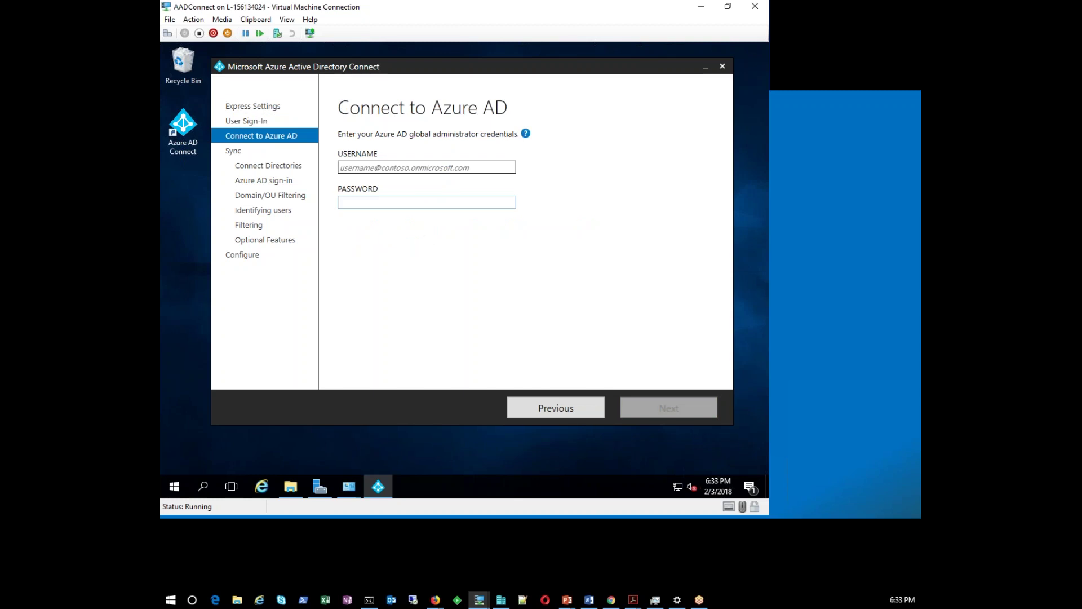
pyautogui.press('Tab')
pyautogui.write('••••••••••••••')
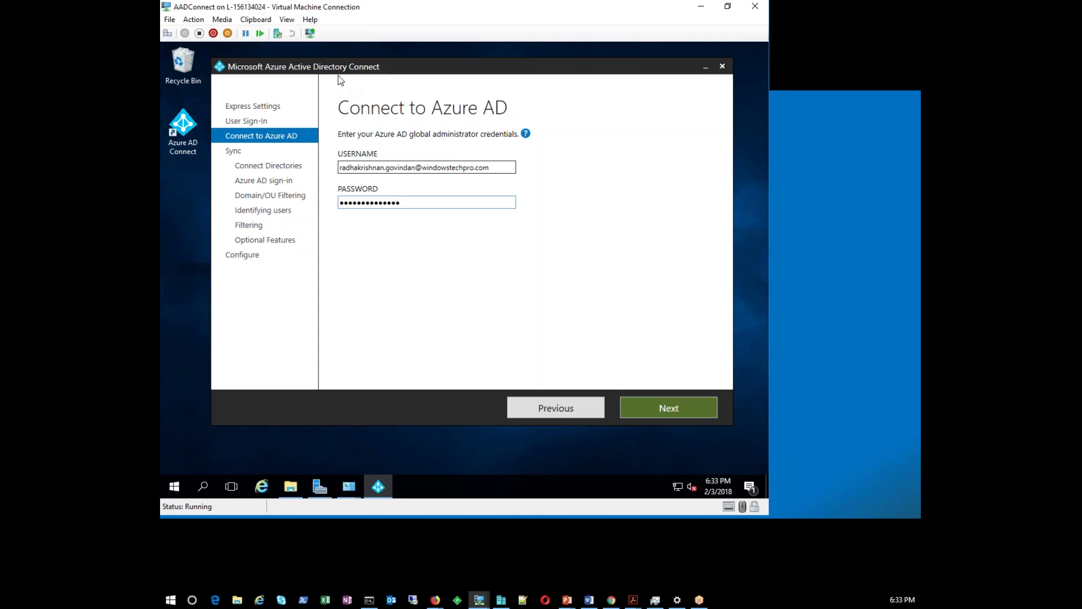
pyautogui.click(635, 416)
# Retype the administrator password and retry verification until Connect your directories appears
pyautogui.click(653, 404)
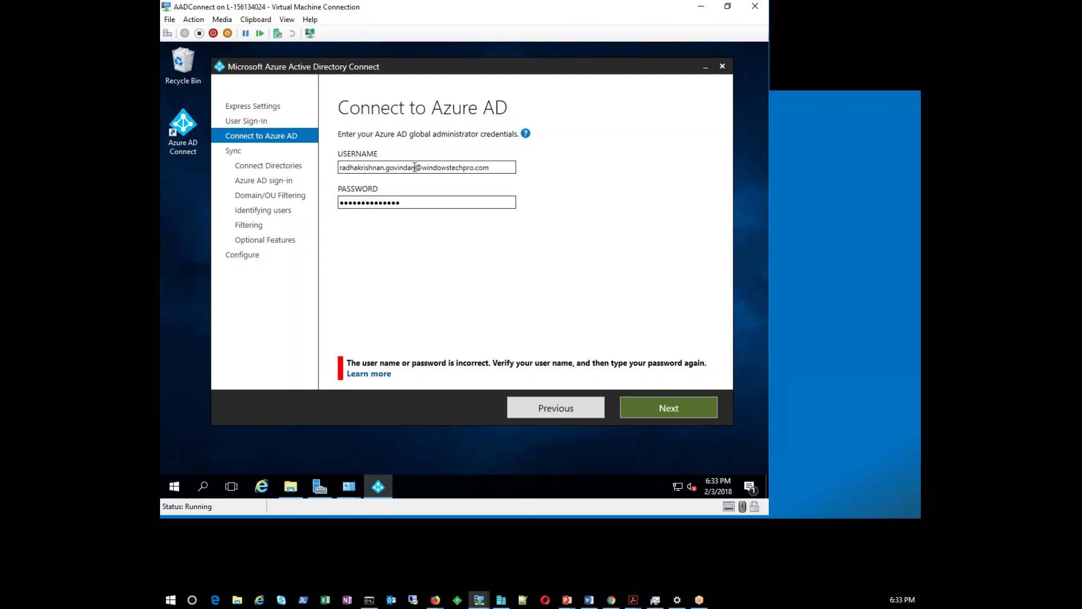
pyautogui.doubleClick(432, 203)
pyautogui.write('***********')
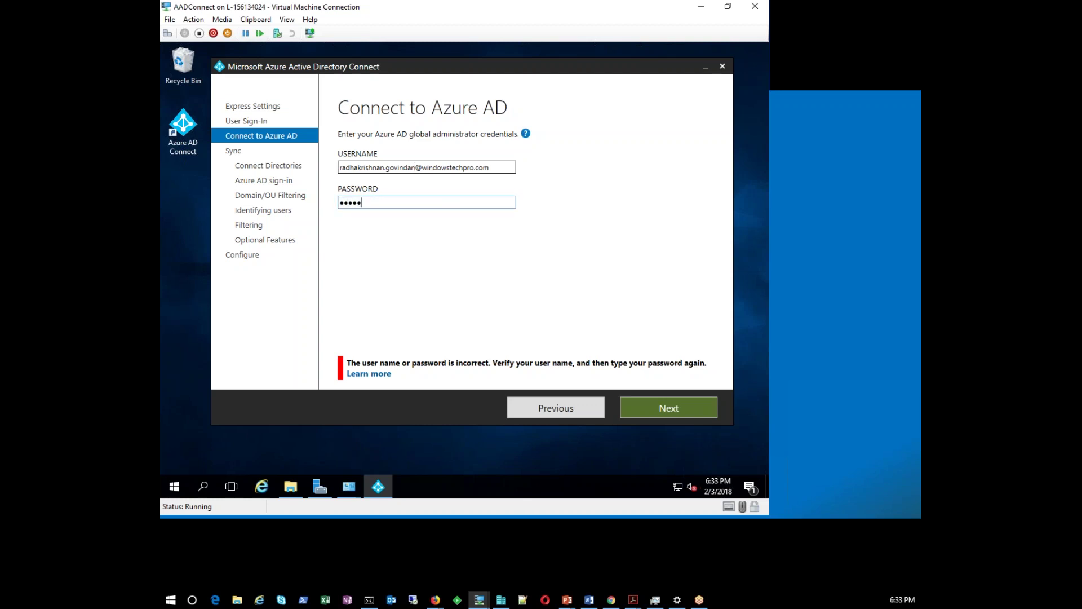
pyautogui.write('**')
pyautogui.click(635, 410)
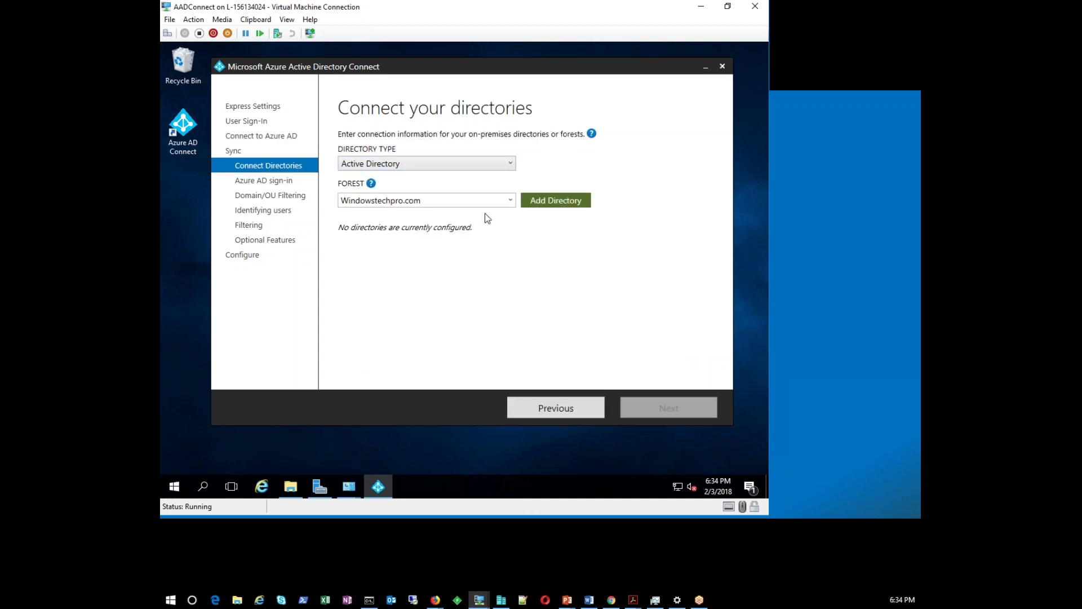
# Keep Active Directory and forest Windowstechpro.com, then add that directory
pyautogui.click(470, 162)
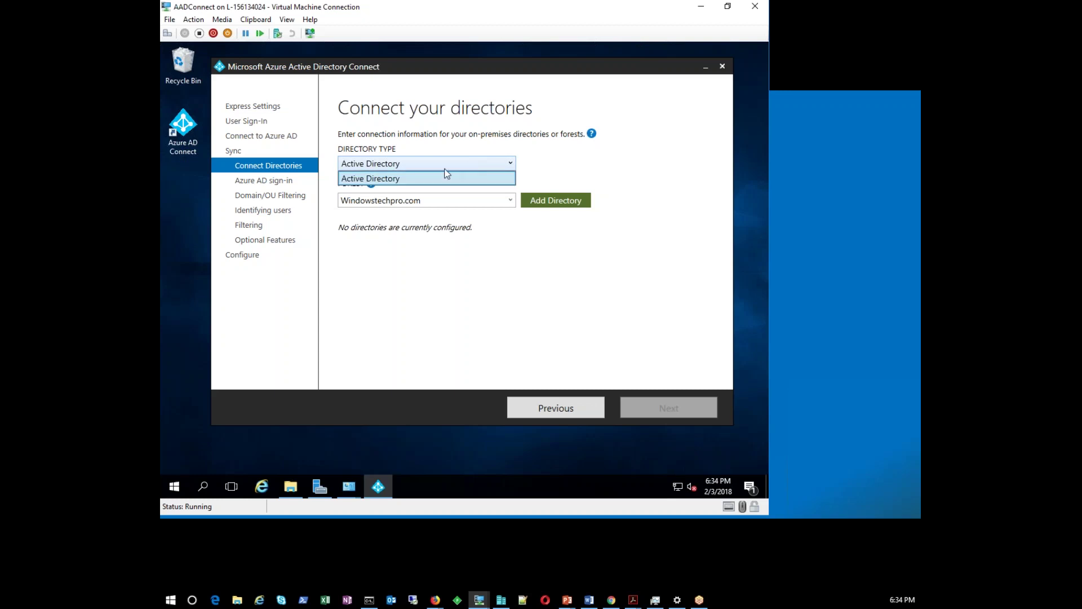
pyautogui.click(424, 178)
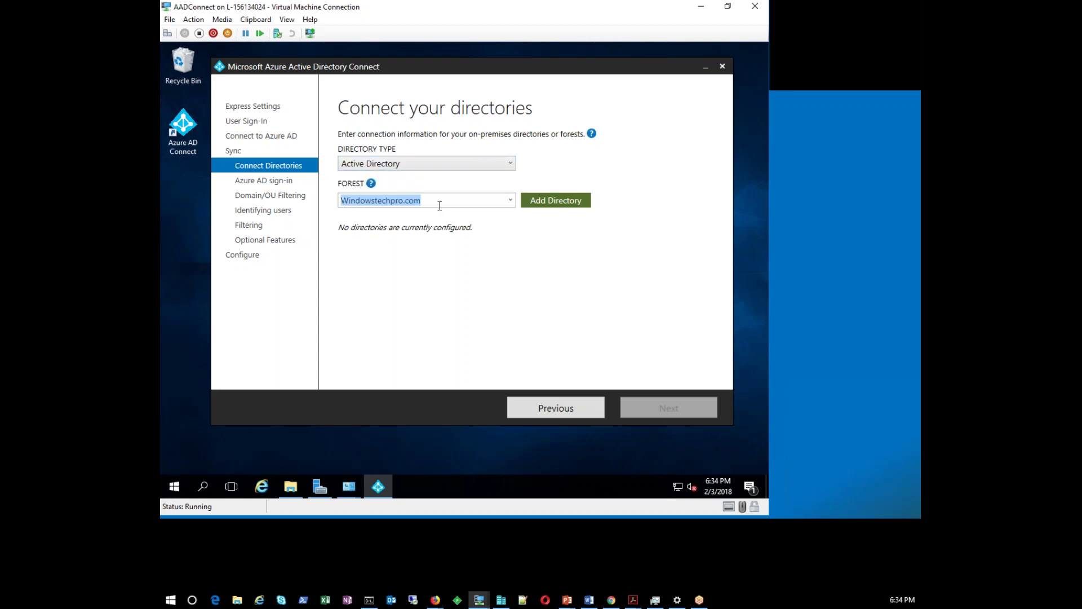
pyautogui.click(510, 200)
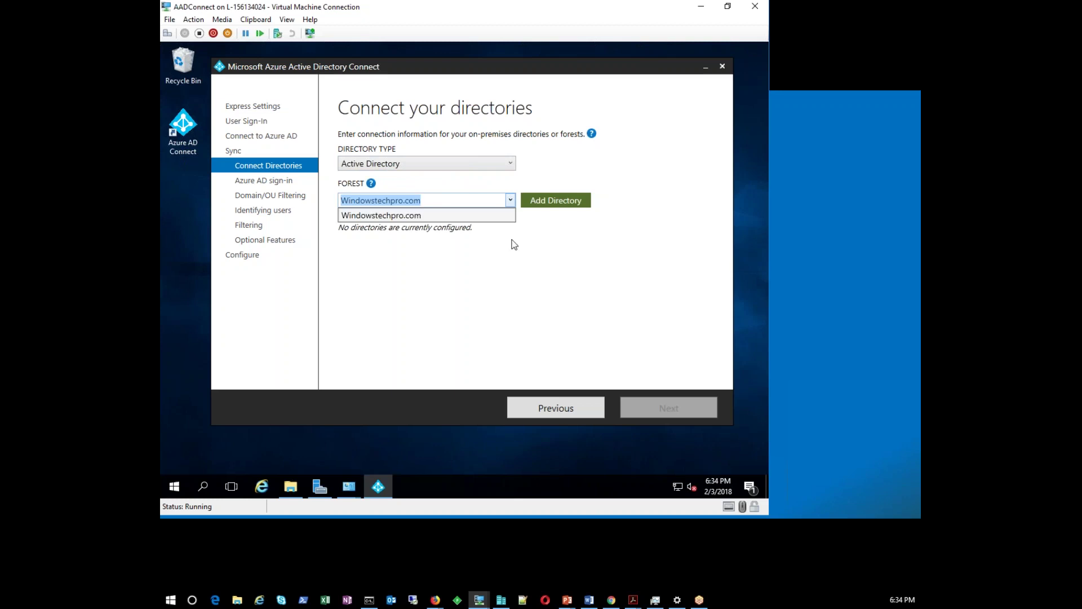
pyautogui.click(510, 266)
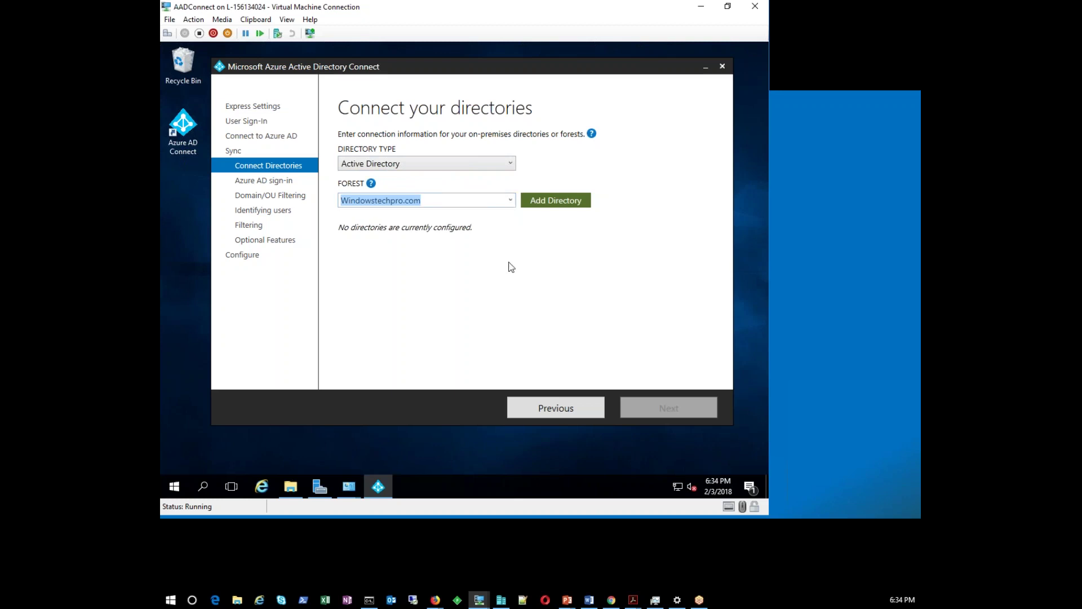
pyautogui.click(558, 205)
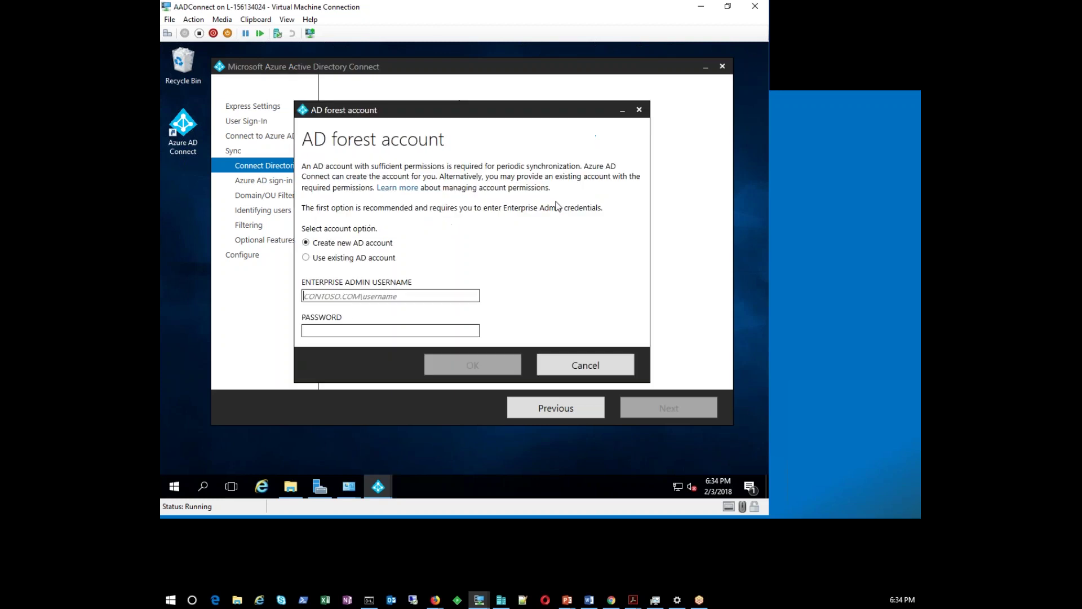
# Select Use existing AD account in the AD forest account dialog
pyautogui.click(335, 262)
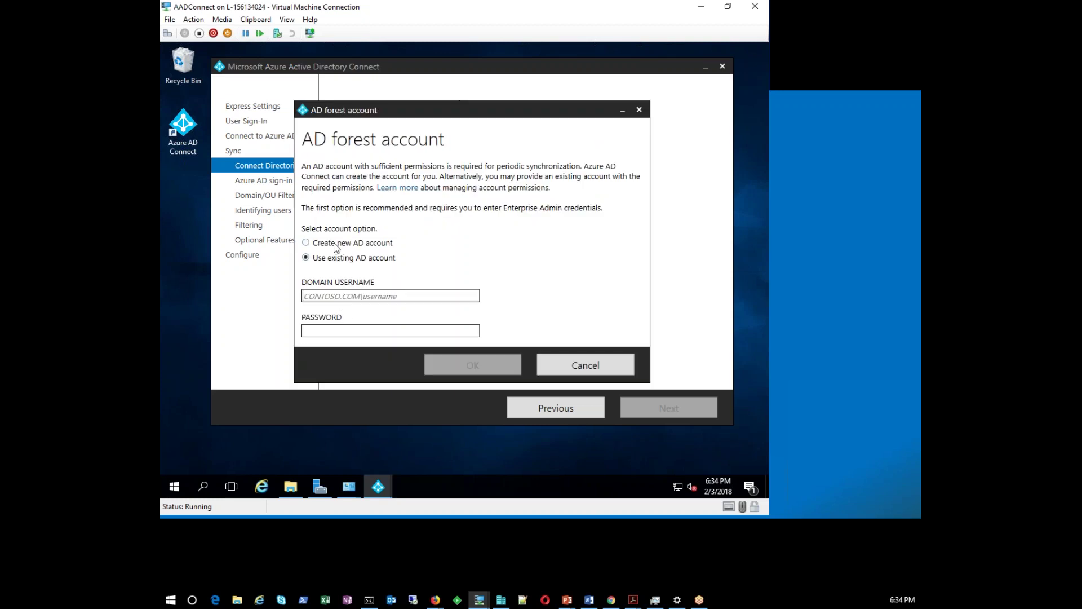
pyautogui.click(336, 248)
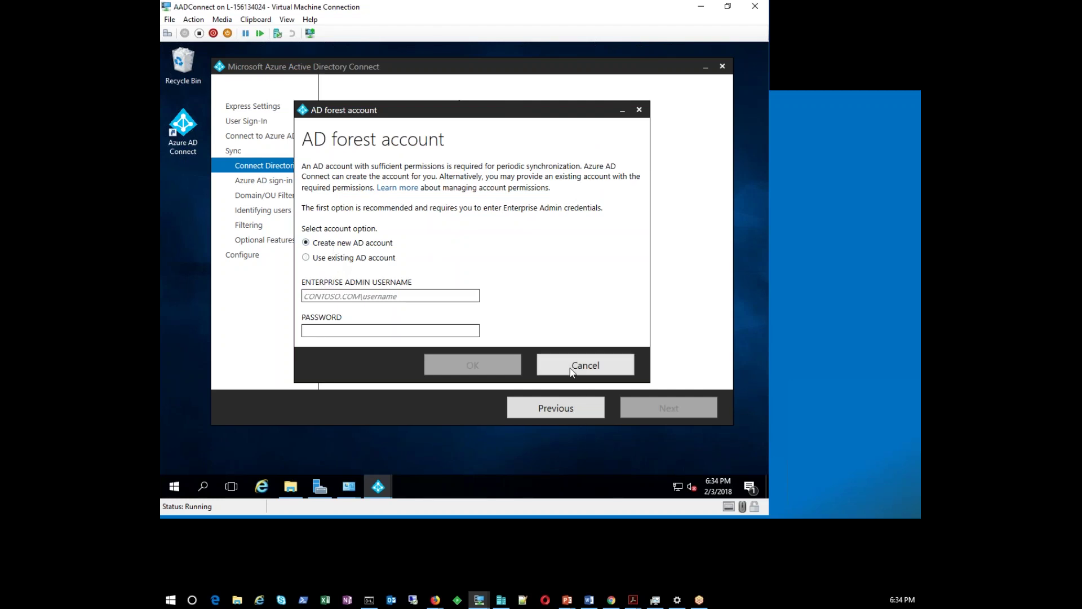
pyautogui.click(606, 363)
pyautogui.click(556, 202)
pyautogui.click(324, 258)
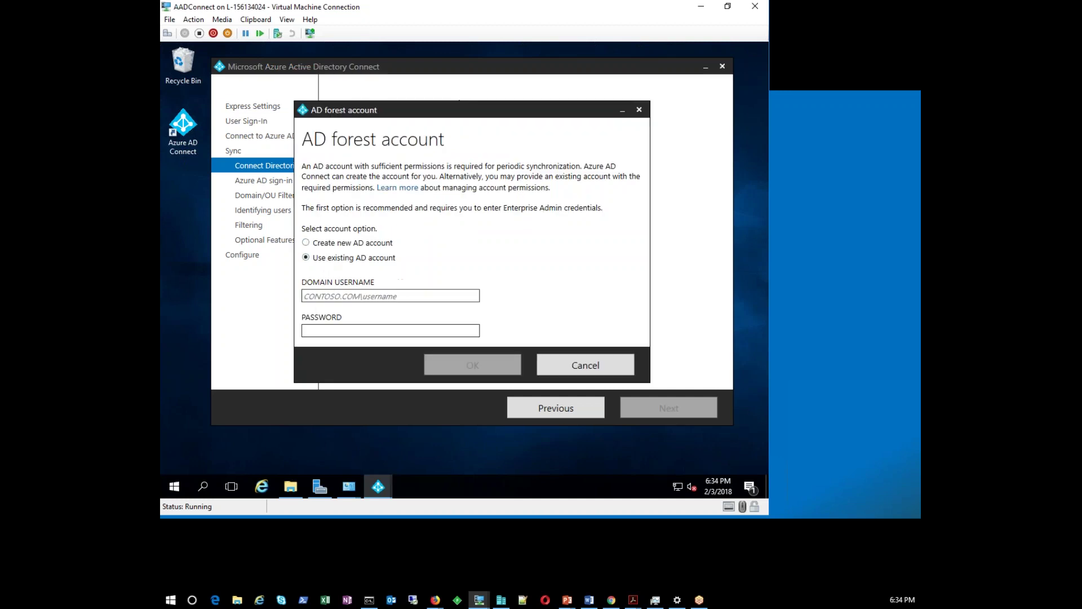
# Enter username windowstechpro\administator and the account password, then submit the credentials
pyautogui.click(318, 296)
pyautogui.write('windowstechpro\\administator')
pyautogui.click(390, 330)
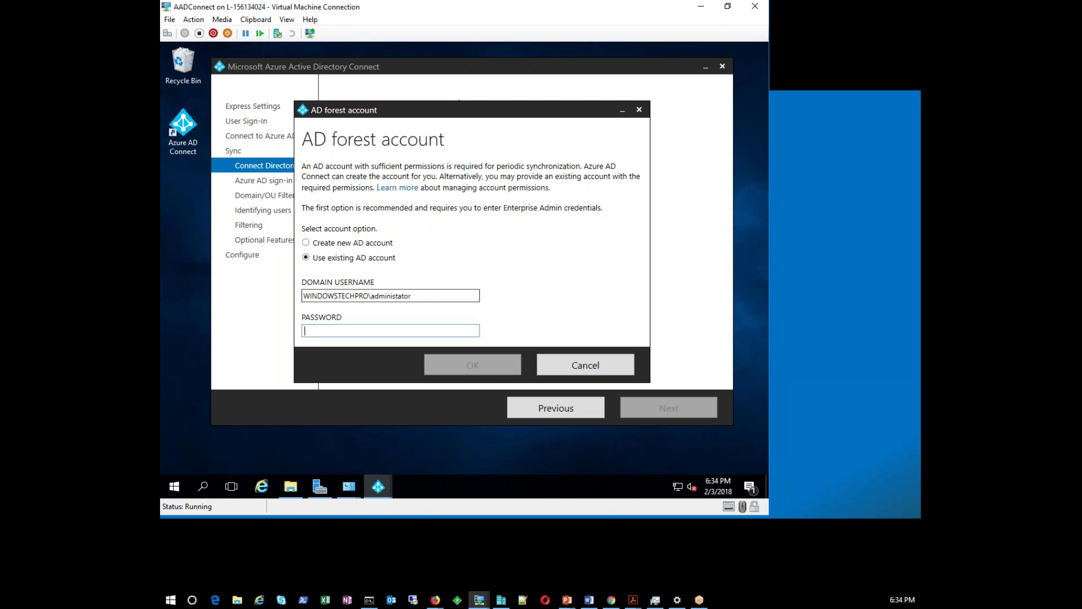
pyautogui.write('pa')
pyautogui.press('BackSpace')
pyautogui.press('BackSpace')
pyautogui.write('•••••••••••')
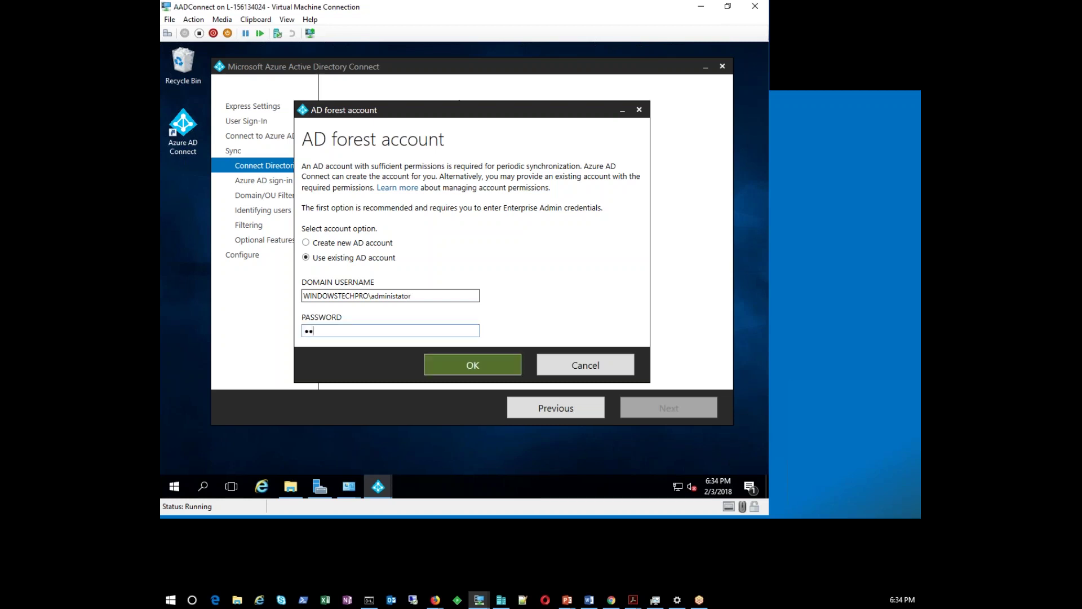
pyautogui.write('••')
pyautogui.click(492, 364)
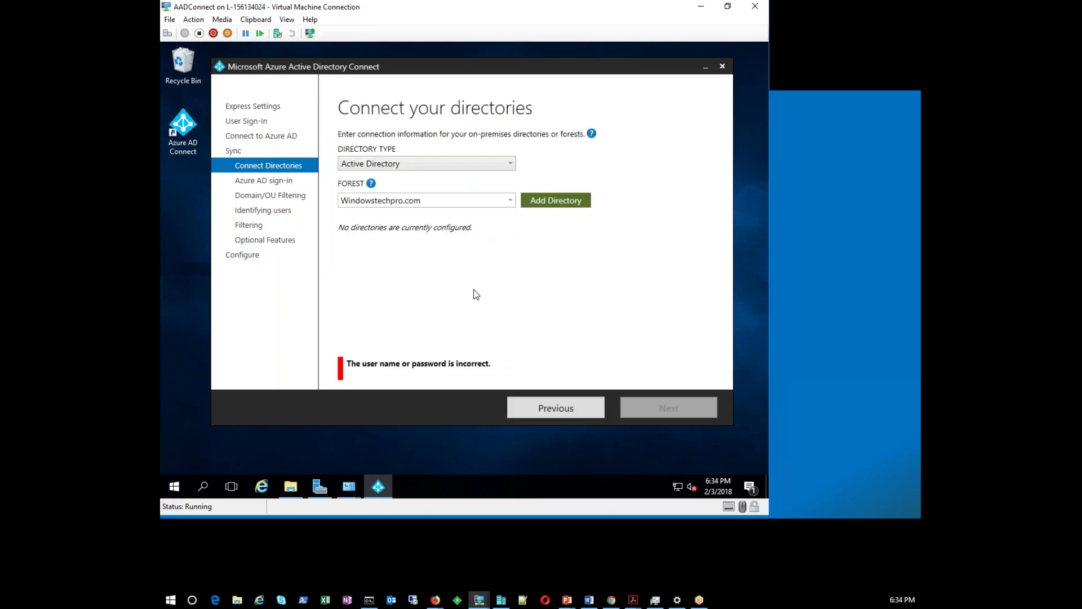
# Re-enter the account password and submit the credentials again after the rejection
pyautogui.click(556, 203)
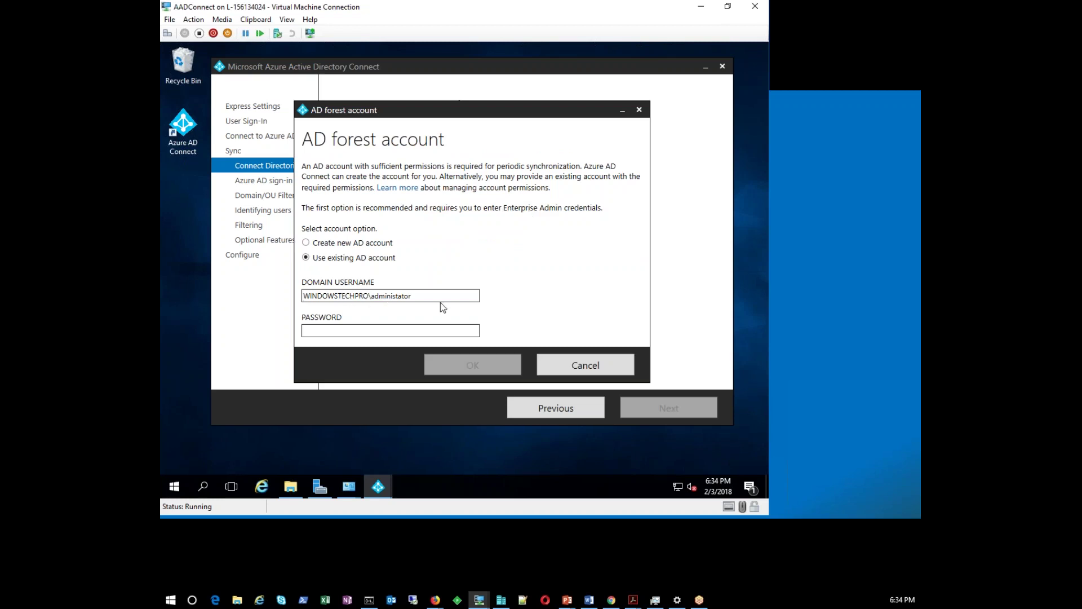
pyautogui.click(352, 330)
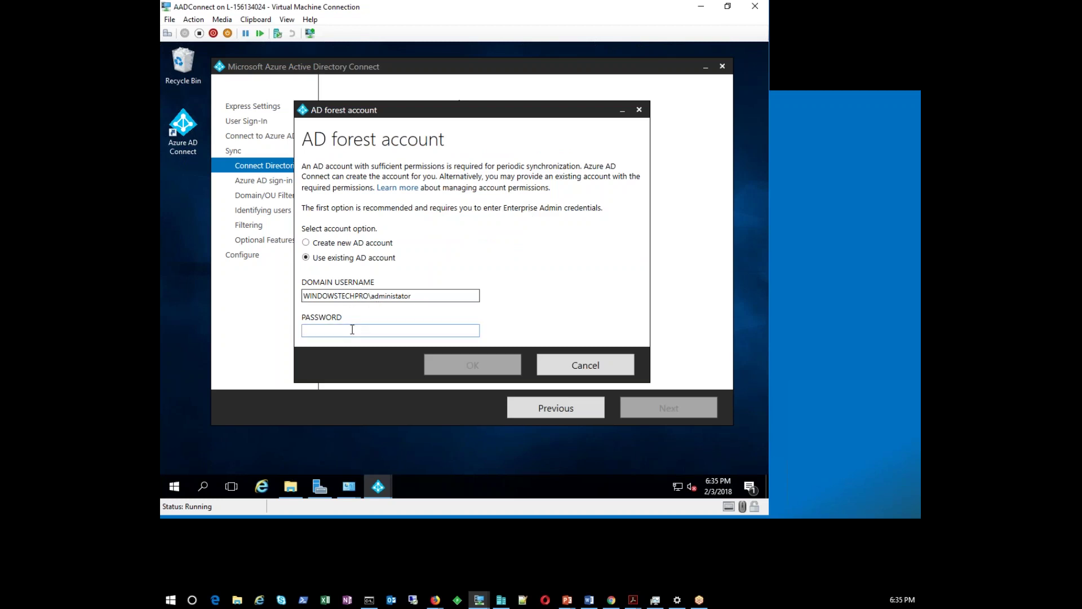
pyautogui.write('*************')
pyautogui.press('Return')
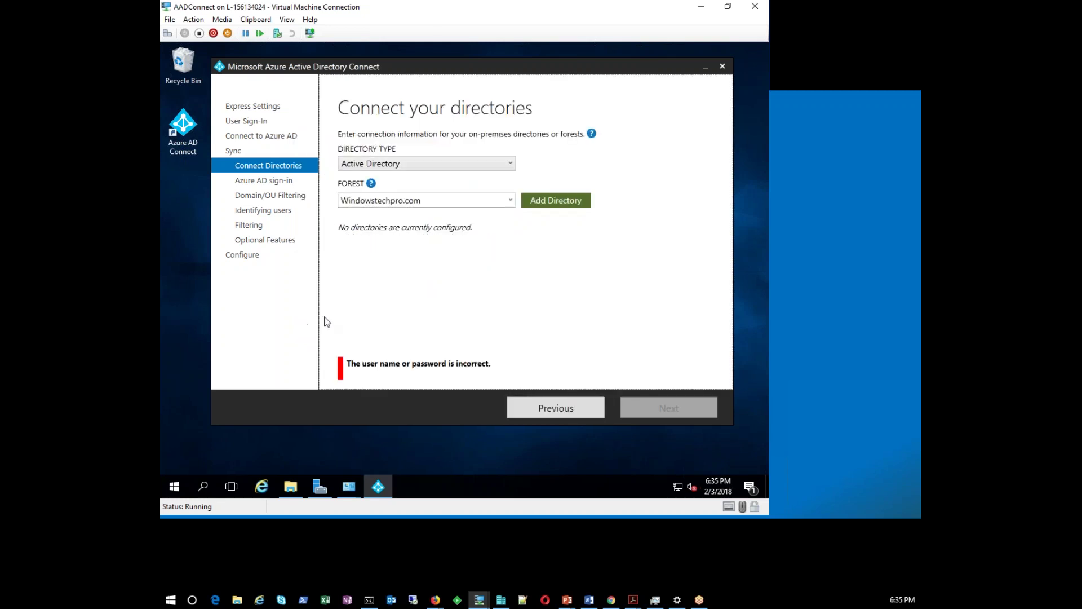
# Correct the username to windowstechpro\administrator and re-enter the password
pyautogui.click(552, 198)
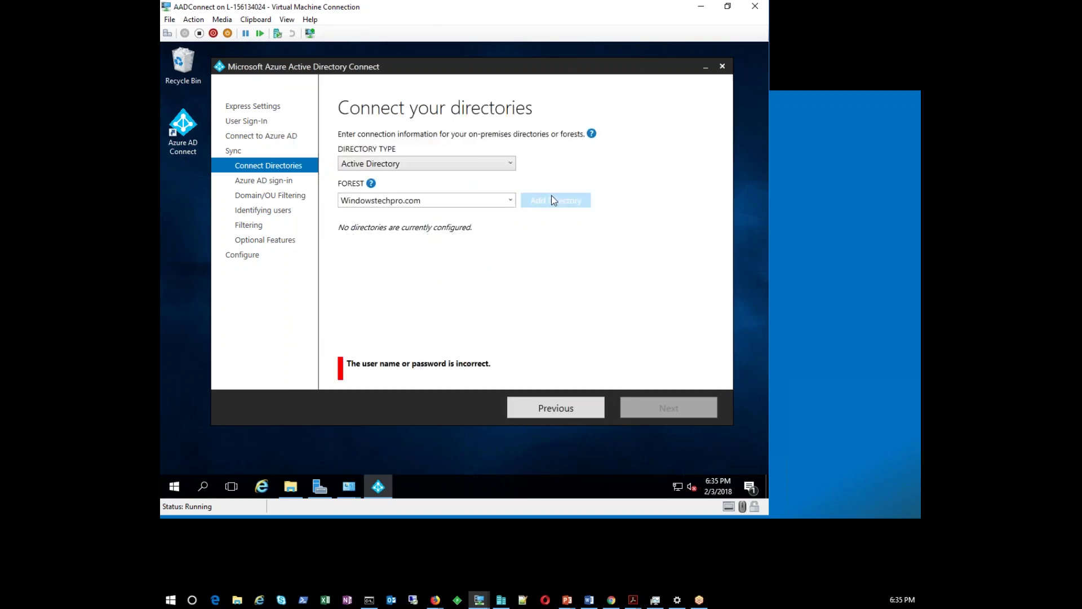
pyautogui.hotkey('ctrl', 'a')
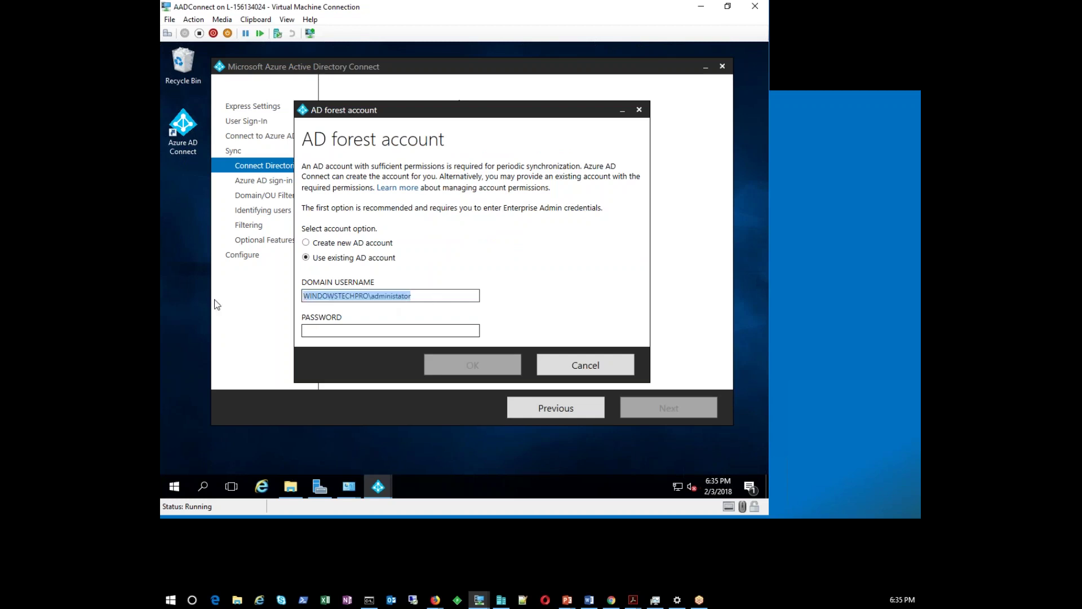
pyautogui.write('wi')
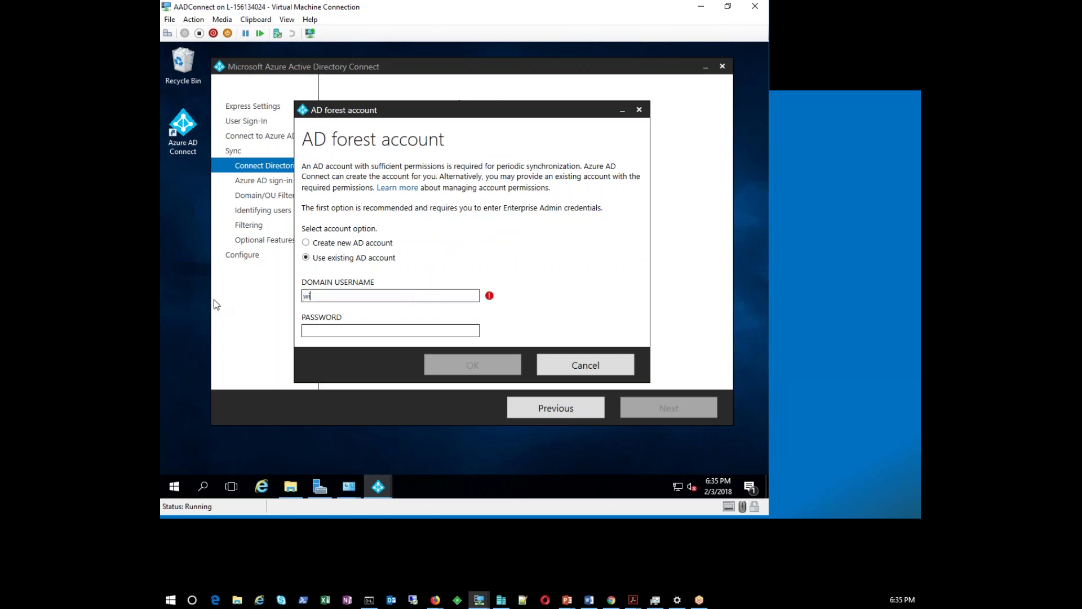
pyautogui.write('ndowstechpro\\administrator')
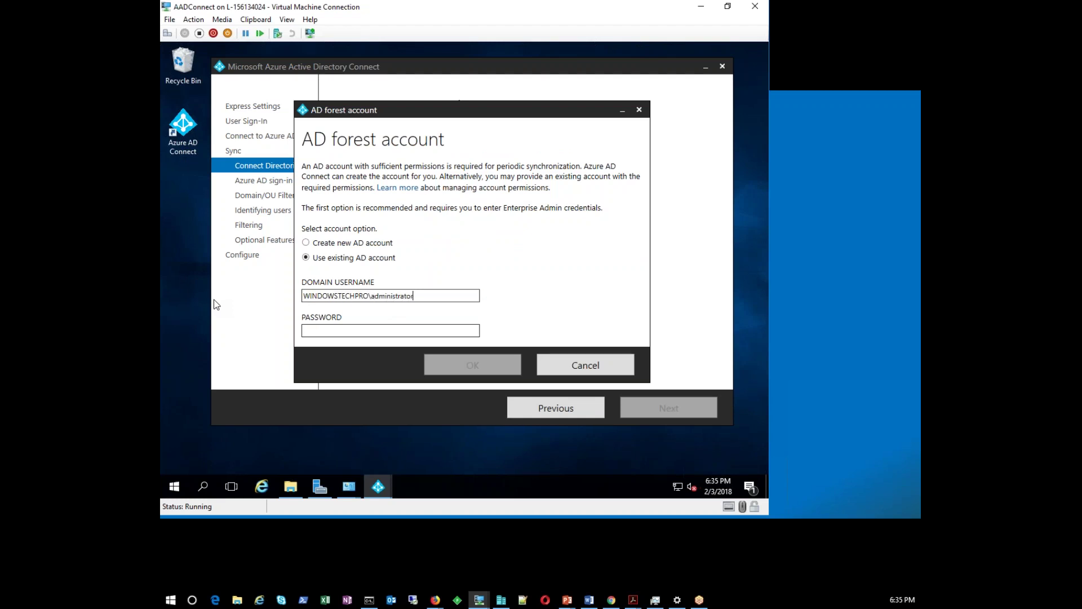
pyautogui.press('Tab')
pyautogui.write('*********')
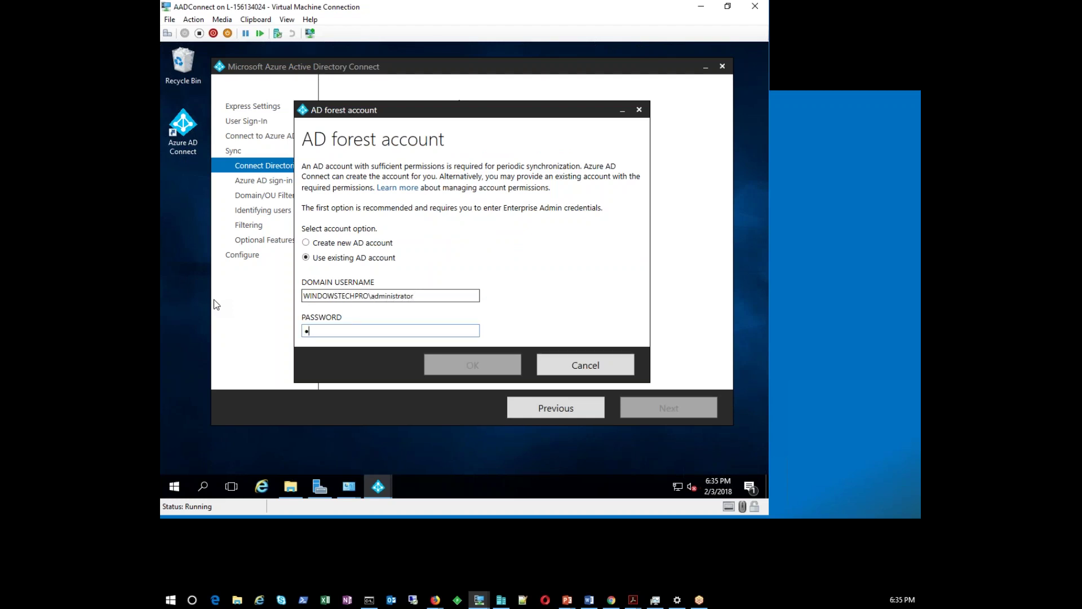
pyautogui.write('****')
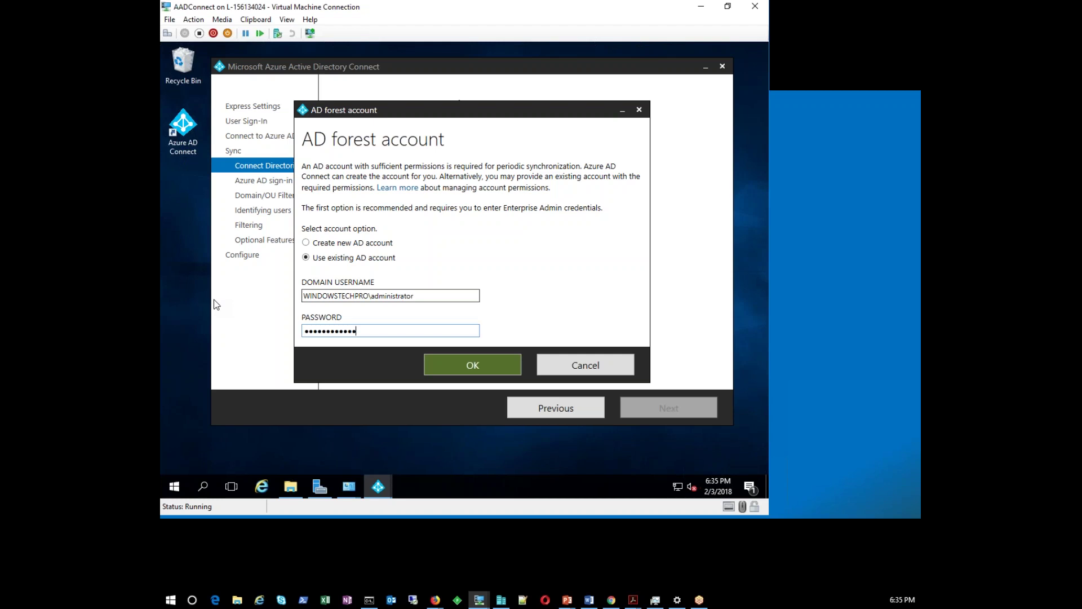
# Confirm the credentials so Windowstechpro.com appears under Configured Directories with a green check
pyautogui.click(457, 365)
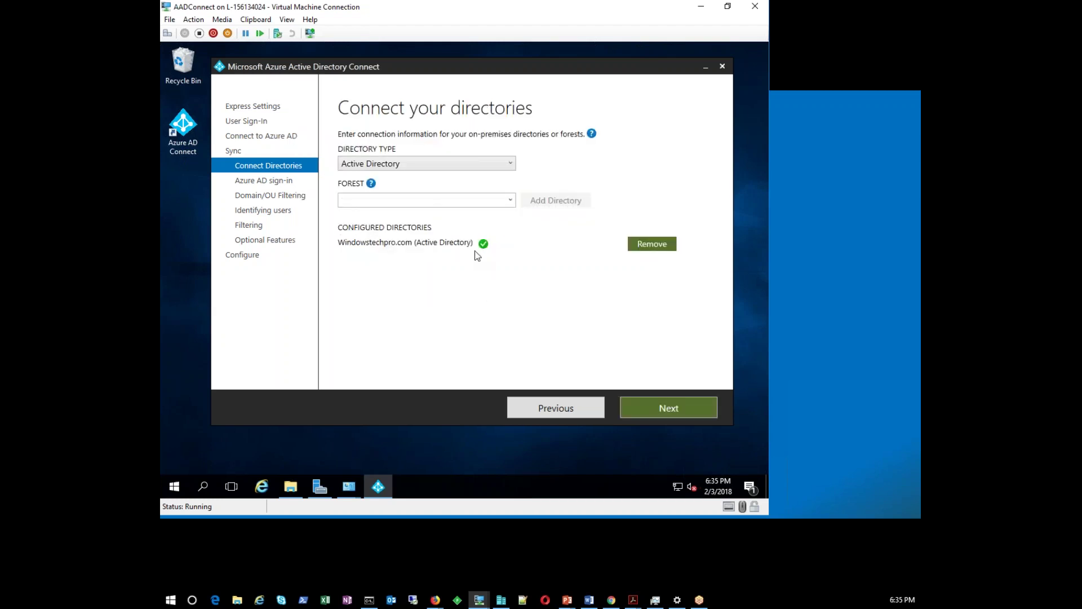
pyautogui.moveTo(486, 248)
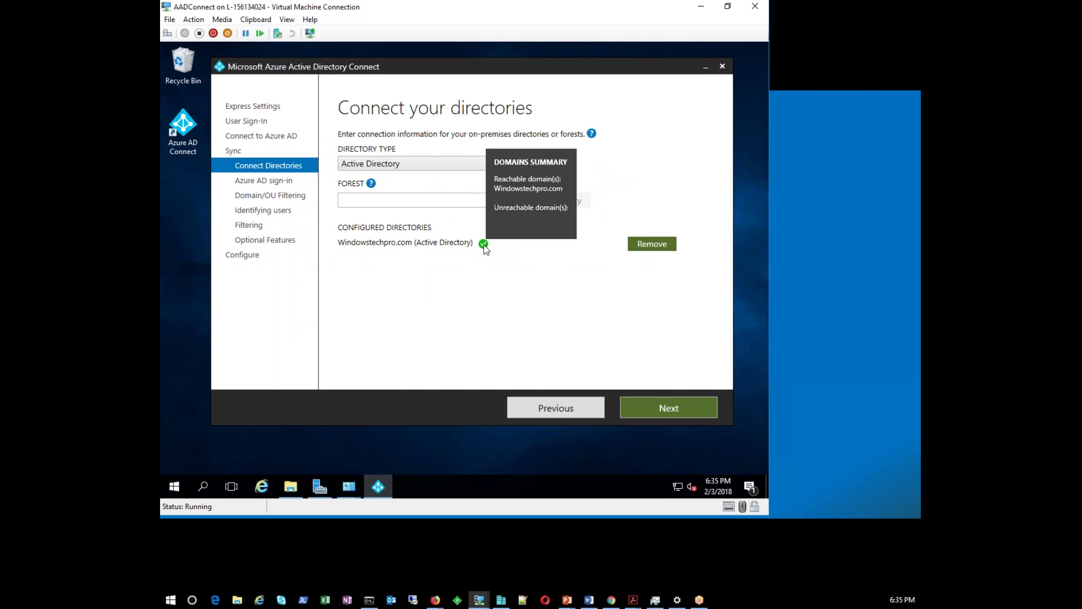
pyautogui.click(379, 201)
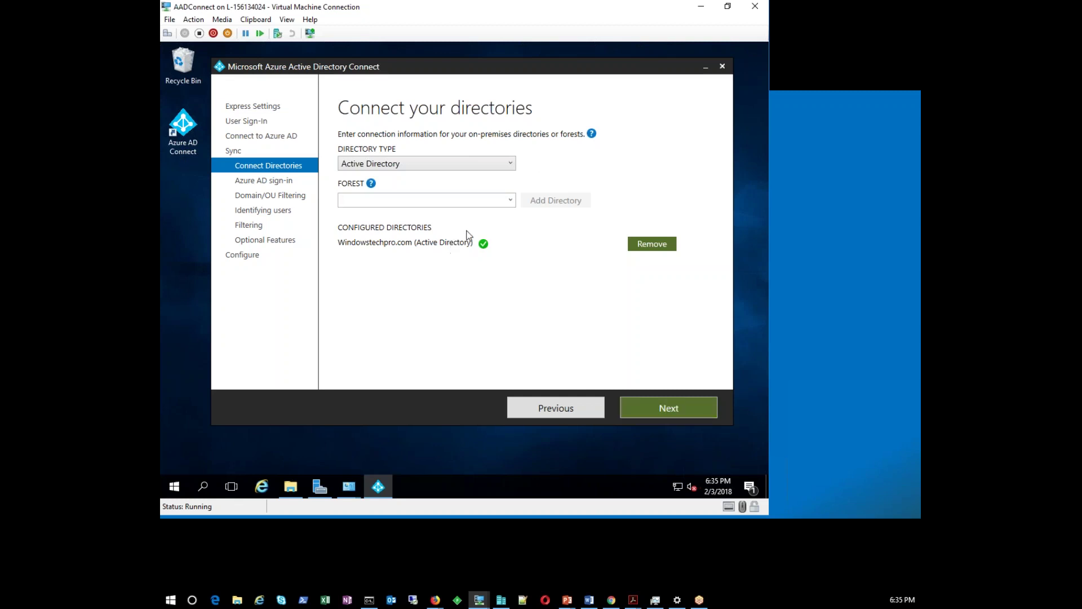
# Keep userPrincipalName as the Azure AD username attribute and continue past the verified windowstechpro.com domain
pyautogui.click(672, 410)
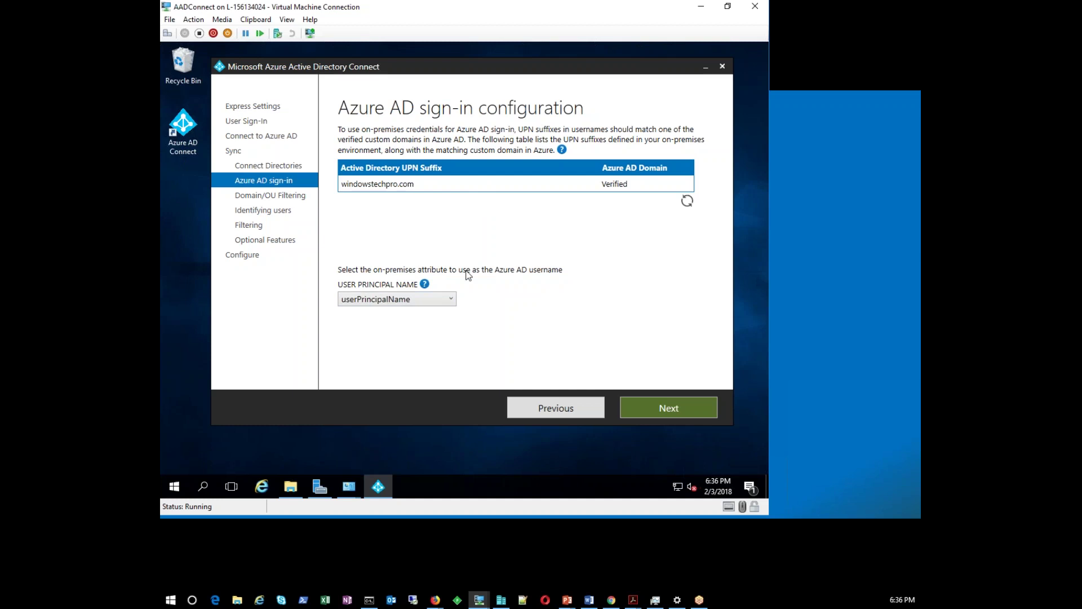
pyautogui.click(407, 302)
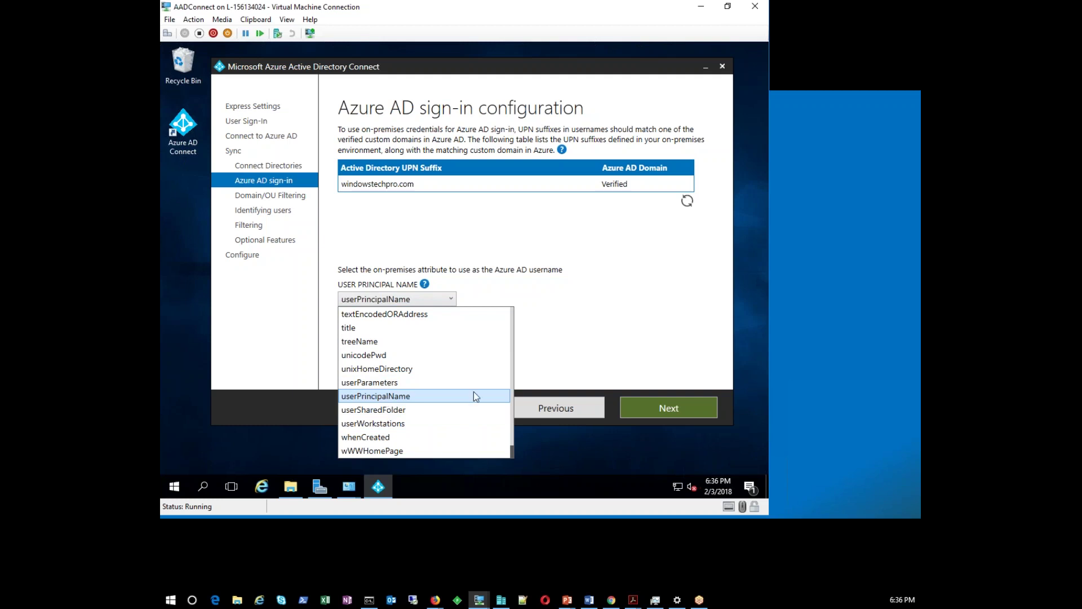
pyautogui.moveTo(513, 450); pyautogui.dragTo(503, 318)
pyautogui.scroll(2, 500, 314)
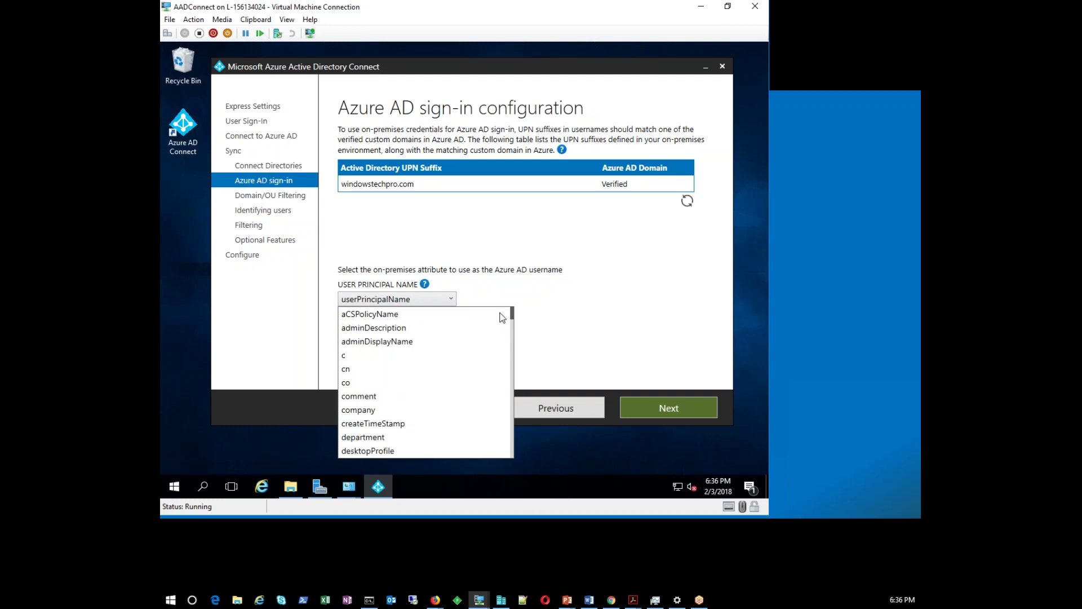
pyautogui.moveTo(502, 317); pyautogui.dragTo(503, 336)
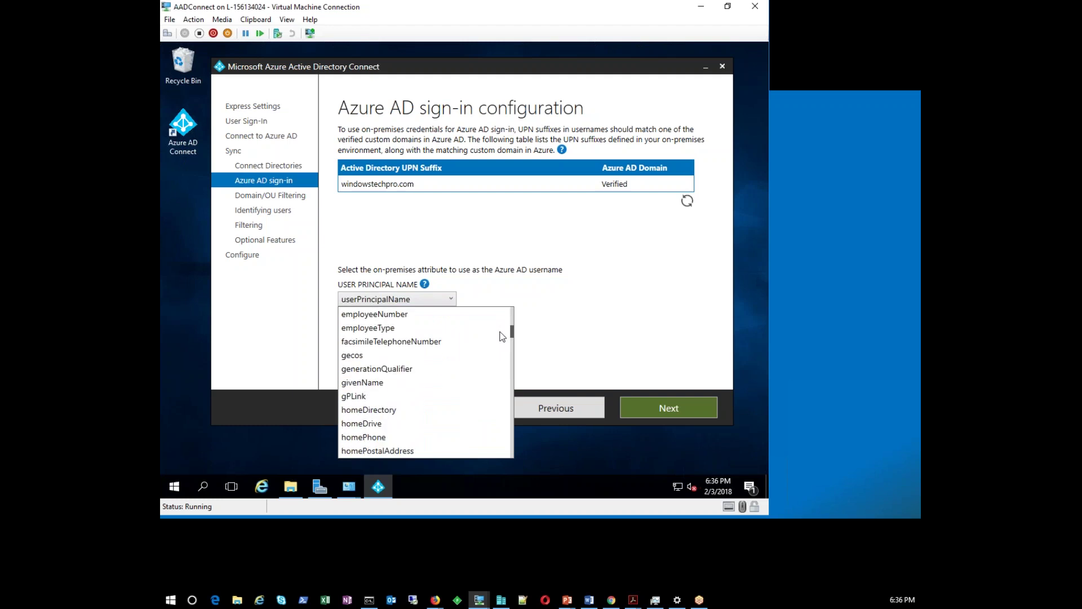
pyautogui.click(549, 292)
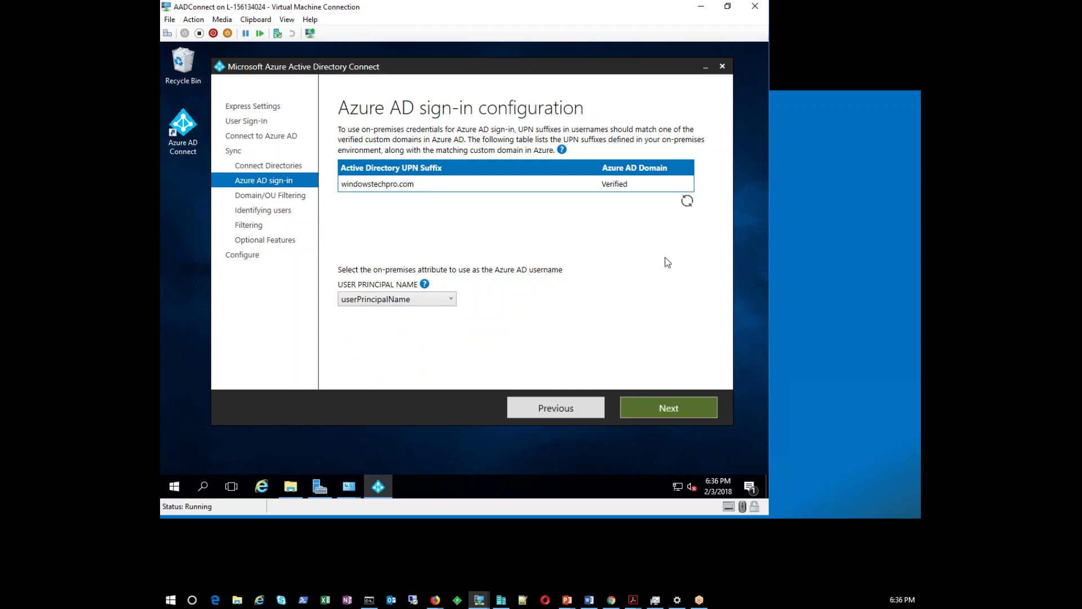
pyautogui.click(662, 415)
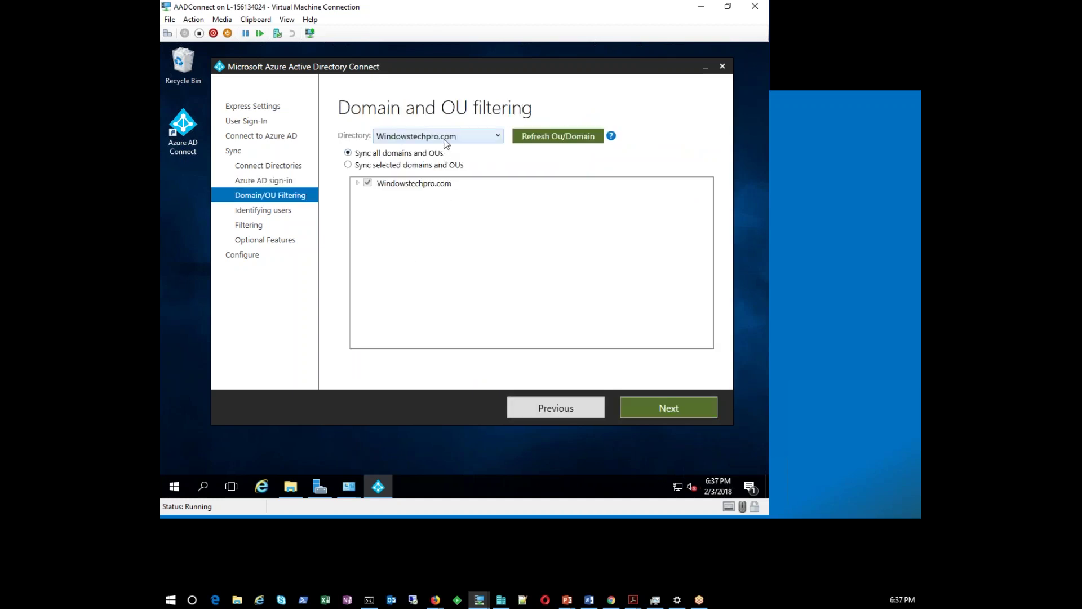
pyautogui.click(446, 139)
pyautogui.click(446, 139)
# Choose Sync selected domains and OUs, clearing all OUs except Users-Onprem
pyautogui.click(347, 165)
pyautogui.click(357, 183)
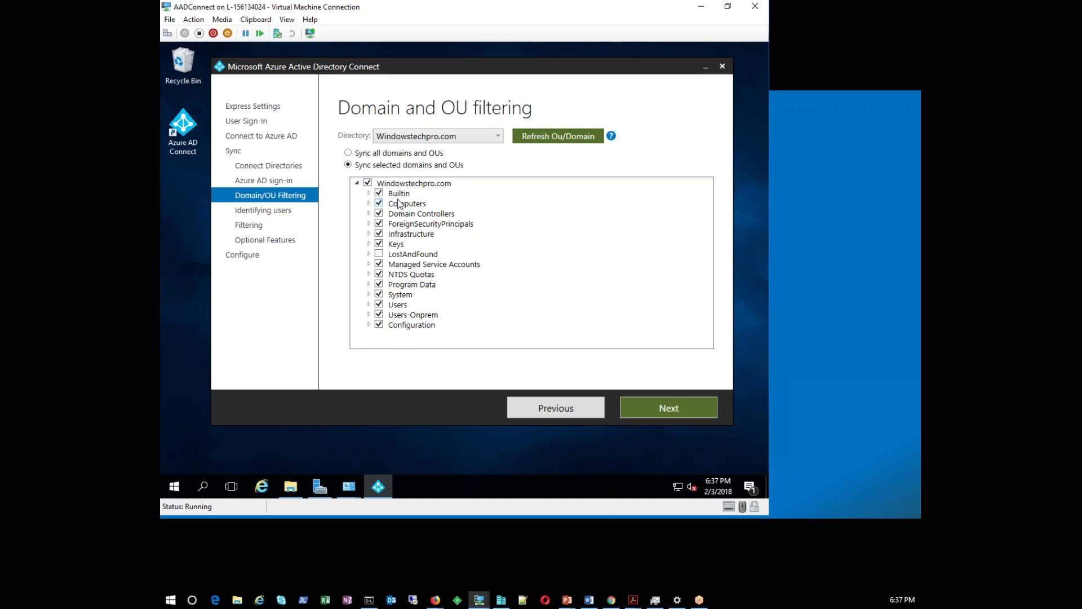
pyautogui.click(367, 183)
pyautogui.click(379, 305)
pyautogui.click(378, 305)
pyautogui.click(378, 315)
# Keep selected-OU sync, refresh the domain and OU list, and continue
pyautogui.click(348, 154)
pyautogui.click(348, 165)
pyautogui.click(544, 137)
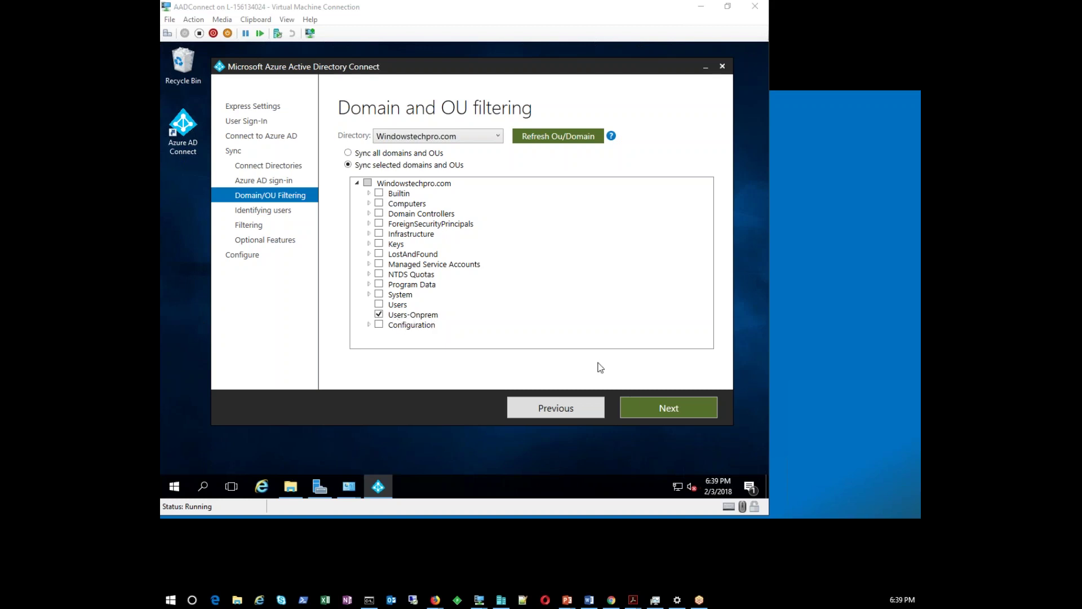
pyautogui.click(651, 412)
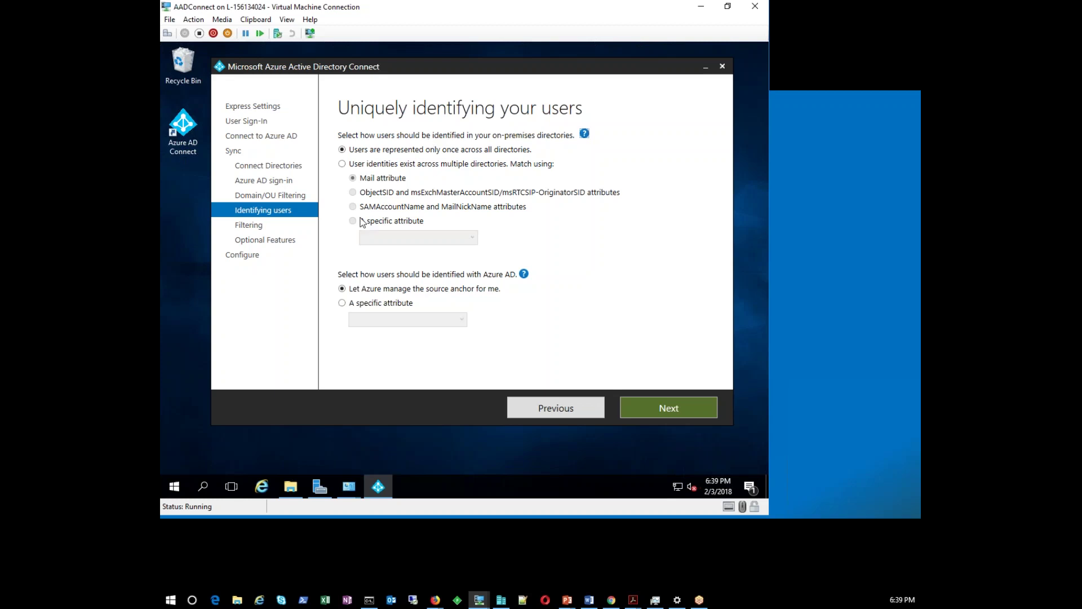
# Set users to be represented only once across all directories, leaving attribute matching unused
pyautogui.click(363, 165)
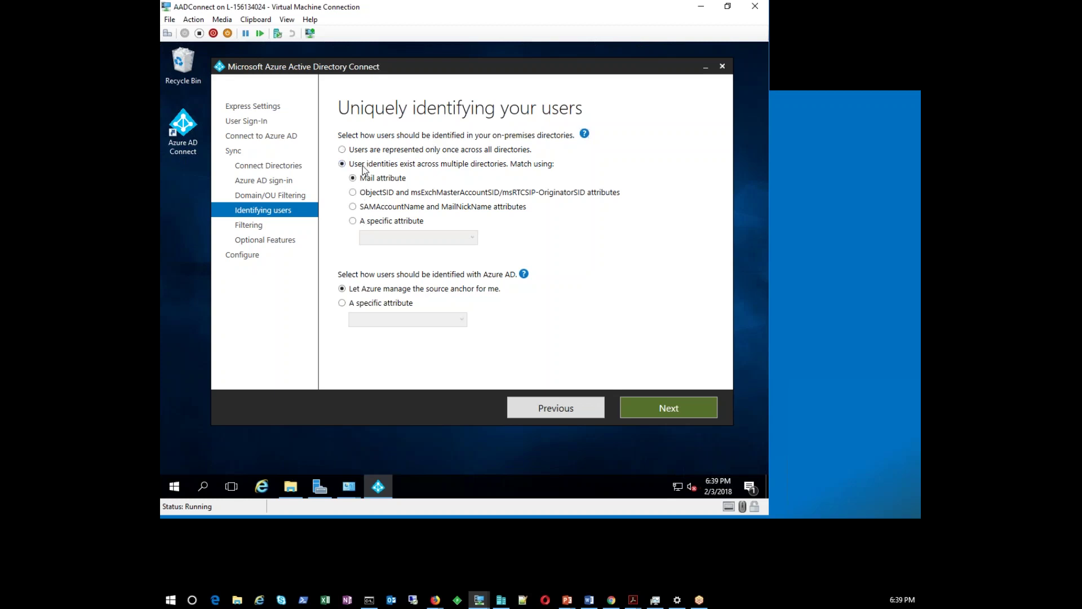
pyautogui.click(366, 223)
pyautogui.click(414, 238)
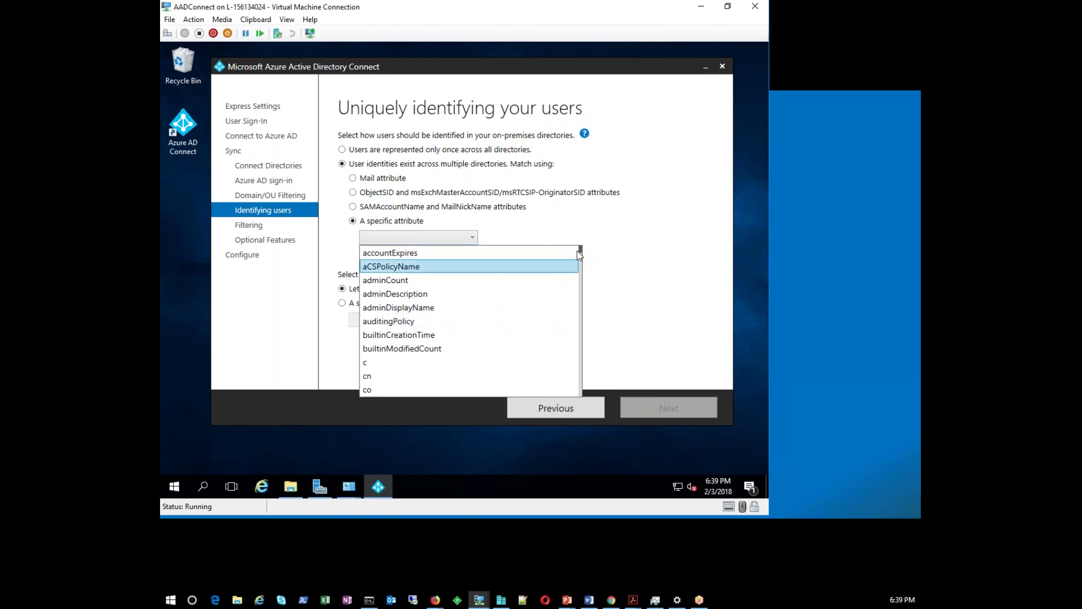
pyautogui.moveTo(581, 252); pyautogui.dragTo(582, 296)
pyautogui.click(356, 153)
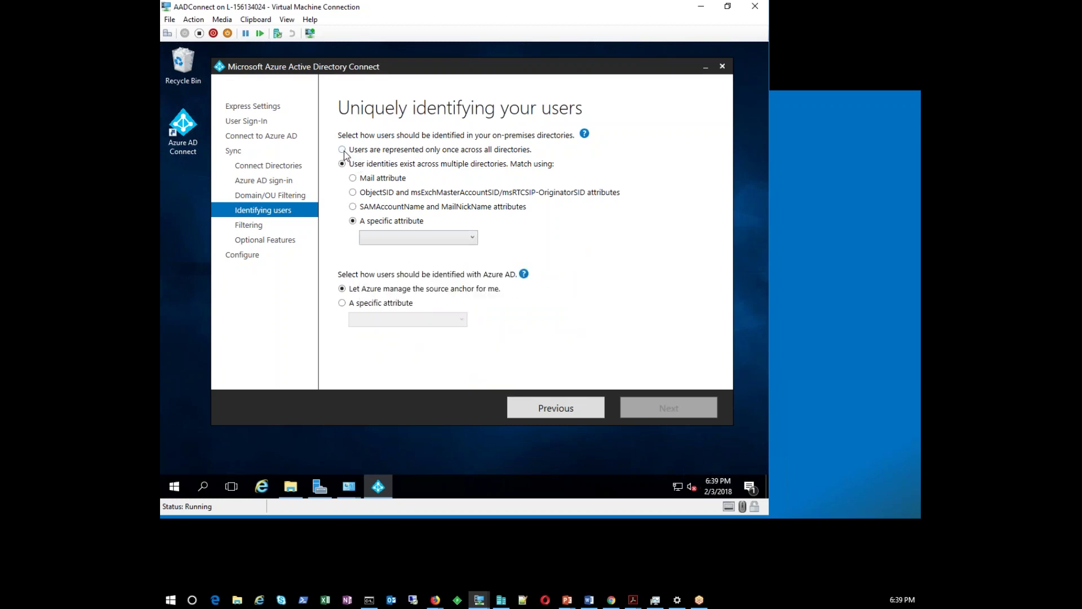
pyautogui.click(344, 151)
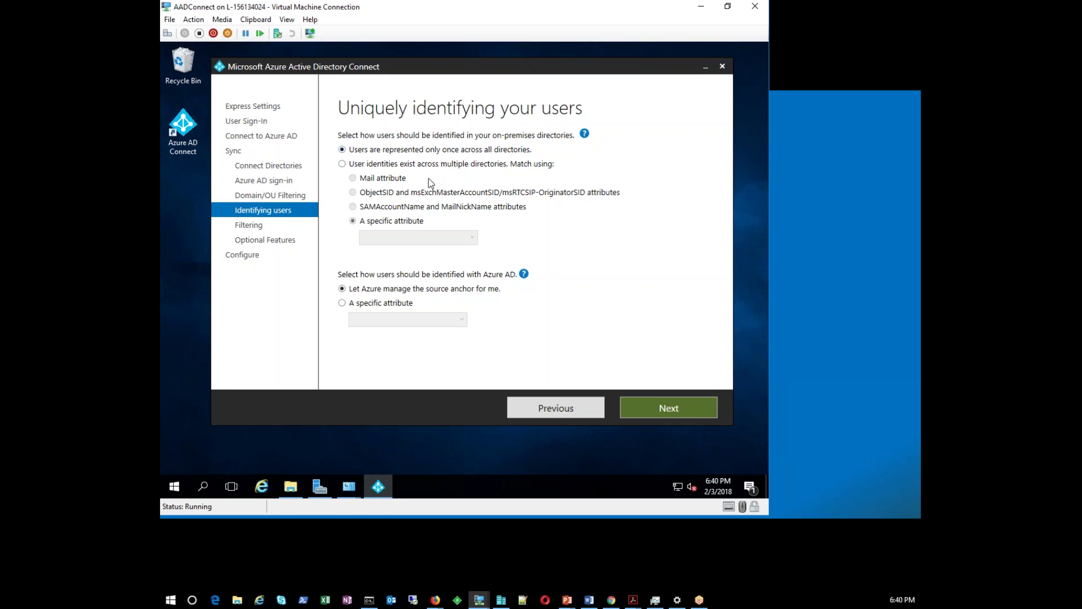
pyautogui.click(343, 165)
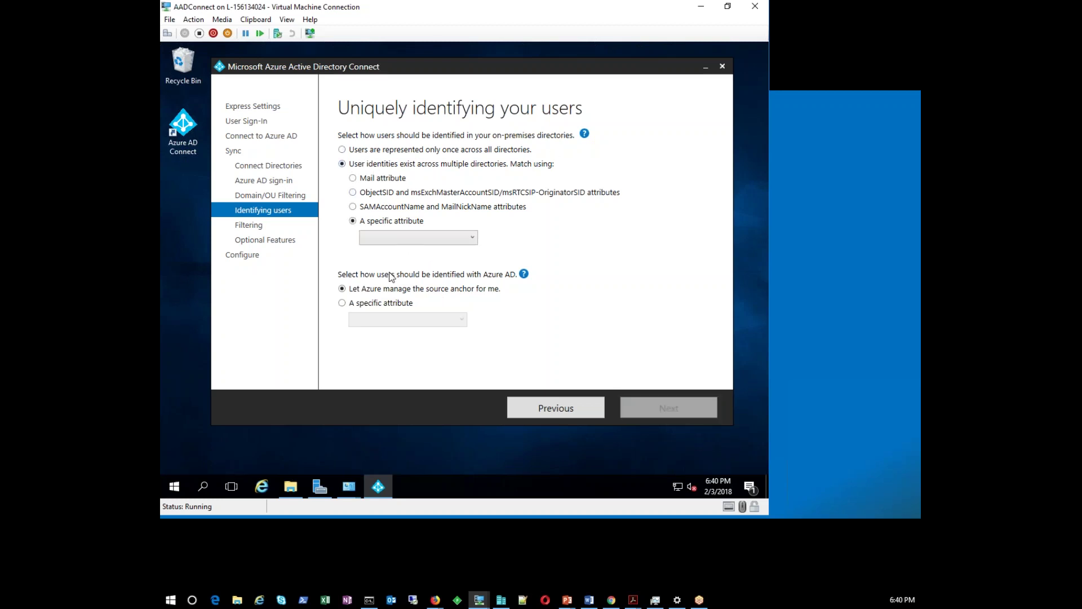
pyautogui.click(352, 149)
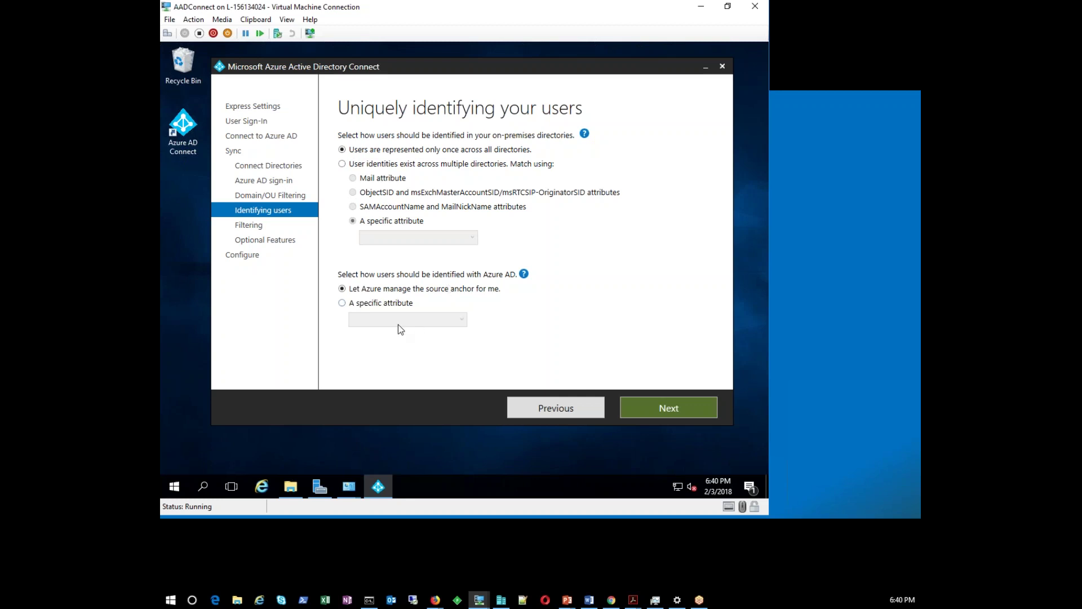
# Select 'Let Azure manage the source anchor for me' instead of a specific attribute
pyautogui.click(342, 303)
pyautogui.click(372, 320)
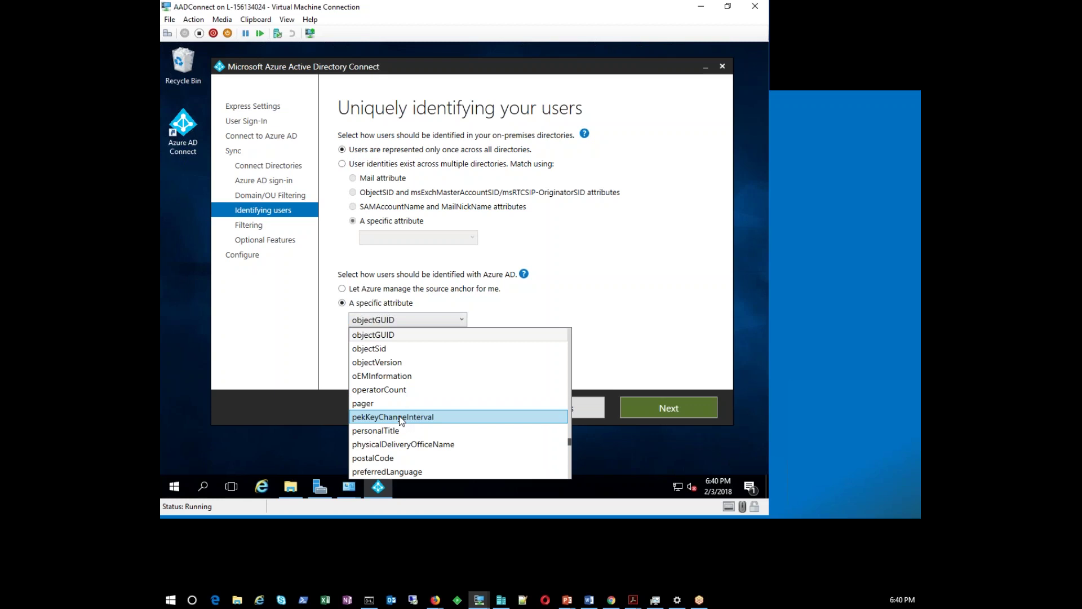
pyautogui.click(371, 291)
pyautogui.click(371, 291)
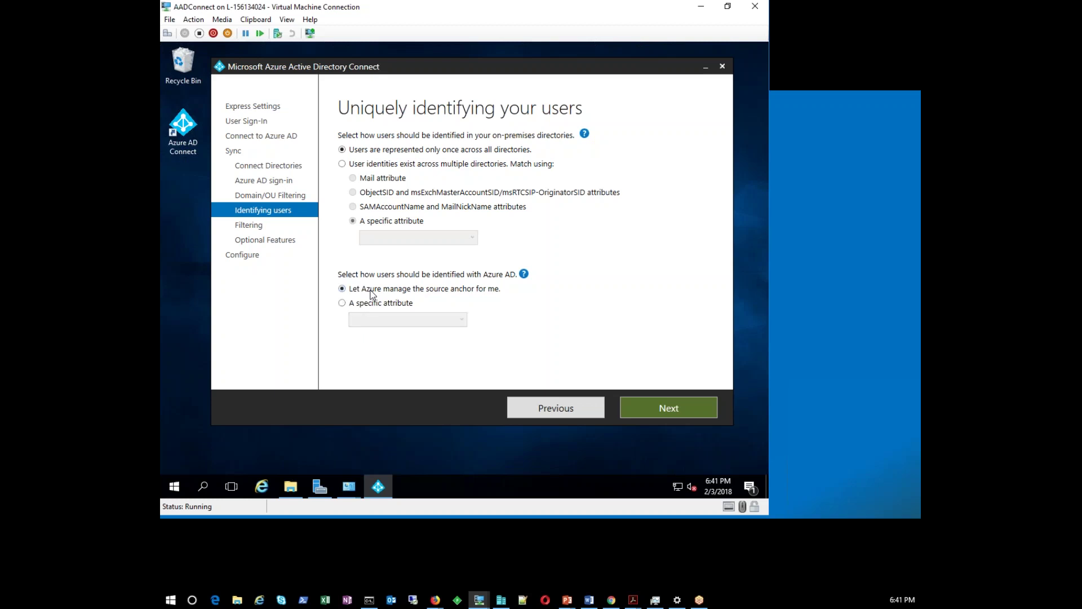
# Advance to Filter users and devices and select Synchronize selected
pyautogui.click(636, 406)
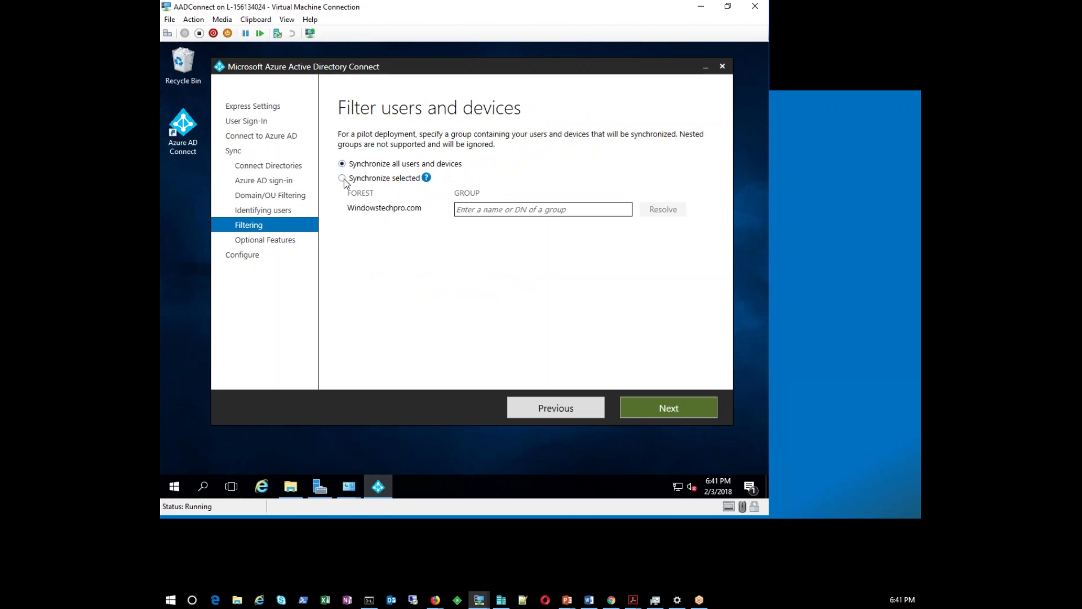
pyautogui.click(342, 179)
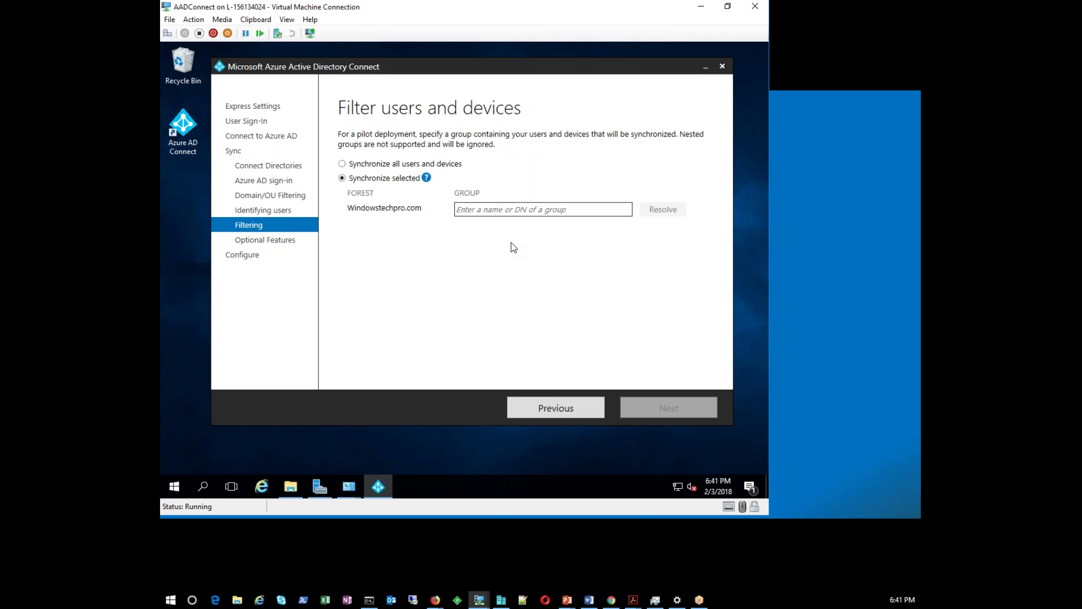
# Switch to Synchronize all users and devices and advance to Optional features
pyautogui.click(406, 164)
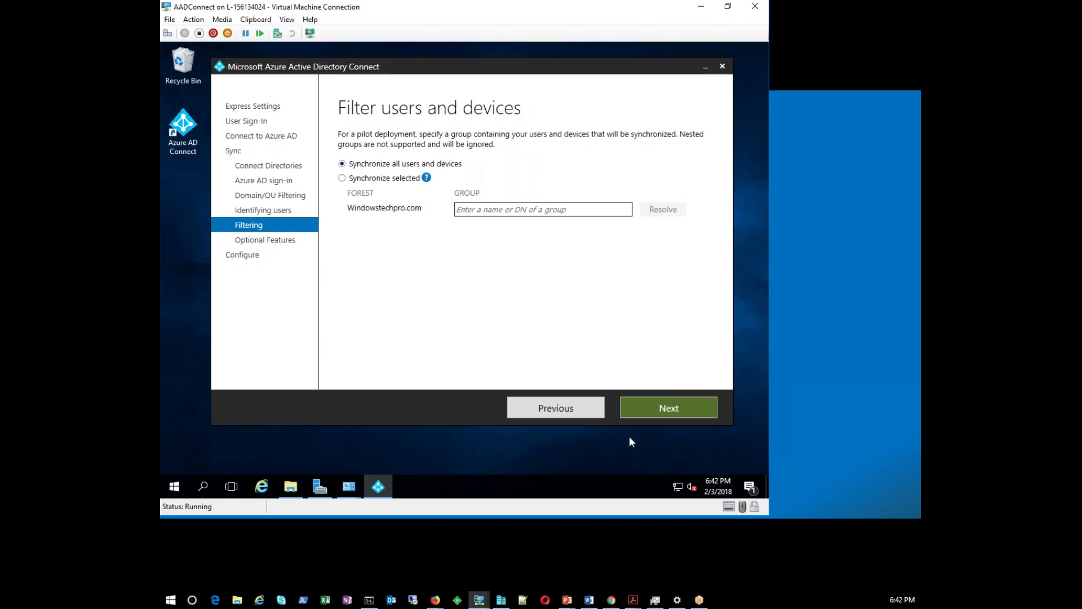
pyautogui.click(649, 412)
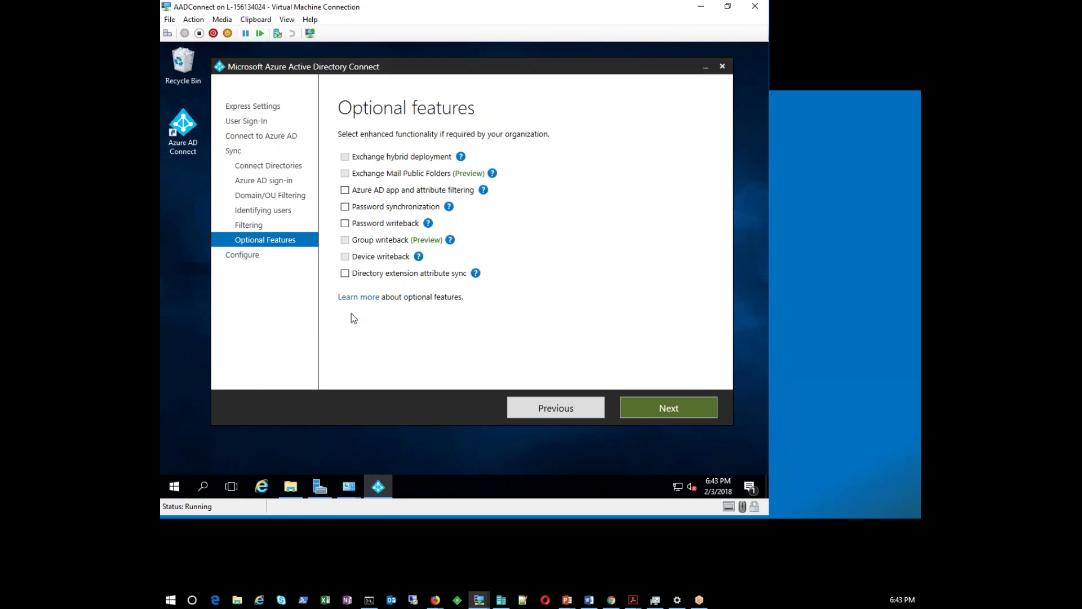
# View the Exchange Mail Public Folders help and tick Password synchronization
pyautogui.click(492, 173)
pyautogui.click(345, 207)
# Untick Azure AD app filtering, Password synchronization and Password writeback, then go to Ready to configure
pyautogui.click(345, 191)
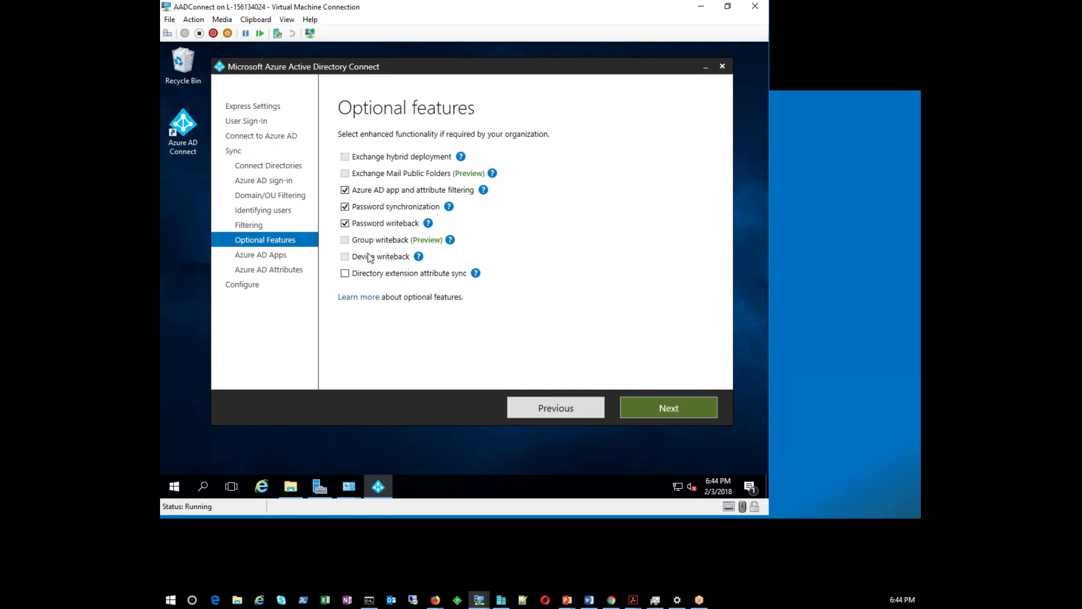
pyautogui.click(345, 225)
pyautogui.click(345, 207)
pyautogui.click(345, 190)
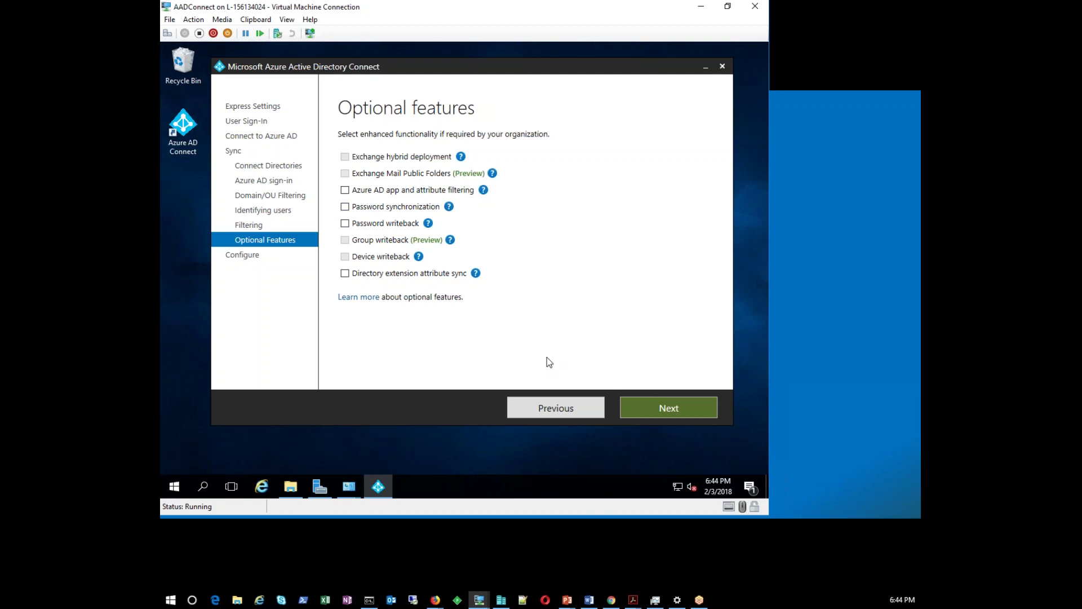
pyautogui.click(680, 408)
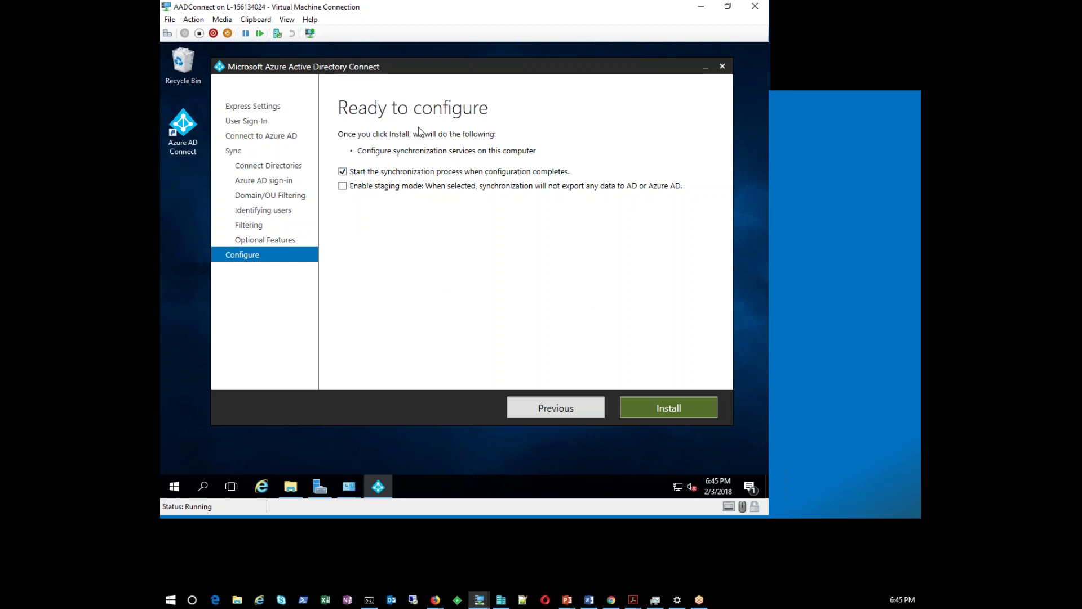
# Uncheck starting synchronization when configuration completes on Ready to configure
pyautogui.click(342, 172)
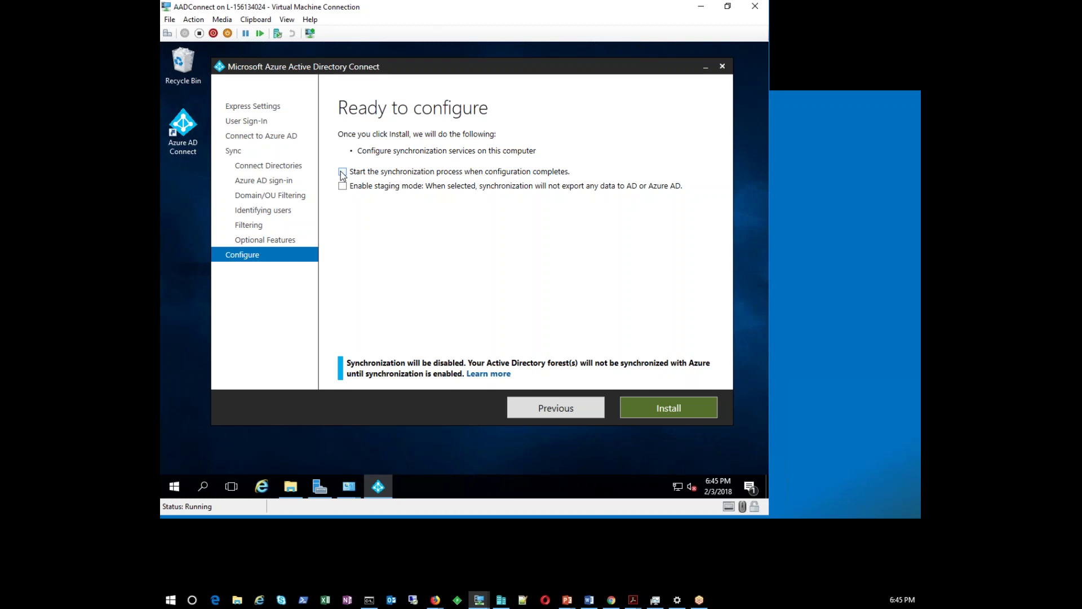
pyautogui.click(343, 171)
pyautogui.click(342, 172)
# Reposition the wizard dialog and minimize the Virtual Machine Connection window to reveal the Demo slide
pyautogui.click(656, 414)
pyautogui.moveTo(370, 69); pyautogui.dragTo(349, 68)
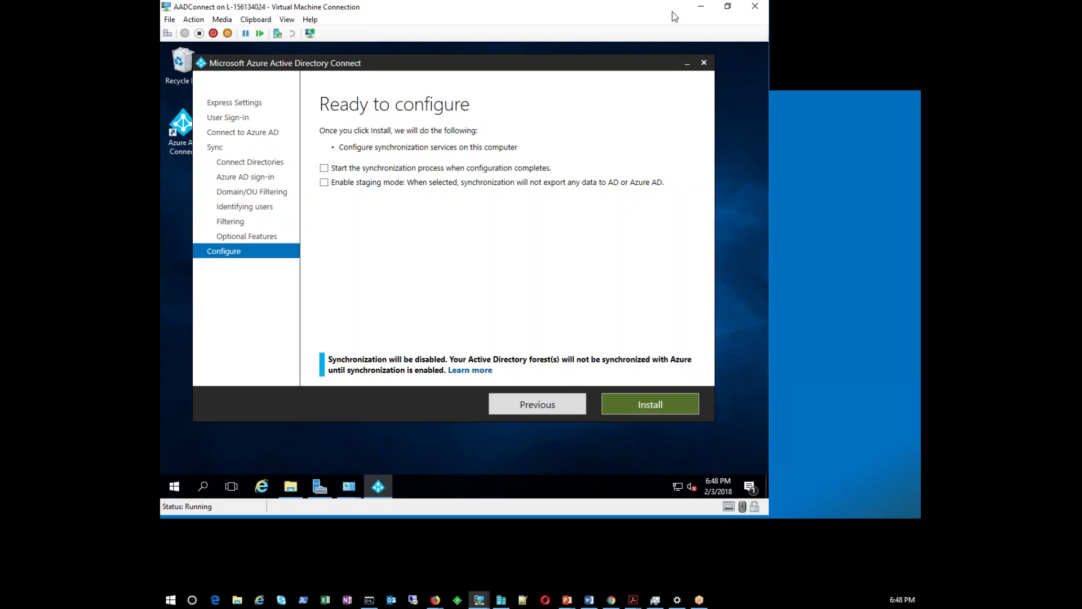
pyautogui.click(702, 7)
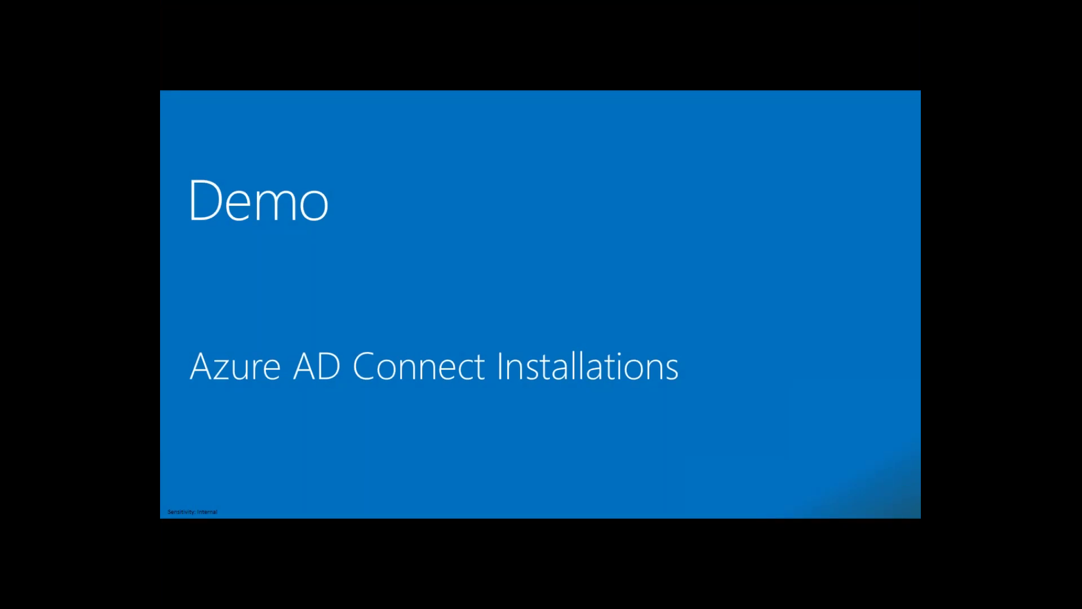
# Return from the slide show to the AADConnect VM window on the Ready to configure page
pyautogui.hotkey('alt', 'Tab')
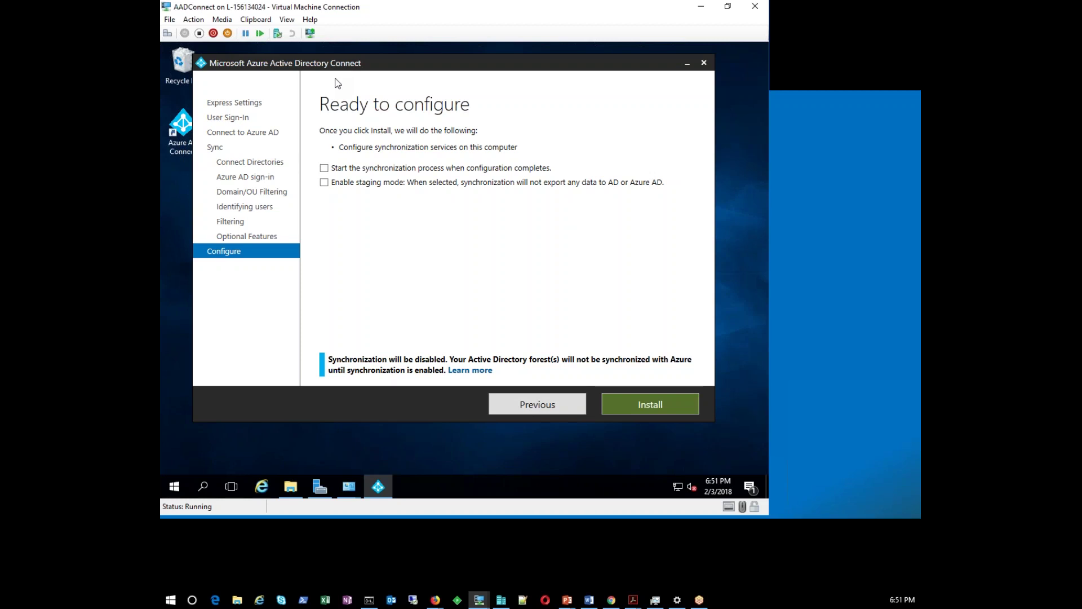
# Minimize the AADConnect VM with Install pending and advance to the Upgrade Paths slide
pyautogui.click(654, 407)
pyautogui.doubleClick(193, 6)
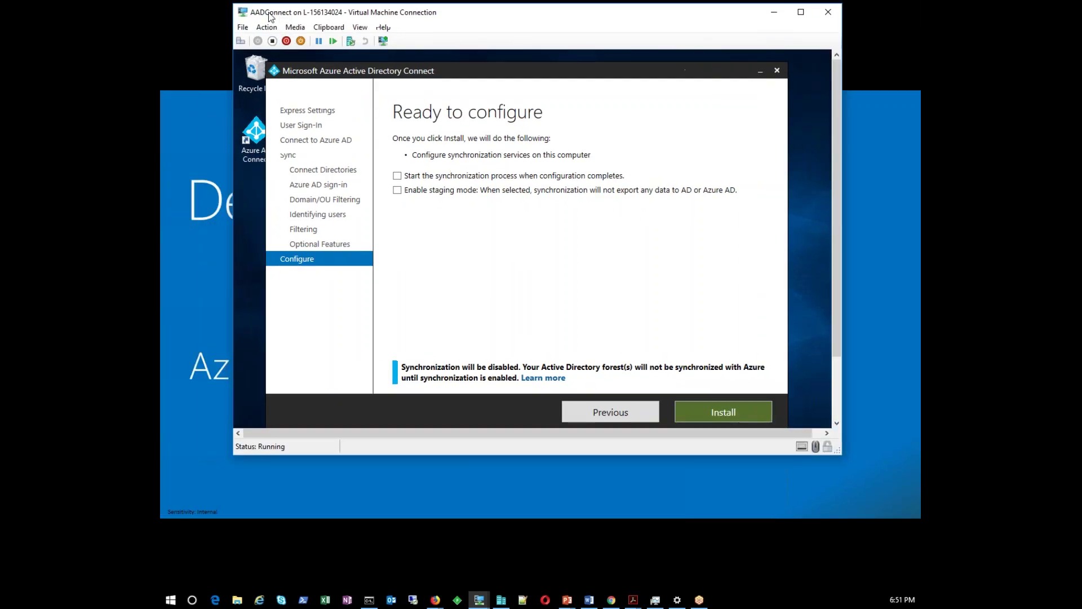
pyautogui.click(773, 15)
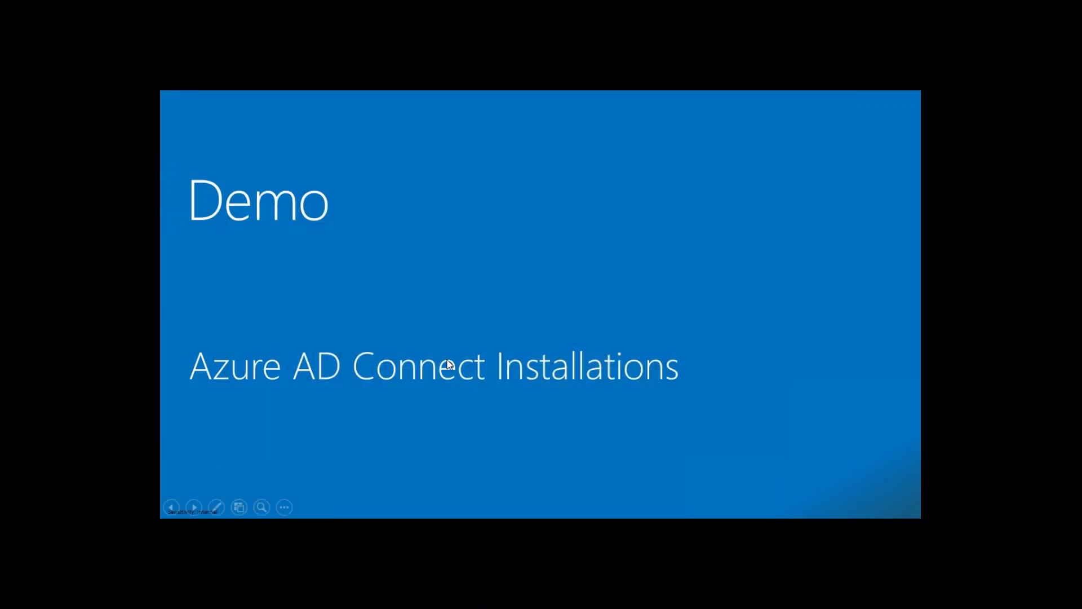
pyautogui.click(448, 364)
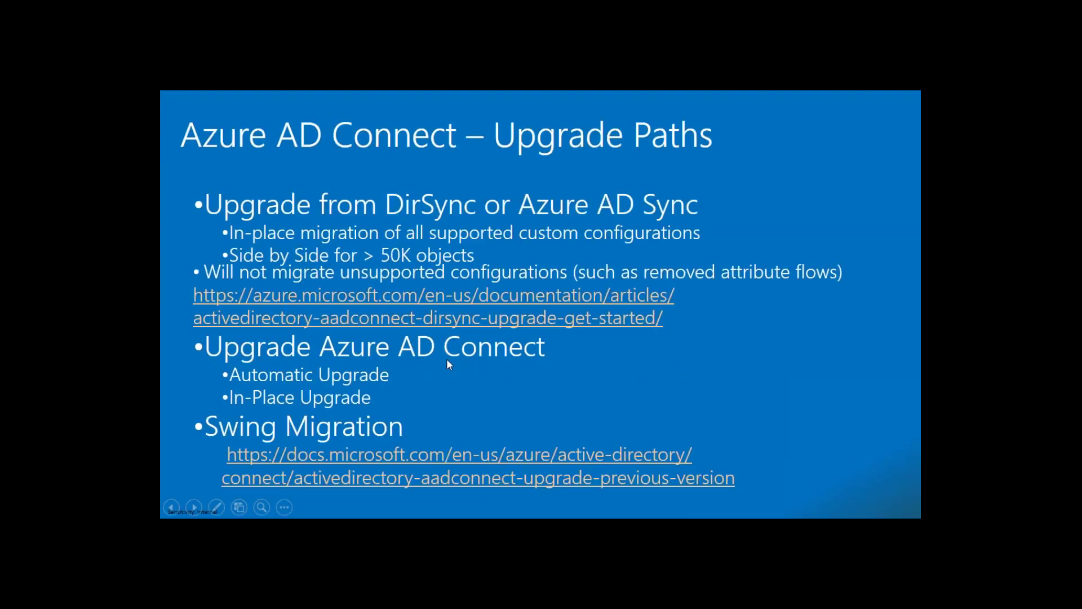
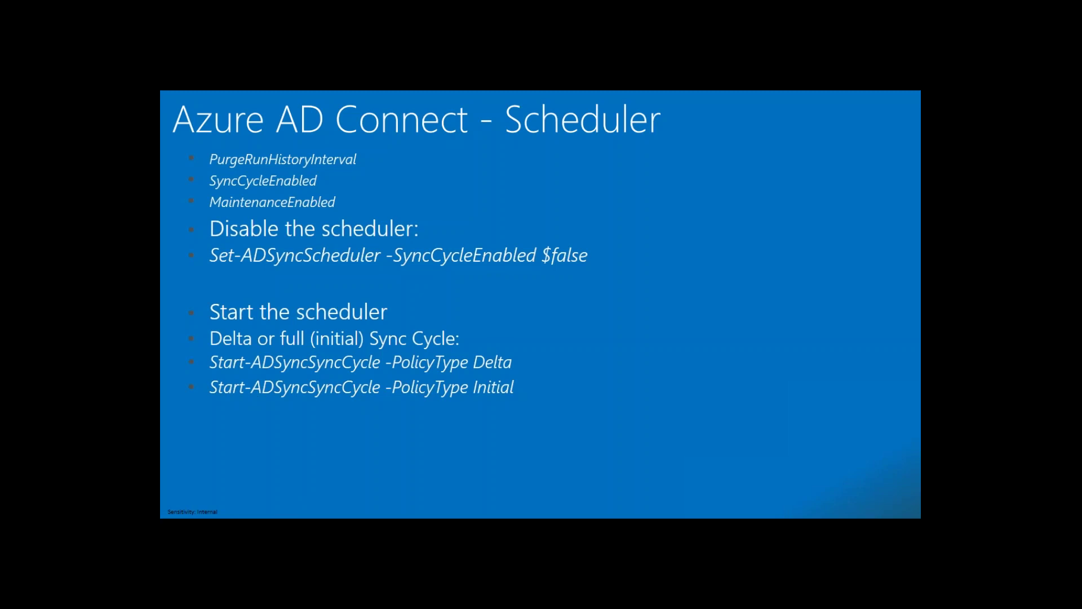
# Advance to the 'Demo: Azure AD Connect Troubleshooting' slide and switch to the 2016-DC virtual machine window
pyautogui.press('Right')
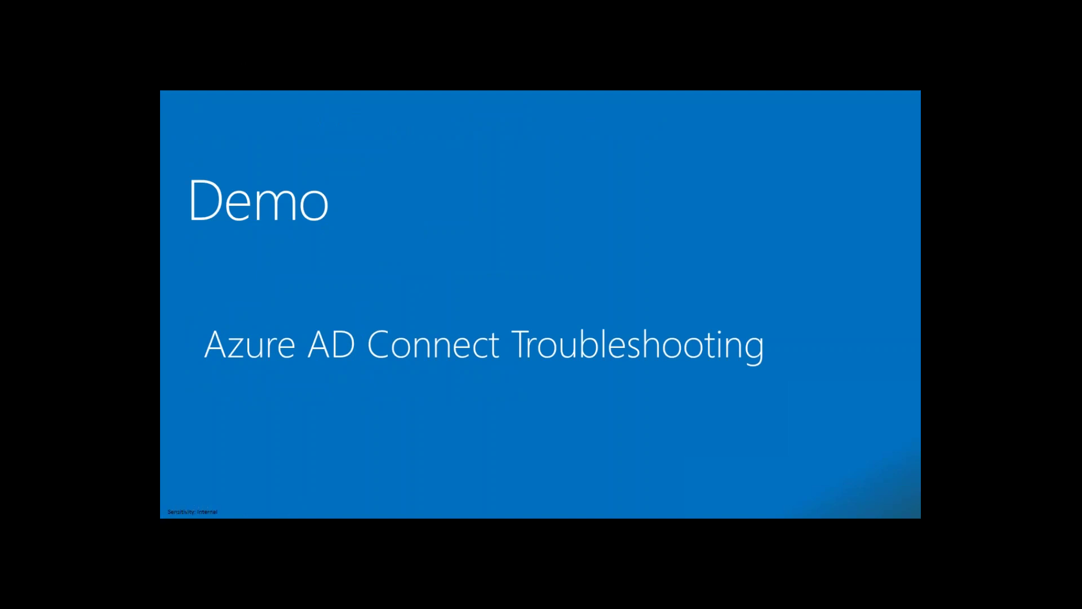
pyautogui.hotkey('alt', 'Tab')
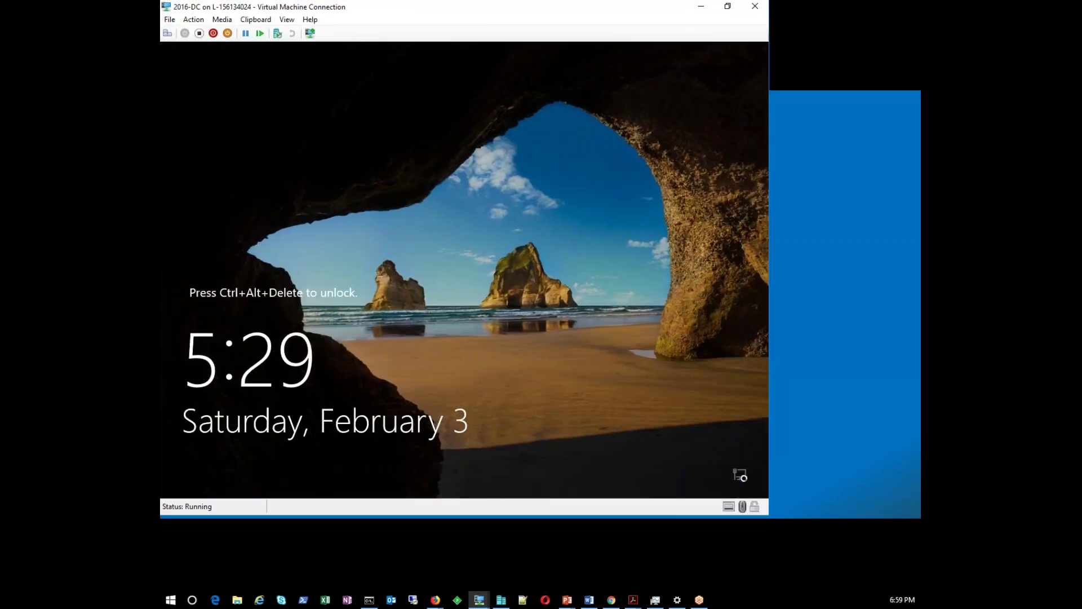
# Sign in to 2016-DC as administrator with the account password and dismiss the updates notice
pyautogui.hotkey('ctrl', 'alt', 'End')
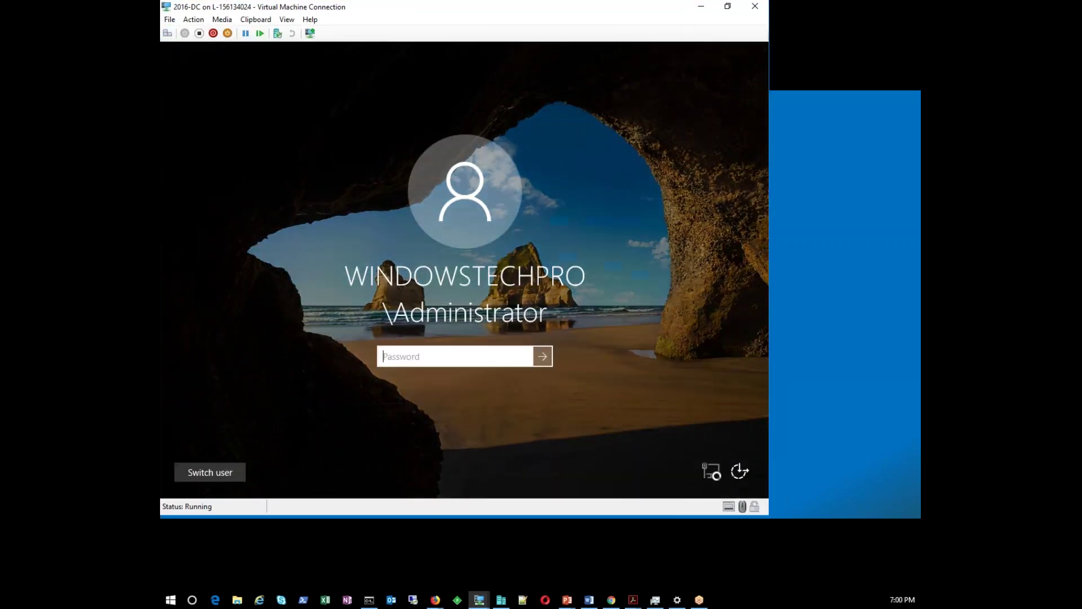
pyautogui.write('•••••••••••••')
pyautogui.press('Return')
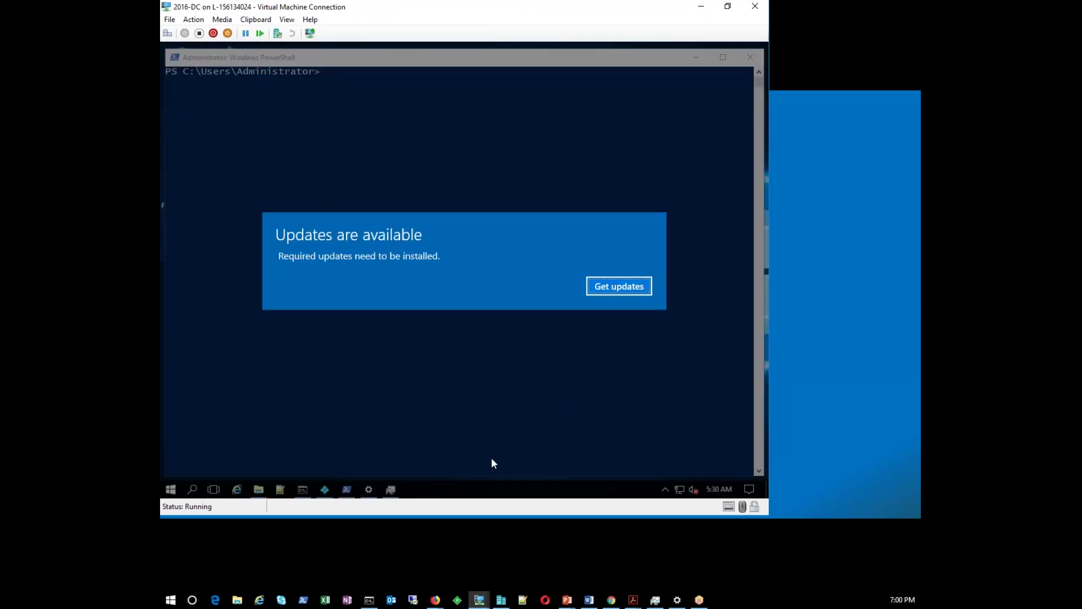
pyautogui.press('Return')
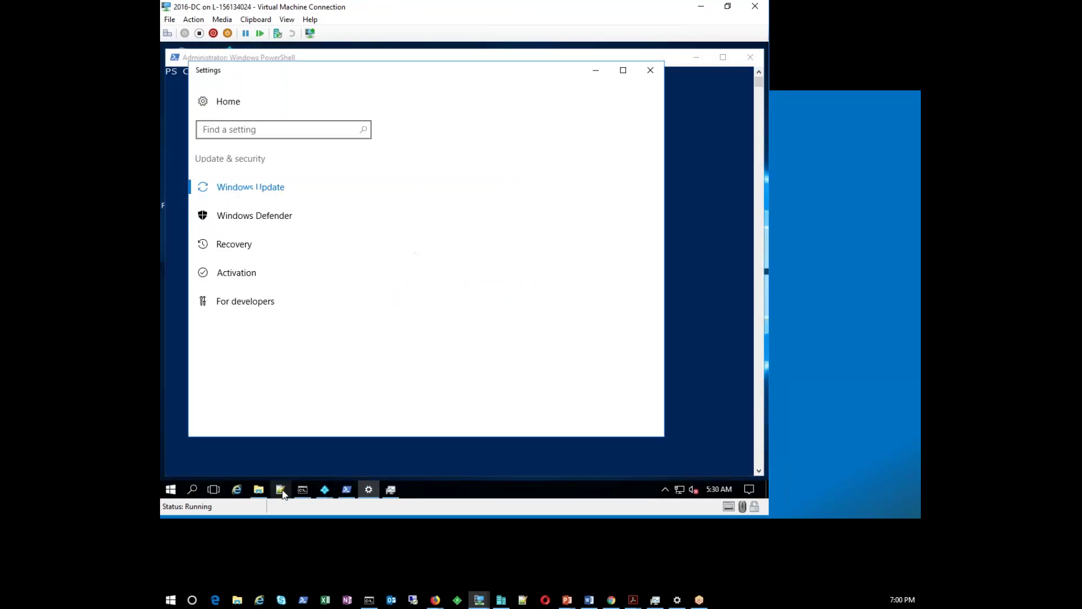
# Restore the VM window to a smaller size and bring Synchronization Service Manager to the front
pyautogui.click(325, 490)
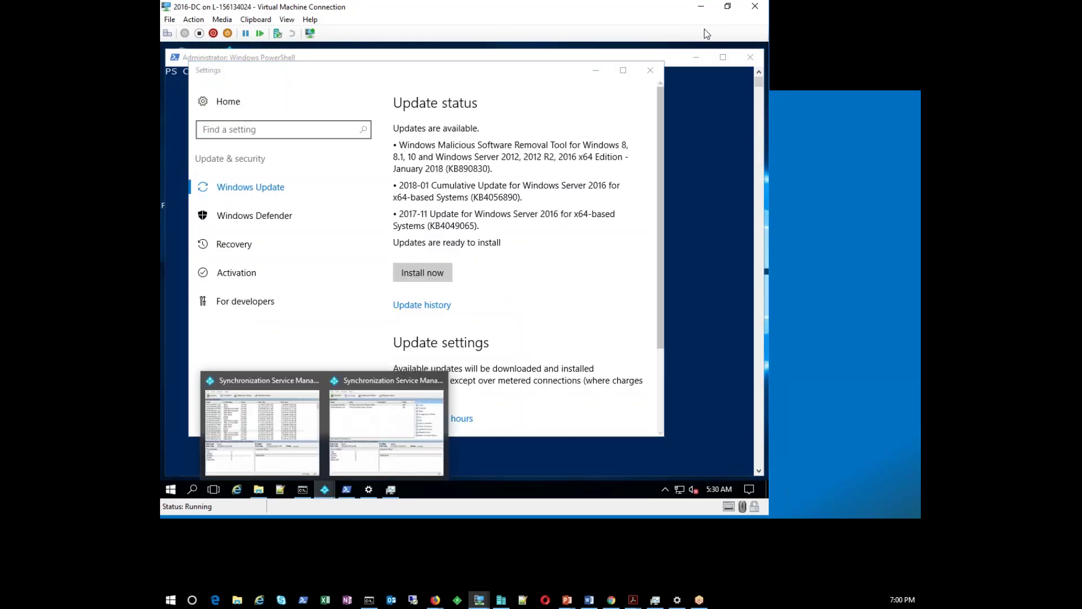
pyautogui.click(727, 6)
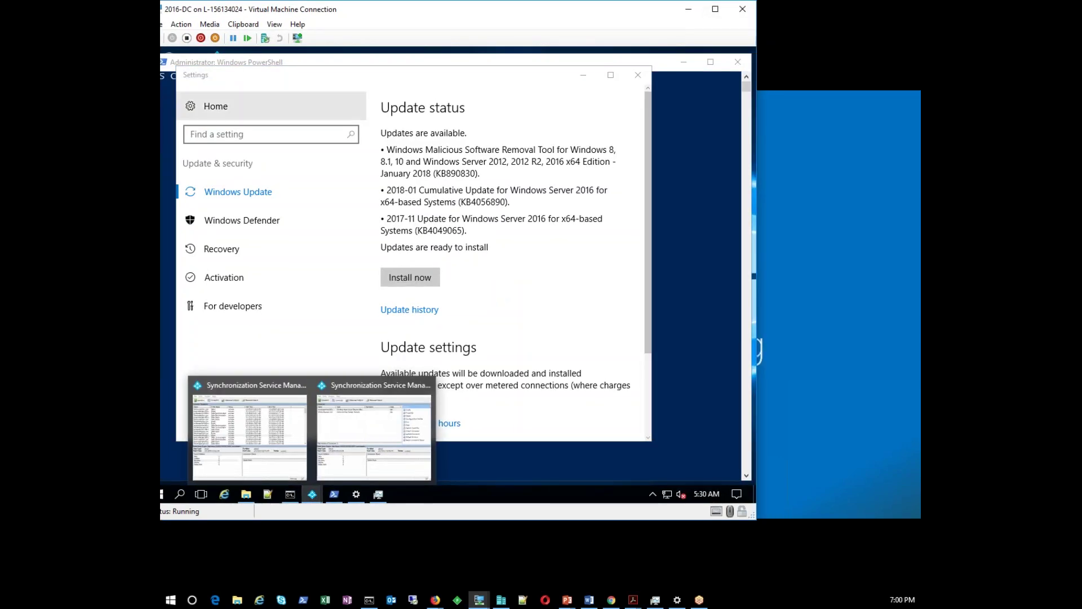
pyautogui.click(343, 305)
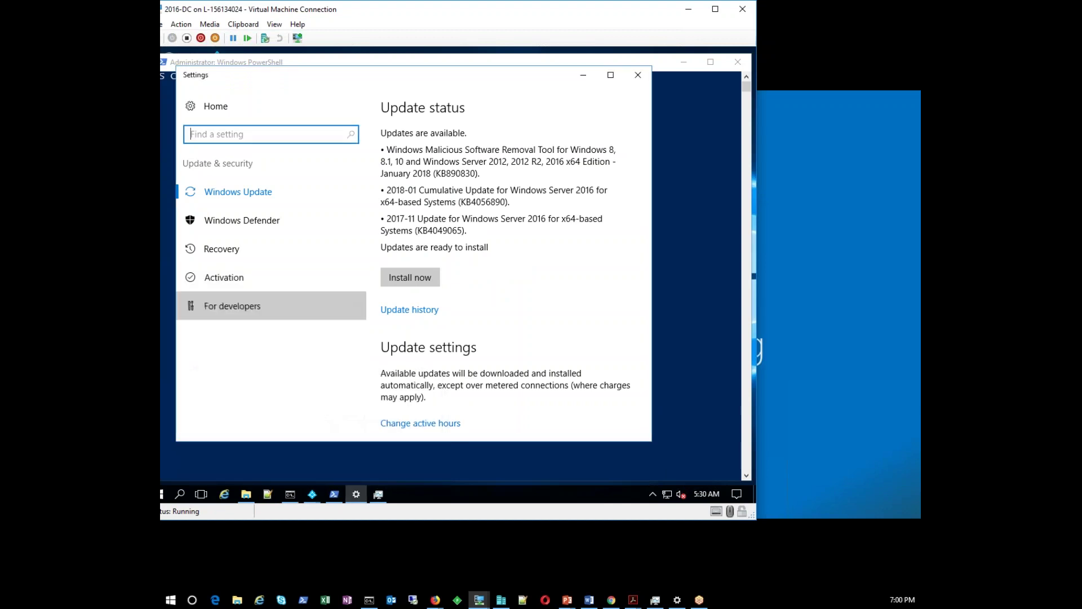
pyautogui.click(311, 493)
pyautogui.click(248, 428)
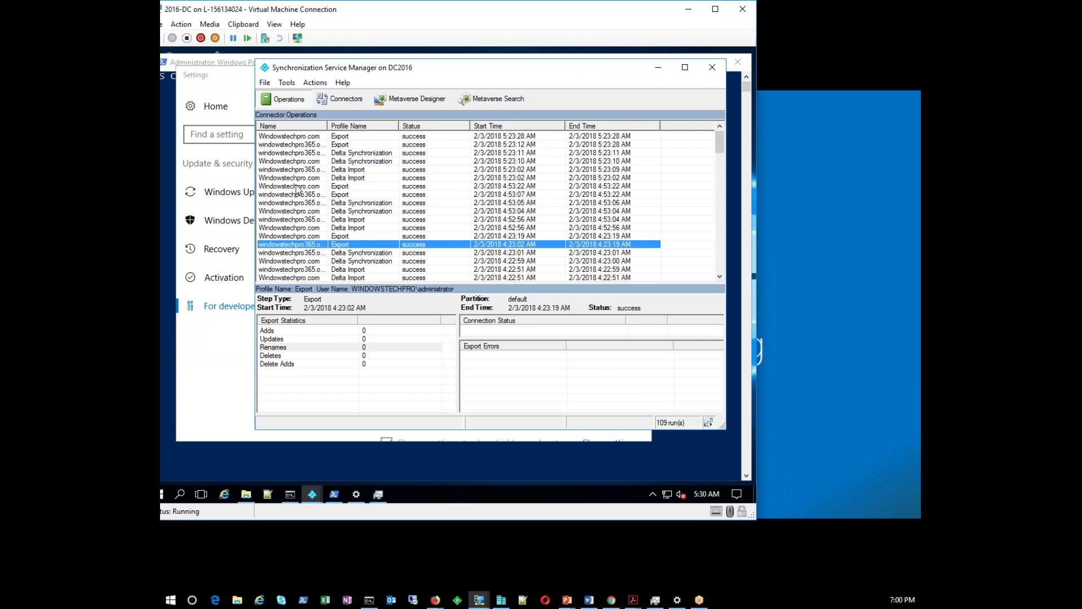
# Show miisclient.exe in File Explorer at C:\Program Files\Microsoft Azure AD Sync\UIShell and view its options
pyautogui.click(245, 494)
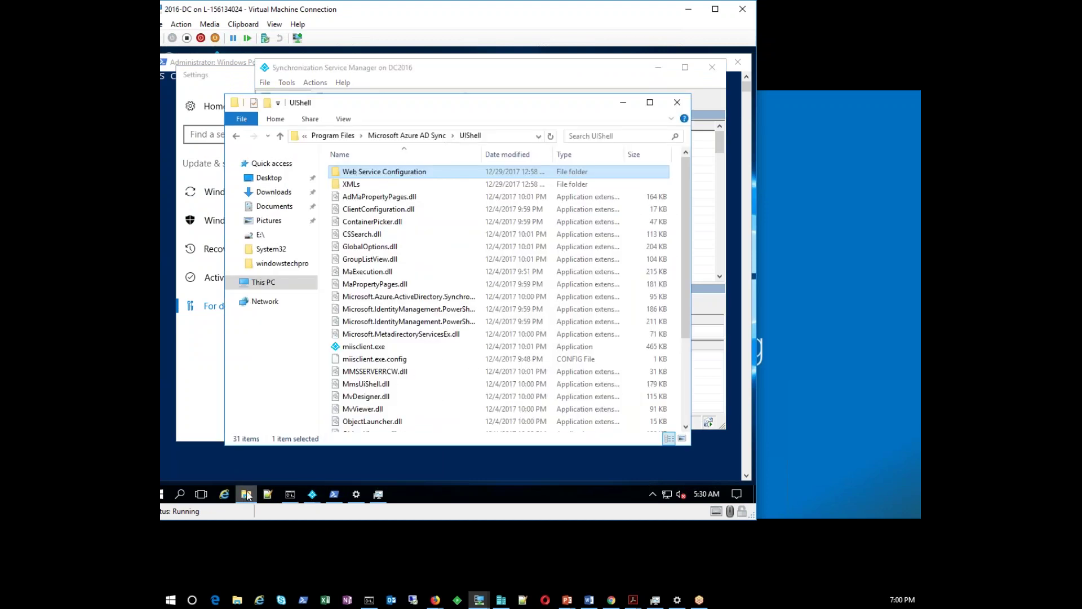
pyautogui.click(509, 139)
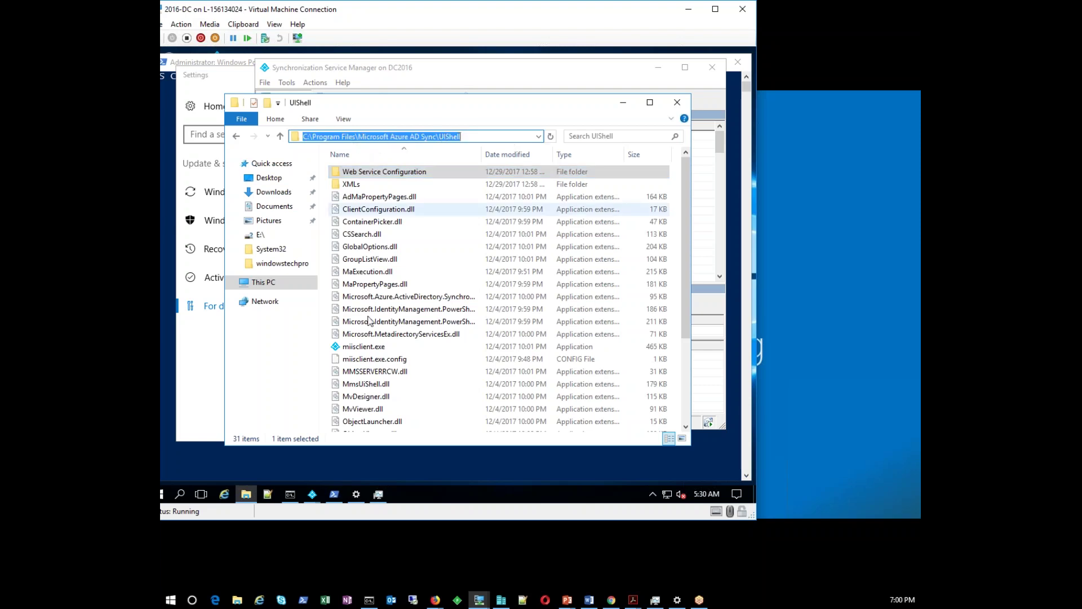
pyautogui.click(363, 347)
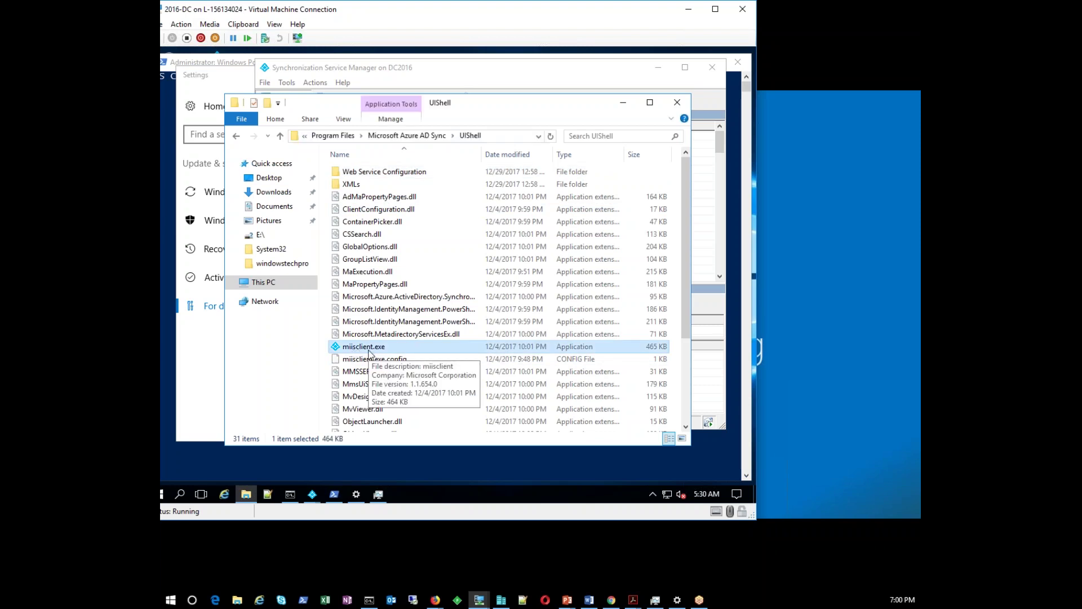
pyautogui.rightClick(372, 347)
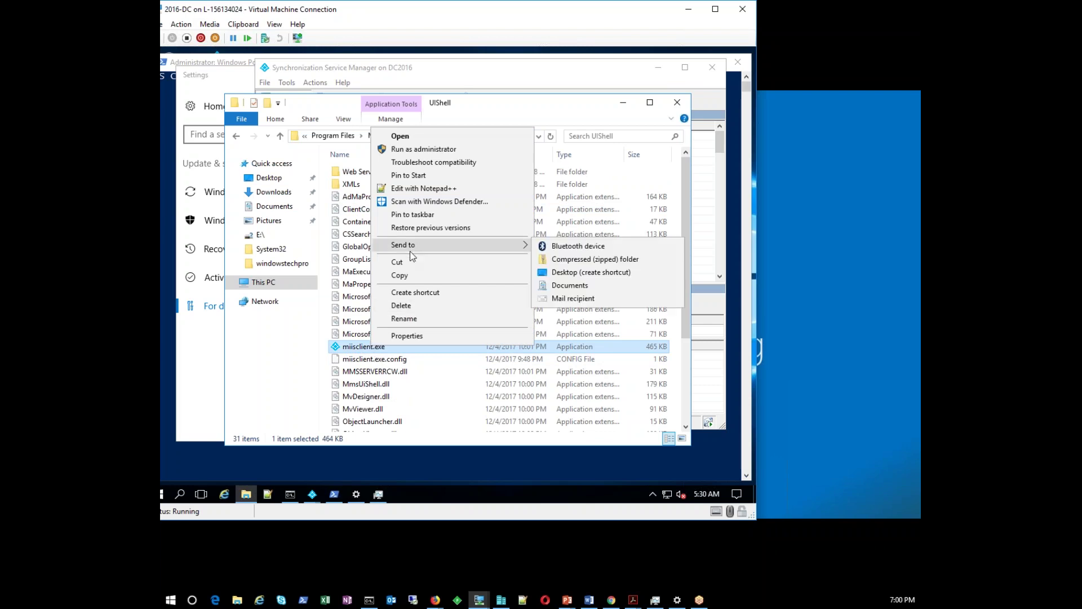
pyautogui.click(398, 410)
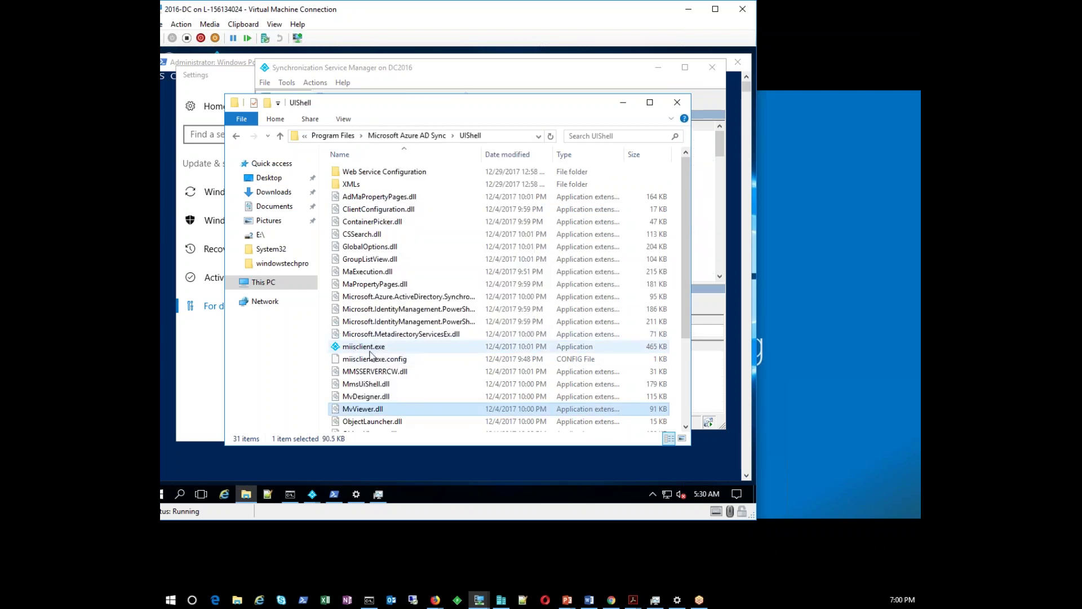
# Return to Synchronization Service Manager and select the Delta Import run to see its statistics
pyautogui.moveTo(314, 495)
pyautogui.click(279, 434)
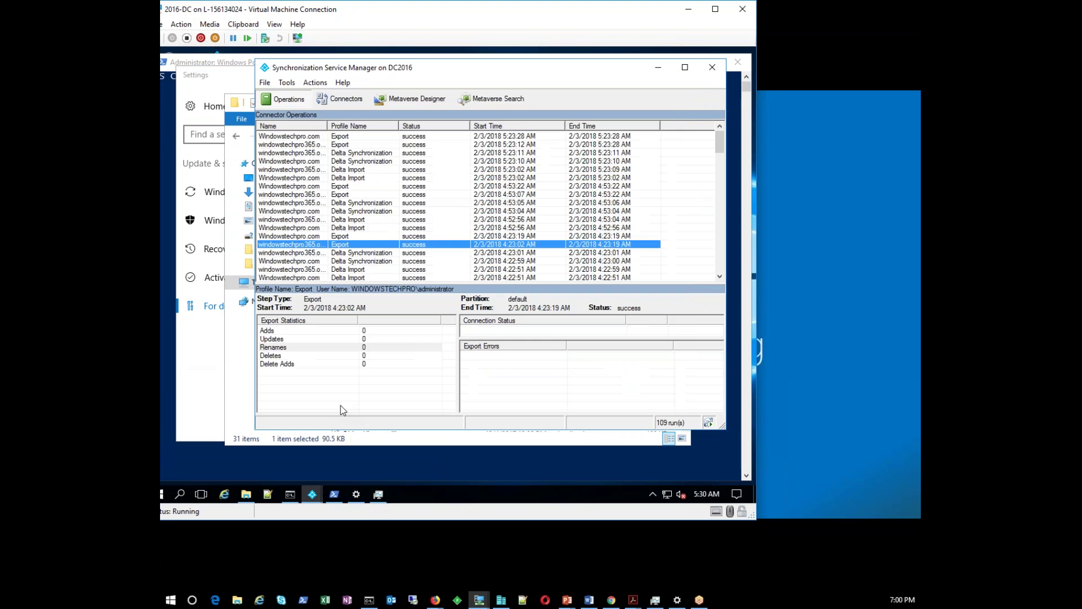
pyautogui.click(351, 172)
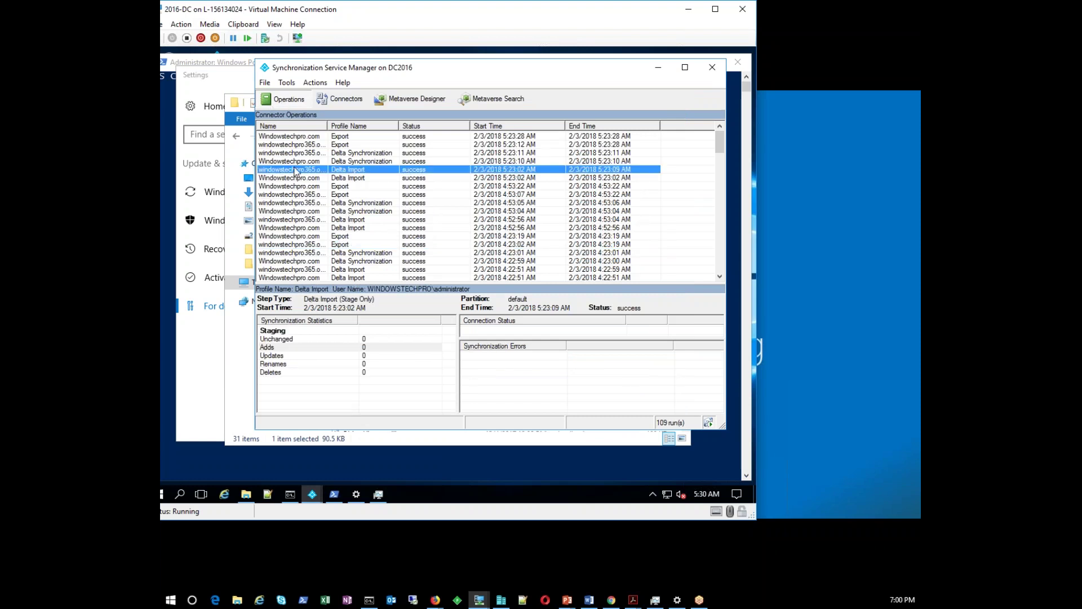
# Review both connectors with a widened Name column, then list the connector types for a new connector
pyautogui.click(340, 100)
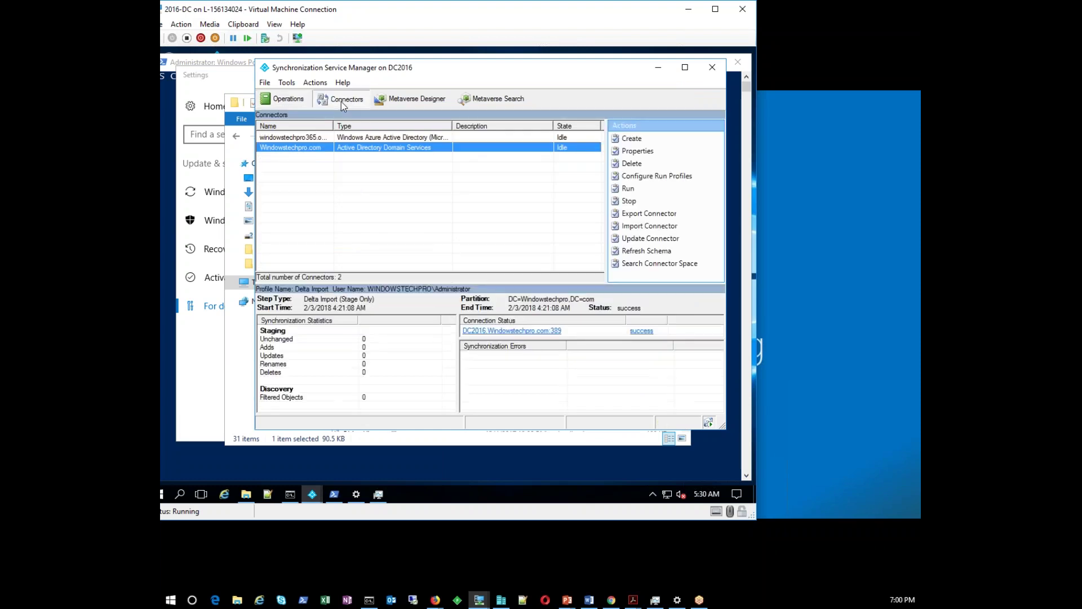
pyautogui.click(319, 137)
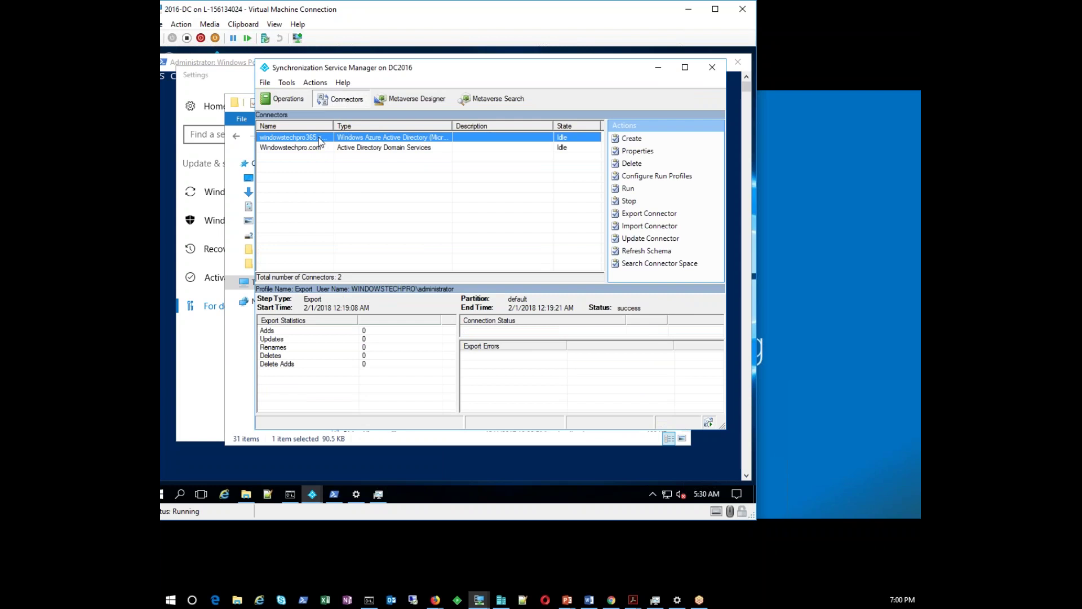
pyautogui.click(325, 172)
pyautogui.moveTo(334, 125); pyautogui.dragTo(385, 139)
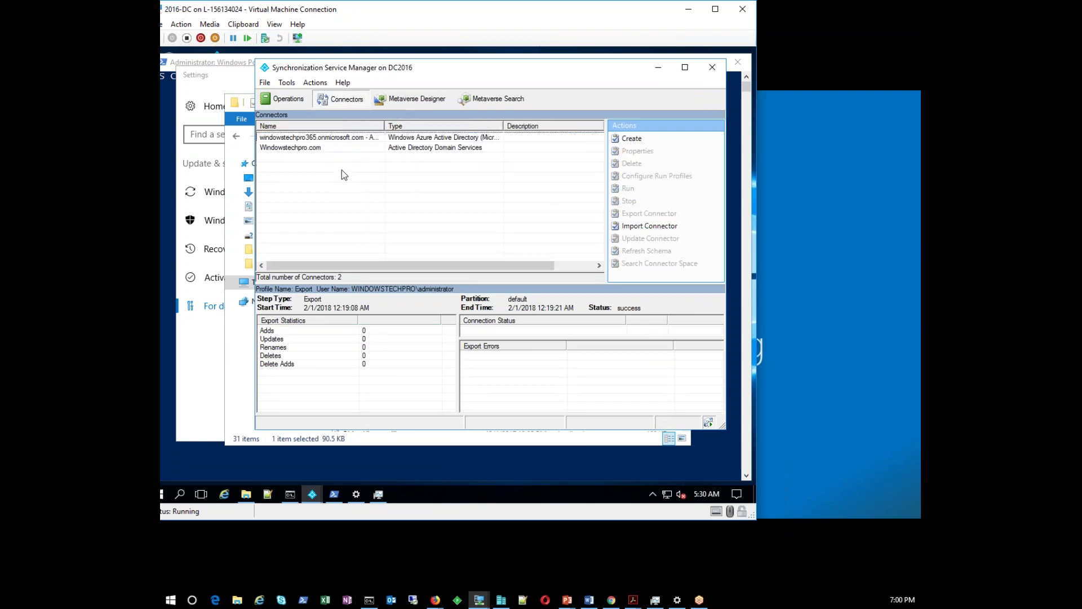
pyautogui.click(632, 138)
pyautogui.click(526, 149)
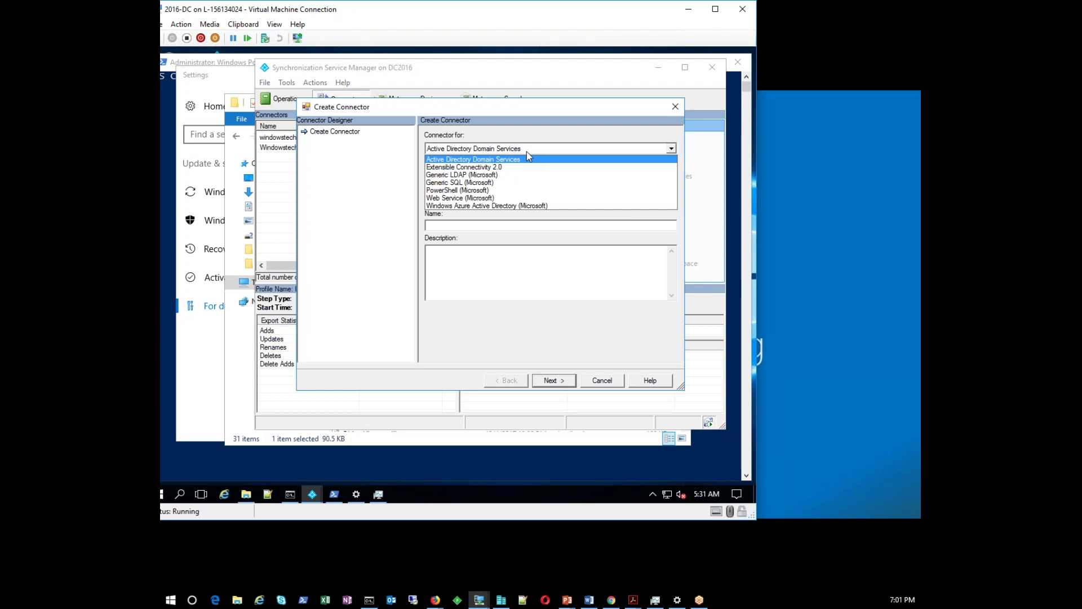
# Start an Extensible Connectivity 2.0 connector named 'asdfasdf', then cancel the wizard without creating it
pyautogui.click(494, 167)
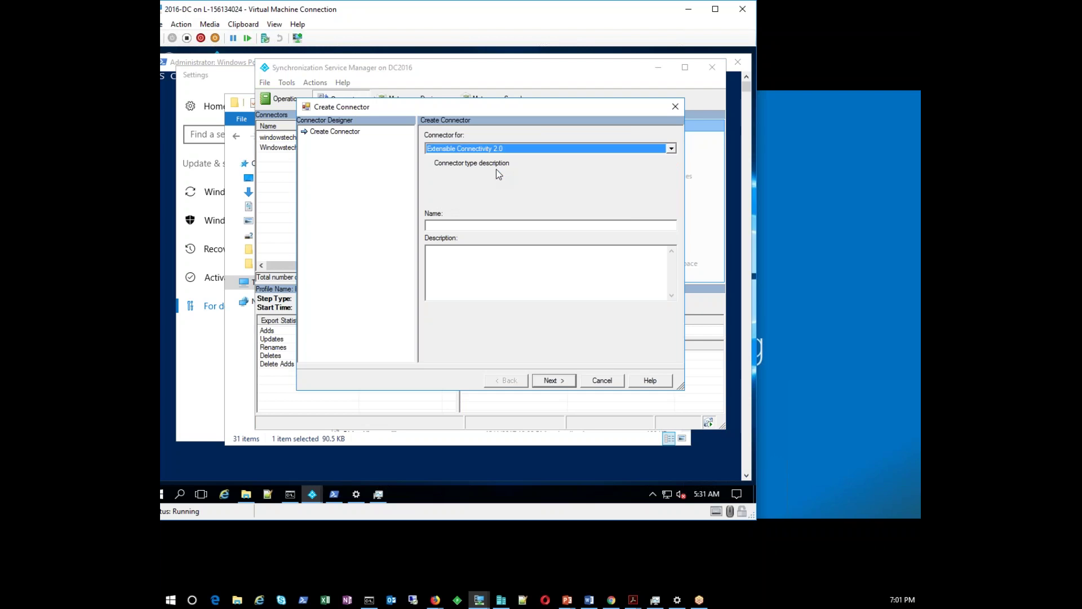
pyautogui.click(550, 385)
pyautogui.click(513, 317)
pyautogui.write('asdfasdf')
pyautogui.click(555, 381)
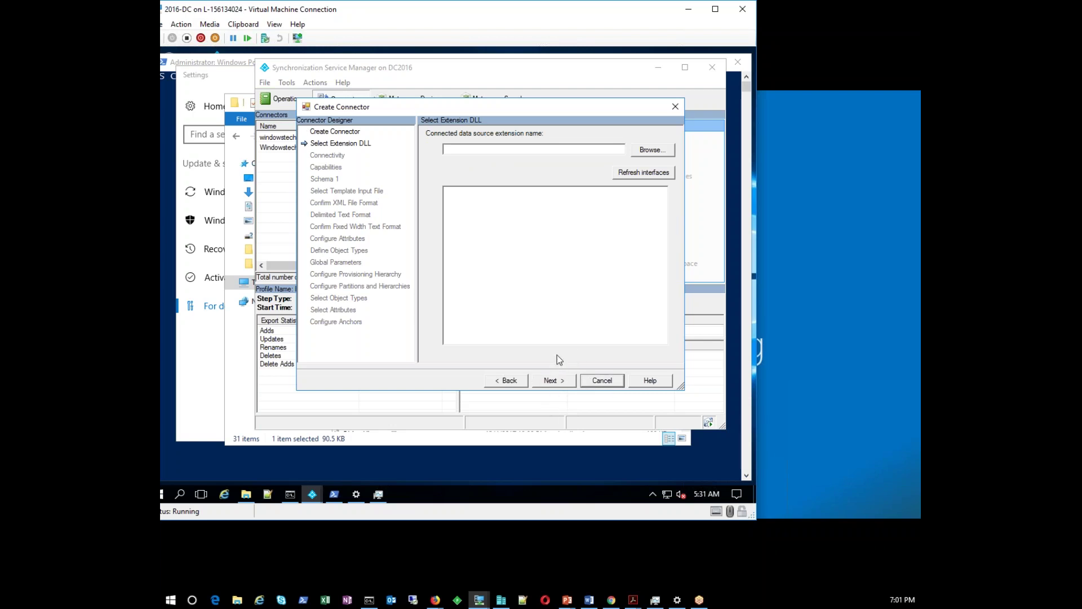
pyautogui.click(590, 382)
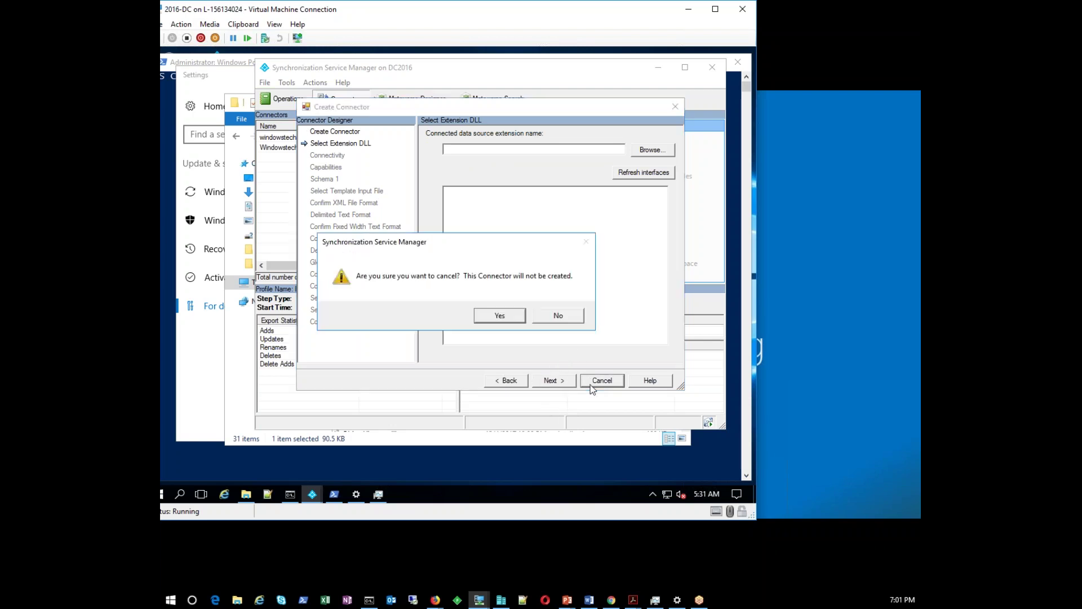
pyautogui.click(509, 321)
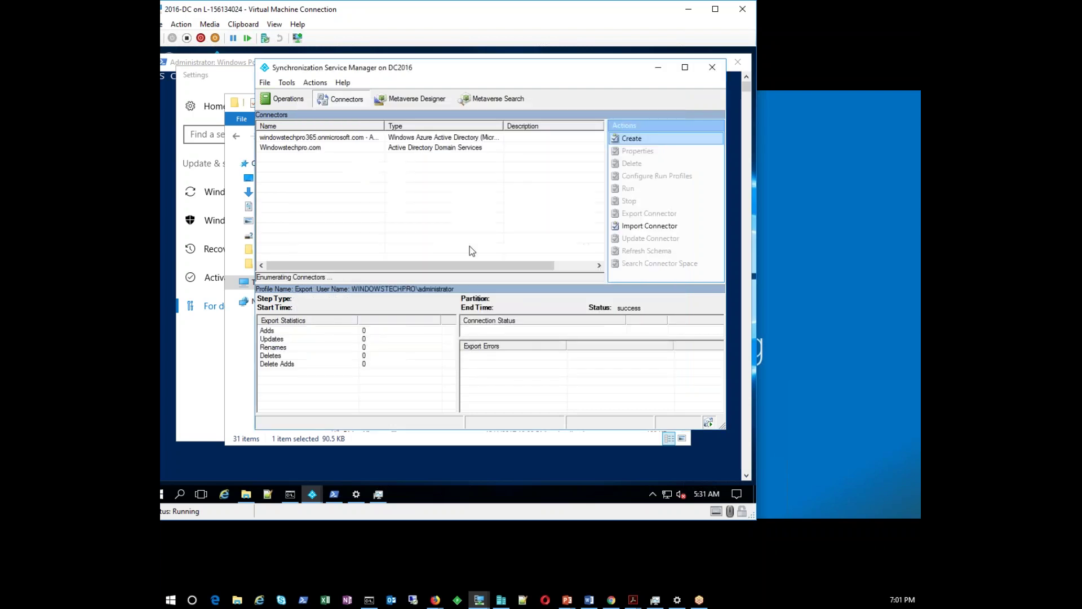
pyautogui.click(385, 147)
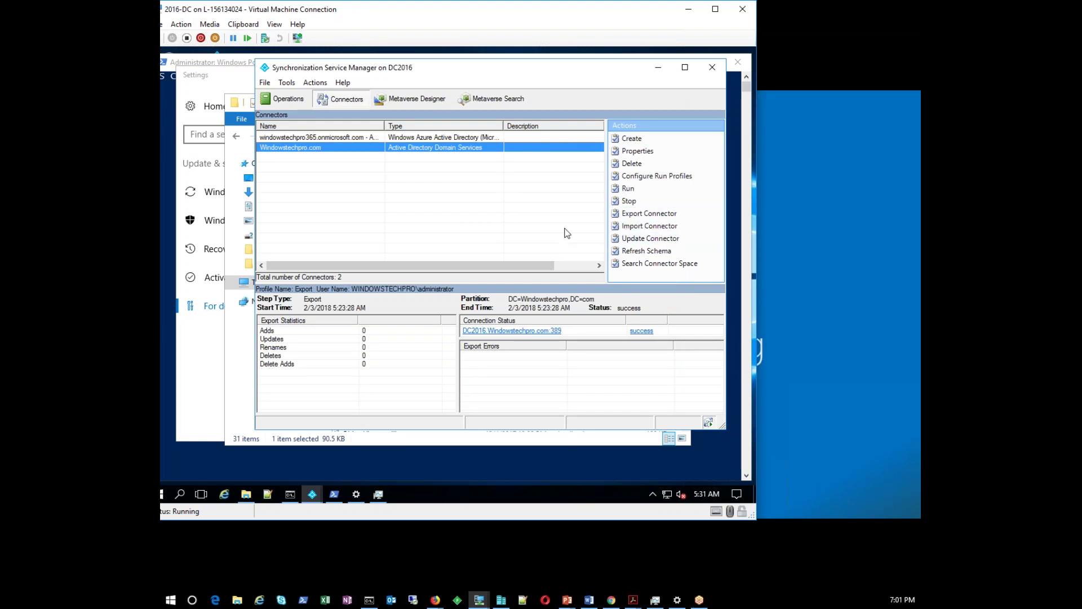
# Look at a connector's context menu and close it without choosing anything
pyautogui.click(380, 205)
pyautogui.rightClick(343, 187)
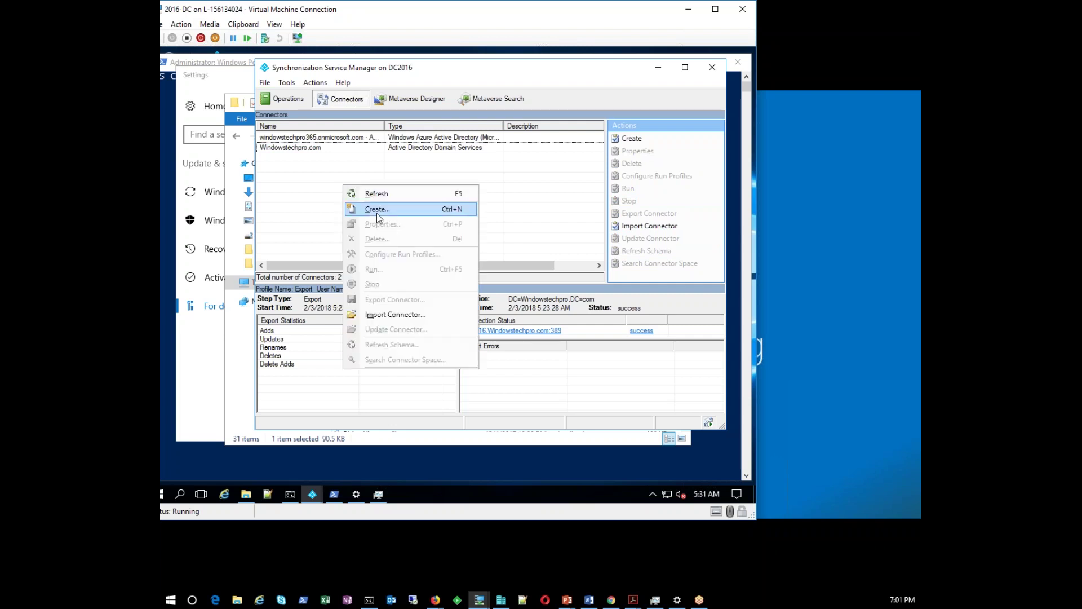
pyautogui.click(299, 174)
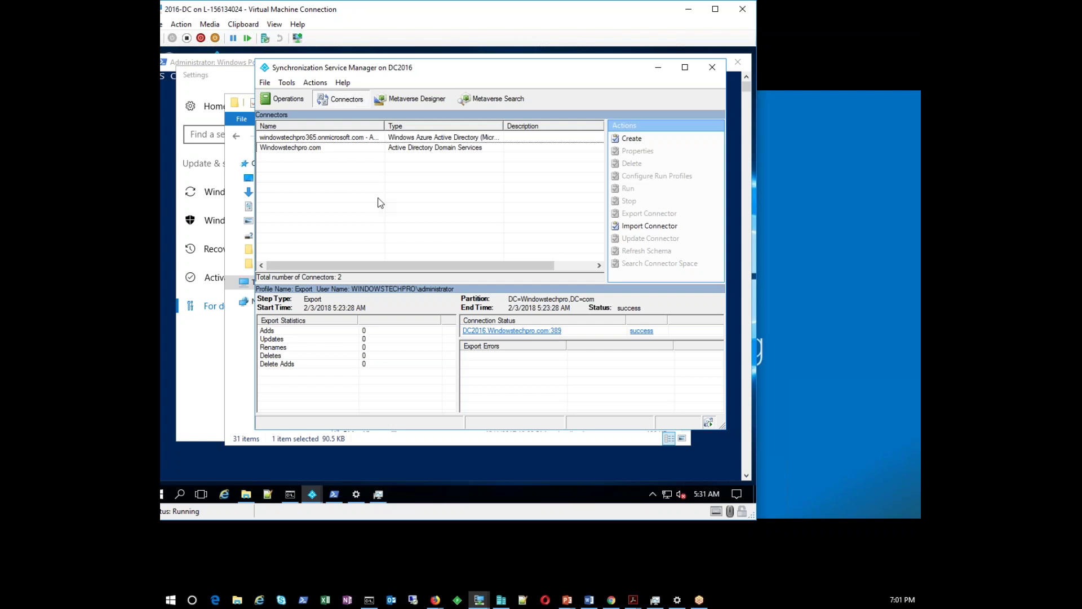
# Start Import Connector from a configuration file, cancel it, and view the connector's latest export details
pyautogui.rightClick(378, 201)
pyautogui.click(643, 226)
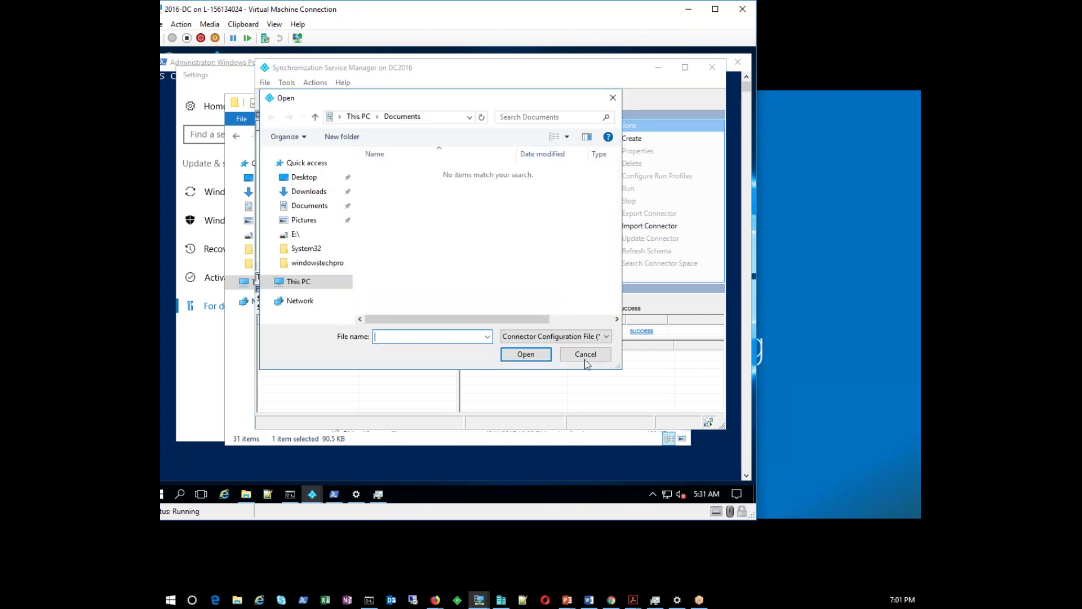
pyautogui.click(585, 354)
pyautogui.rightClick(332, 149)
pyautogui.click(332, 149)
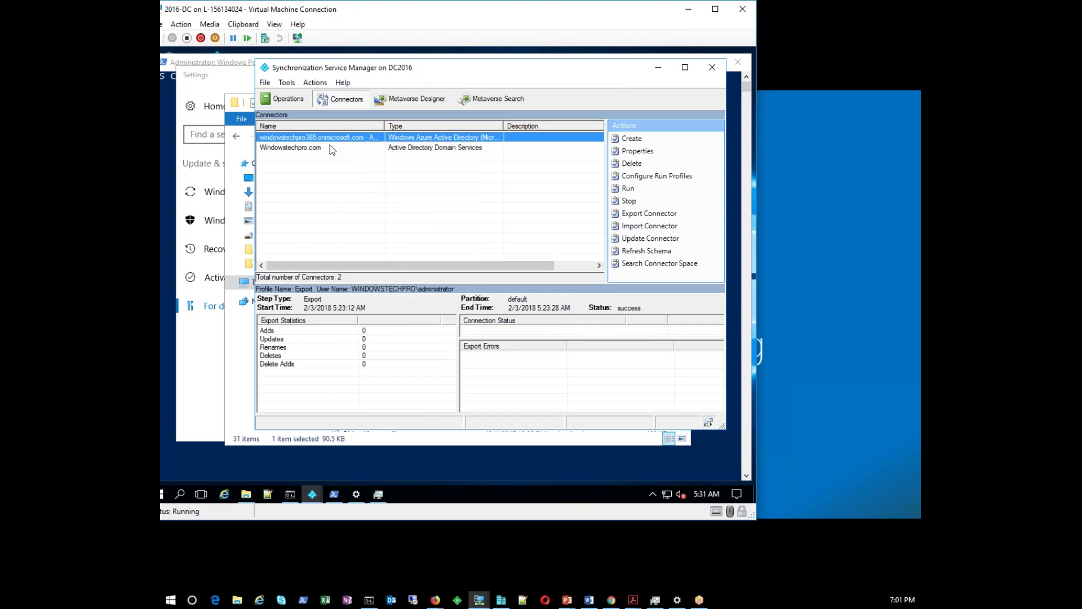
pyautogui.click(332, 149)
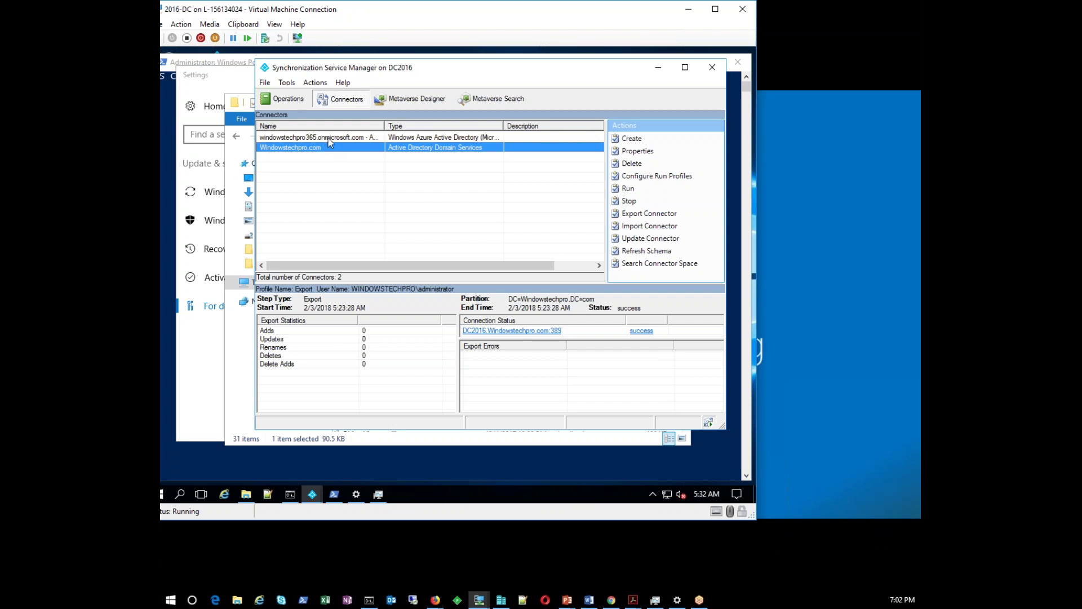
pyautogui.click(330, 139)
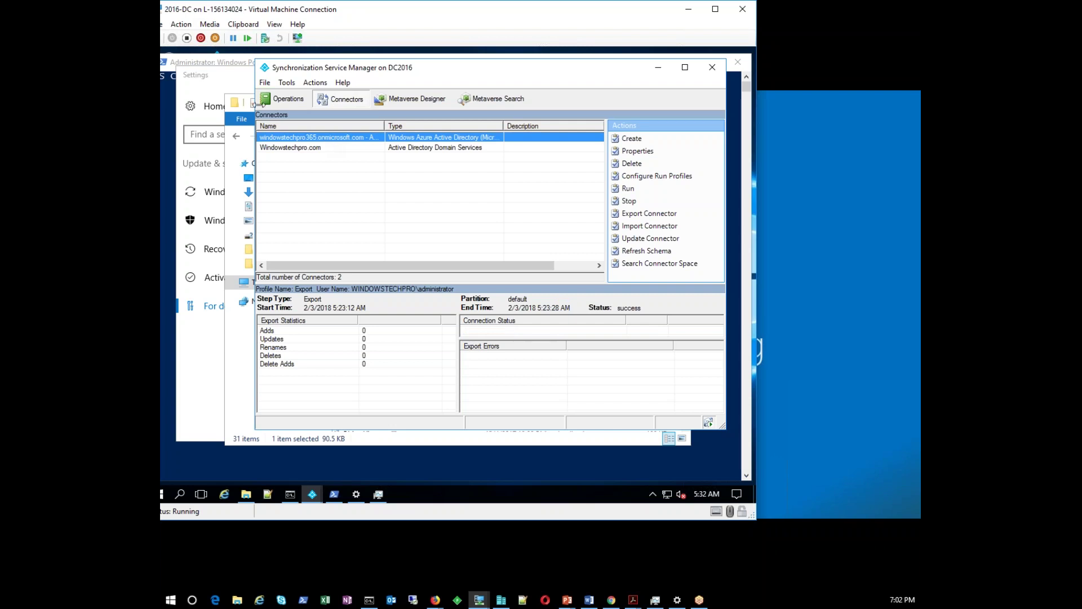
# Check the Operations run history, then return to Connectors and view the Windowstechpro.com connector's export details
pyautogui.click(282, 100)
pyautogui.click(330, 140)
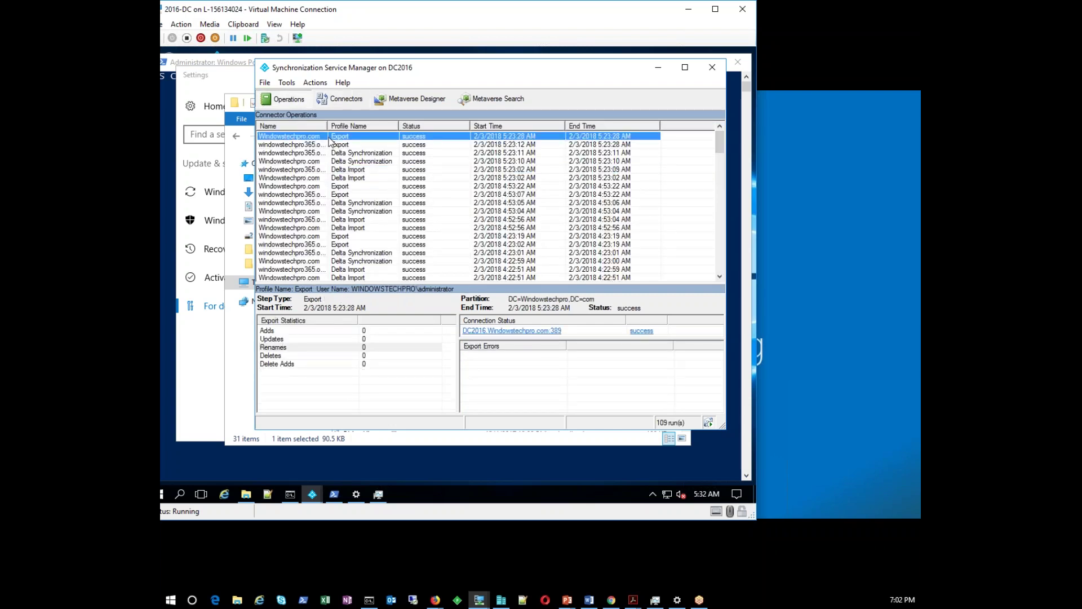
pyautogui.click(340, 99)
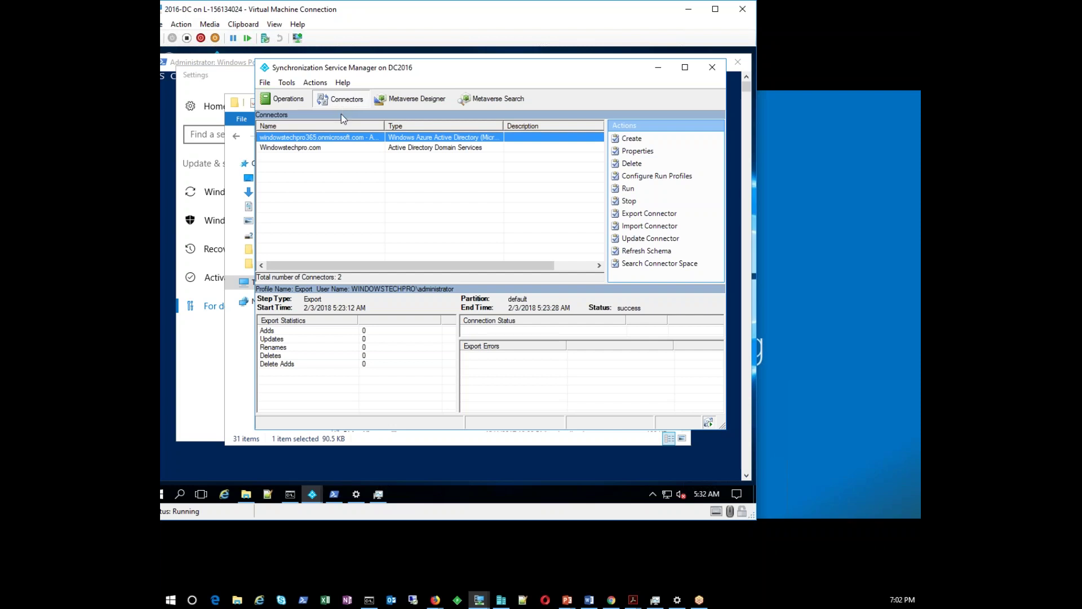
pyautogui.click(348, 181)
pyautogui.click(333, 139)
pyautogui.click(367, 148)
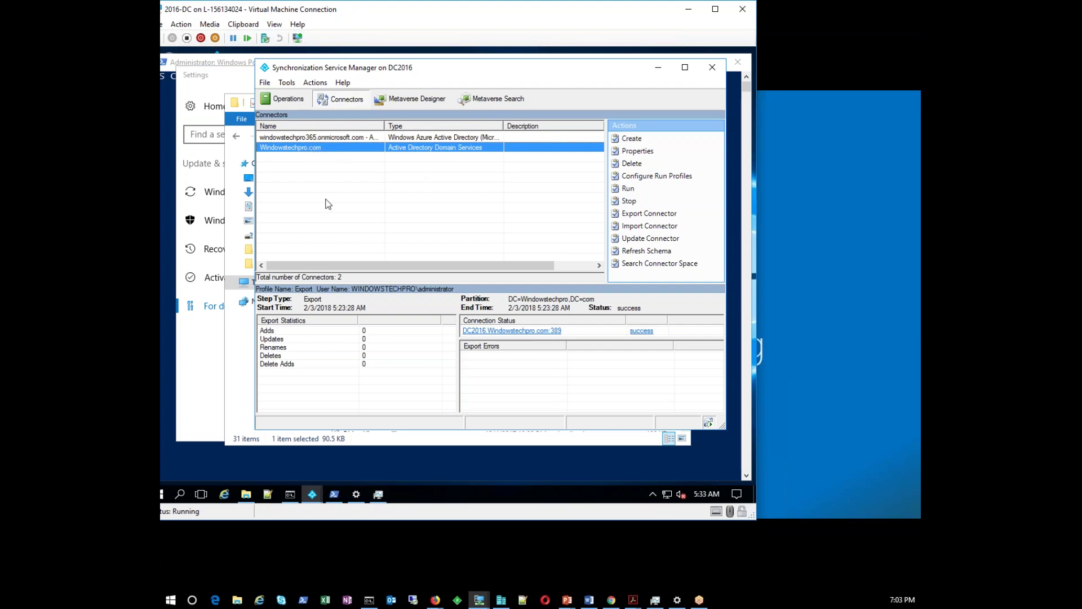
# Widen the Name column to show the full AAD connector name and compare both connectors' export details
pyautogui.click(301, 138)
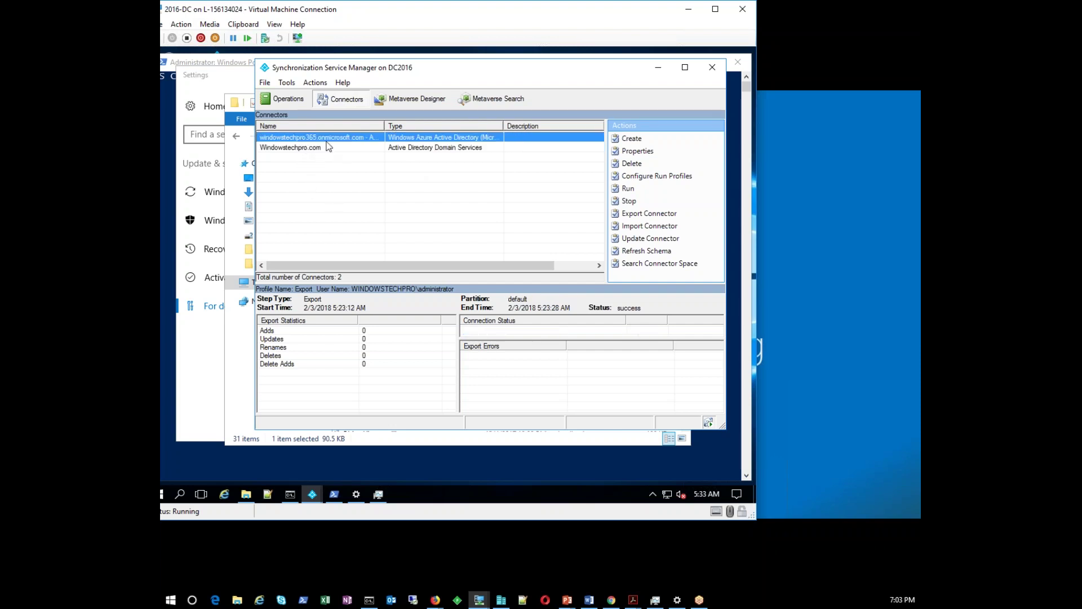
pyautogui.moveTo(385, 126); pyautogui.dragTo(434, 127)
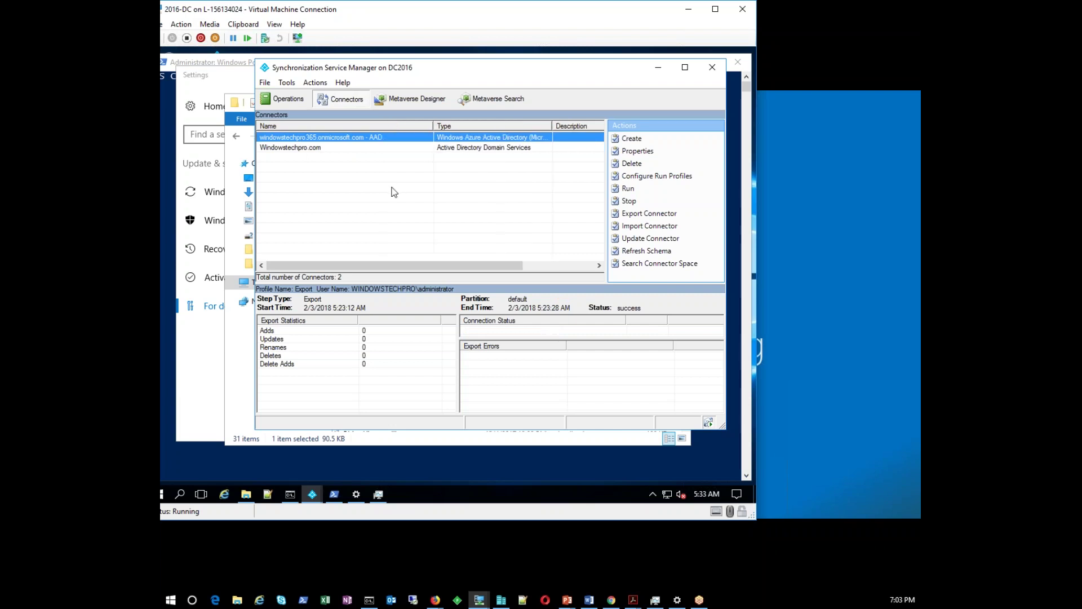
pyautogui.click(330, 149)
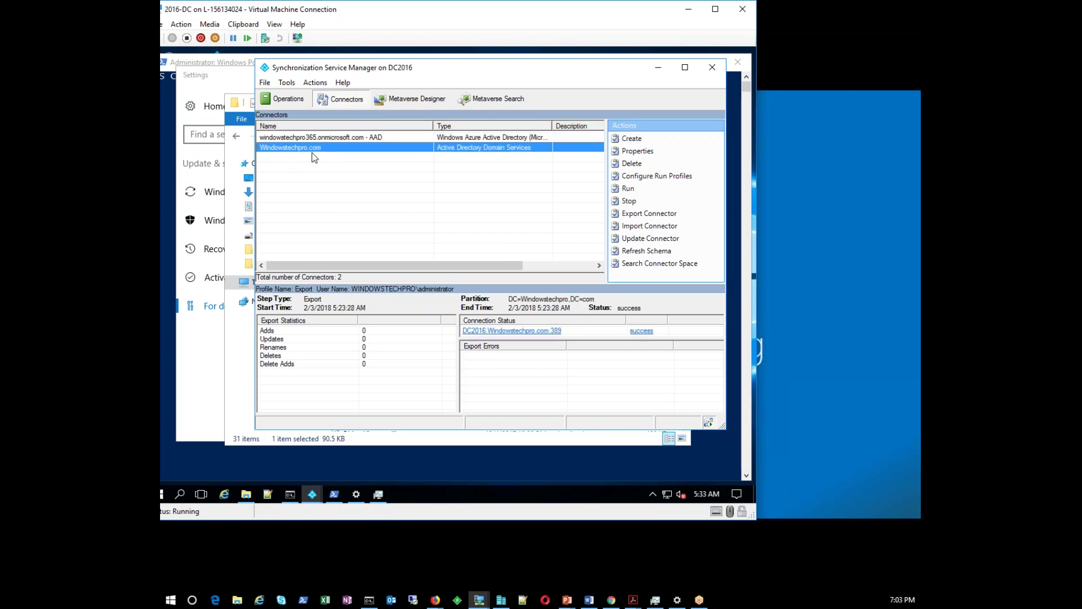
pyautogui.click(334, 137)
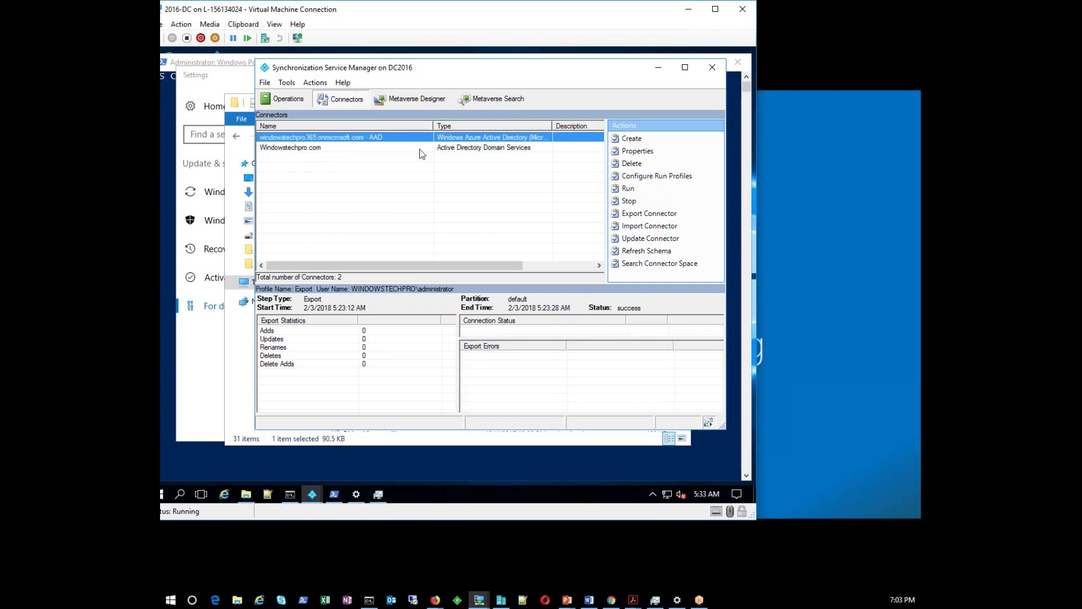
pyautogui.click(339, 148)
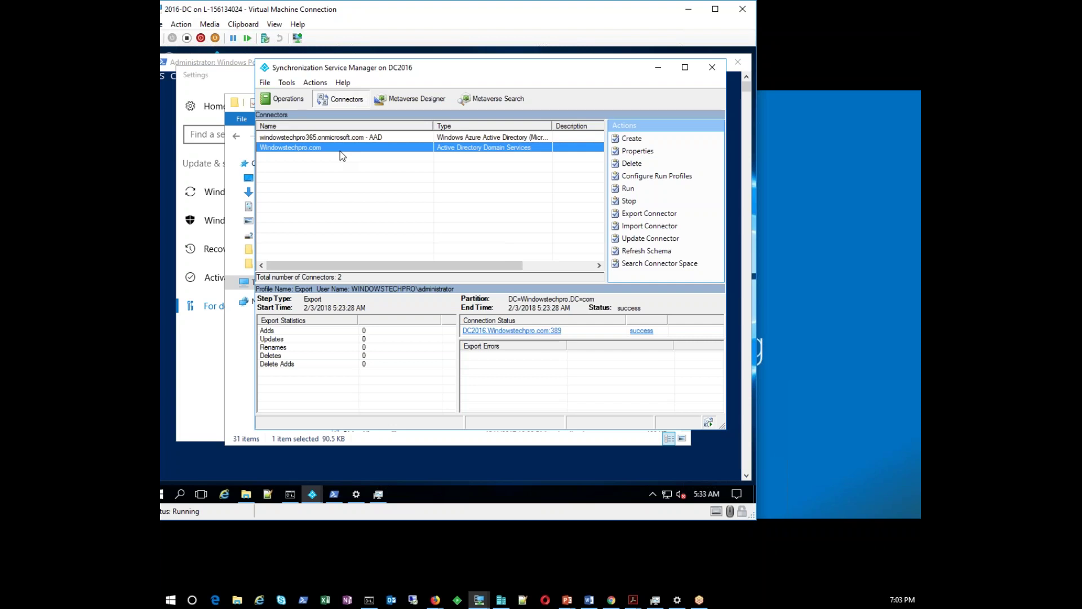
# In Windowstechpro.com connector properties, check the partition's preferred DCs, then show its Connection Options
pyautogui.click(631, 152)
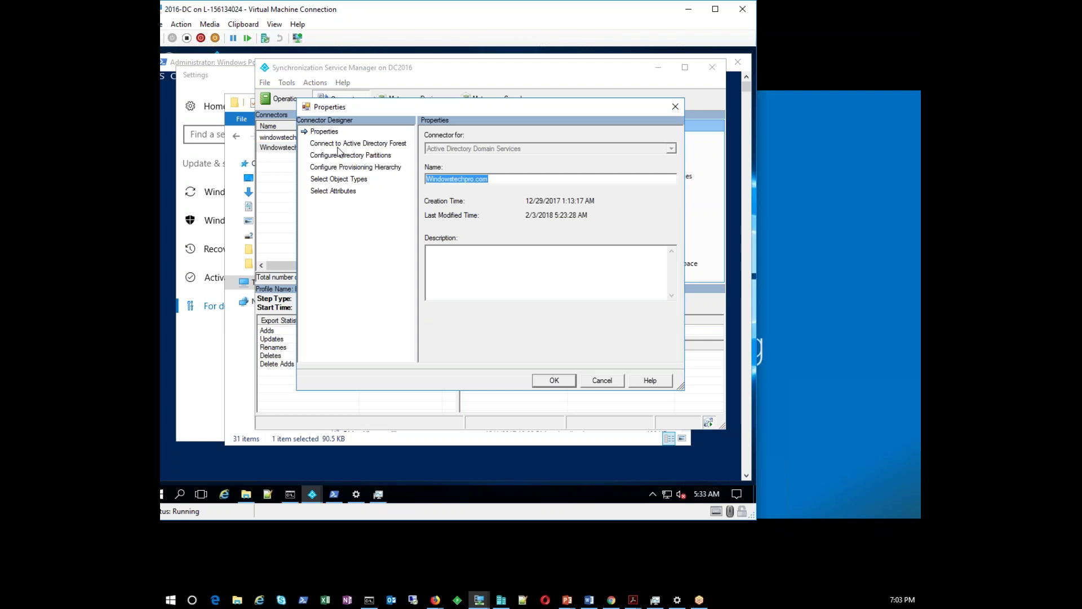
pyautogui.click(332, 132)
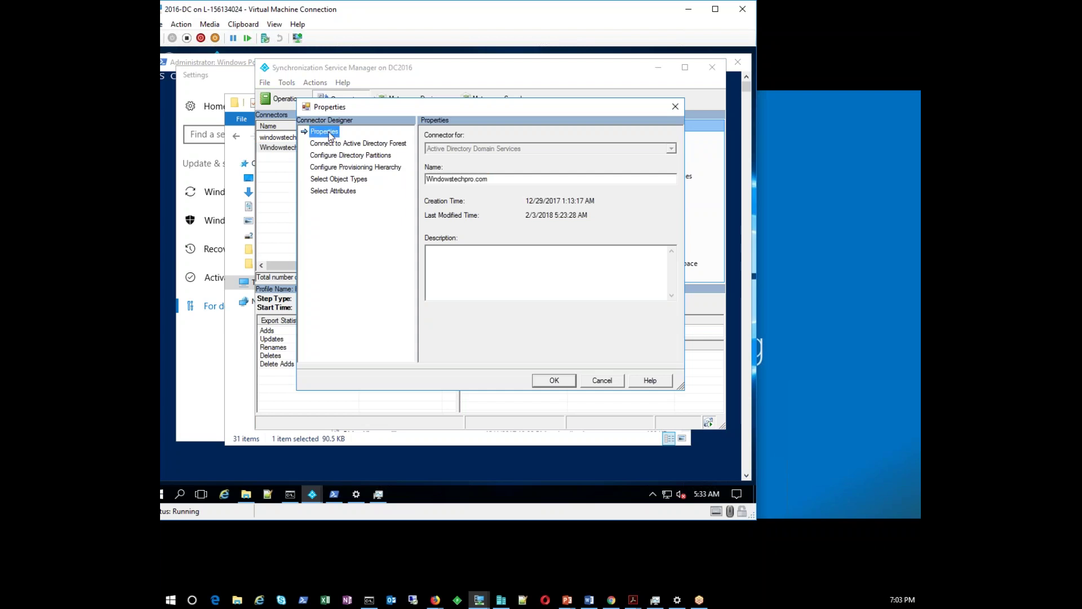
pyautogui.click(330, 145)
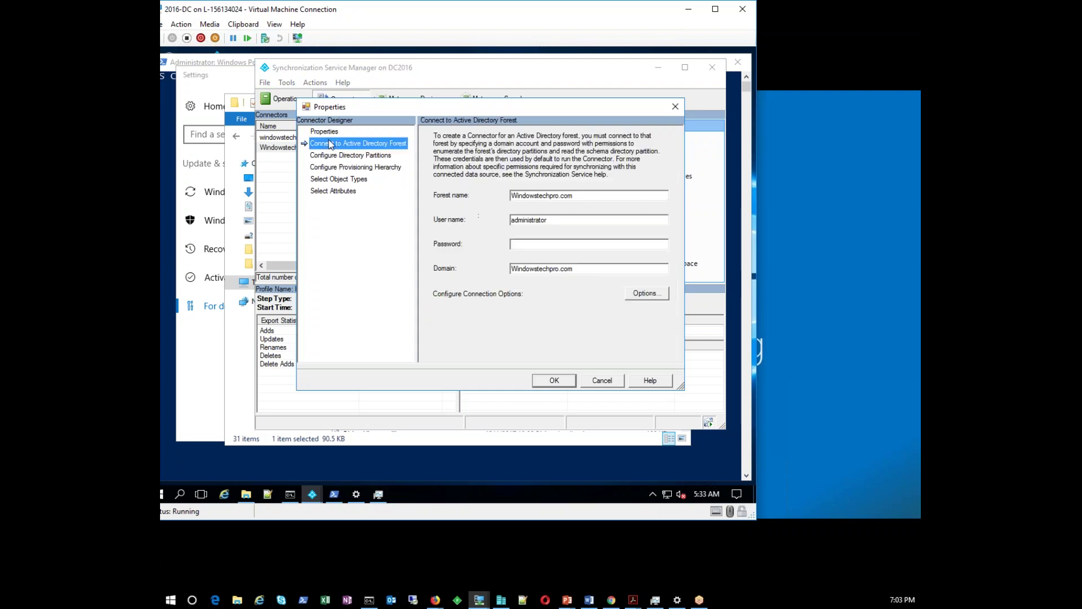
pyautogui.click(354, 156)
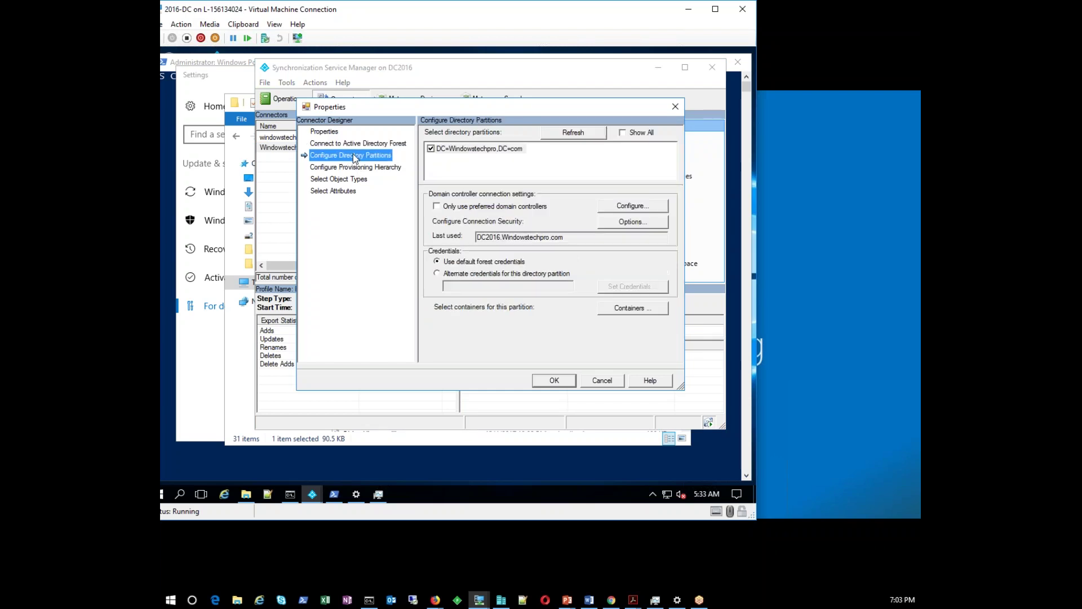
pyautogui.click(449, 207)
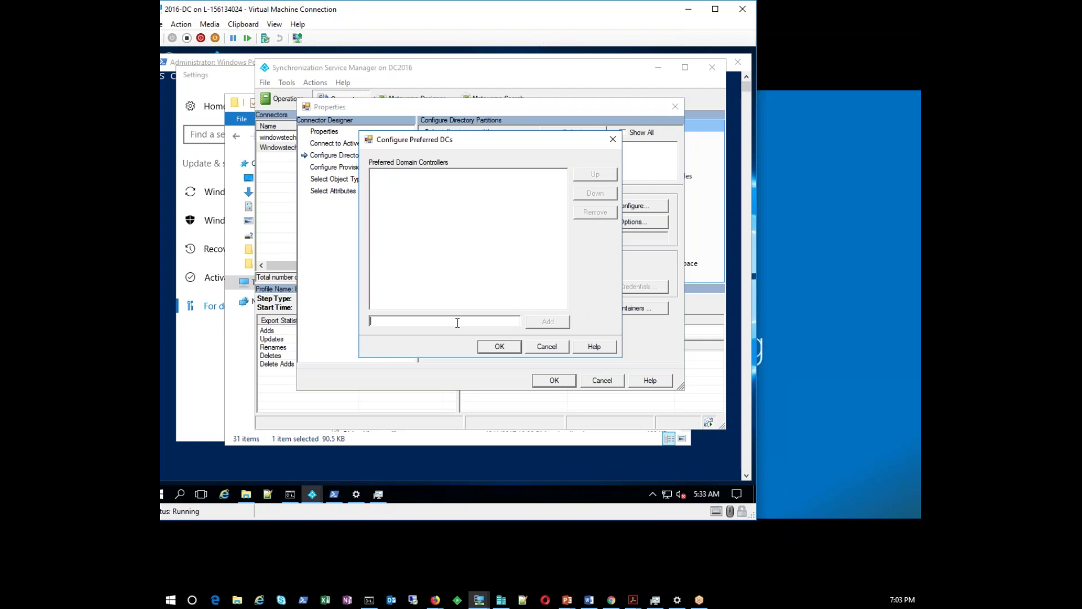
pyautogui.click(547, 346)
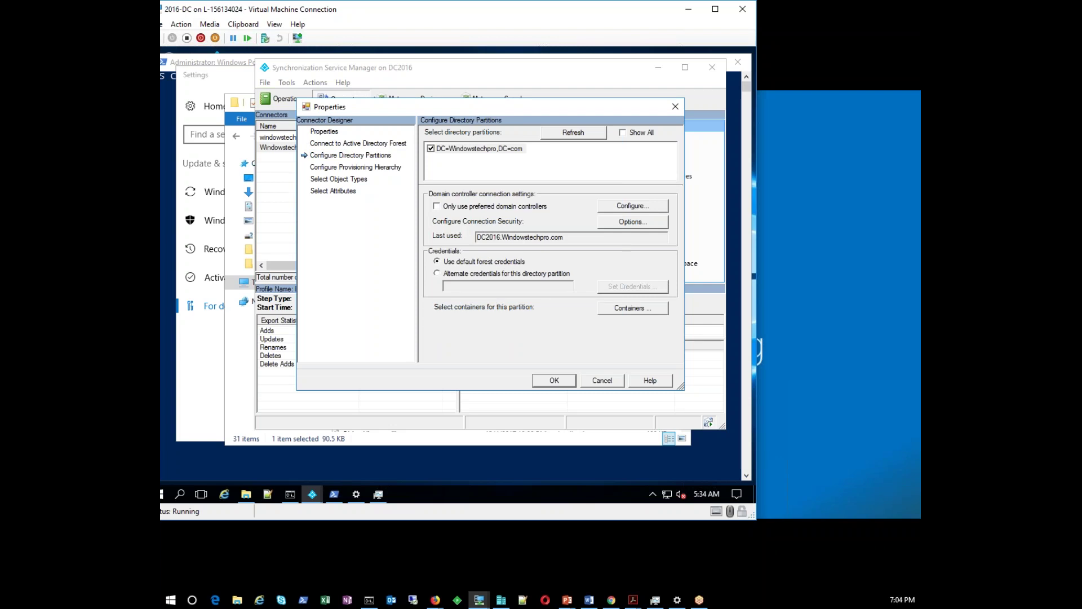
pyautogui.click(646, 226)
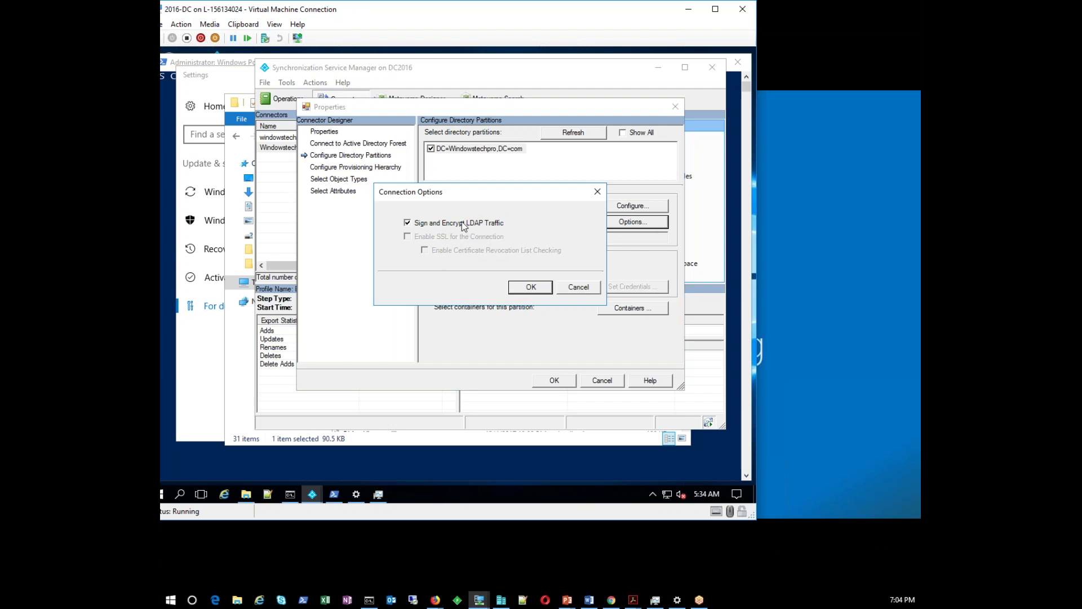
# Try toggling the SSL and Sign and Encrypt LDAP Traffic options, then close Connection Options
pyautogui.click(462, 223)
pyautogui.click(431, 237)
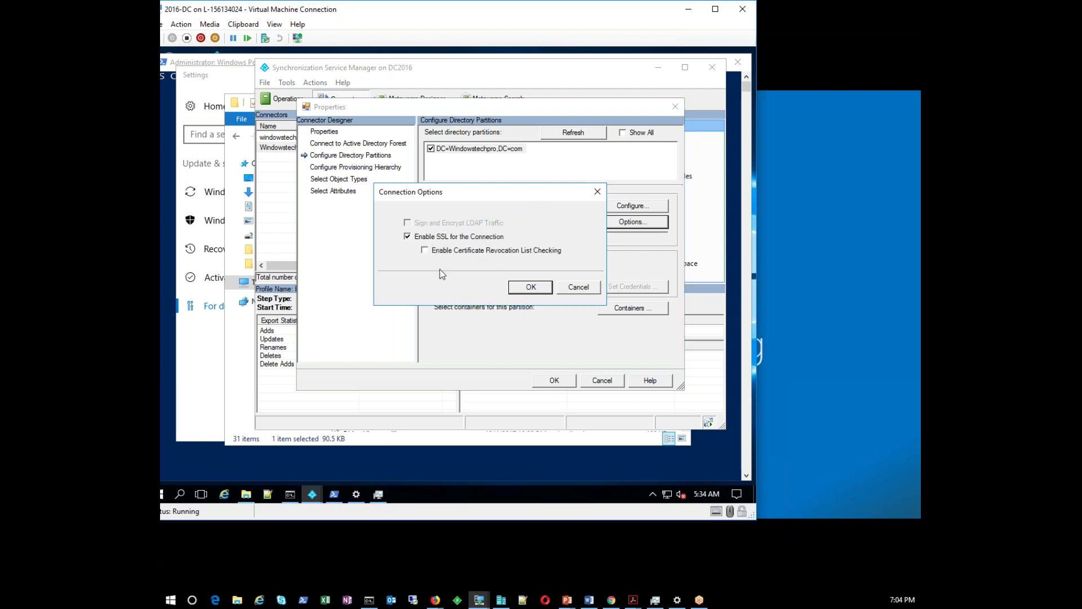
pyautogui.click(437, 237)
pyautogui.click(440, 223)
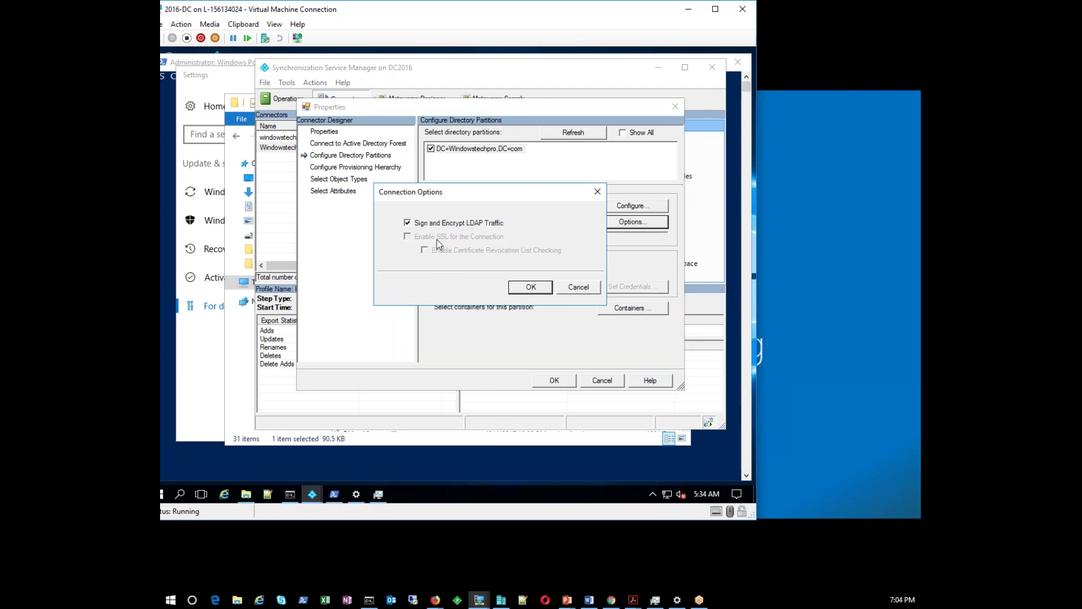
pyautogui.click(416, 223)
pyautogui.click(406, 237)
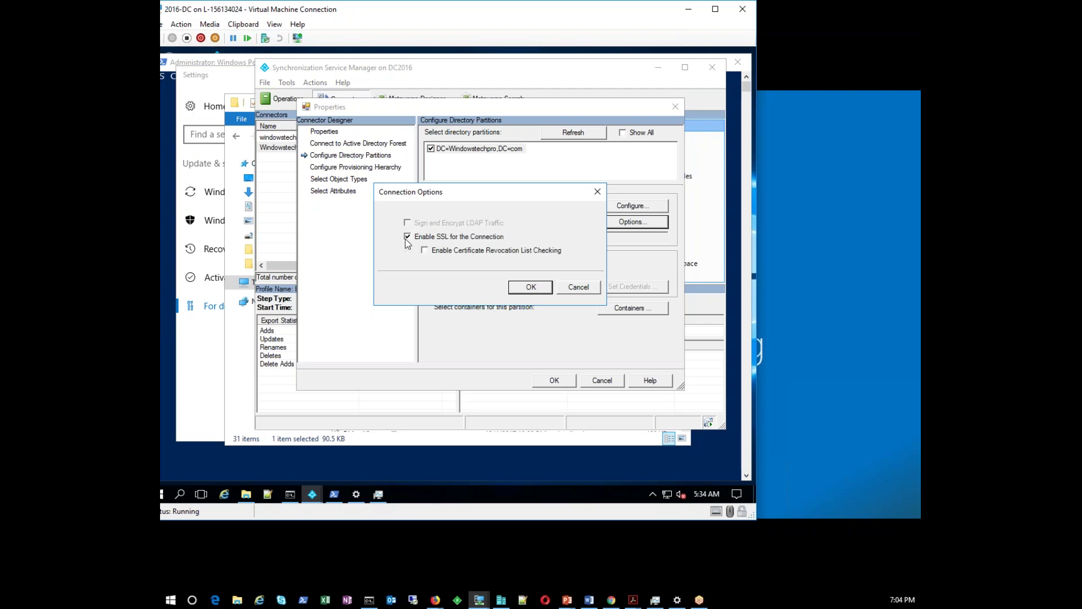
pyautogui.click(578, 286)
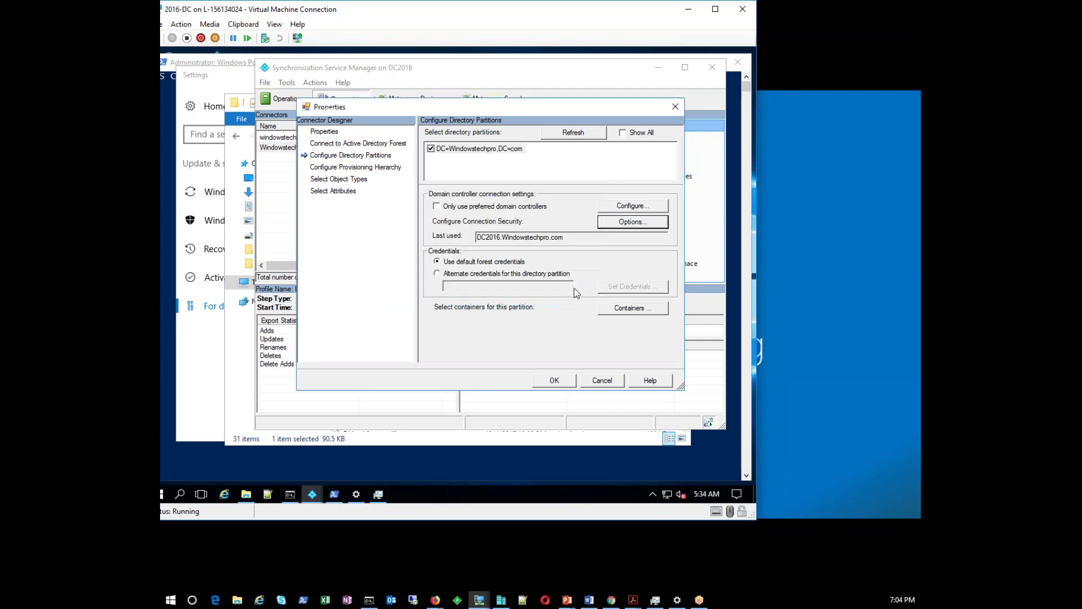
# Enter administrator credentials for Containers, confirm only Users-Onprem is selected, and move to Provisioning Hierarchy
pyautogui.click(625, 310)
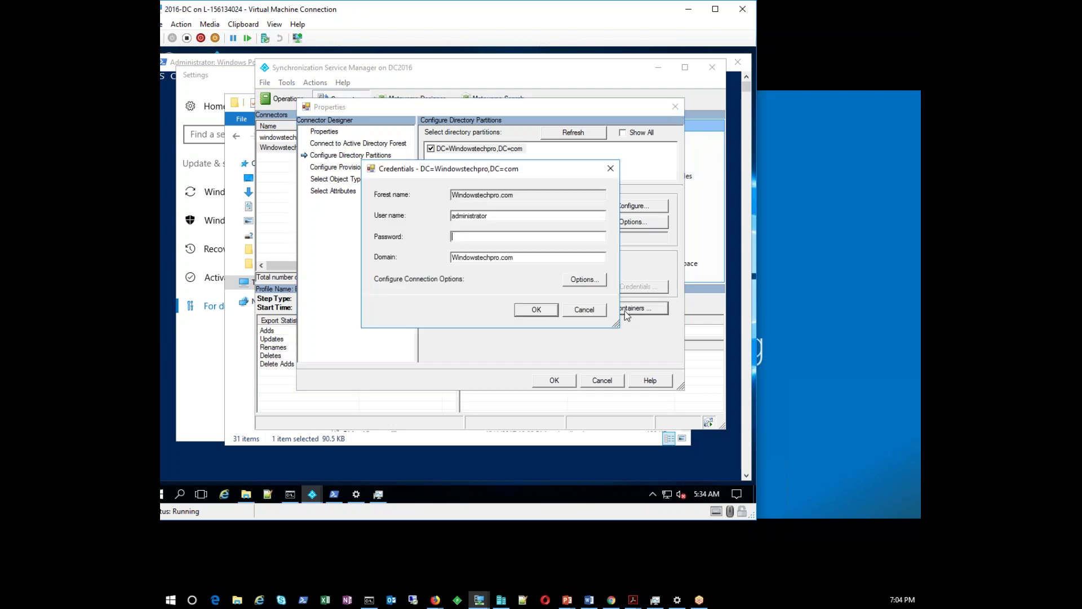
pyautogui.write('************')
pyautogui.press('Return')
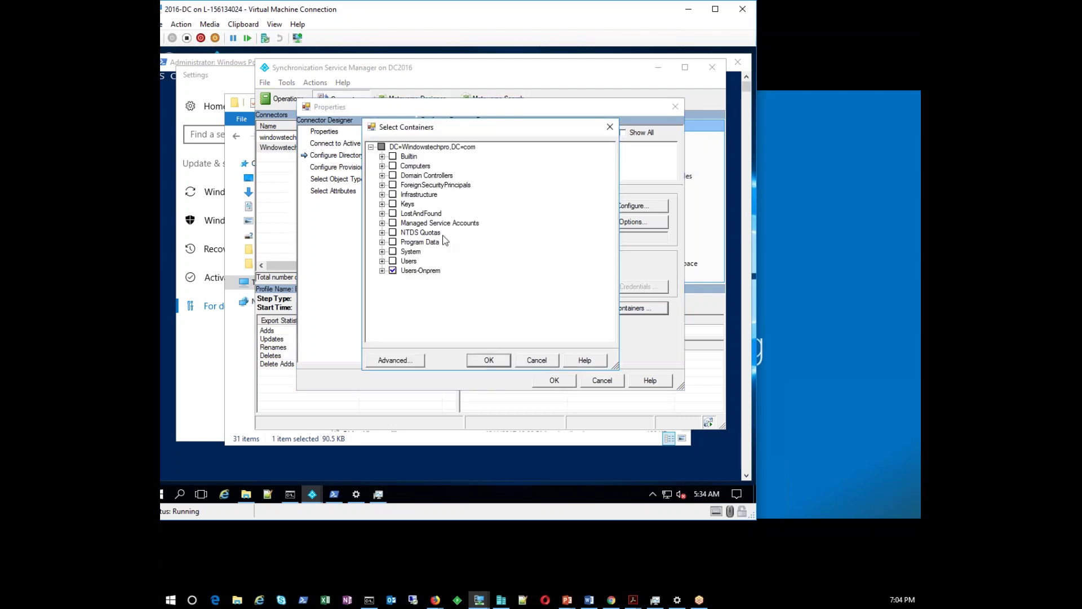
pyautogui.click(383, 260)
pyautogui.click(546, 361)
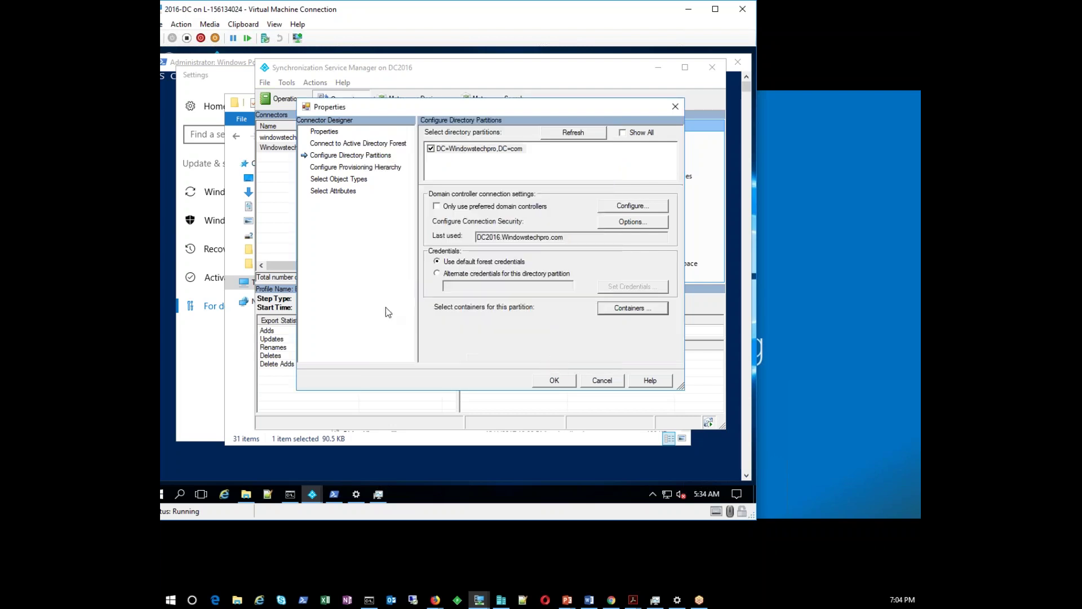
pyautogui.click(360, 168)
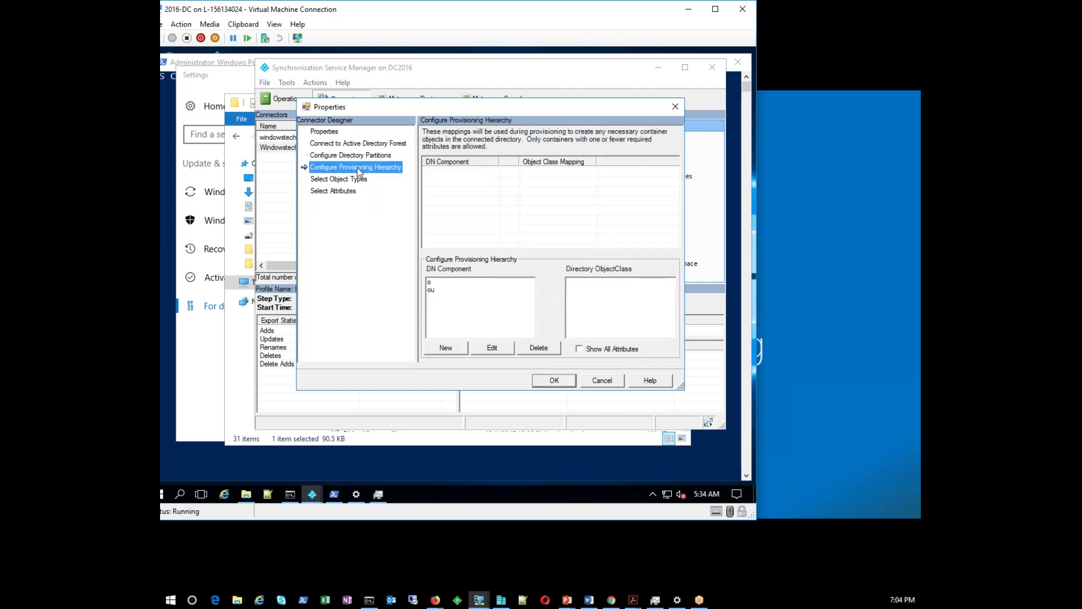
# Review object types and attributes, toggling Show All and the 'o' attribute back off, then close Properties
pyautogui.click(344, 181)
pyautogui.click(343, 191)
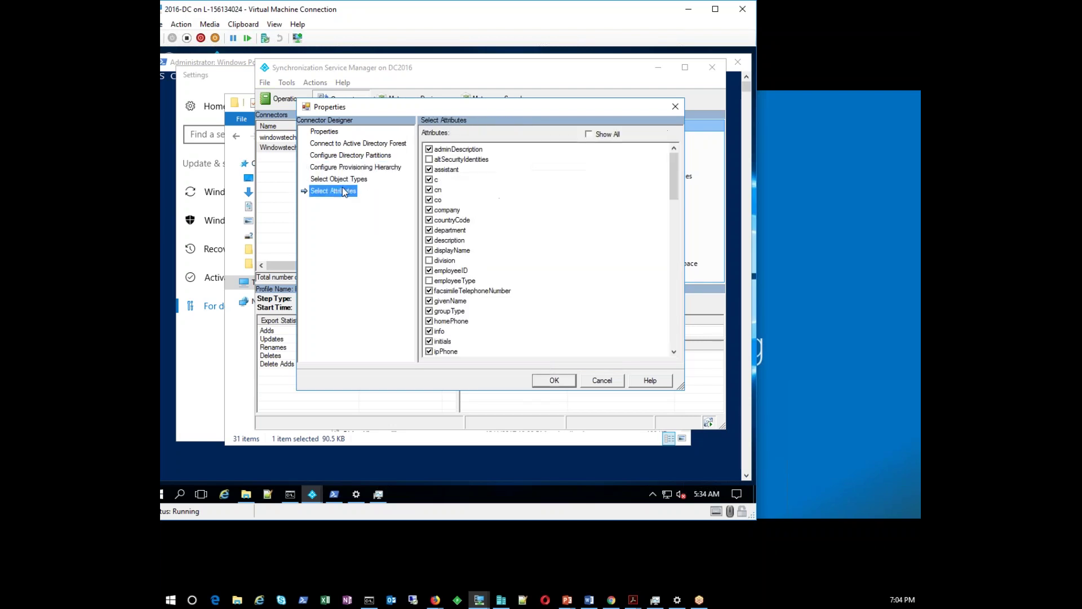
pyautogui.click(344, 181)
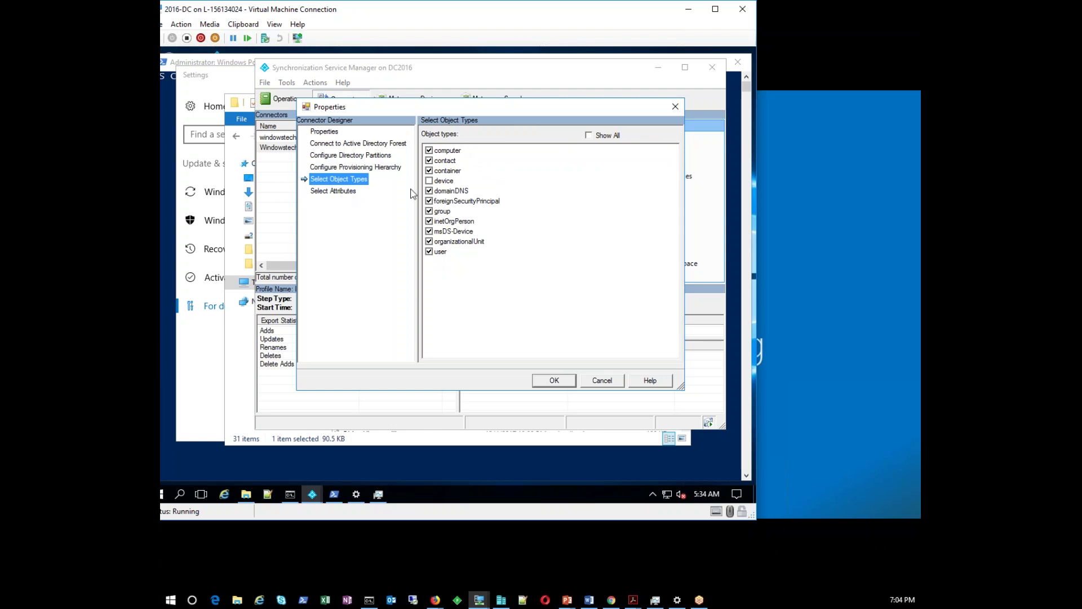
pyautogui.click(349, 194)
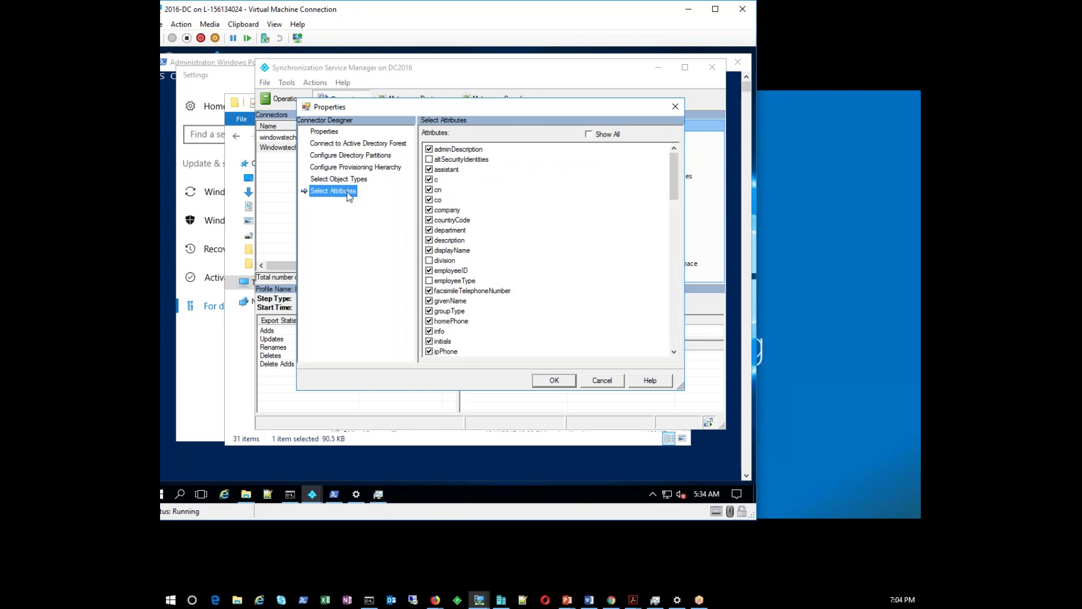
pyautogui.moveTo(678, 179); pyautogui.dragTo(652, 333)
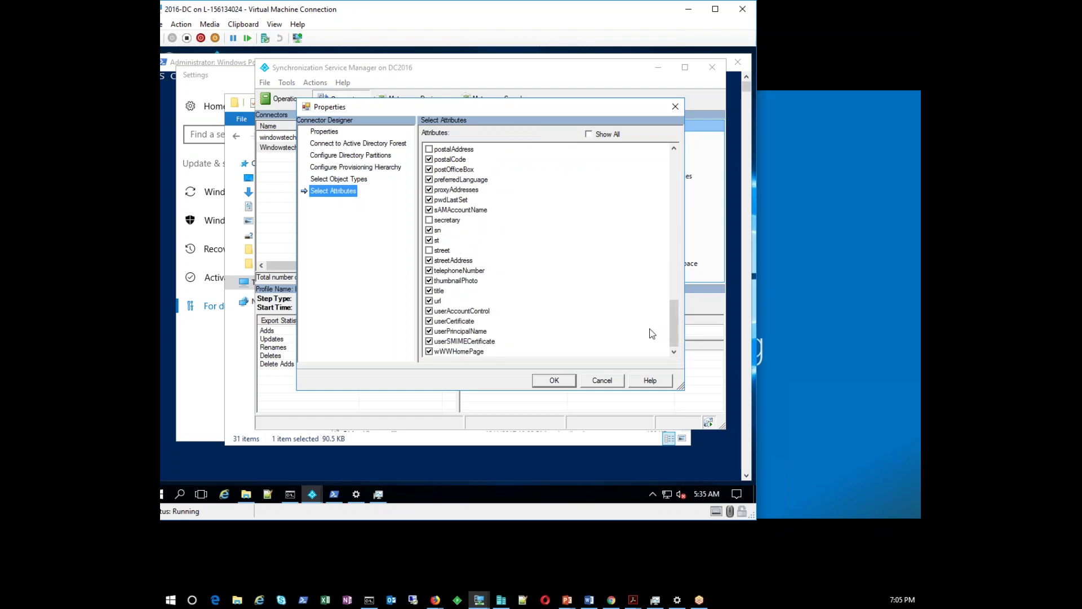
pyautogui.click(589, 135)
pyautogui.moveTo(674, 158); pyautogui.dragTo(666, 299)
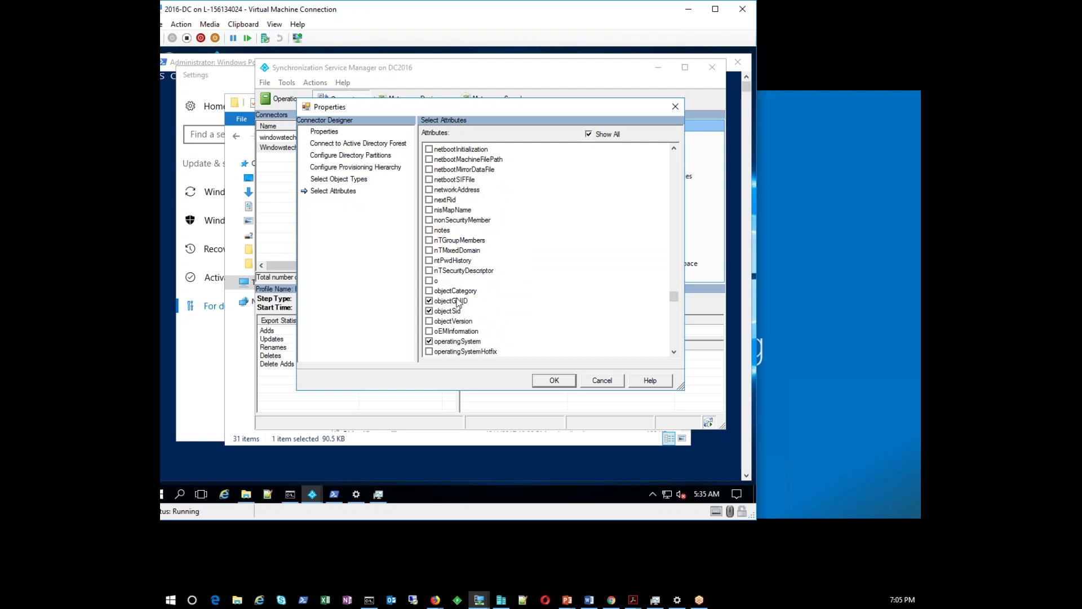
pyautogui.click(428, 280)
pyautogui.click(429, 281)
pyautogui.click(589, 135)
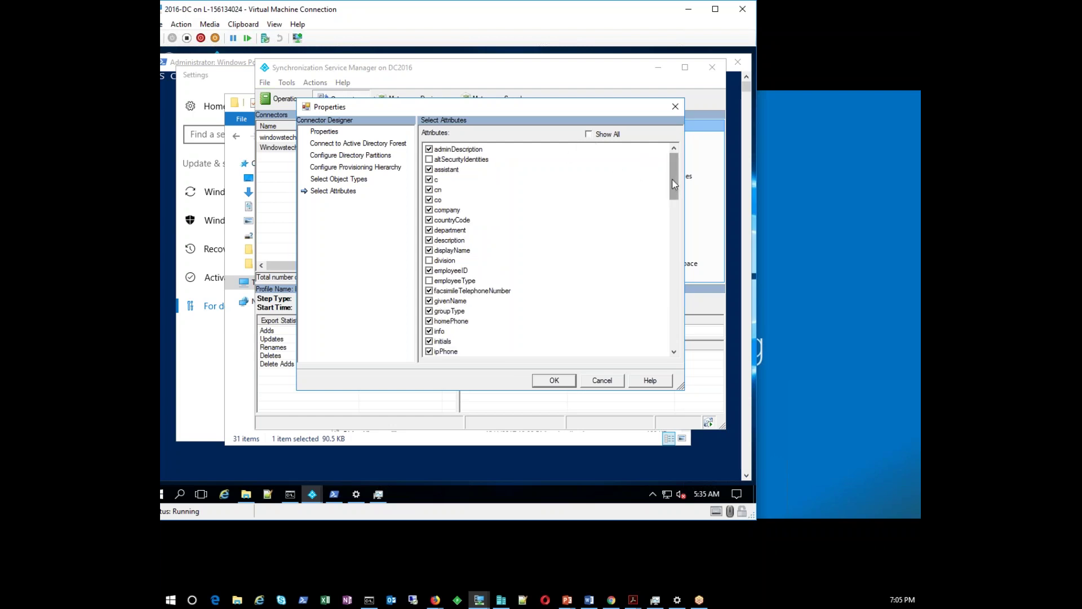
pyautogui.moveTo(674, 184); pyautogui.dragTo(664, 332)
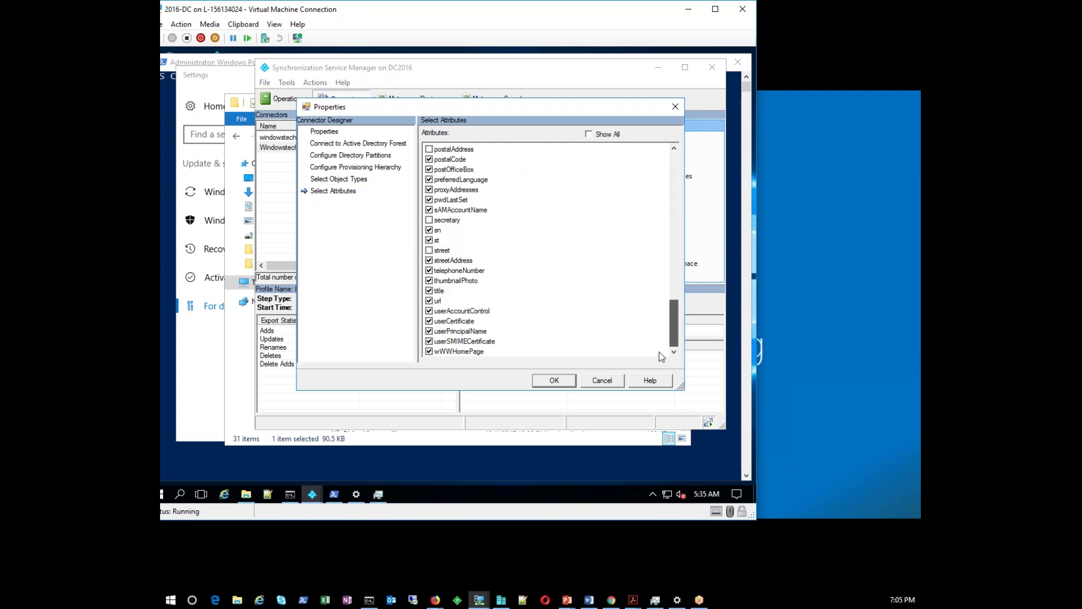
pyautogui.click(591, 380)
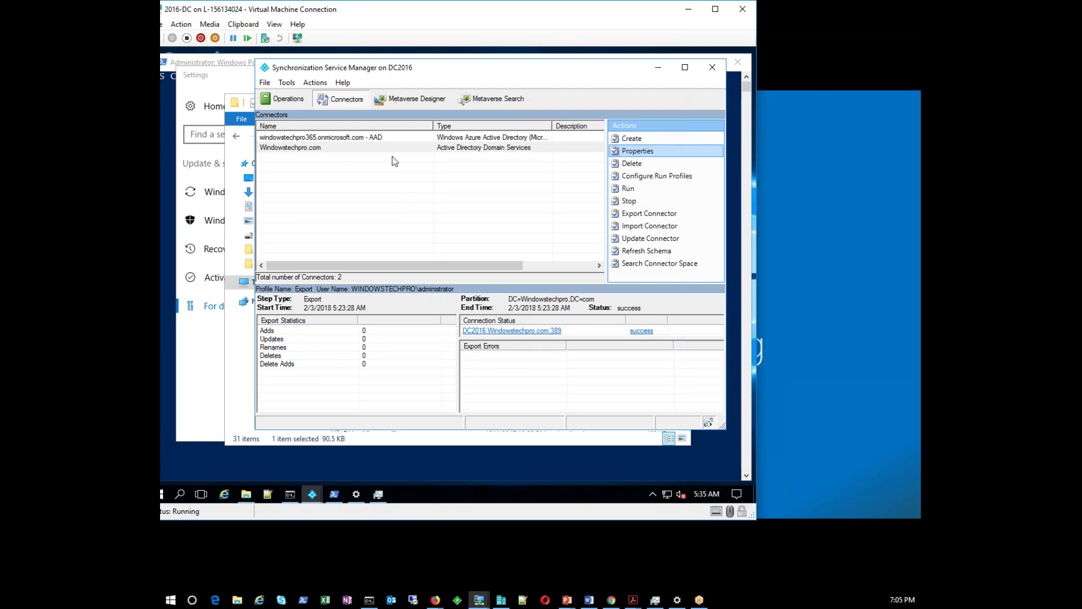
# Inspect the Metaverse Designer's four object types and the group attributes, then open Metaverse Search with its 3 records
pyautogui.click(398, 137)
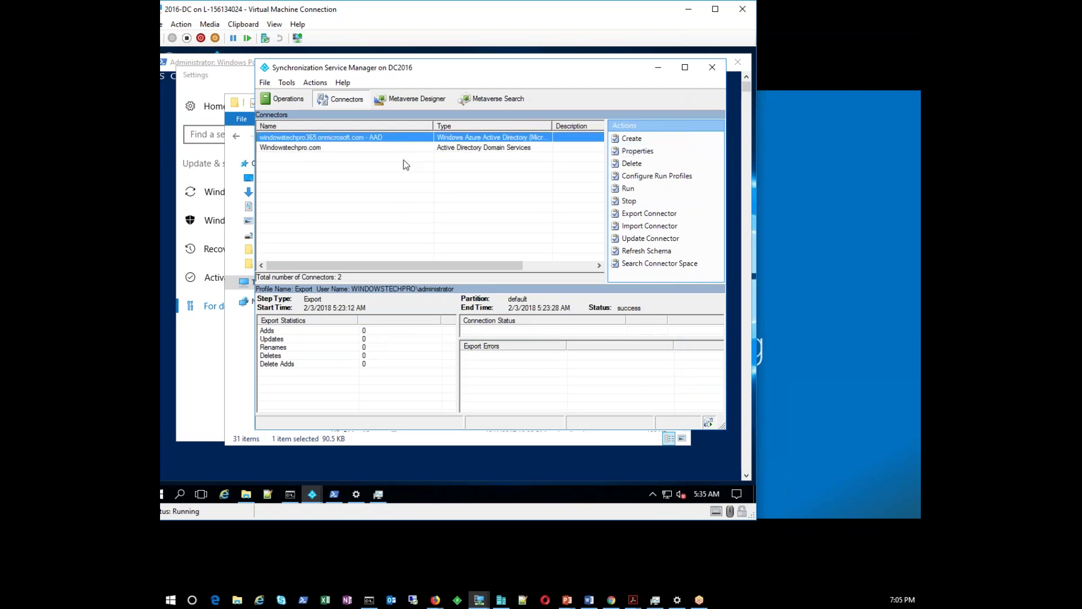
pyautogui.click(414, 100)
pyautogui.click(283, 214)
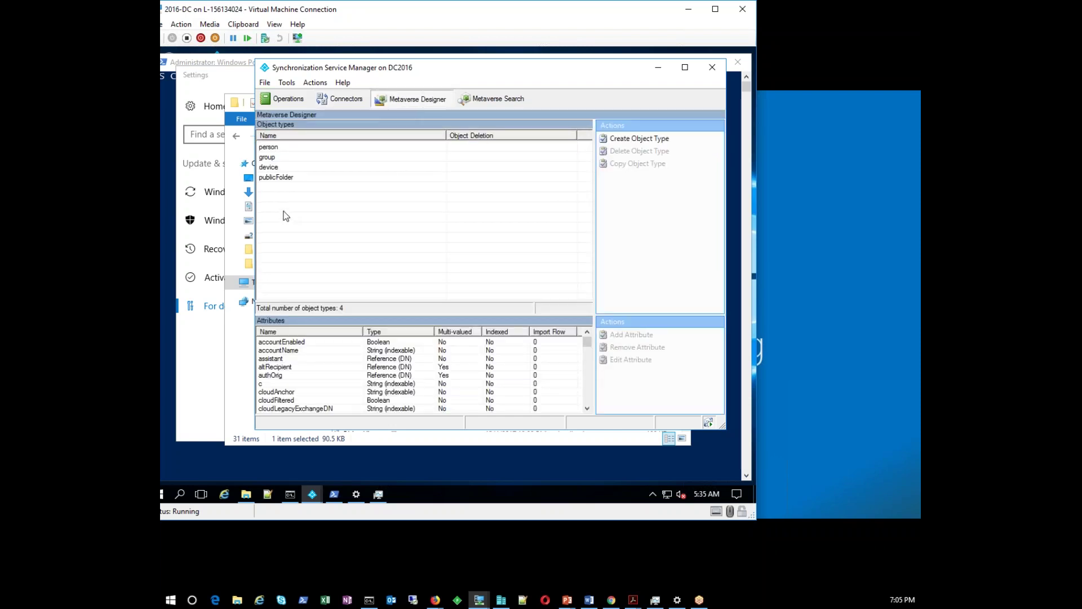
pyautogui.click(284, 157)
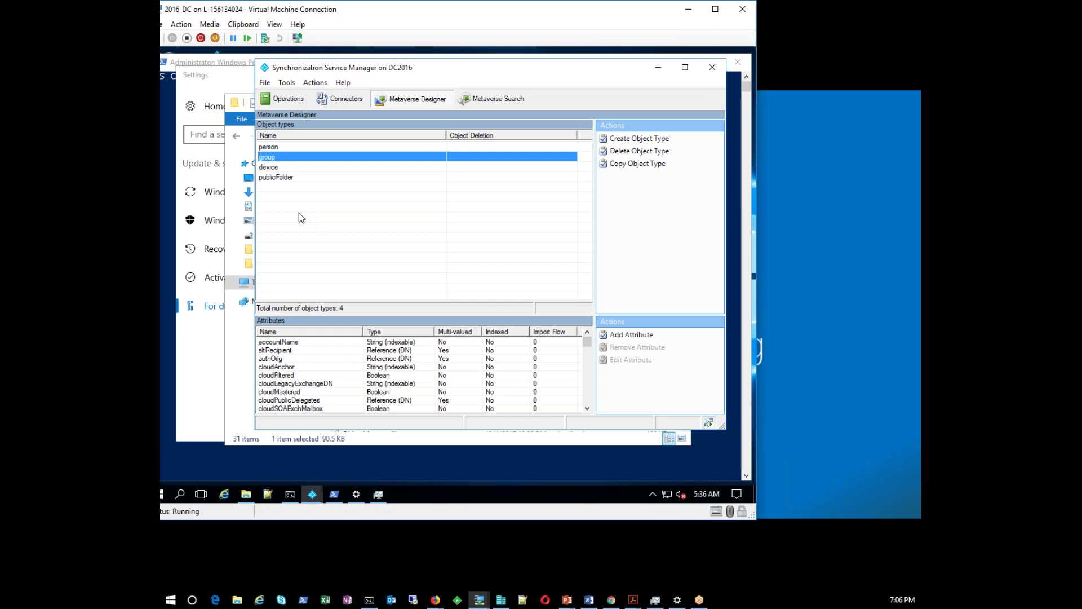
pyautogui.click(491, 99)
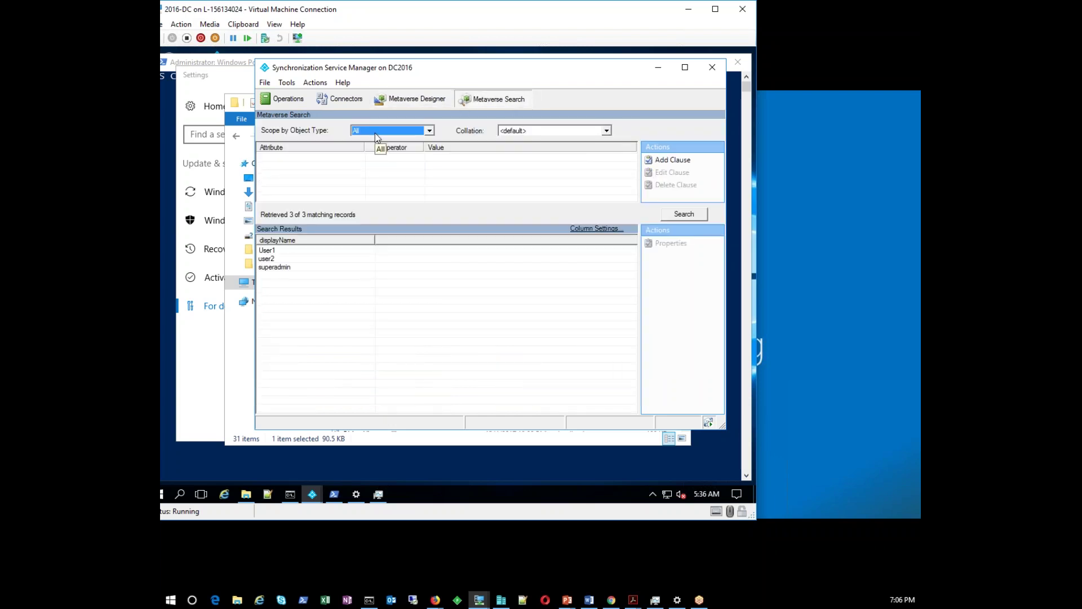
# Scope the metaverse search to person and search with a cn clause for 'user'
pyautogui.click(376, 133)
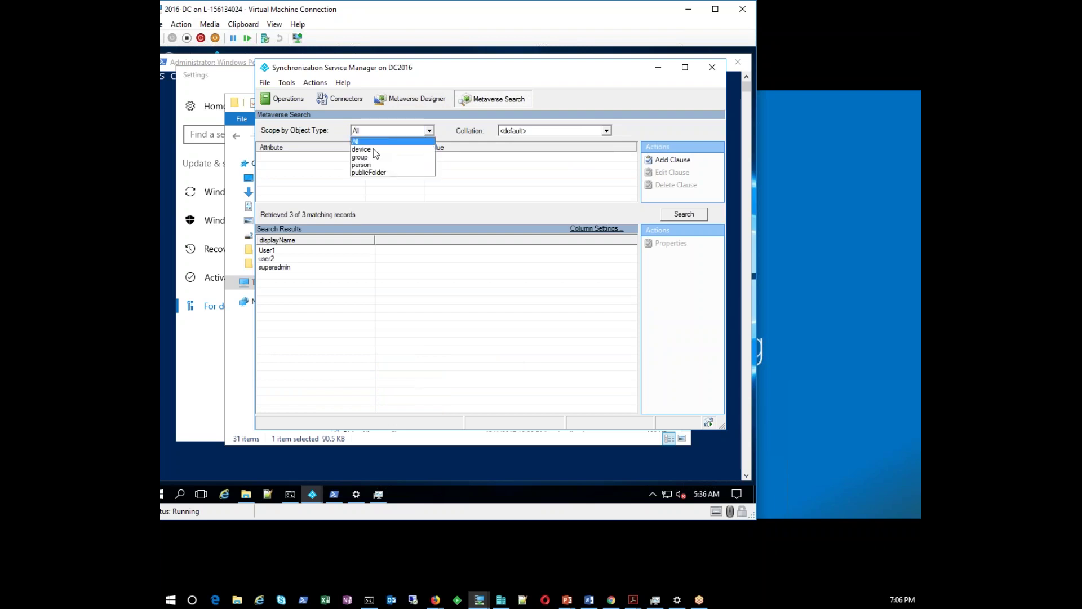
pyautogui.click(364, 165)
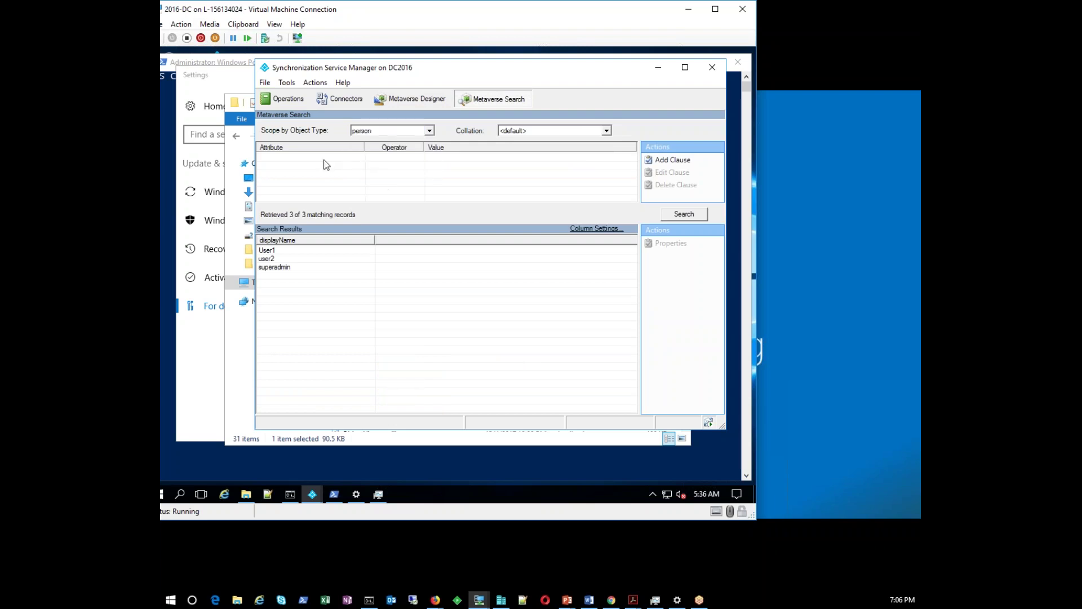
pyautogui.click(353, 159)
pyautogui.click(355, 160)
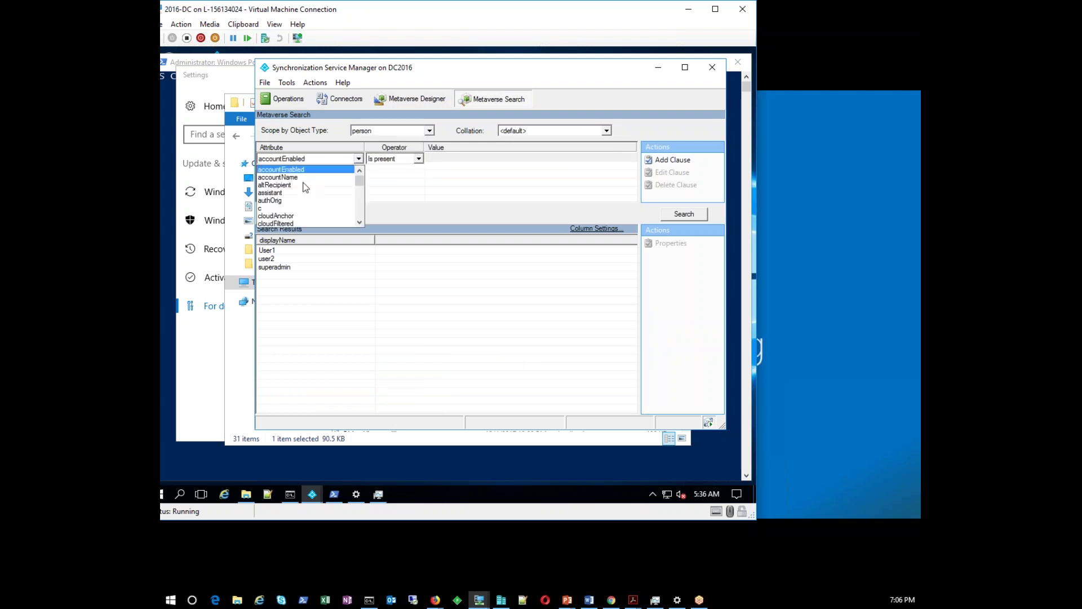
pyautogui.scroll(-6, 315, 208)
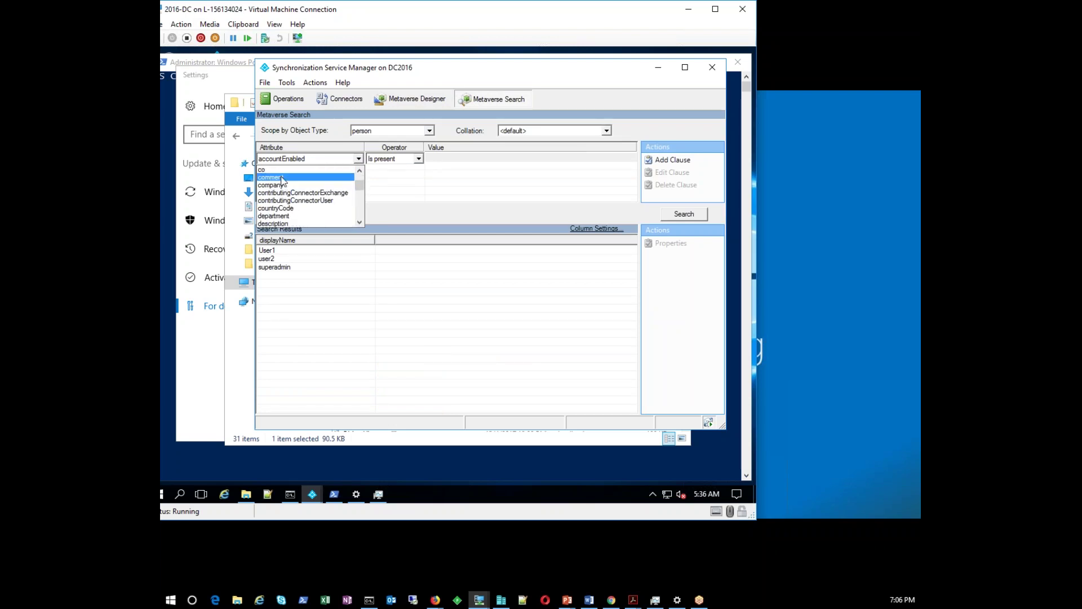
pyautogui.scroll(2, 304, 191)
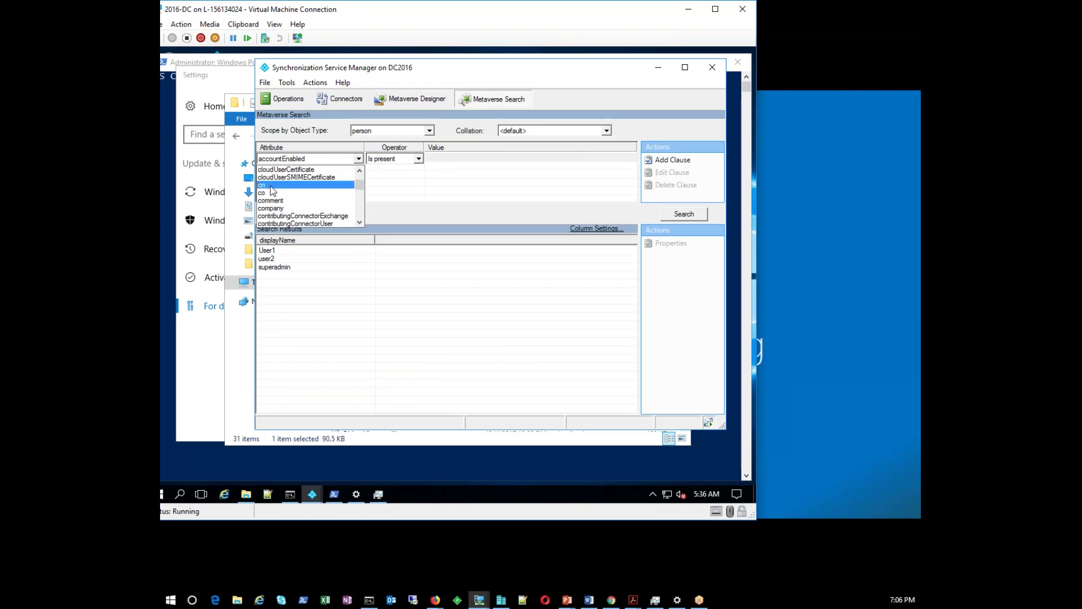
pyautogui.click(318, 187)
pyautogui.press('Tab')
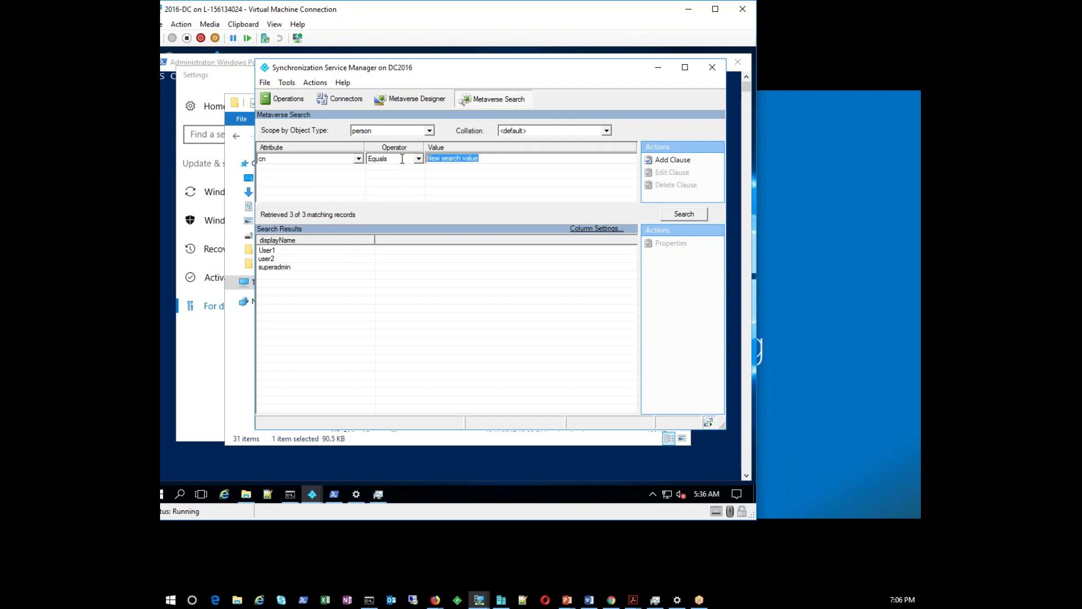
pyautogui.write('user')
pyautogui.click(683, 215)
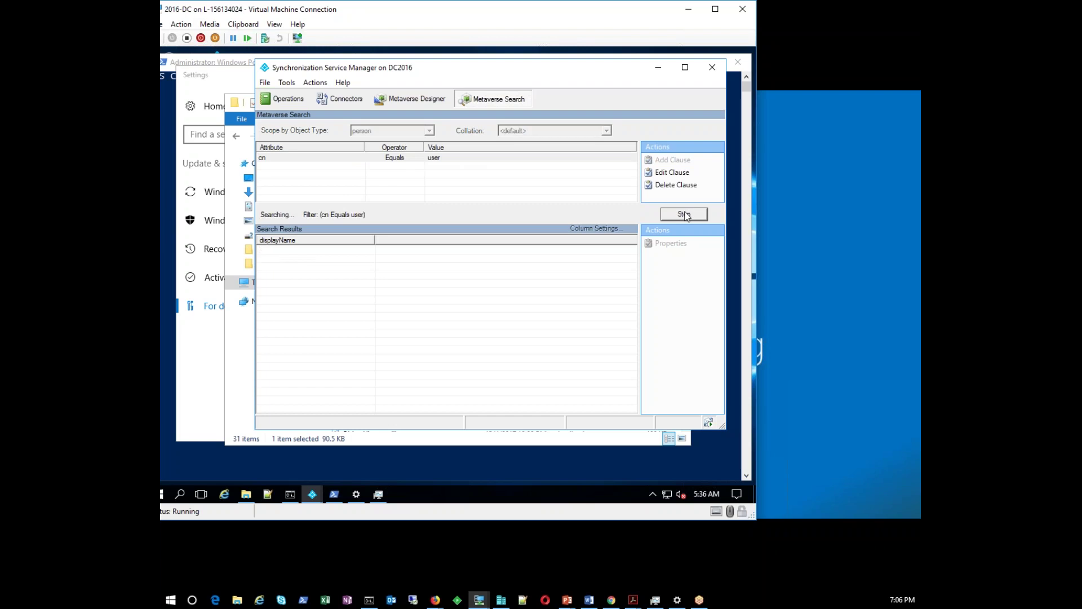
# Switch the clause to userPrincipalName with a windowstechpro.com sign-in value and rerun the search
pyautogui.click(331, 158)
pyautogui.click(358, 159)
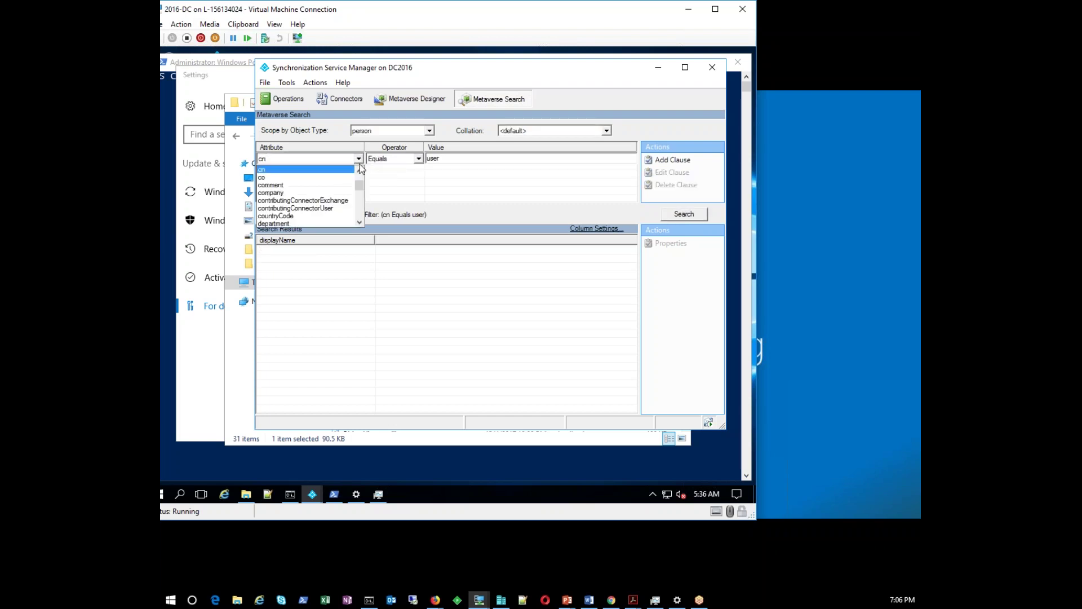
pyautogui.moveTo(359, 193); pyautogui.dragTo(359, 218)
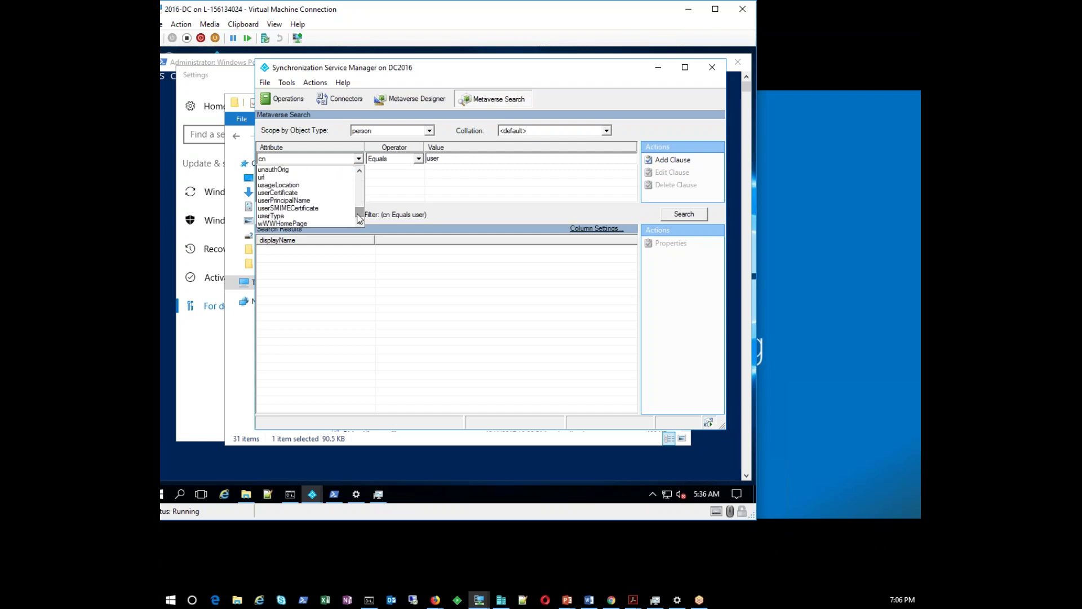
pyautogui.click(311, 201)
pyautogui.click(439, 164)
pyautogui.write('@wip')
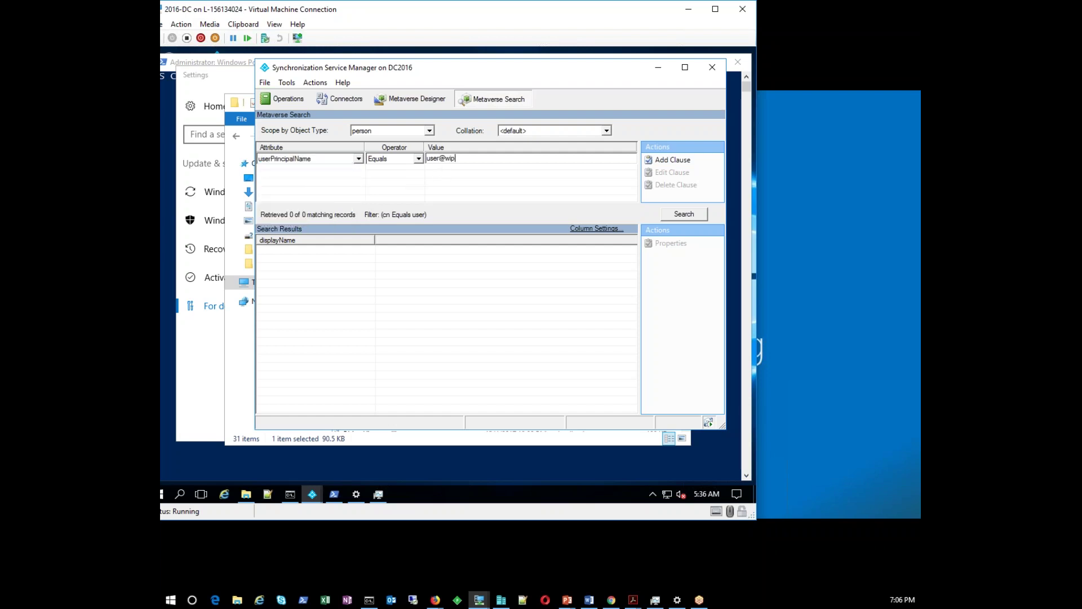
pyautogui.press('BackSpace')
pyautogui.write('omfpw')
pyautogui.press('BackSpace')
pyautogui.press('BackSpace')
pyautogui.press('BackSpace')
pyautogui.press('BackSpace')
pyautogui.press('BackSpace')
pyautogui.write('ndowstechpro.com')
pyautogui.click(701, 215)
pyautogui.click(700, 215)
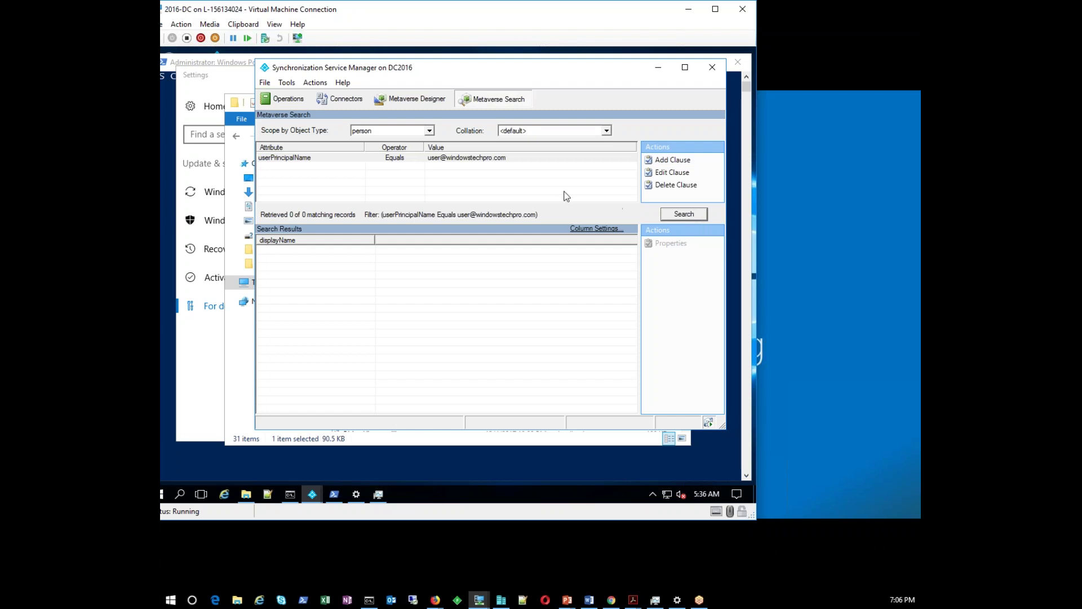
# Trim the clause value down to user1 by removing the domain part
pyautogui.click(506, 161)
pyautogui.click(505, 160)
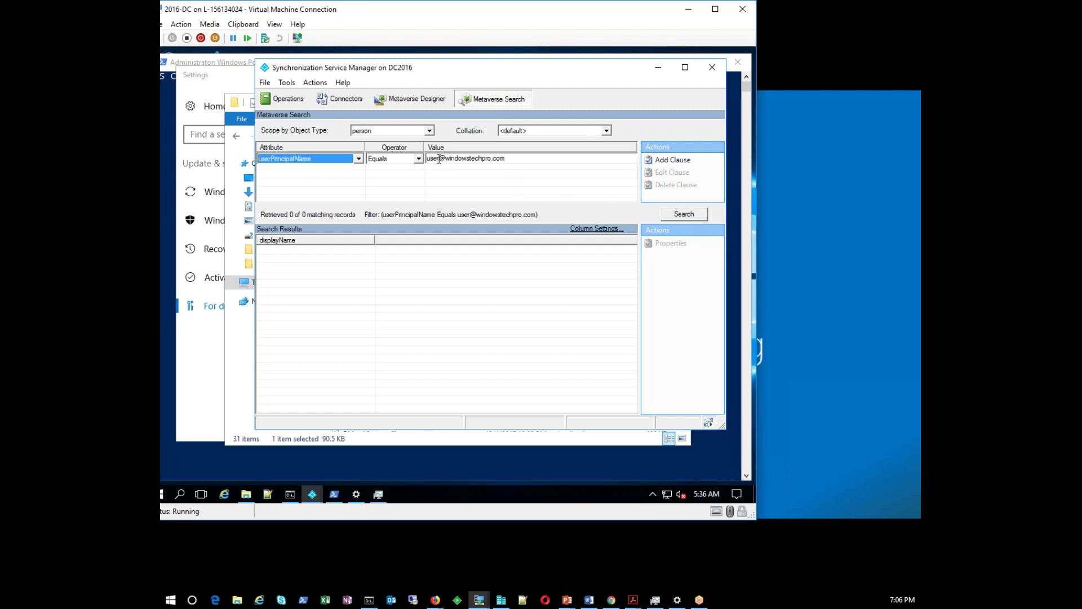
pyautogui.moveTo(441, 159); pyautogui.dragTo(526, 159)
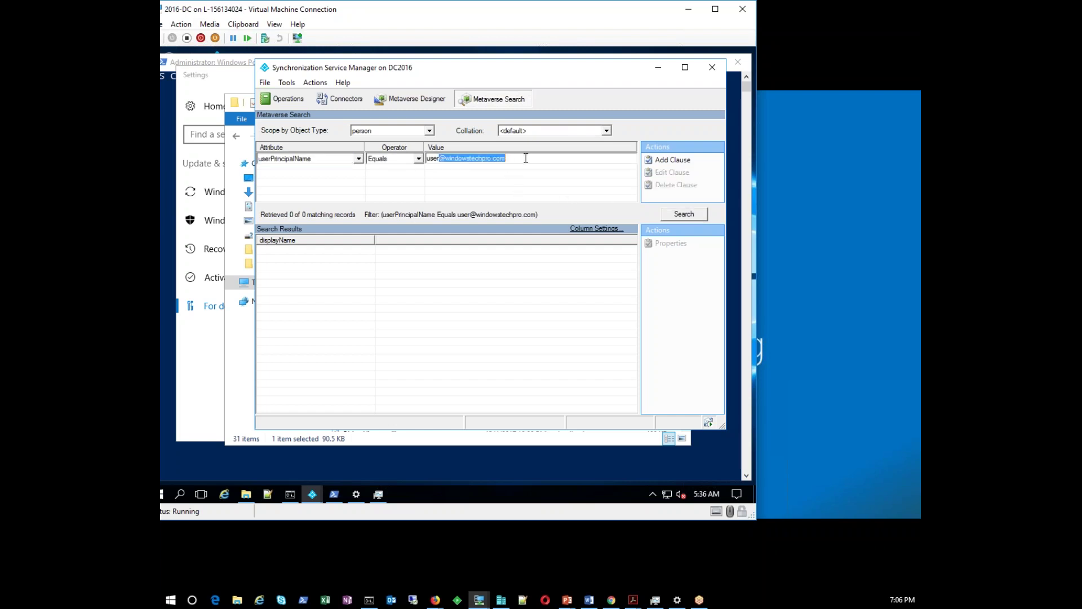
pyautogui.press('BackSpace')
pyautogui.click(681, 215)
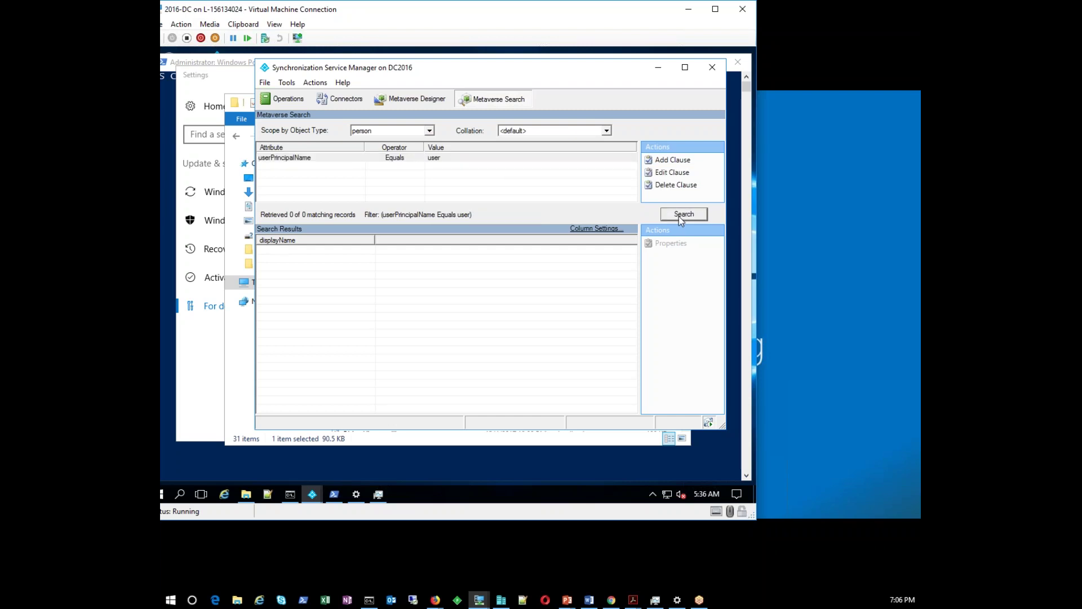
pyautogui.click(442, 159)
pyautogui.click(440, 158)
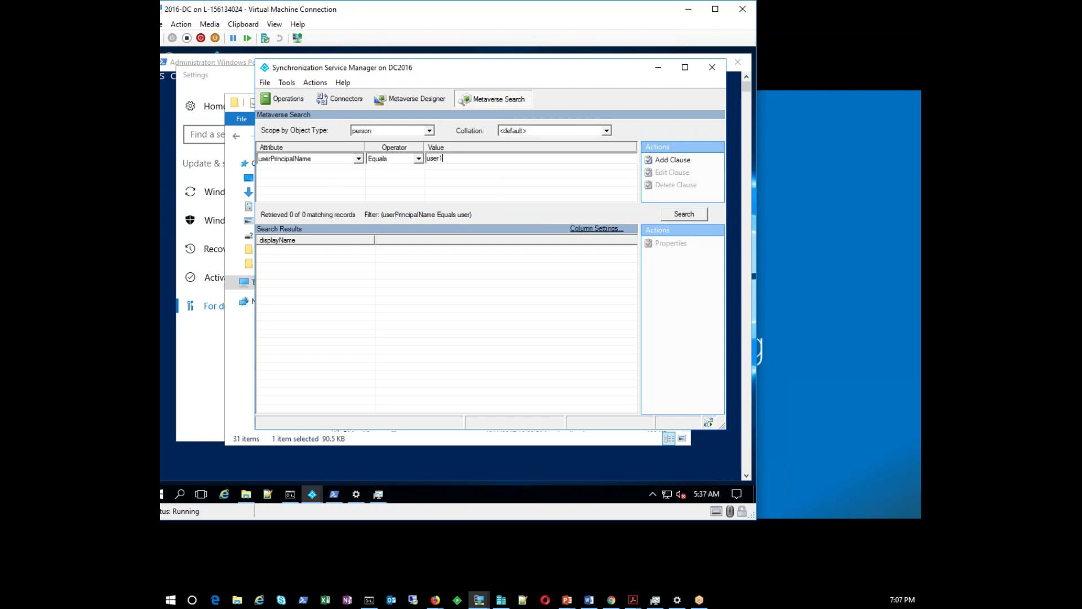
pyautogui.press('Return')
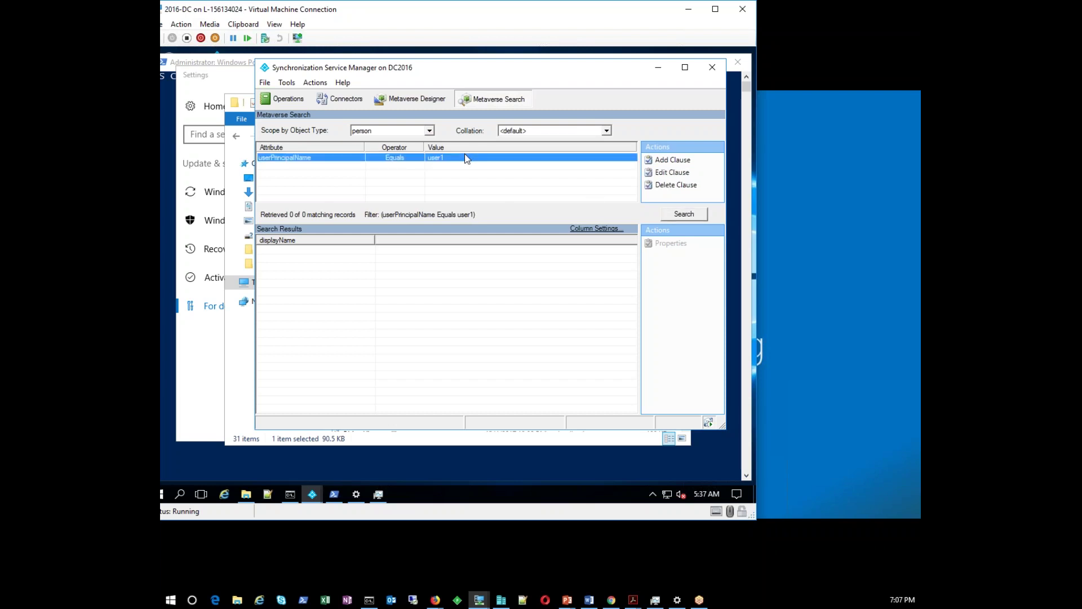
# Set the clause operator to Contains, rerun the search, and select User1
pyautogui.click(466, 159)
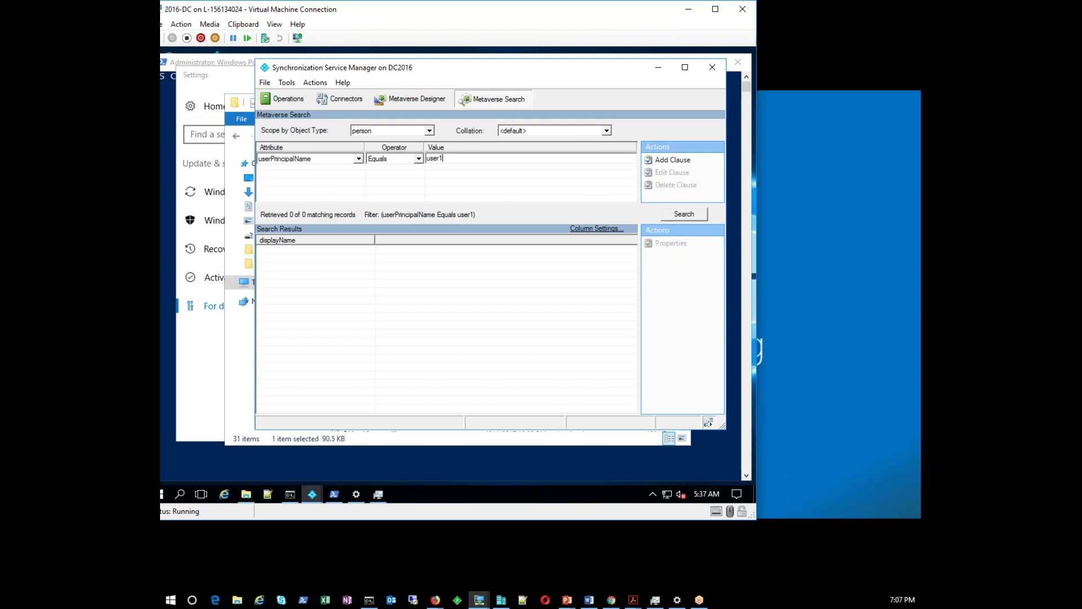
pyautogui.click(419, 159)
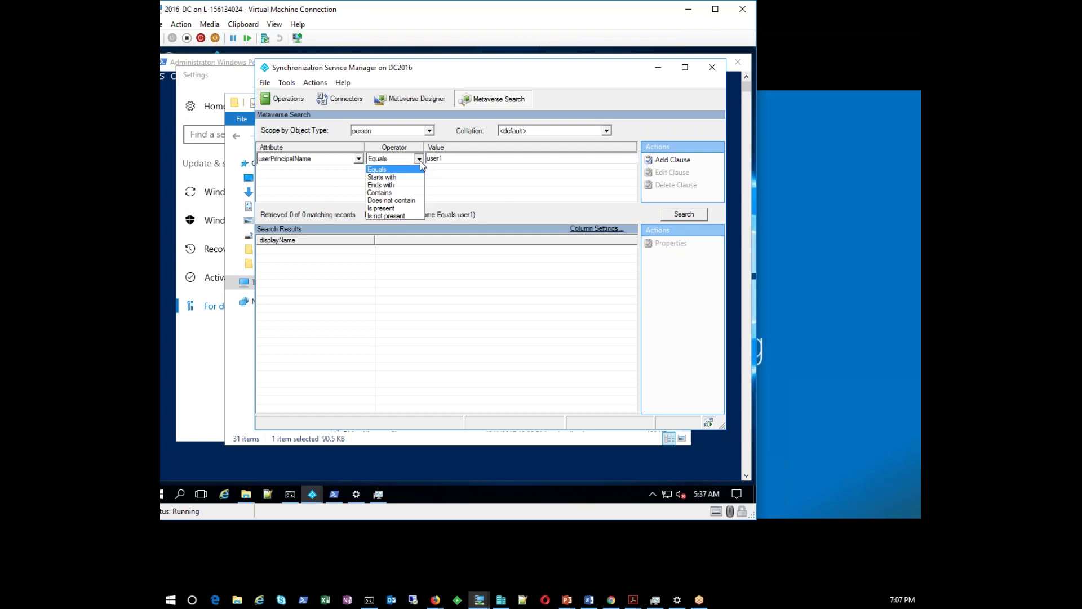
pyautogui.click(381, 193)
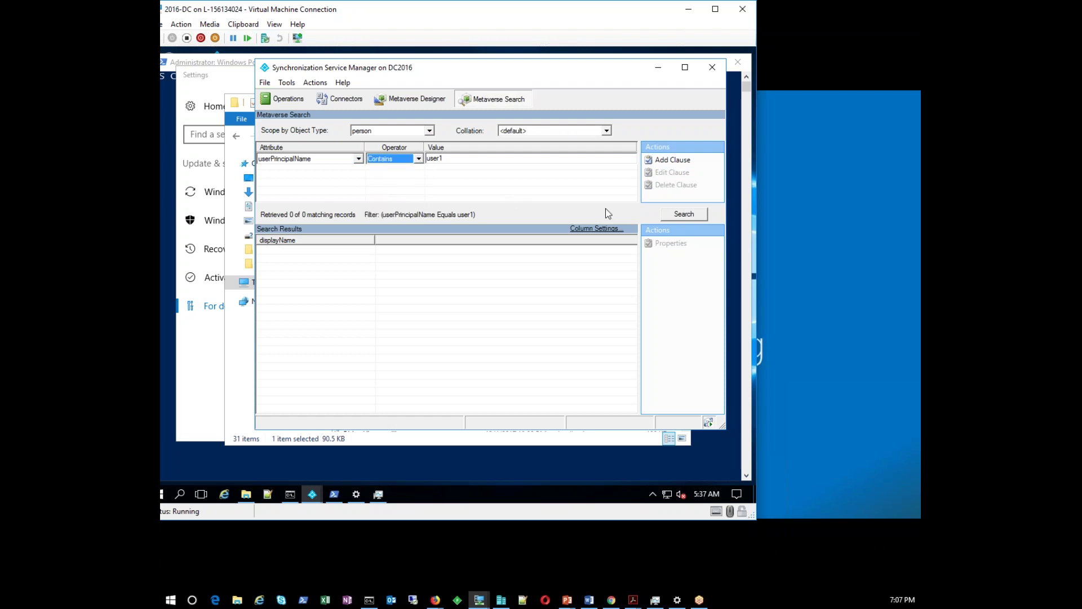
pyautogui.click(682, 214)
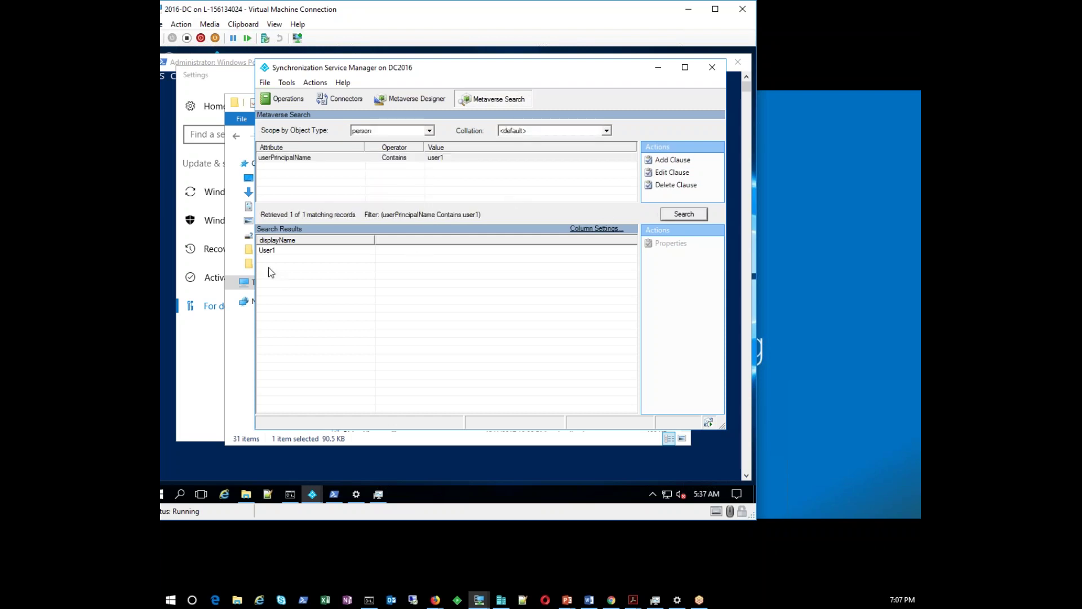
pyautogui.click(277, 250)
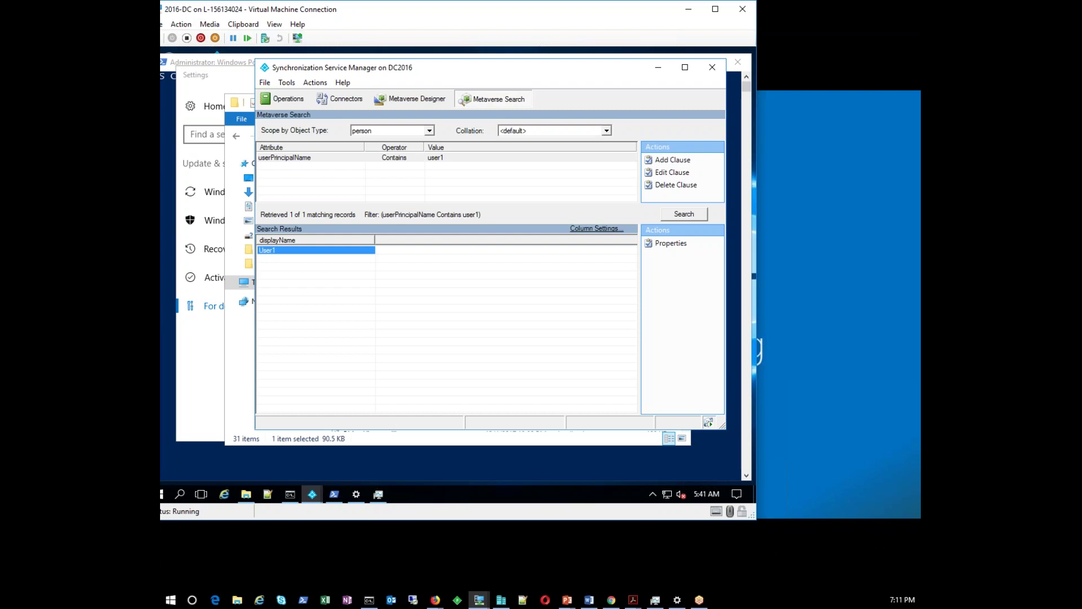
# Delete the userPrincipalName clause and rerun the search to list User1, user2 and superadmin
pyautogui.click(305, 160)
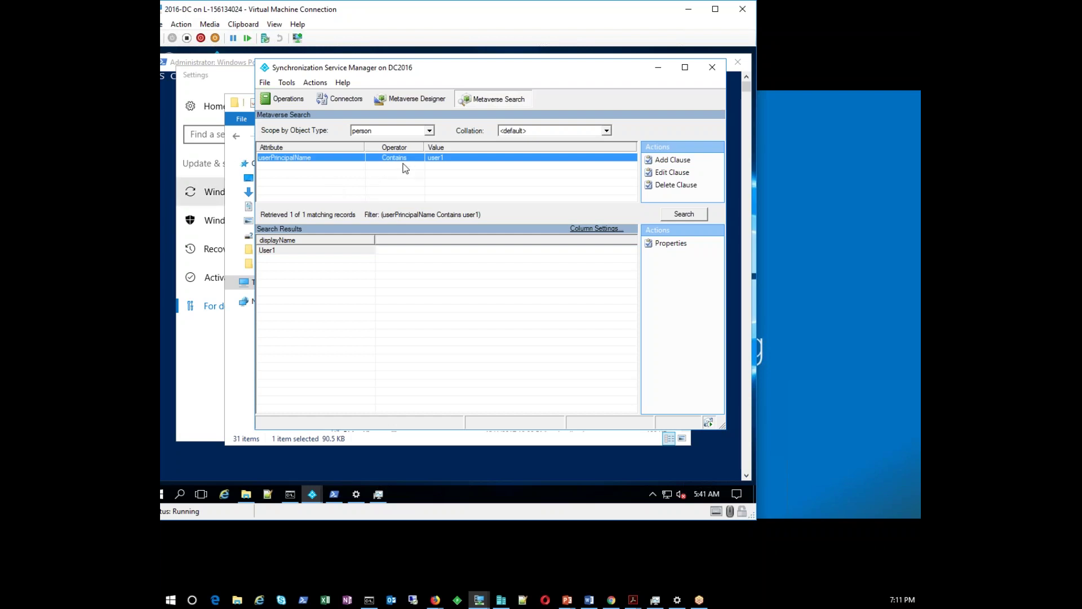
pyautogui.click(669, 182)
pyautogui.click(340, 272)
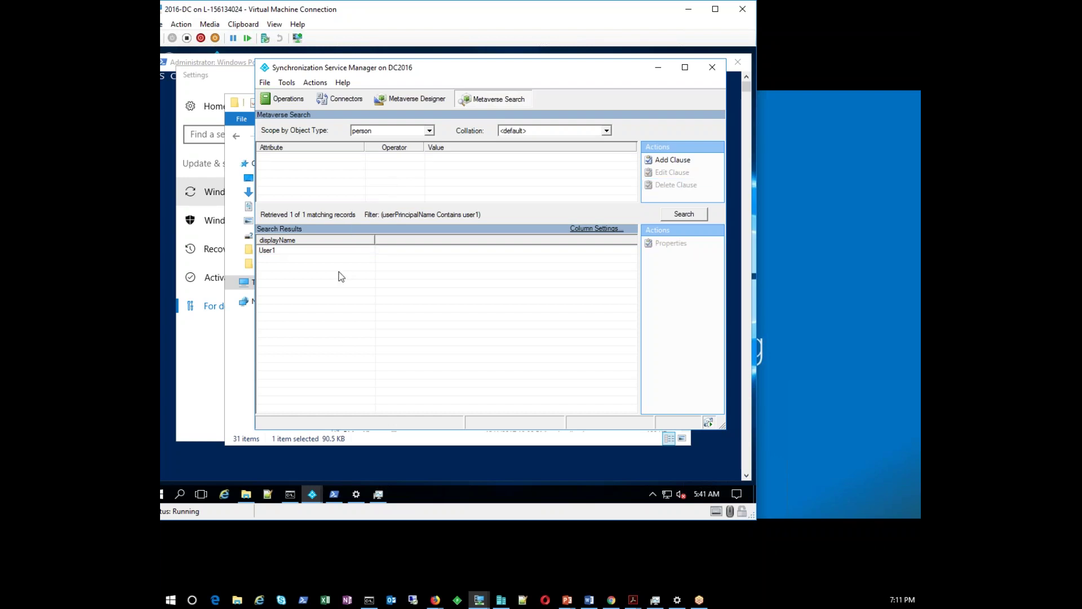
pyautogui.click(312, 254)
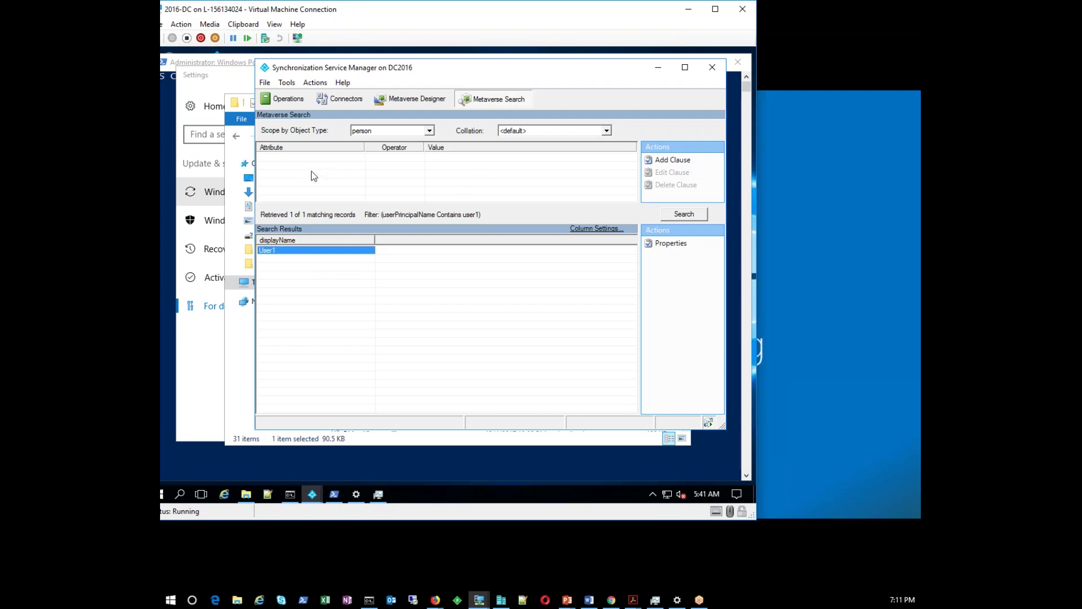
pyautogui.click(682, 219)
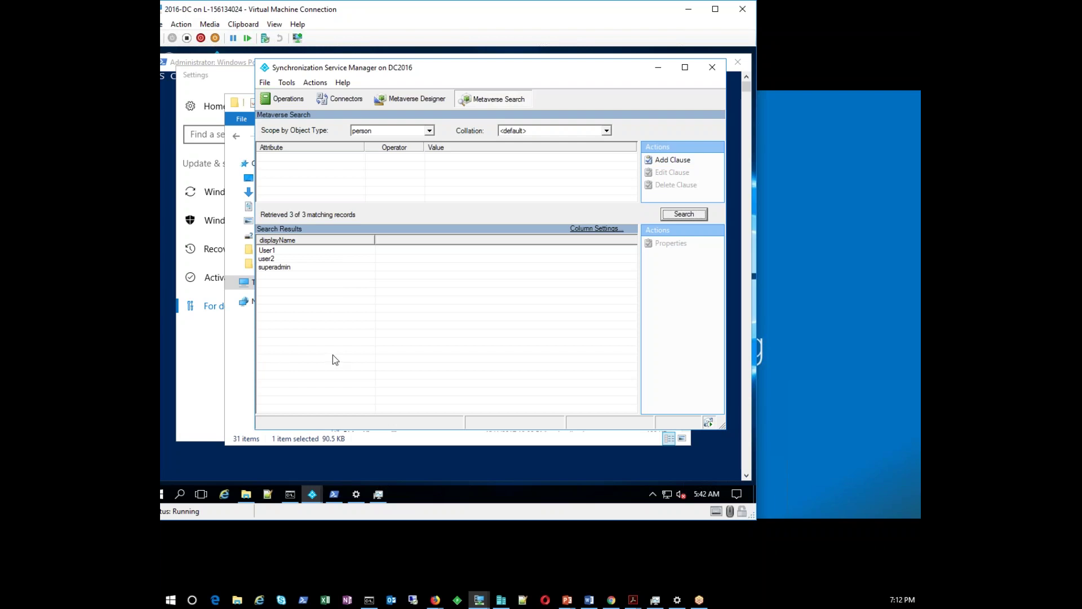
pyautogui.click(659, 71)
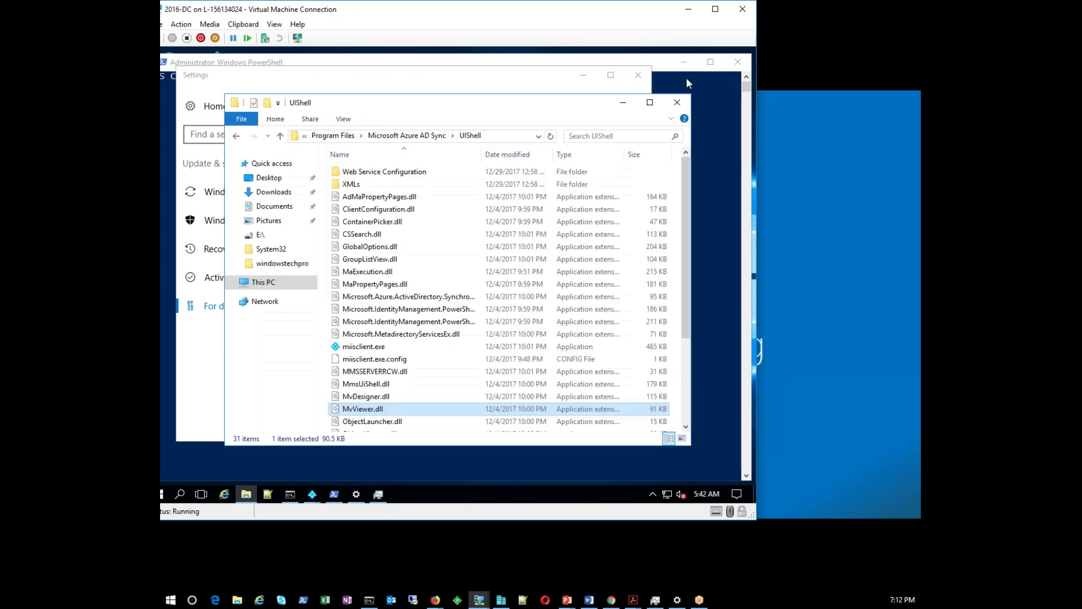
# Restore Synchronization Service Manager, switch to Operations, and close it
pyautogui.click(313, 494)
pyautogui.click(249, 440)
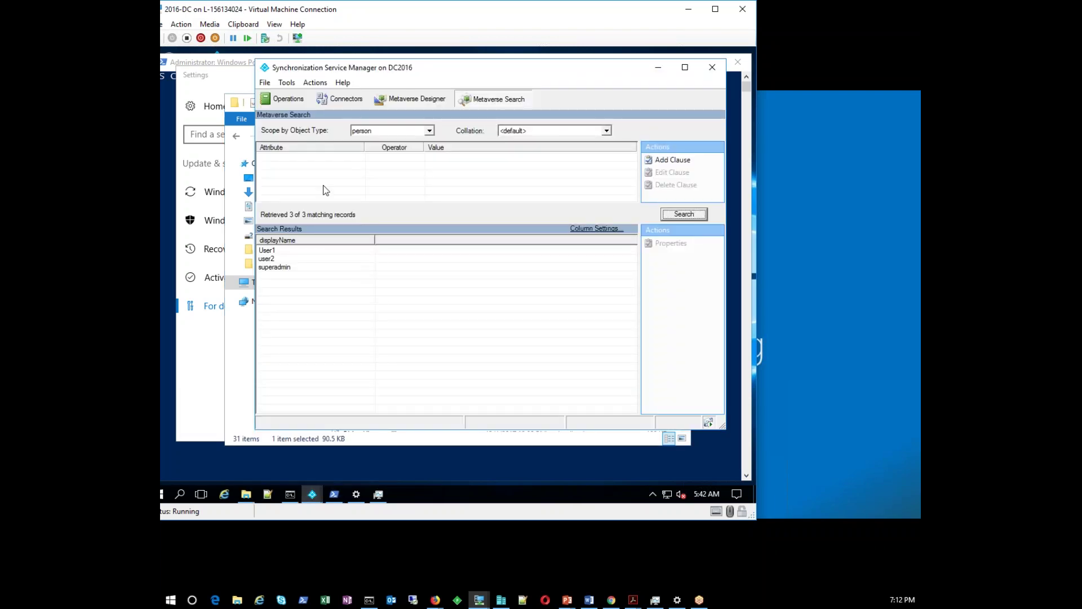
pyautogui.click(288, 100)
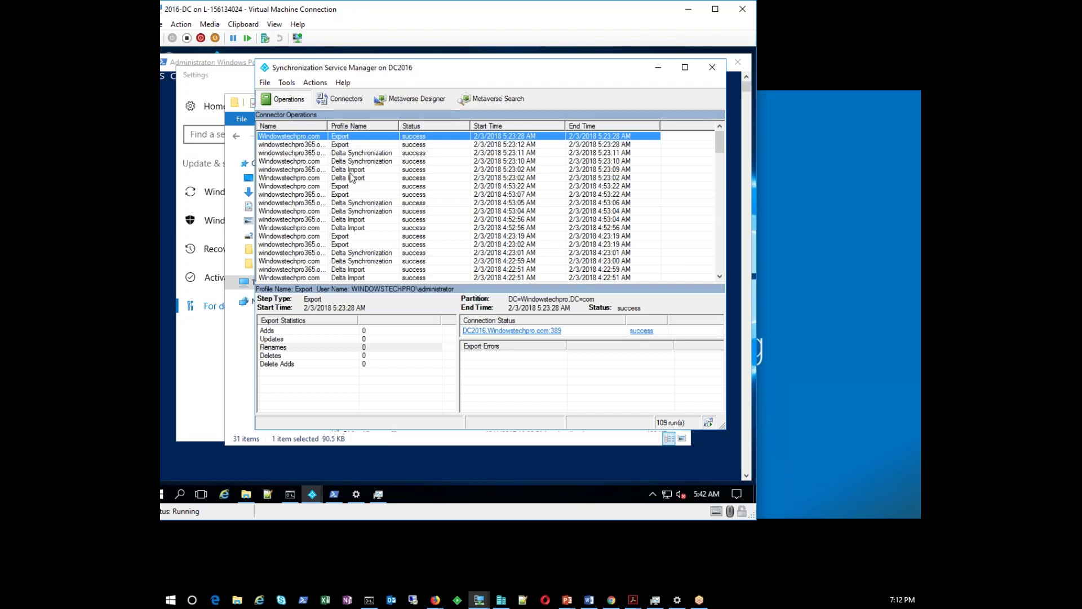
pyautogui.click(712, 69)
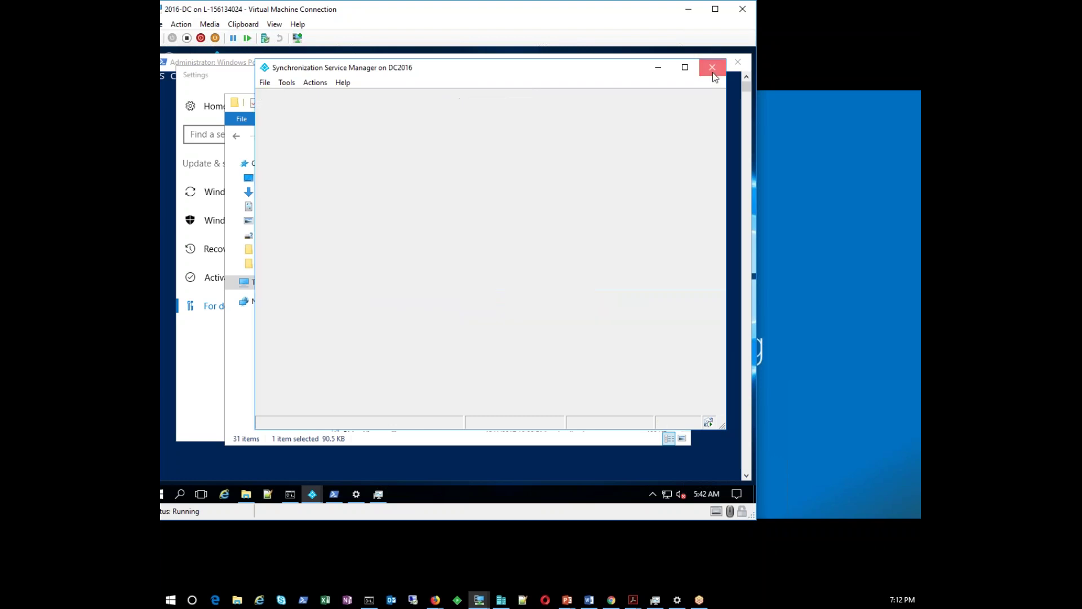
# Minimize the File Explorer, Settings and PowerShell windows
pyautogui.click(623, 103)
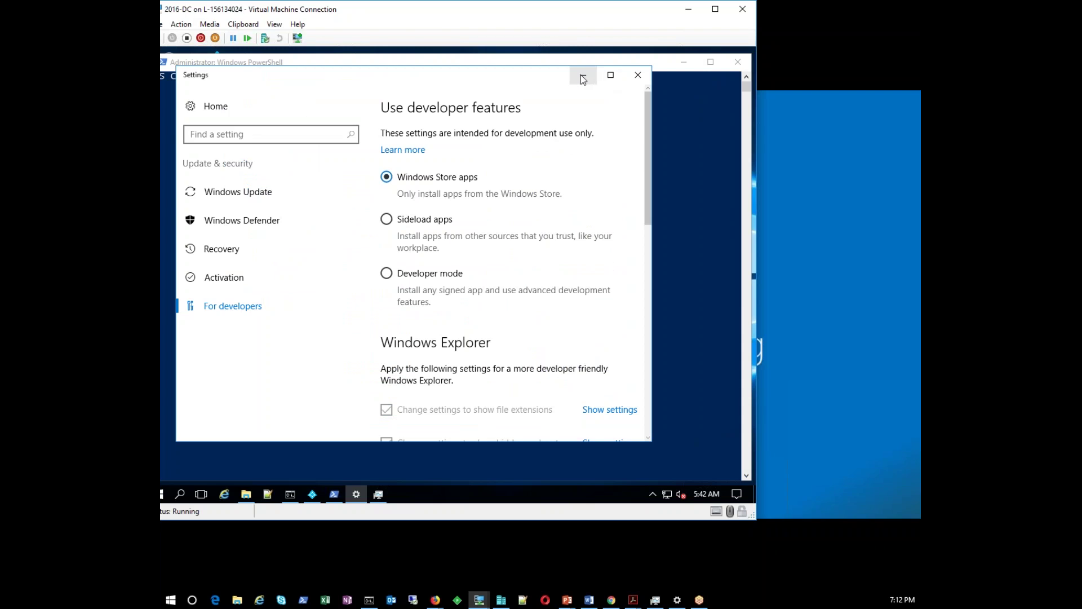
pyautogui.click(583, 75)
pyautogui.click(684, 62)
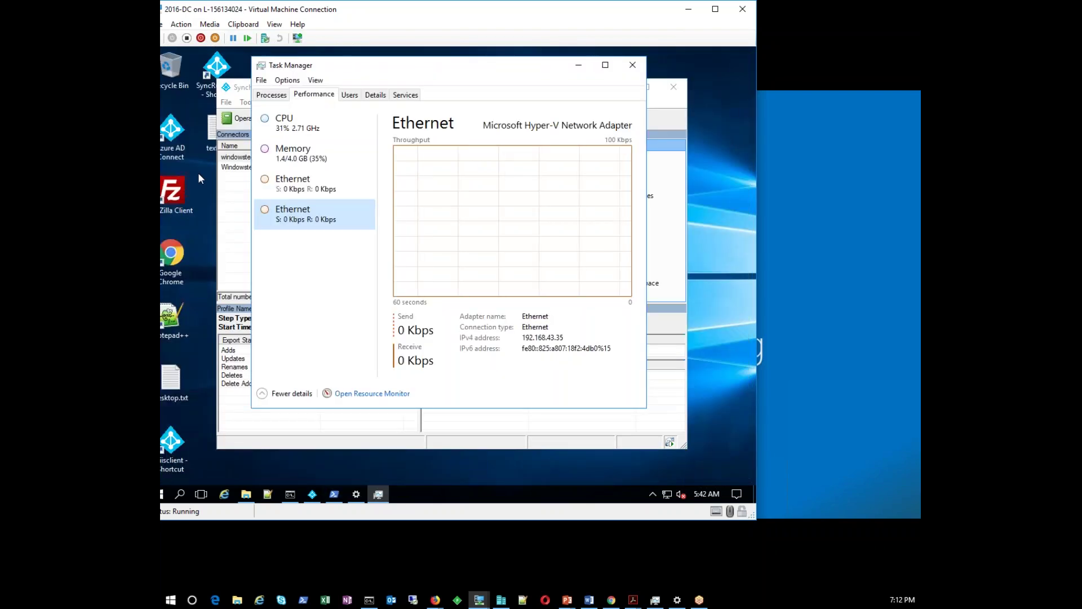
# Browse miisclient.exe and SyncRulesEditor.exe in the UIShell folder, then go up to Microsoft Azure AD Sync
pyautogui.moveTo(178, 144); pyautogui.dragTo(172, 137)
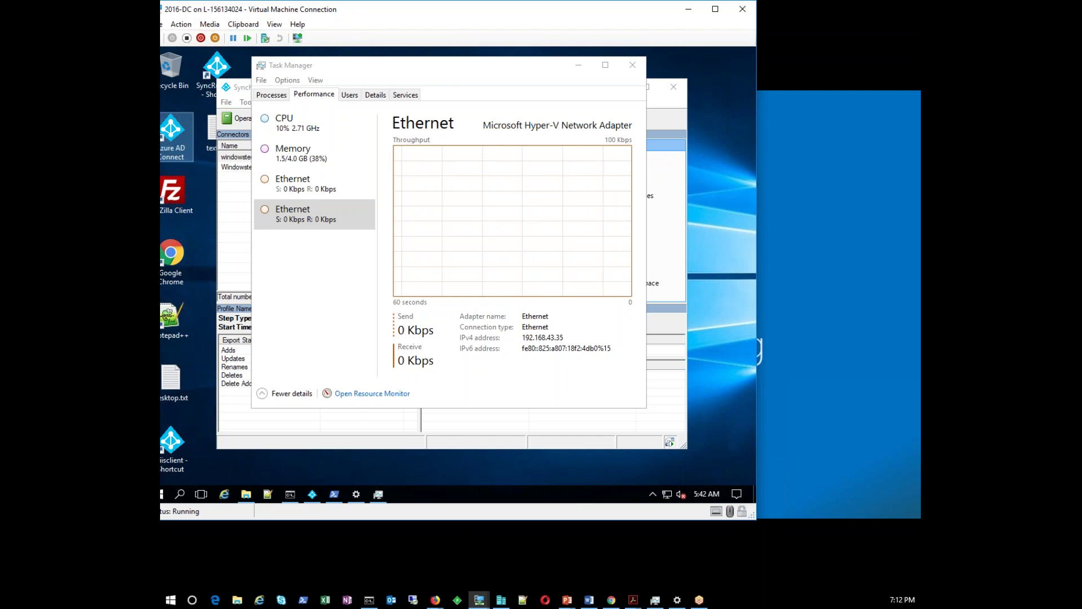
pyautogui.click(246, 495)
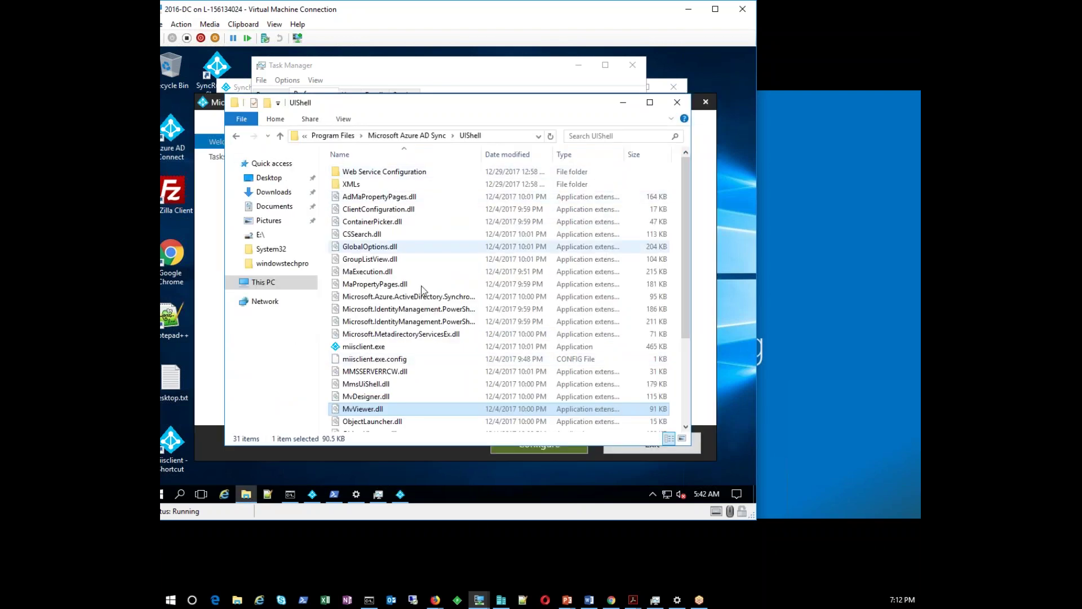
pyautogui.click(368, 348)
pyautogui.scroll(-3, 368, 354)
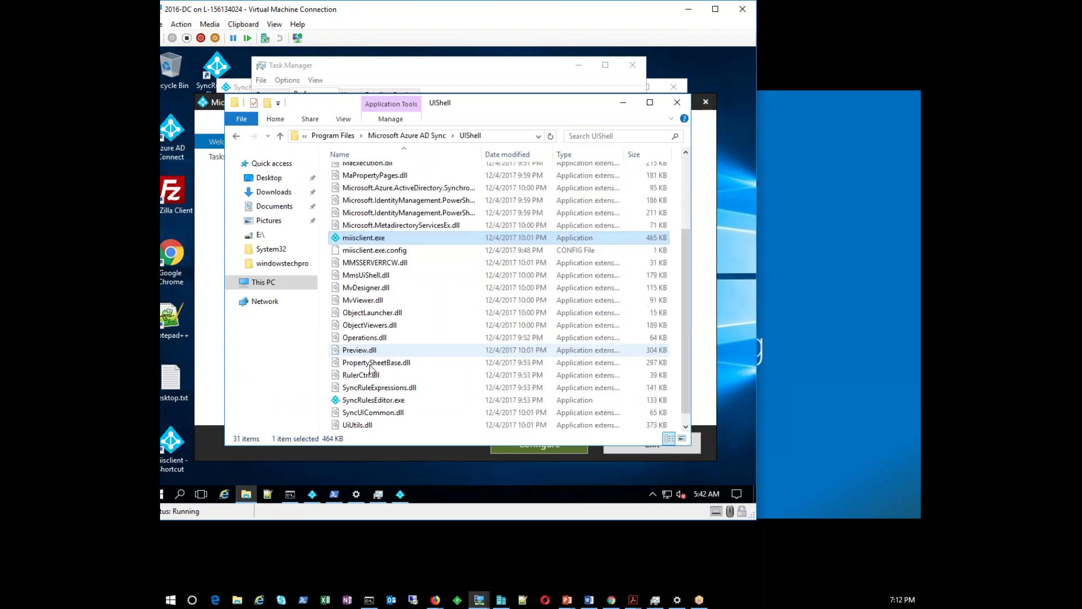
pyautogui.click(368, 400)
pyautogui.scroll(-1, 368, 405)
pyautogui.scroll(3, 367, 405)
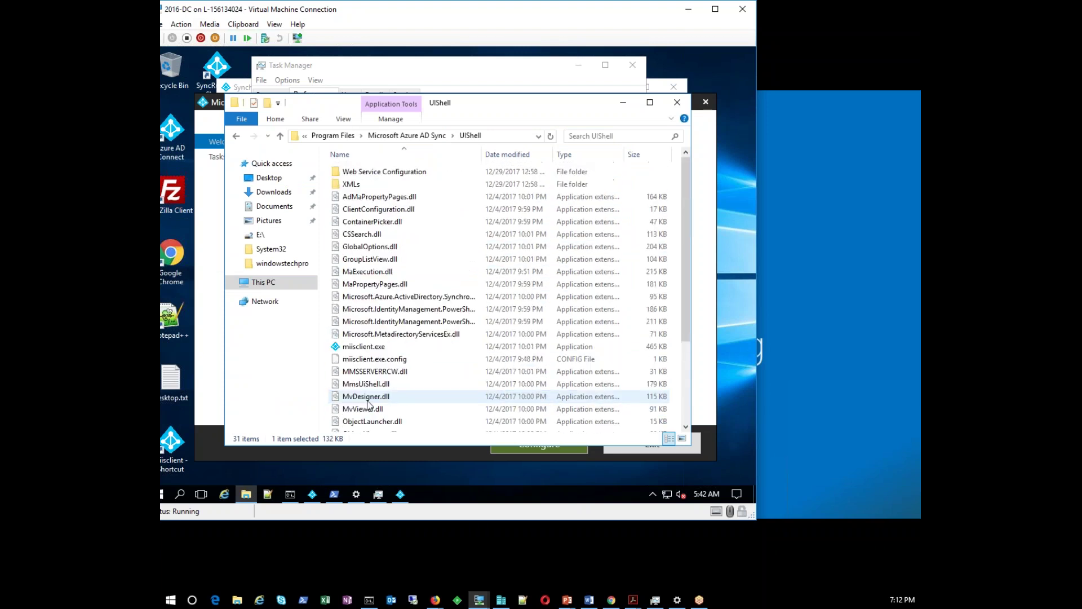
pyautogui.click(434, 139)
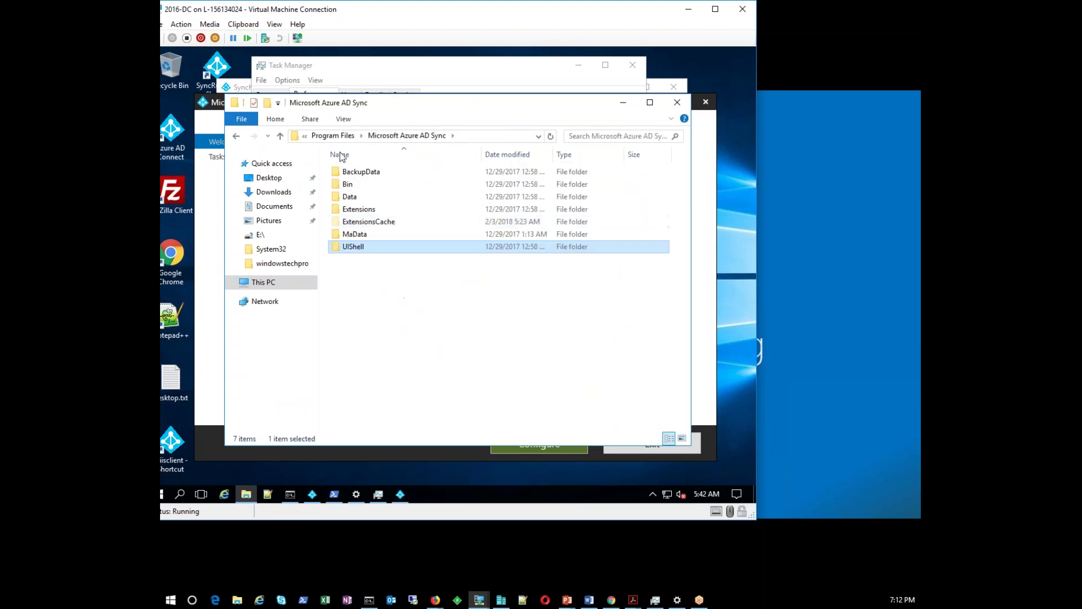
# Use the Azure AD Connect shortcut's Properties to open the Program Files install folder
pyautogui.rightClick(213, 68)
pyautogui.click(183, 142)
pyautogui.rightClick(180, 141)
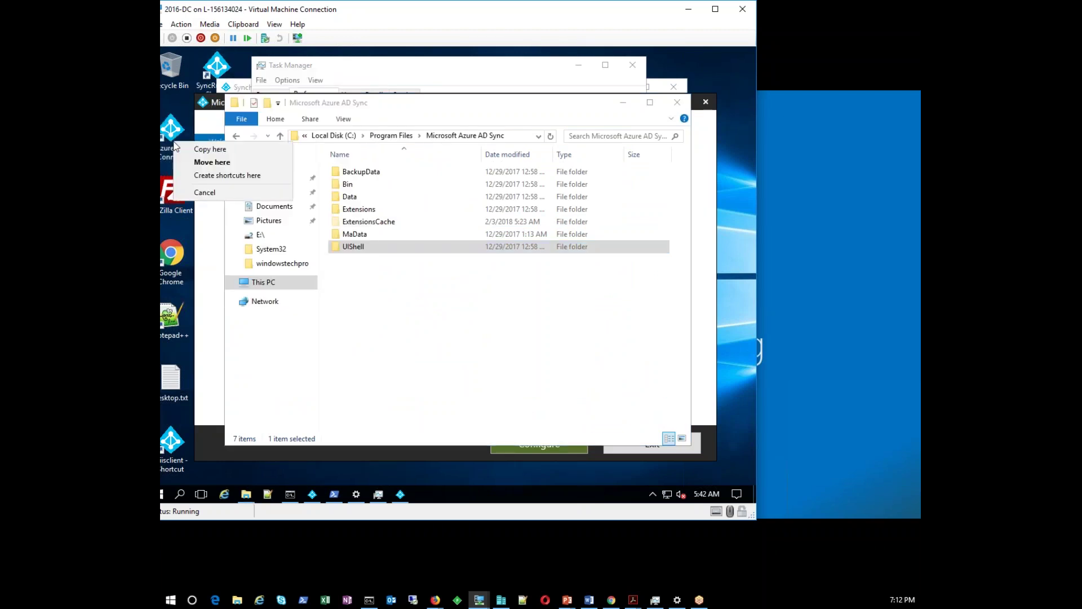
pyautogui.rightClick(172, 133)
pyautogui.click(210, 358)
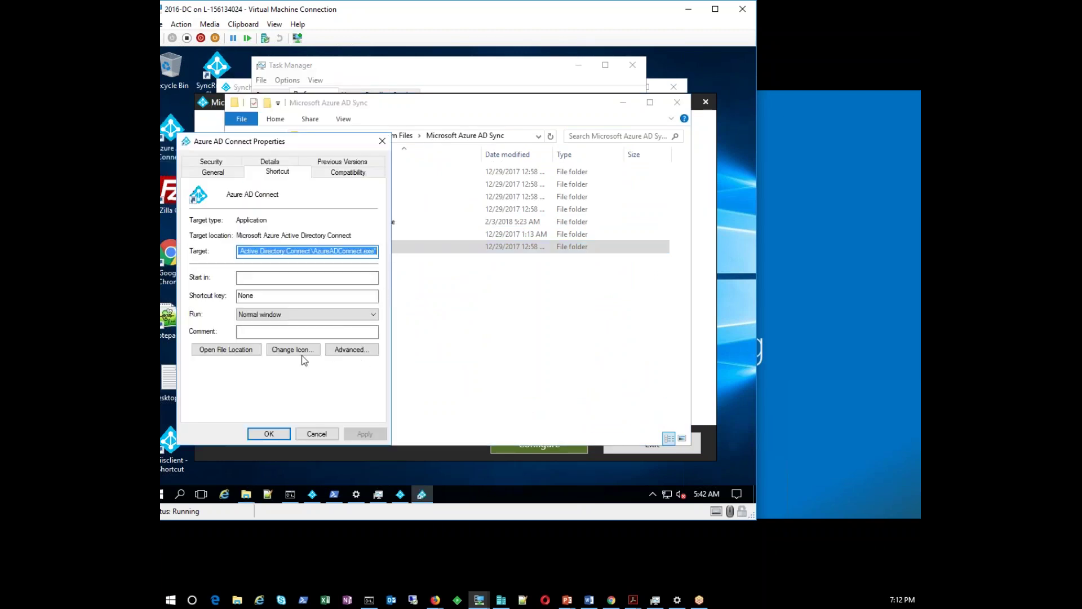
pyautogui.click(249, 352)
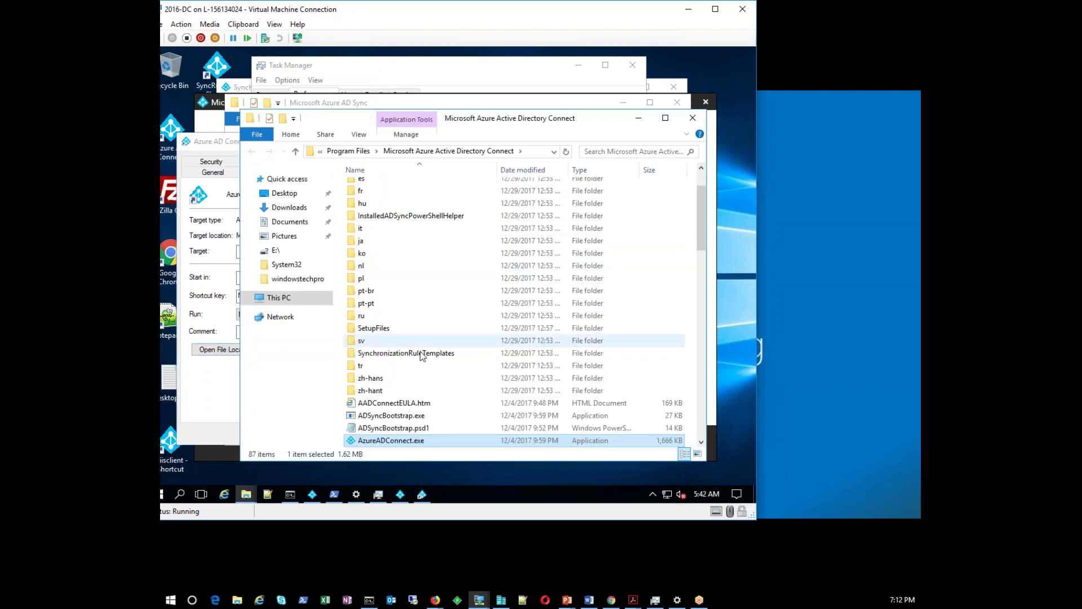
pyautogui.scroll(-4, 421, 355)
pyautogui.scroll(-1, 380, 282)
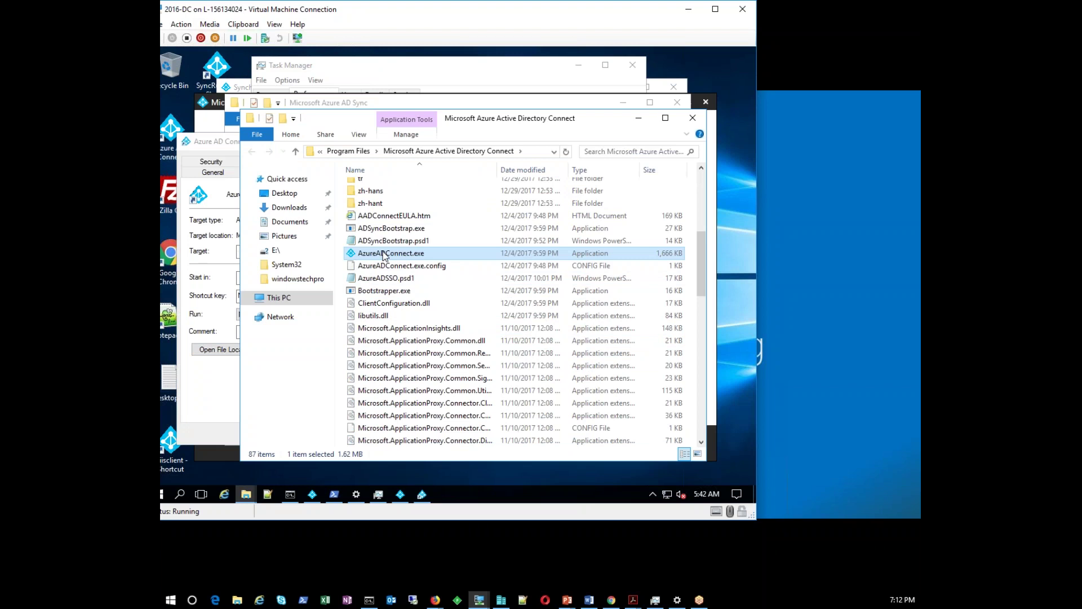
# Launch AzureADConnect.exe from the Microsoft Azure Active Directory Connect folder
pyautogui.doubleClick(383, 254)
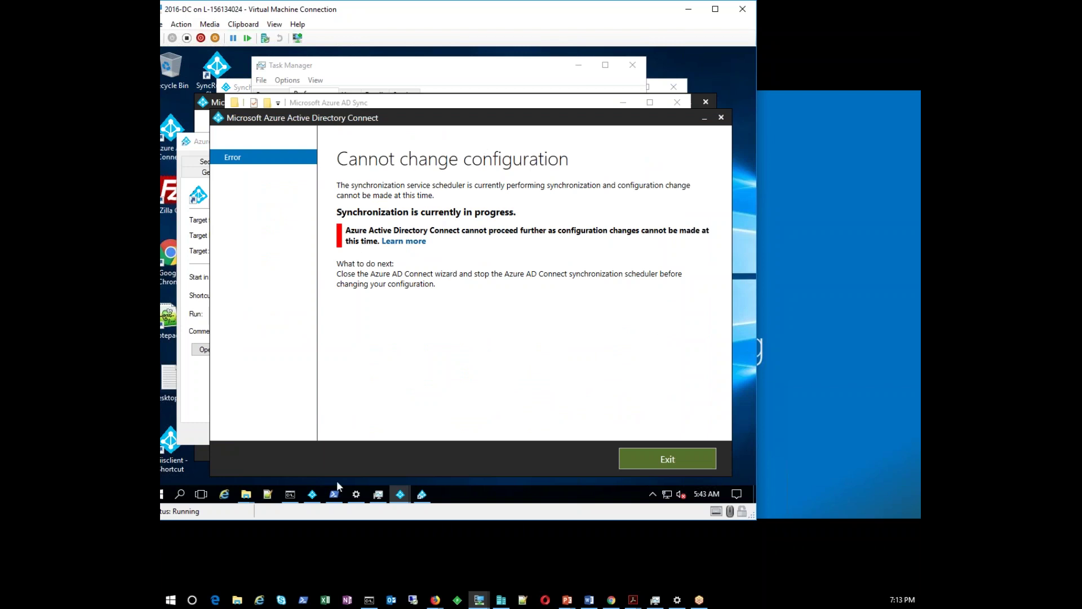
pyautogui.click(312, 494)
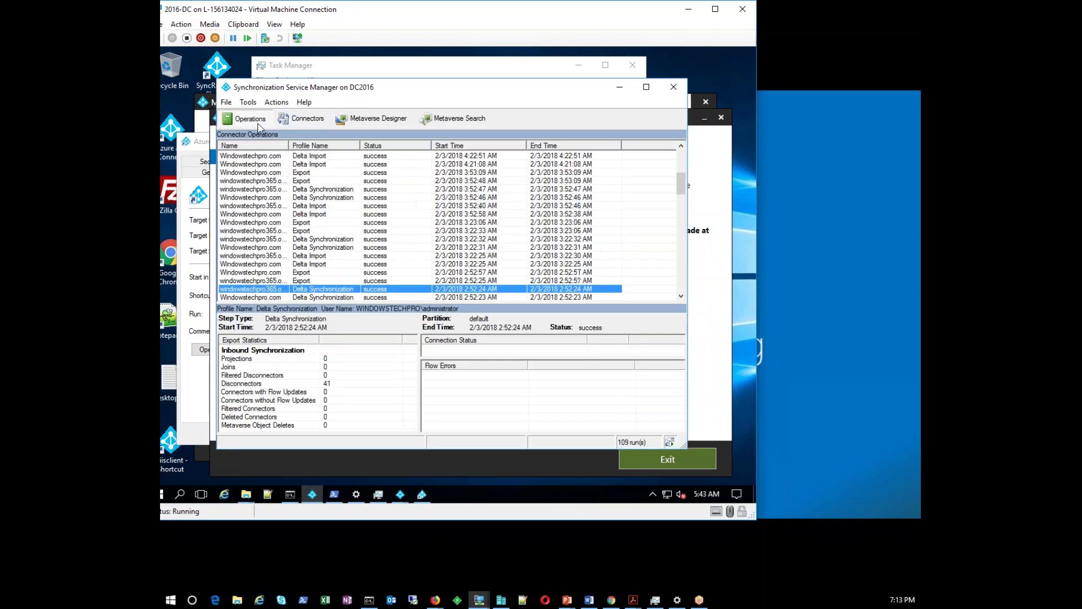
pyautogui.scroll(6, 318, 181)
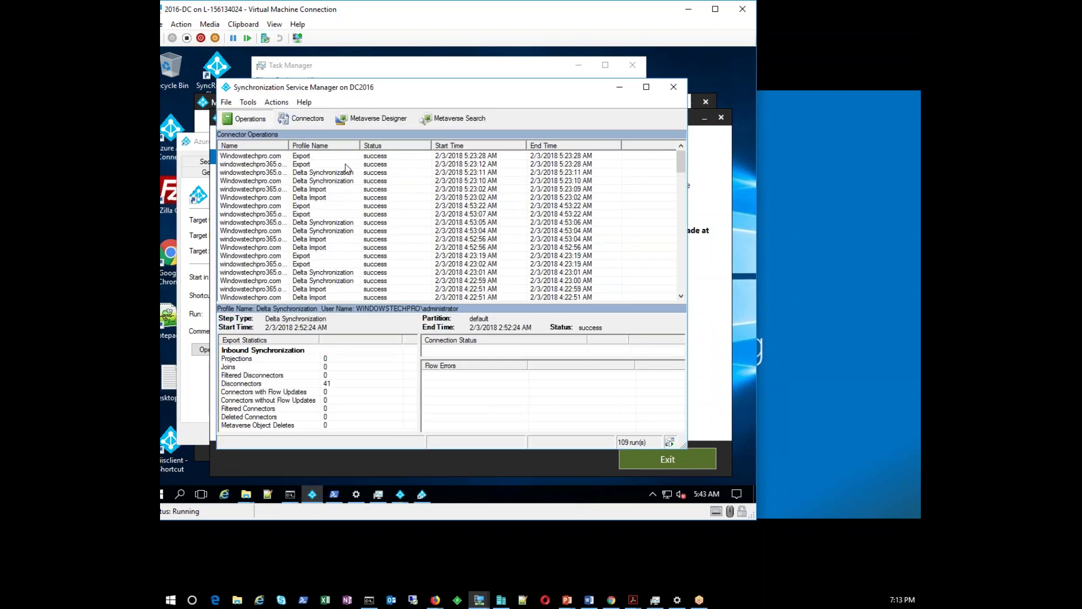
pyautogui.click(350, 166)
pyautogui.click(651, 463)
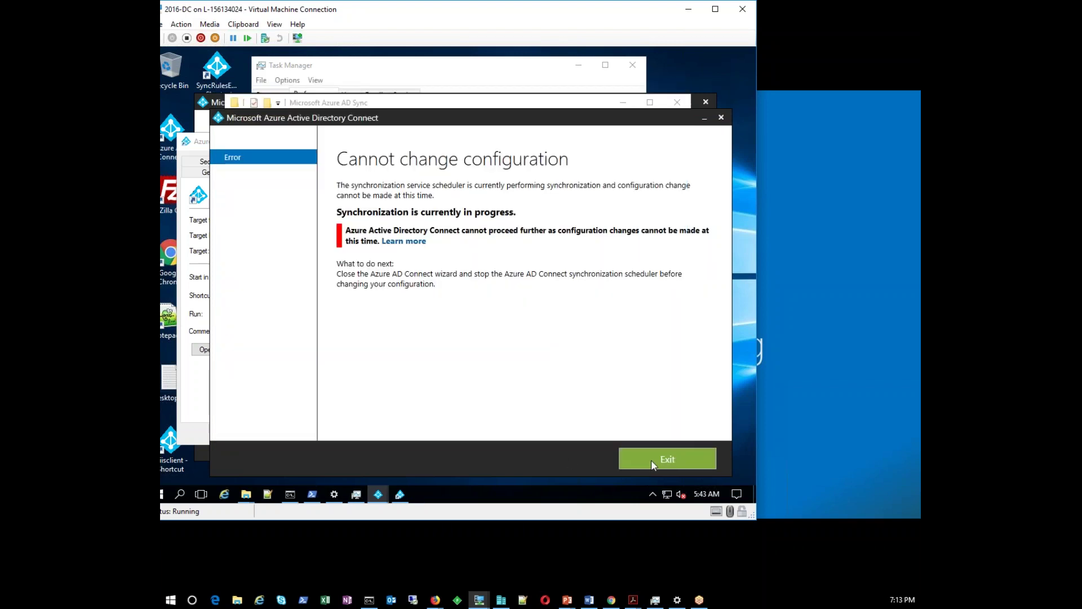
pyautogui.click(651, 463)
pyautogui.doubleClick(395, 259)
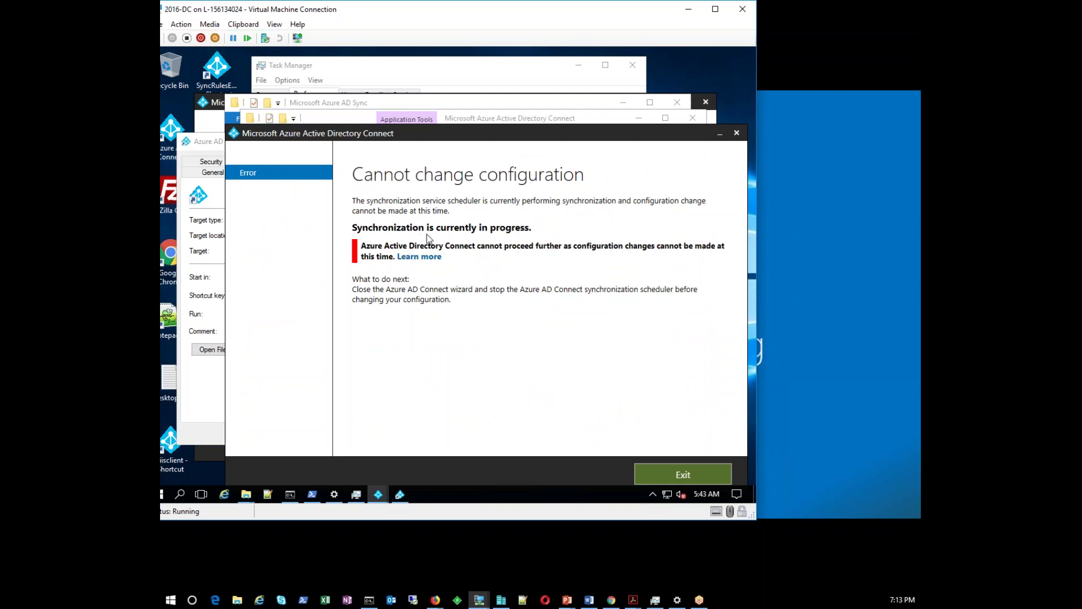
# Exit the wizard and open Synchronization Service Manager to view the 4:53:22 AM export and 5:23:11 AM delta sync runs
pyautogui.click(642, 478)
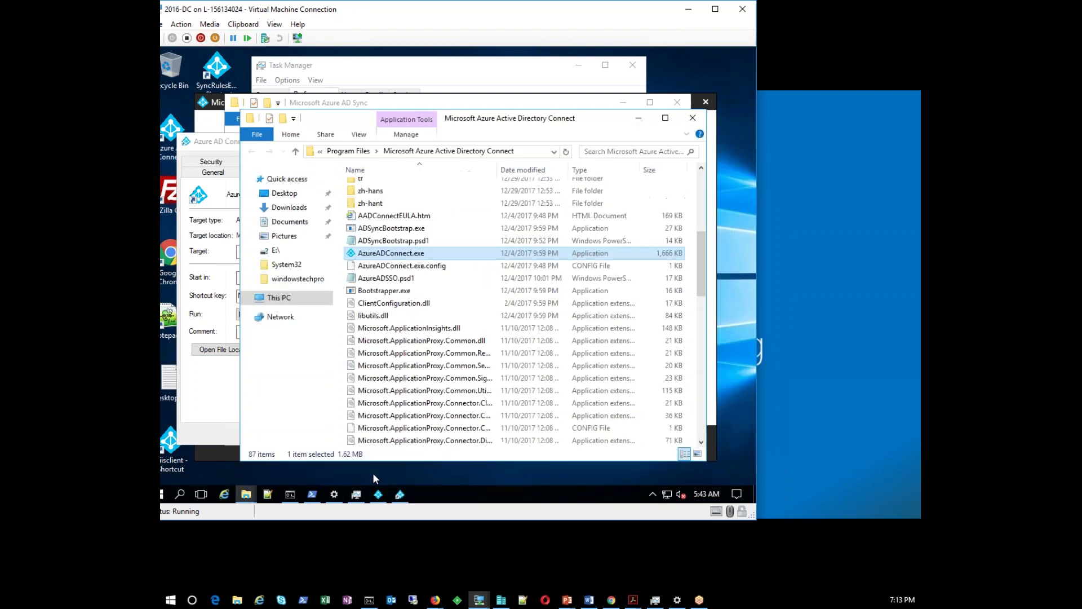
pyautogui.doubleClick(170, 445)
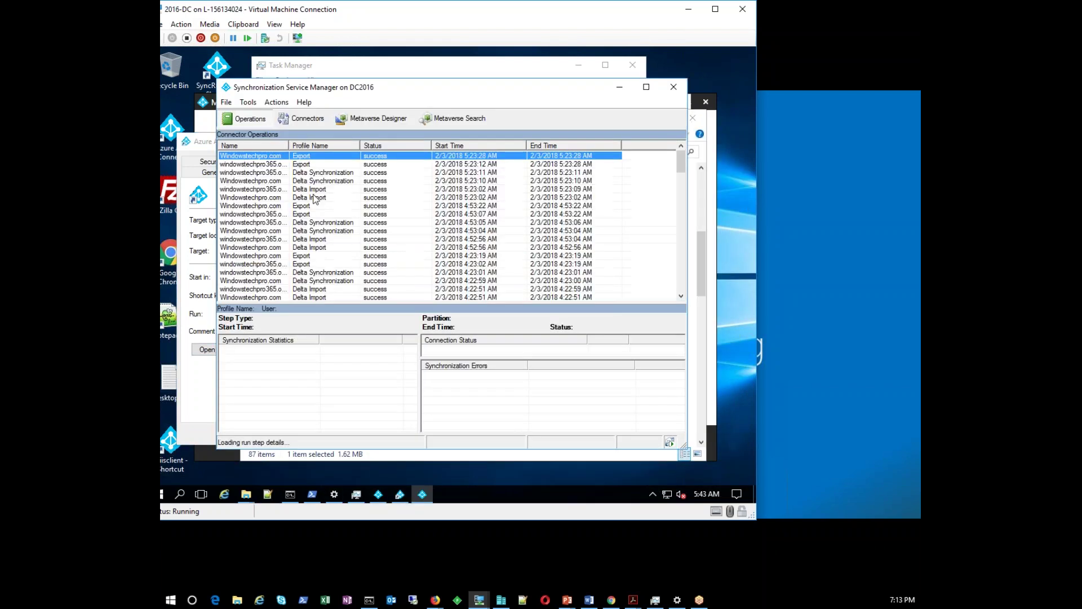
pyautogui.click(318, 207)
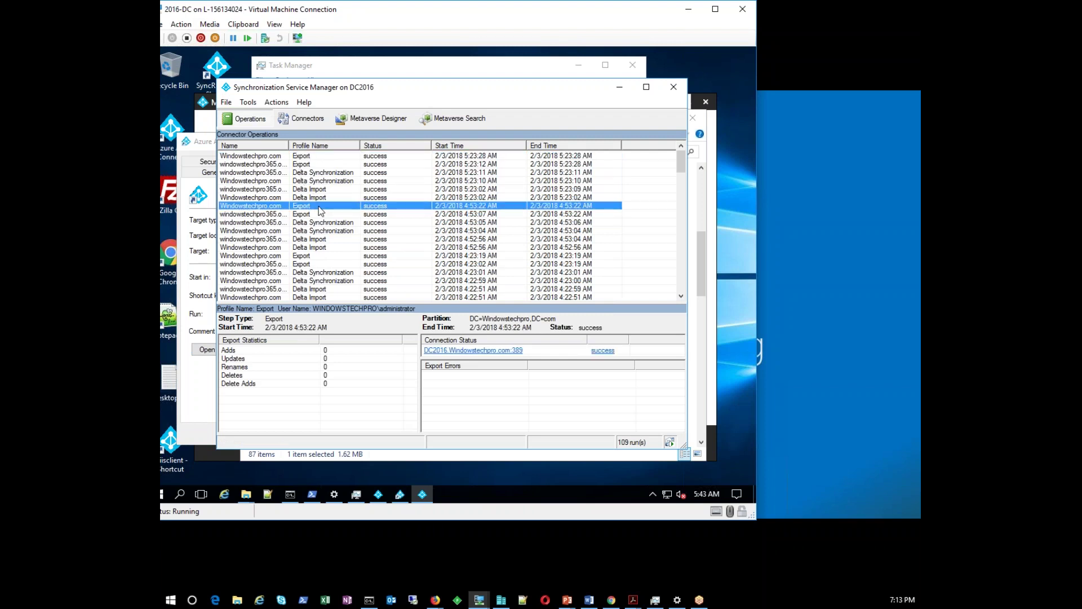
pyautogui.click(339, 173)
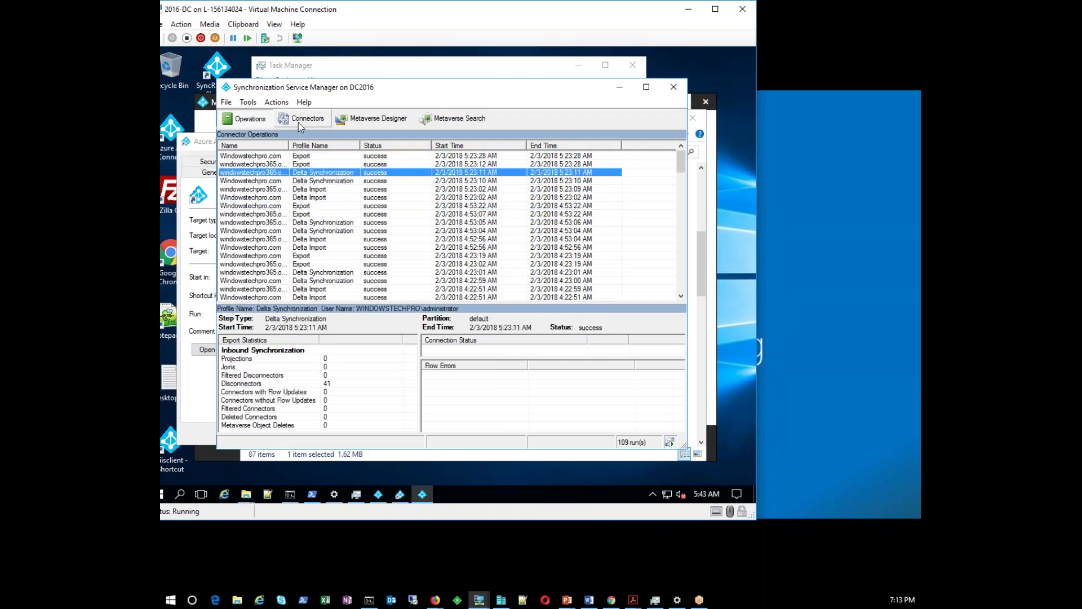
# Recheck the 5:23:11 Delta Synchronization and latest Windowstechpro.com export runs, then switch to PowerShell
pyautogui.click(303, 118)
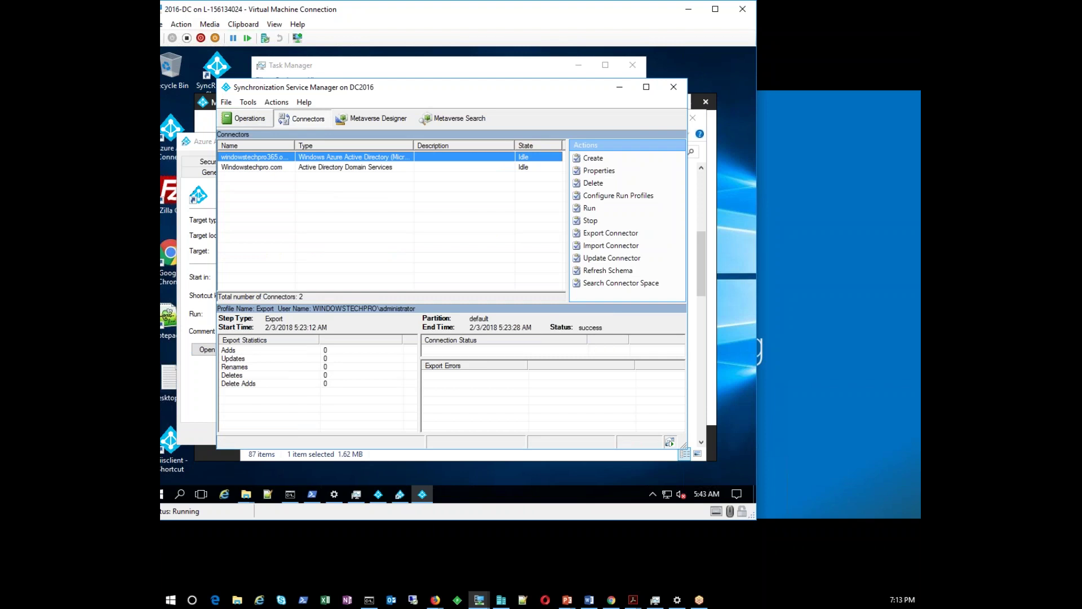
pyautogui.click(243, 118)
pyautogui.click(226, 102)
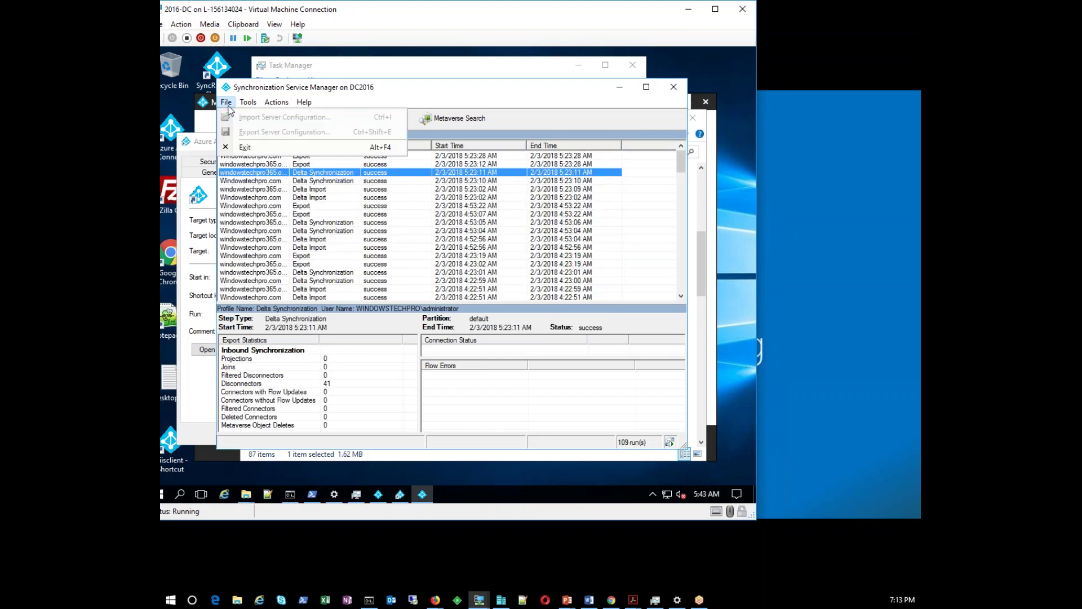
pyautogui.click(292, 226)
pyautogui.click(269, 207)
pyautogui.click(262, 174)
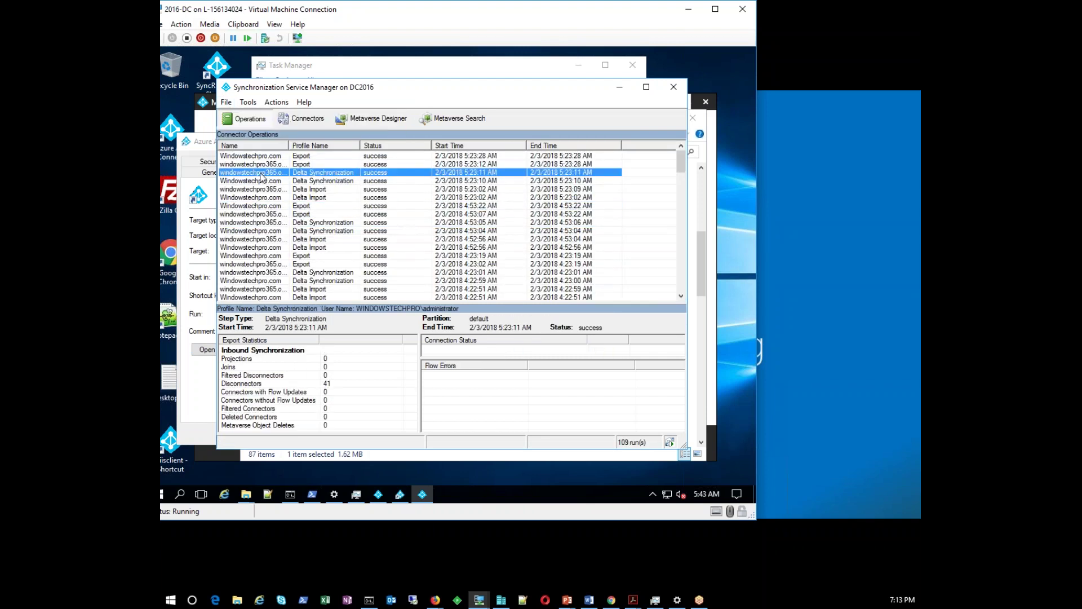
pyautogui.click(253, 157)
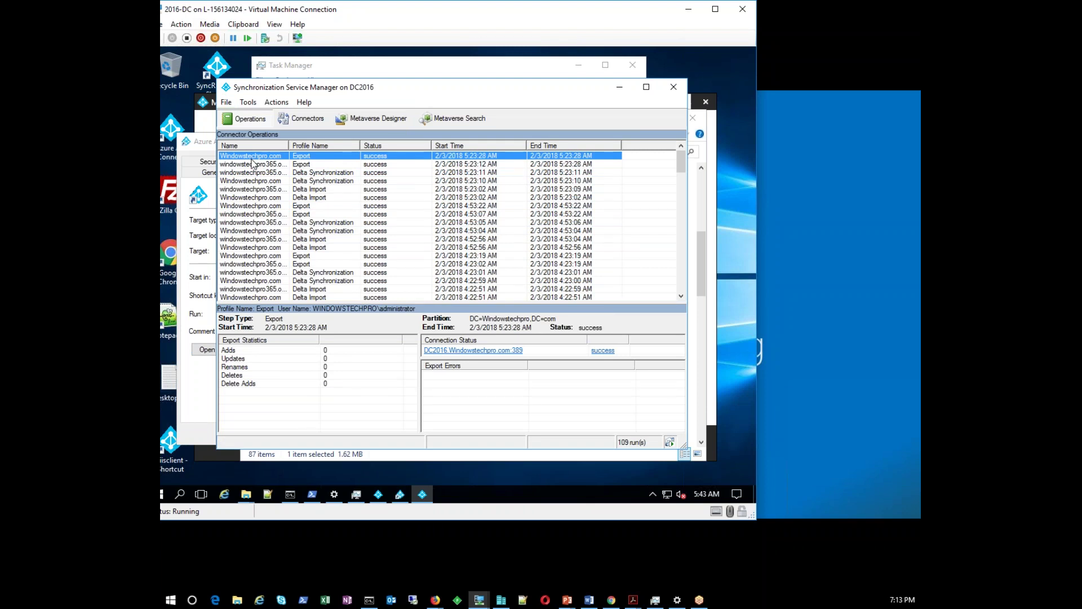
pyautogui.click(317, 489)
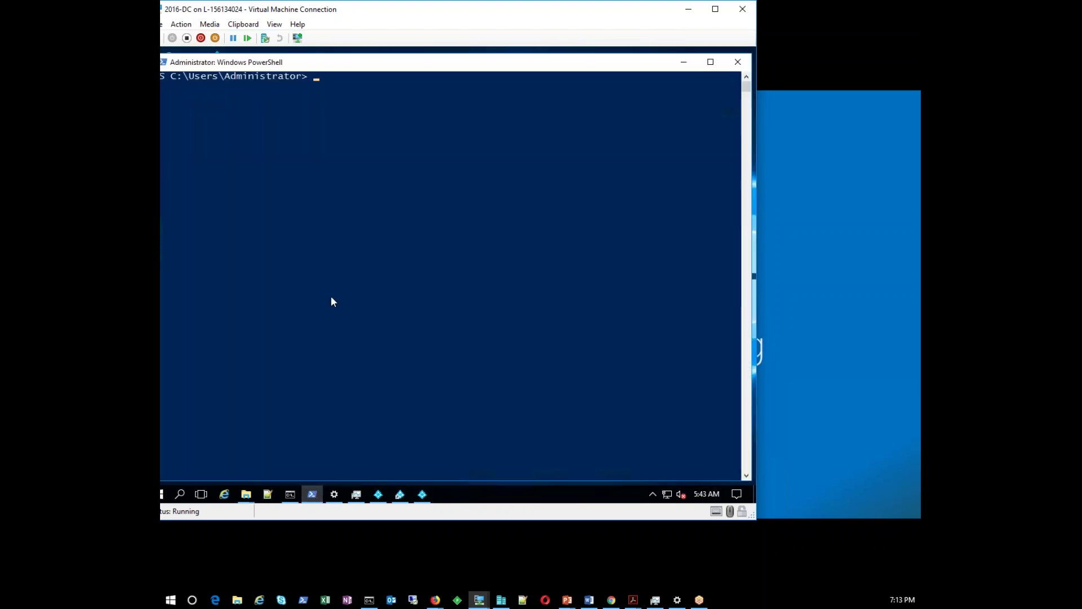
# Run Stop-ADSyncSyncCycle for a Success result, then bring Synchronization Service Manager back to front
pyautogui.write('stop-adsyn')
pyautogui.press('Tab')
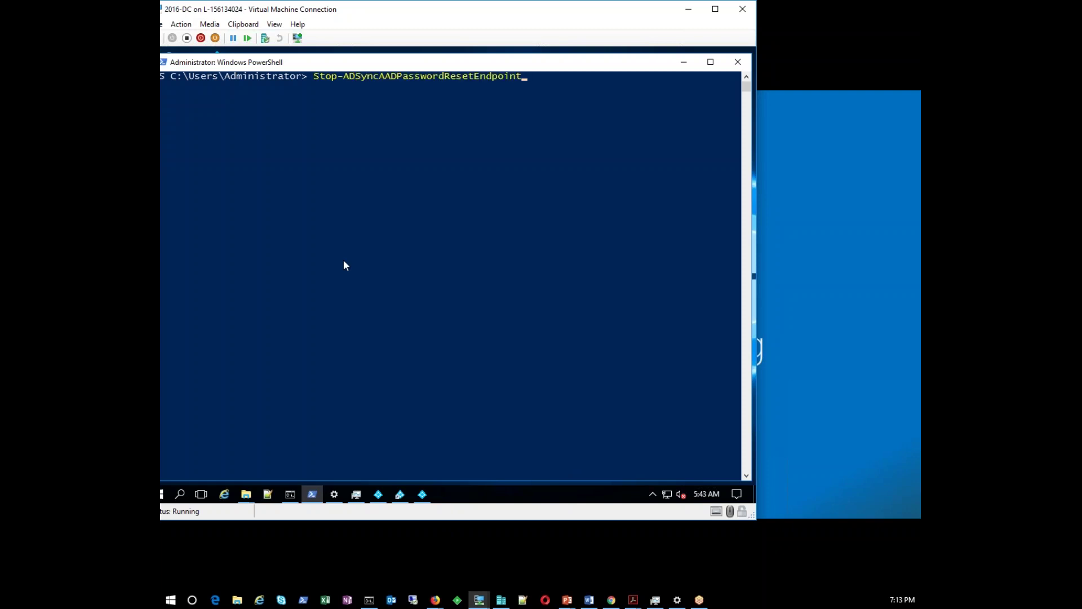
pyautogui.press('Tab')
pyautogui.press('Tab')
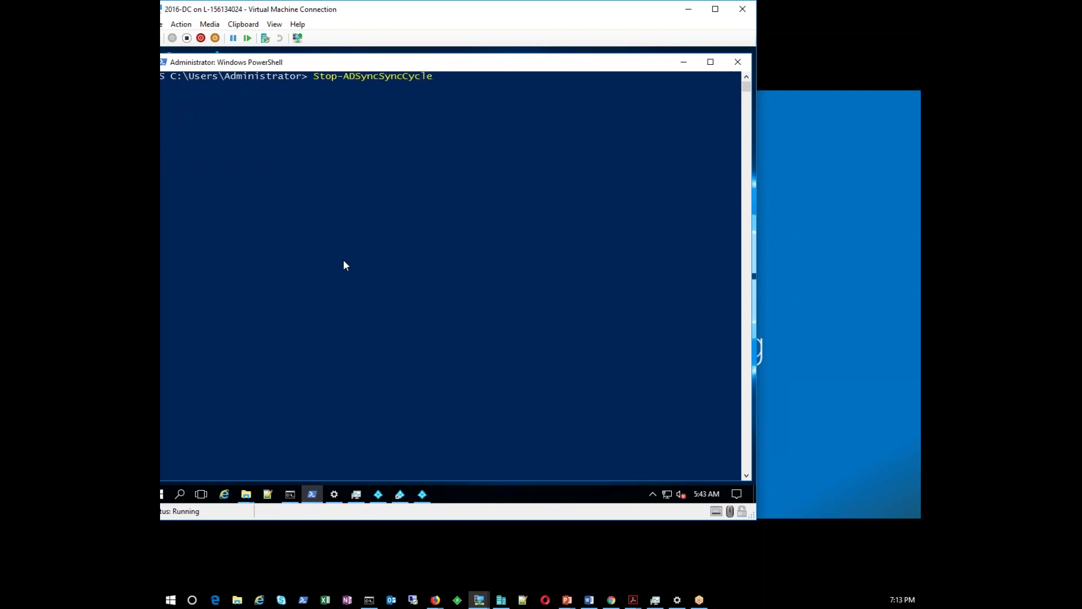
pyautogui.press('Return')
pyautogui.moveTo(389, 67); pyautogui.dragTo(481, 67)
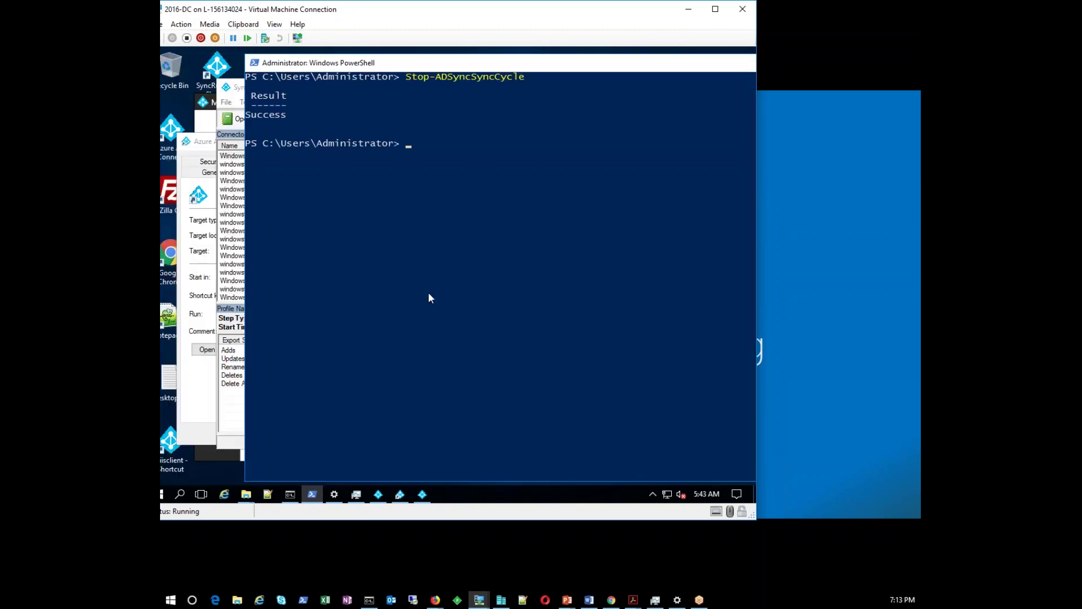
pyautogui.click(238, 258)
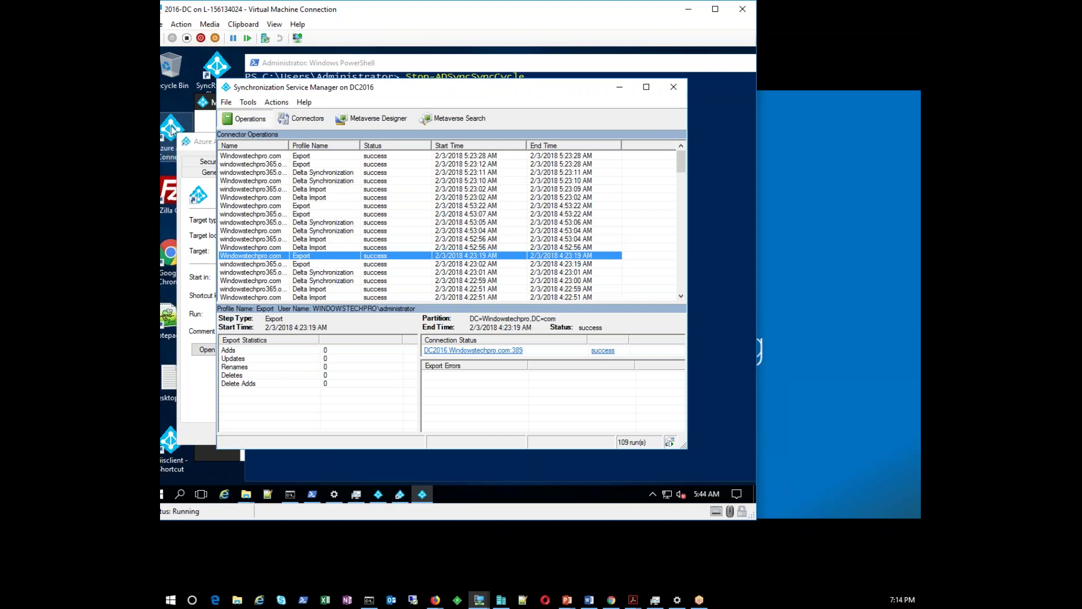
# Launch Azure AD Connect, exit its sync-in-progress error, and close Synchronization Service Manager from the taskbar
pyautogui.doubleClick(170, 128)
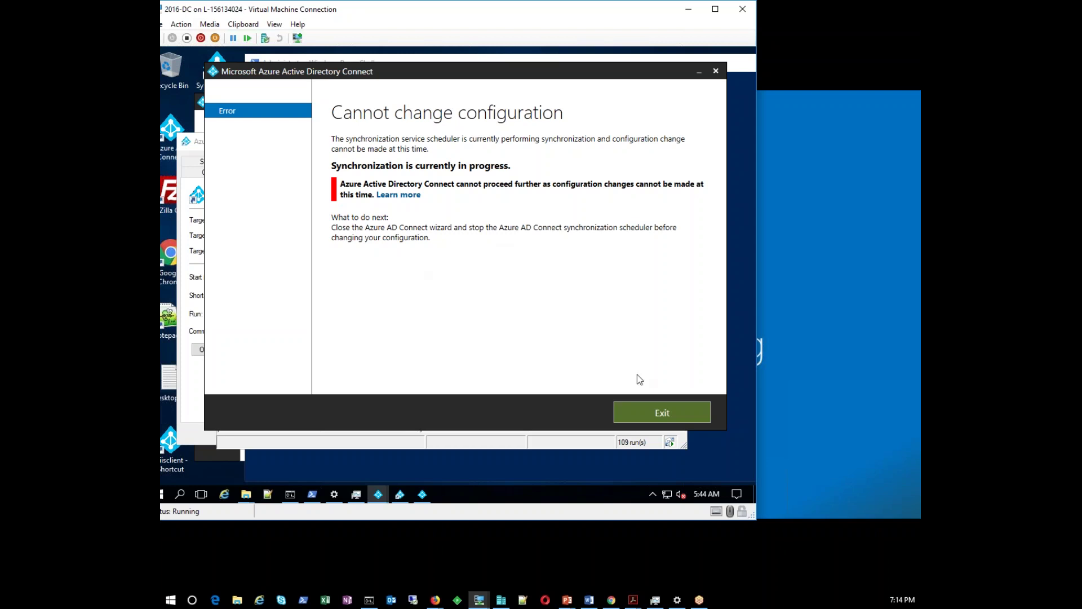
pyautogui.click(657, 412)
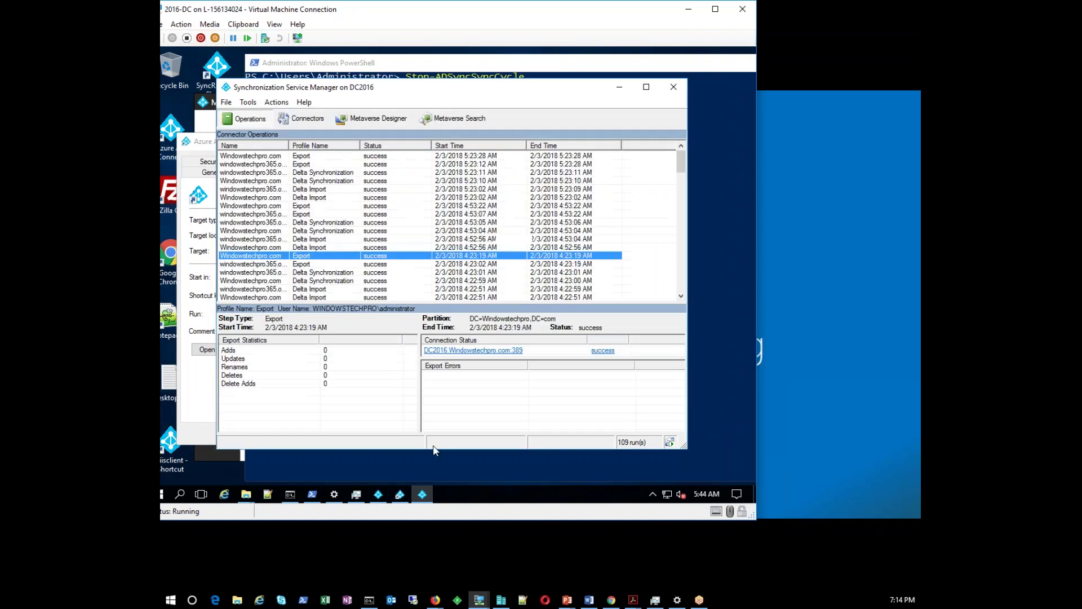
pyautogui.rightClick(422, 493)
pyautogui.click(401, 480)
pyautogui.rightClick(400, 494)
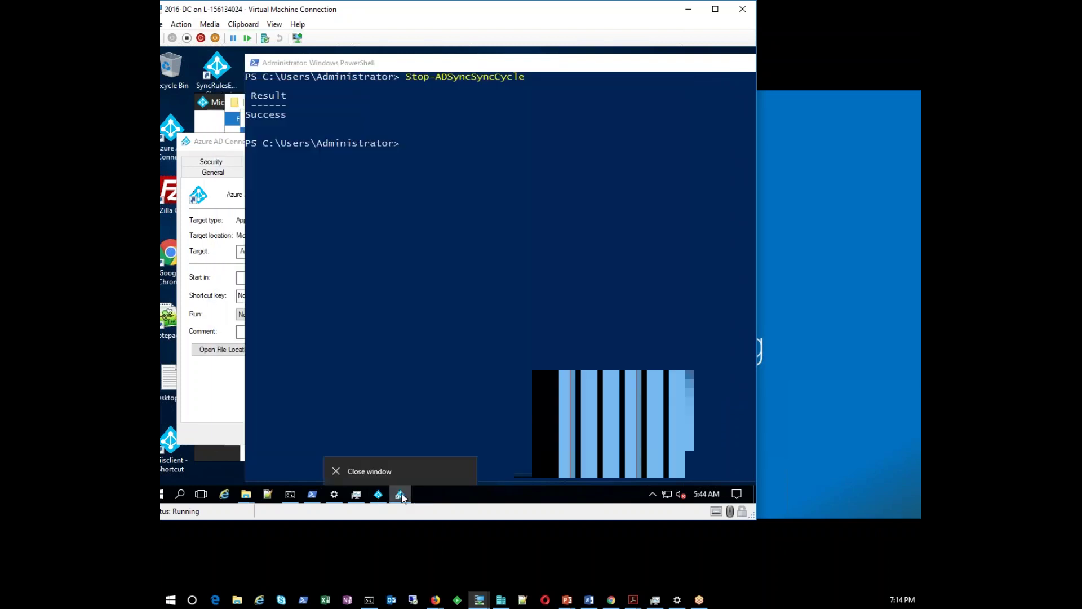
pyautogui.click(378, 496)
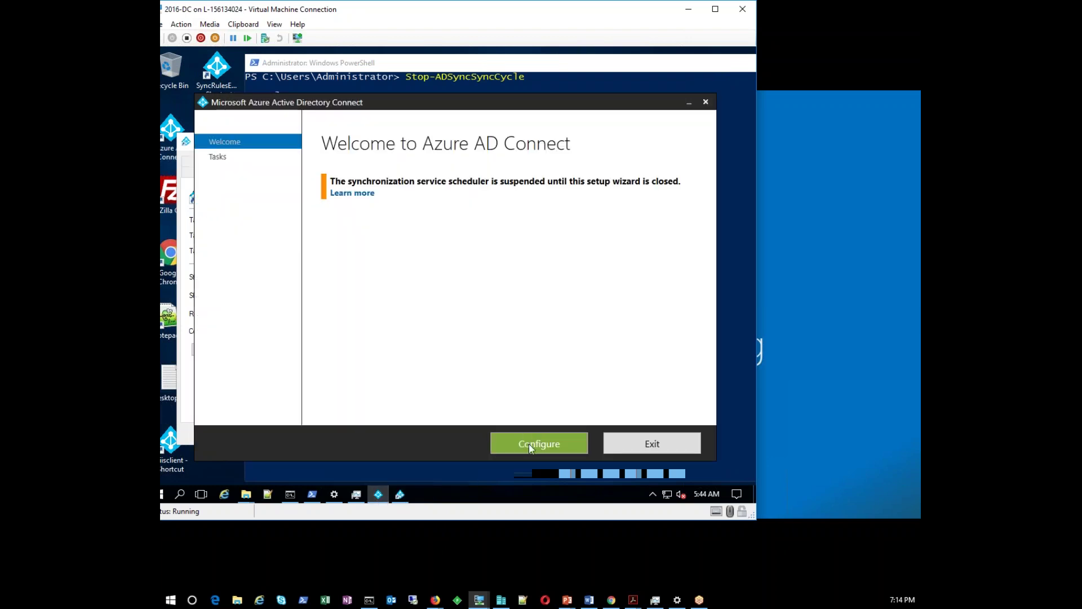
# Exit and relaunch the Azure AD Connect wizard, then choose Configure on the Welcome page
pyautogui.click(642, 445)
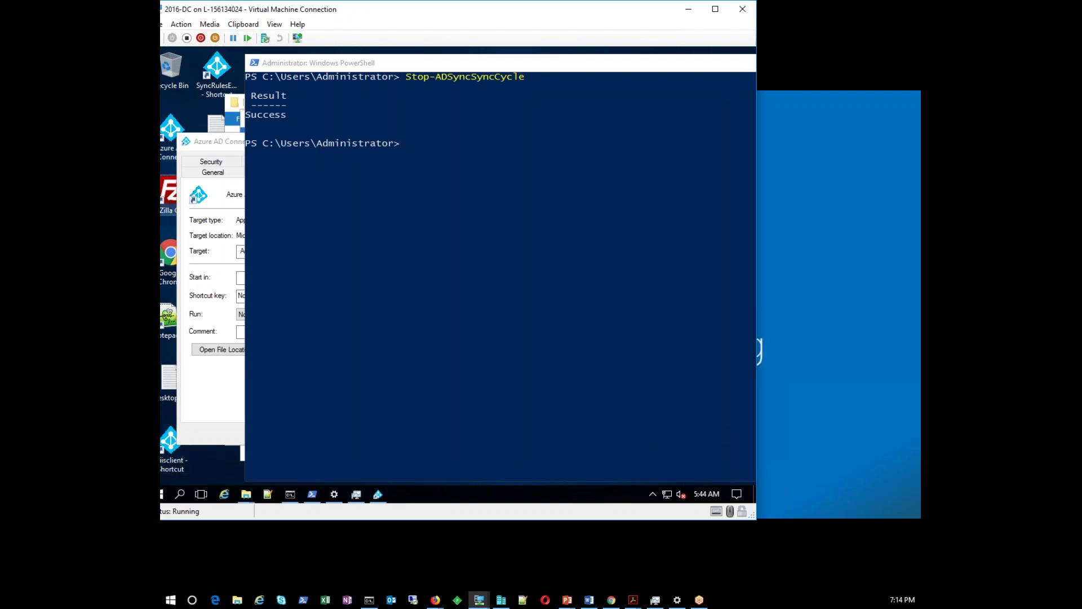
pyautogui.doubleClick(170, 130)
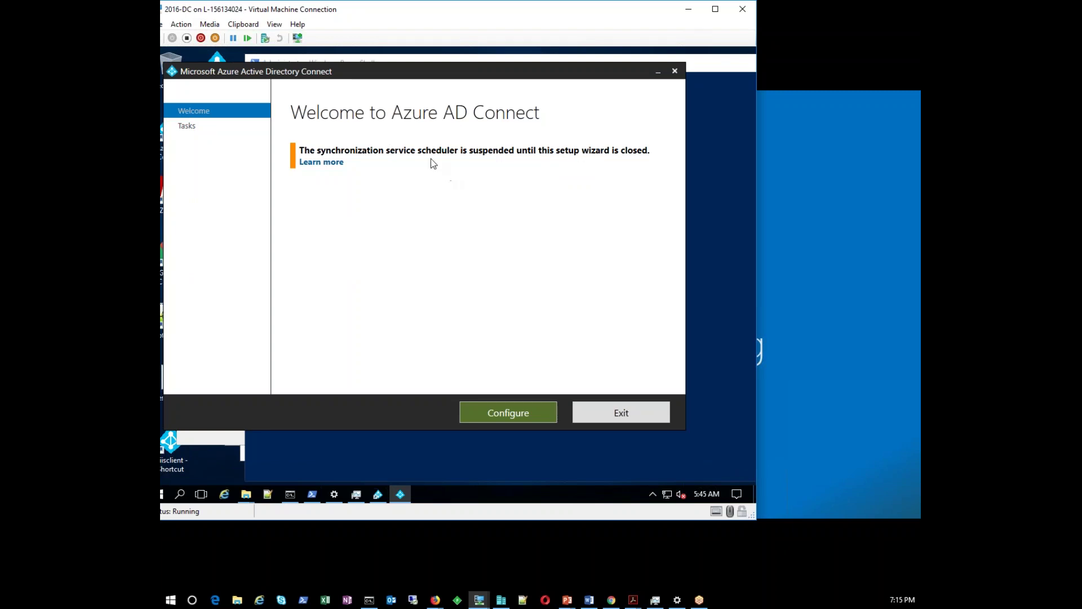
pyautogui.click(335, 478)
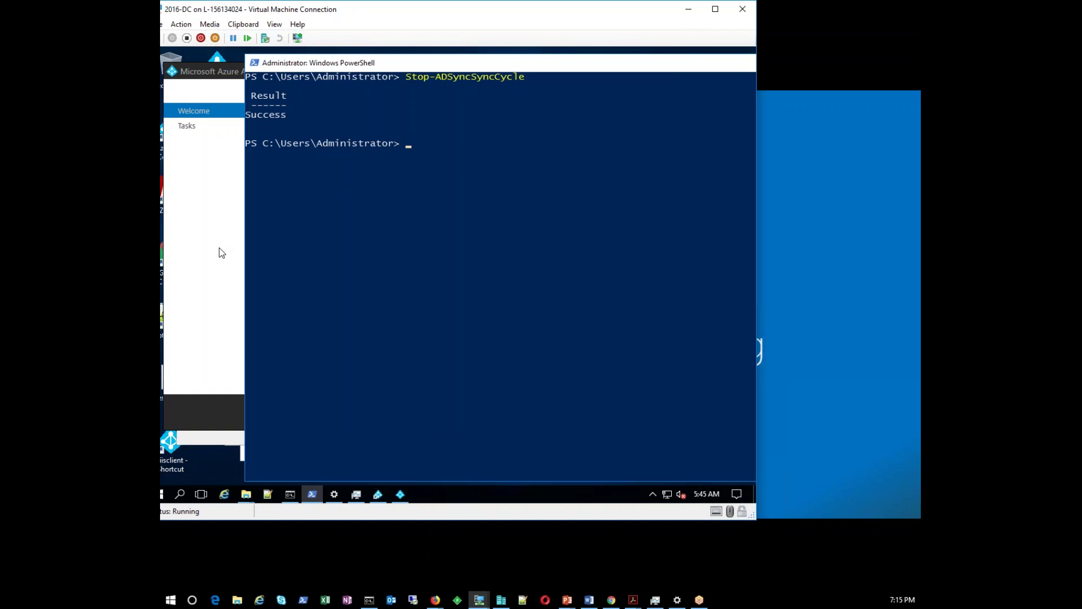
pyautogui.click(220, 251)
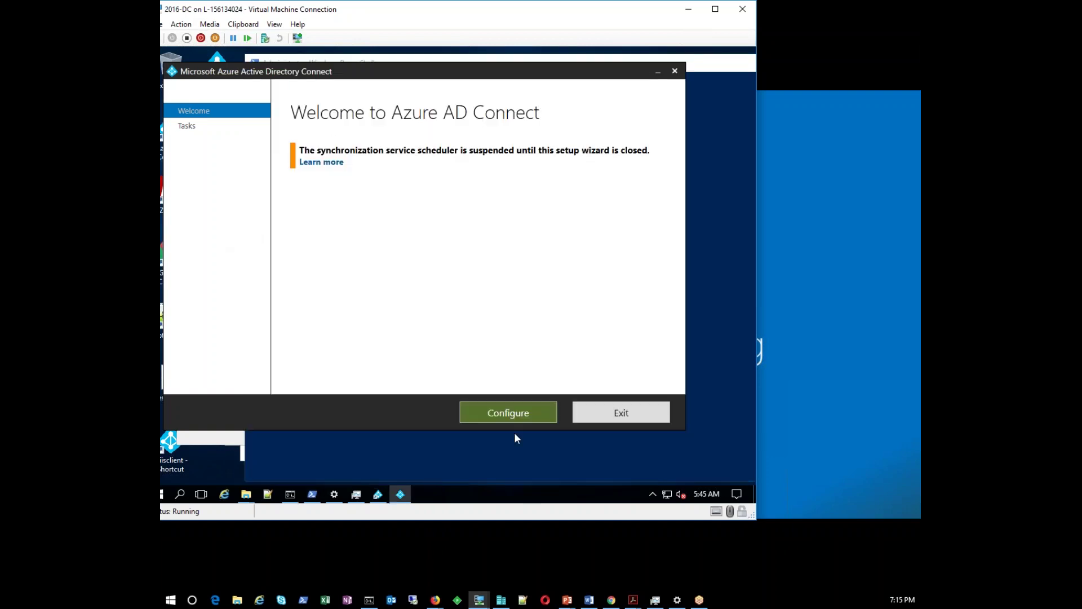
pyautogui.click(510, 415)
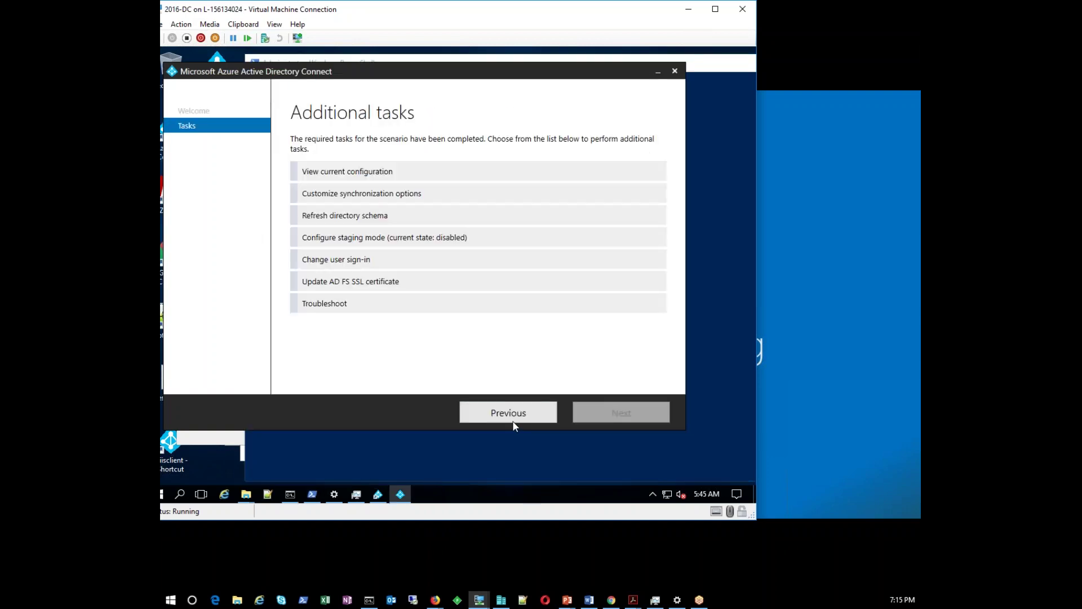
# Review the current configuration, which shows password writeback disabled
pyautogui.click(346, 179)
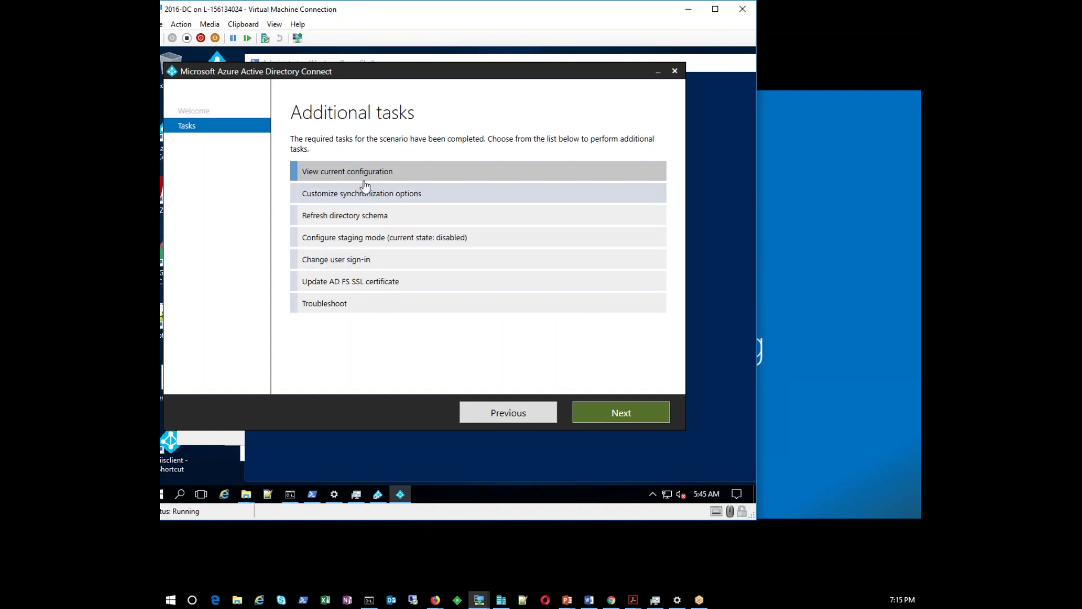
pyautogui.click(606, 409)
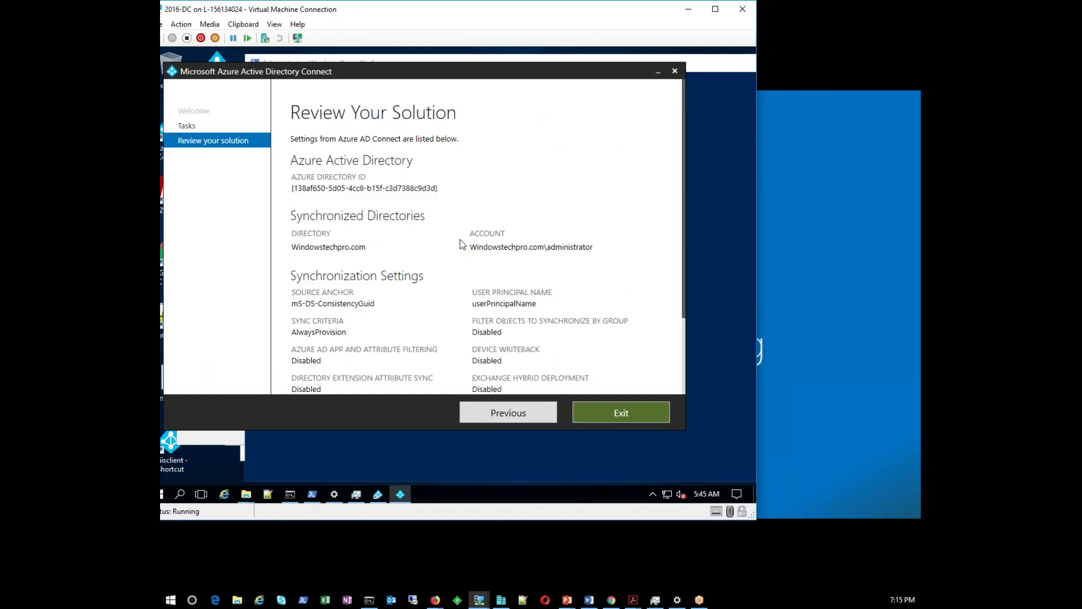
pyautogui.scroll(-3, 473, 273)
pyautogui.scroll(-1, 475, 276)
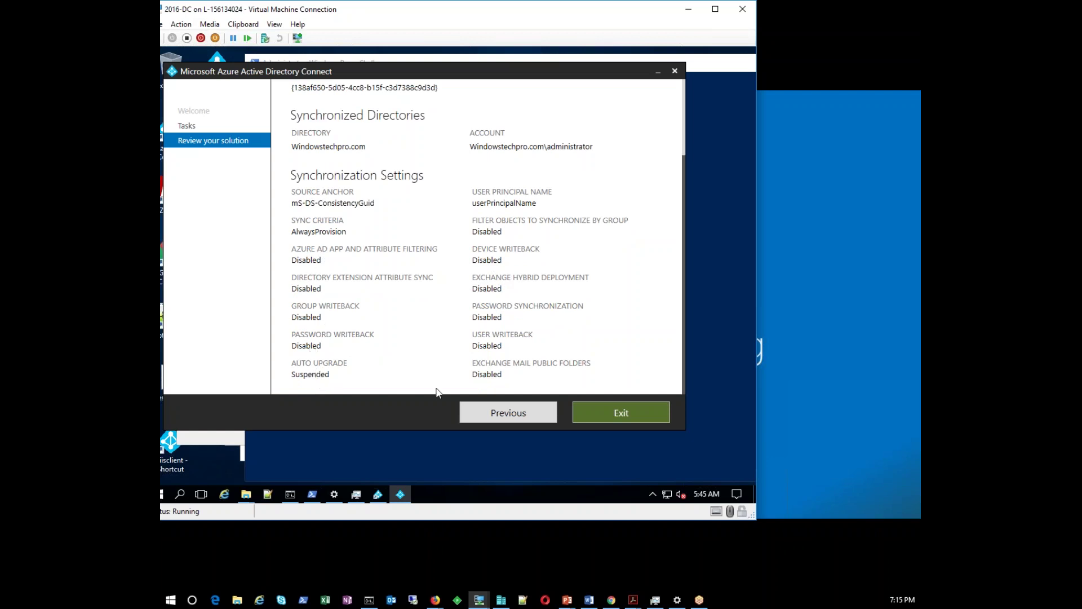
# Return to the tasks list and start Customize synchronization options
pyautogui.click(527, 417)
pyautogui.click(332, 198)
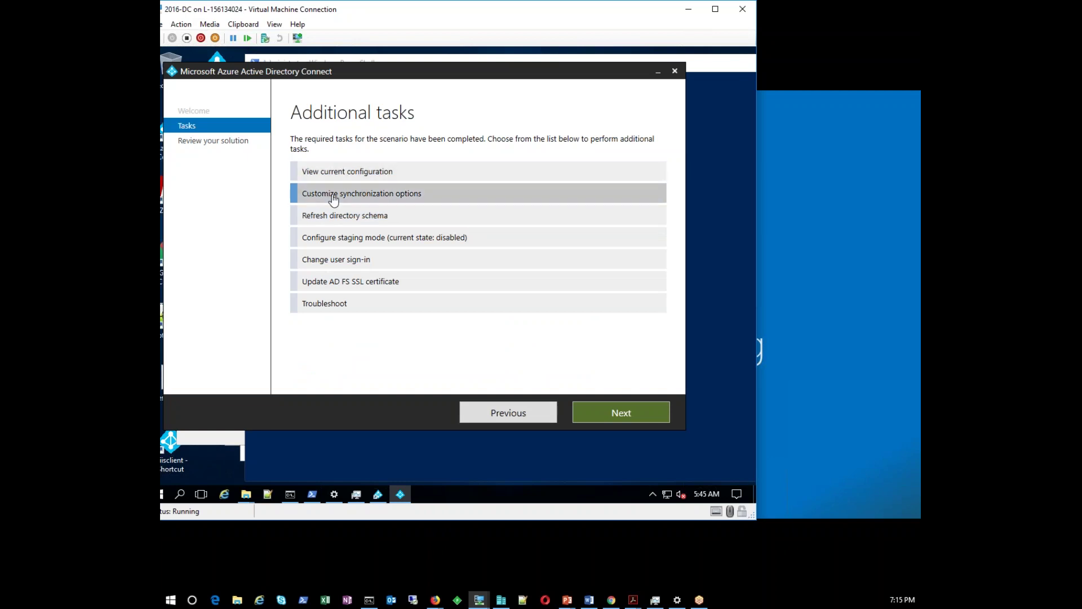
pyautogui.click(597, 415)
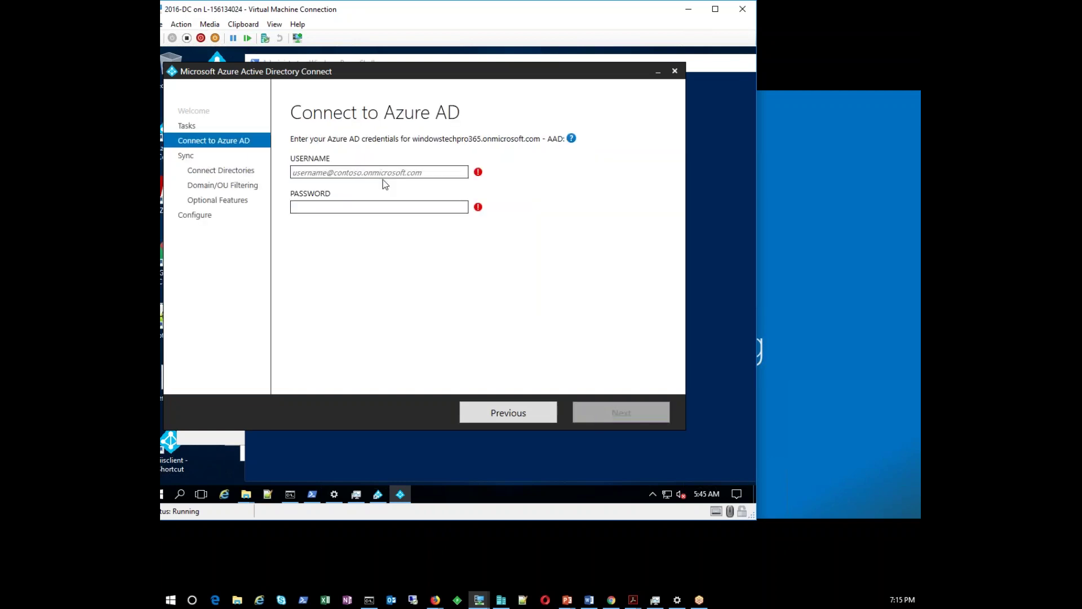
# Enter the Azure AD global admin username and password and submit them
pyautogui.click(292, 172)
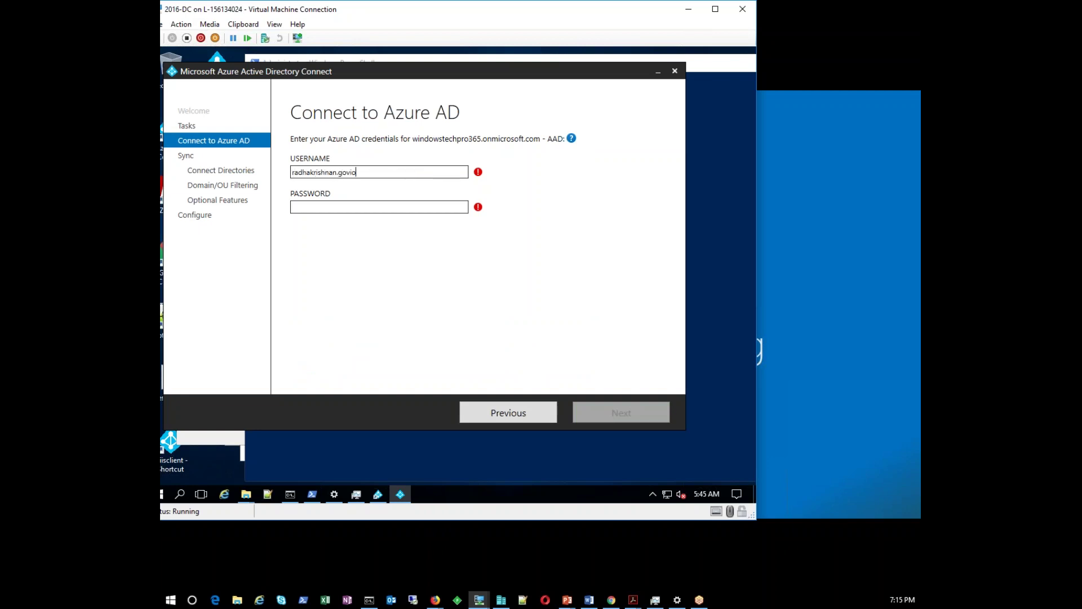
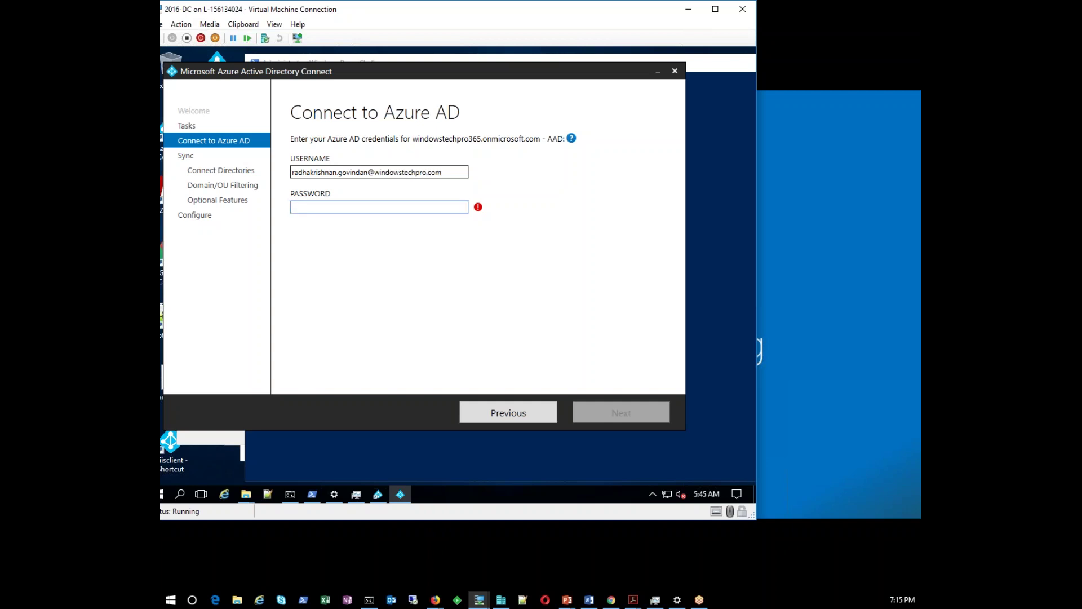
pyautogui.write('••••••••••')
pyautogui.press('Return')
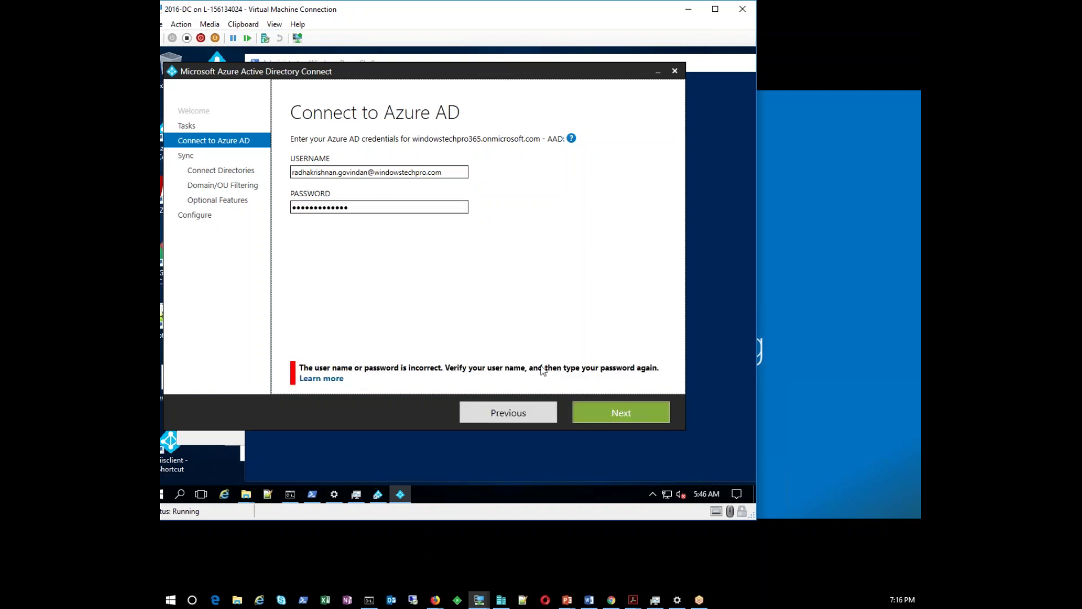
# Retype the Azure AD admin password after the error and resubmit
pyautogui.click(406, 207)
pyautogui.hotkey('ctrl', 'a')
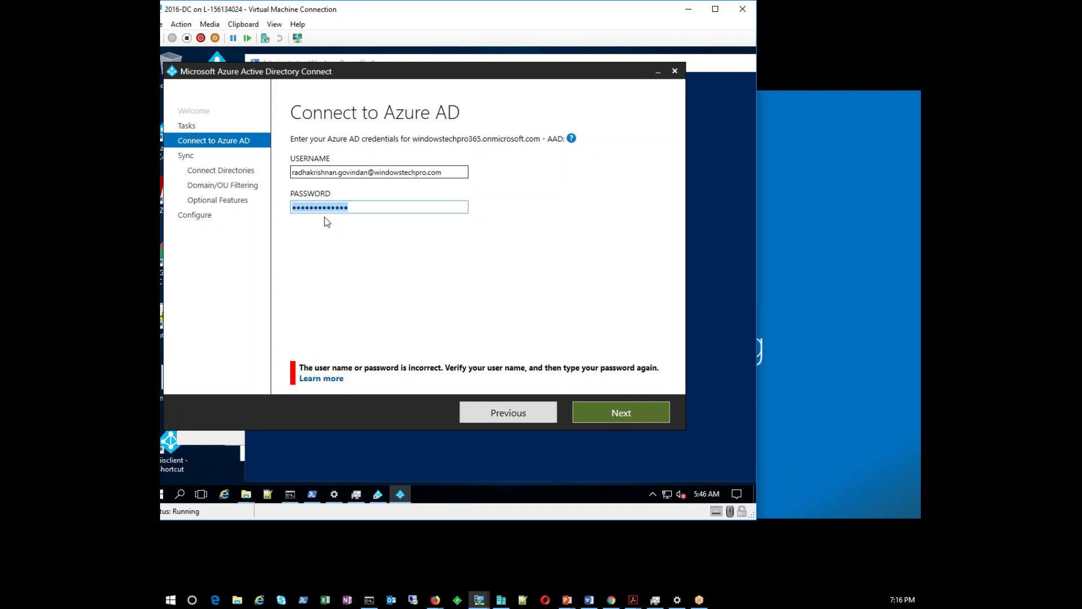
pyautogui.write('*************')
pyautogui.press('Return')
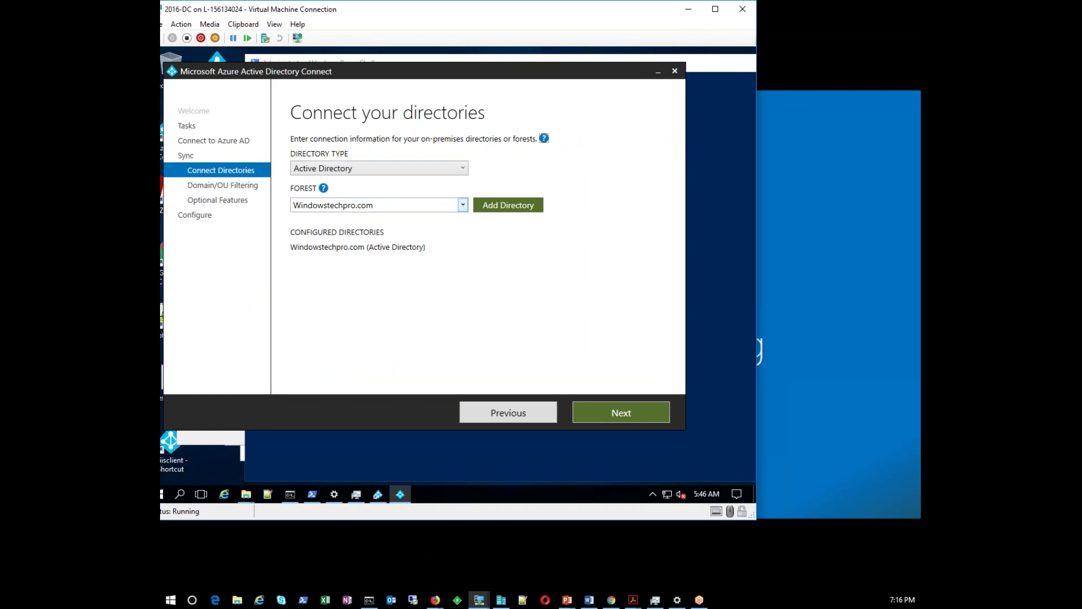
# Keep the Windowstechpro.com domain filtering, enable Password writeback, and continue to Single sign-on
pyautogui.click(596, 412)
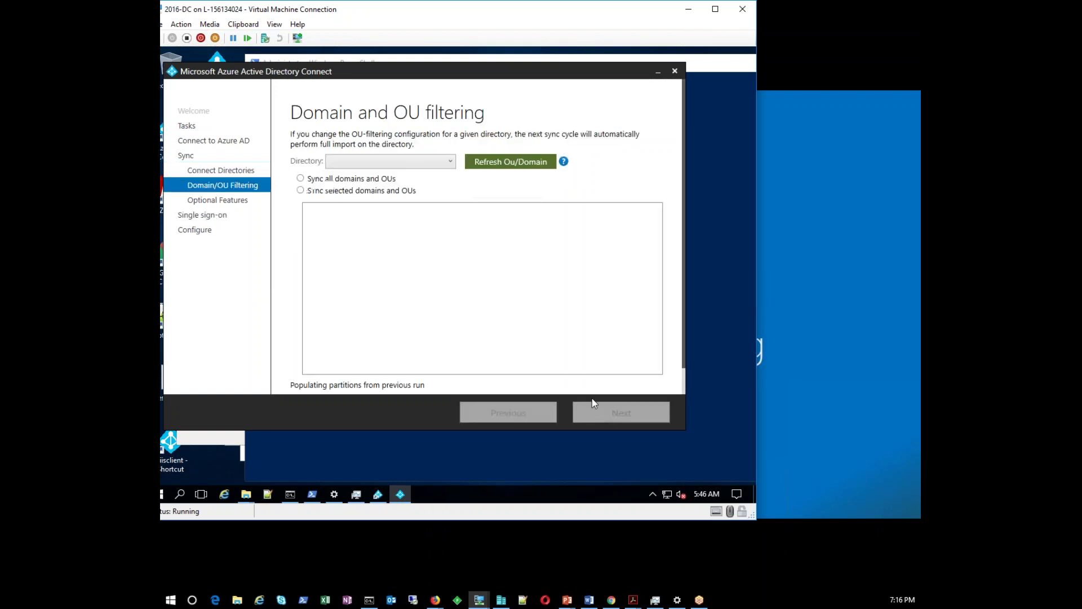
pyautogui.click(311, 209)
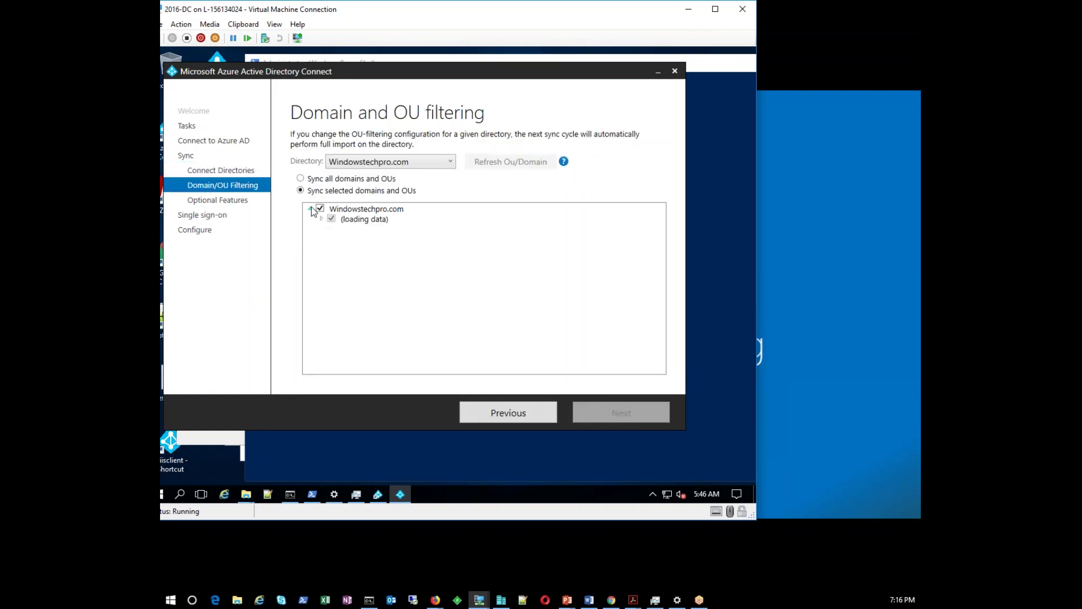
pyautogui.click(610, 419)
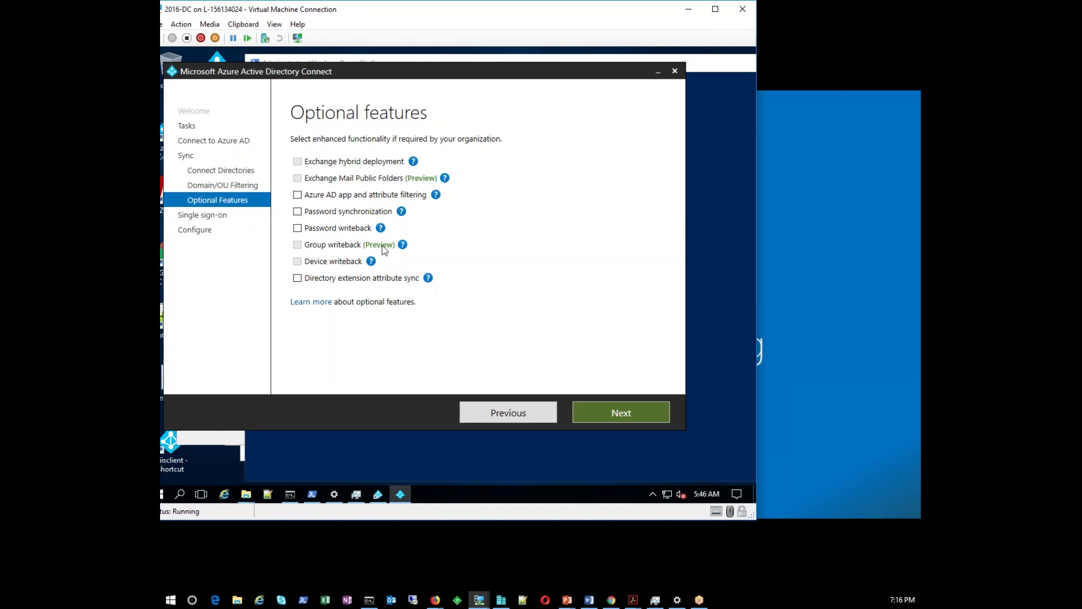
pyautogui.moveTo(404, 248)
pyautogui.click(607, 416)
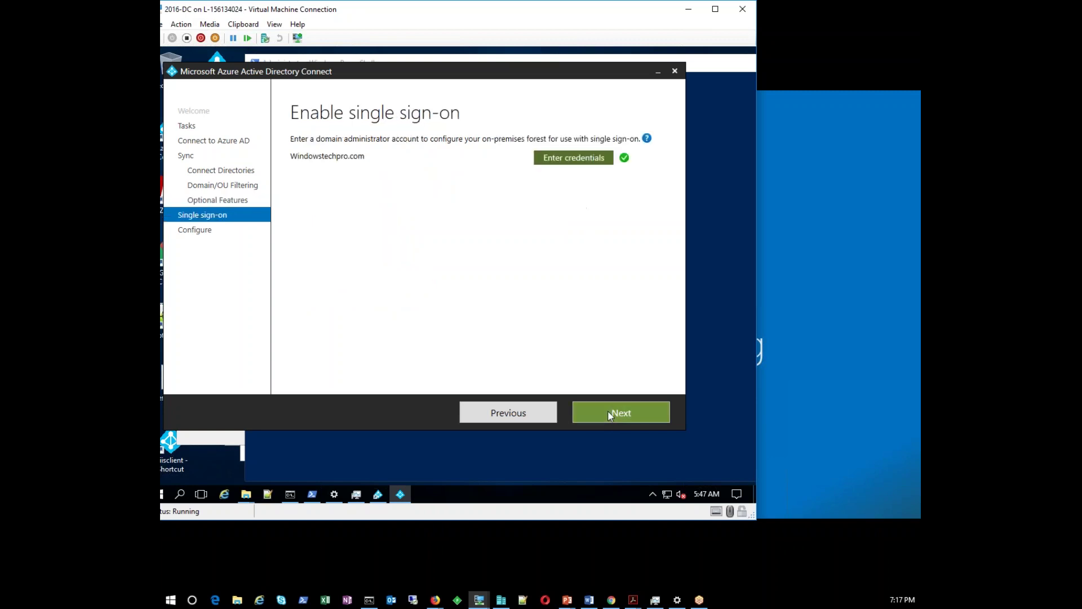
# Start configuring from Ready to configure, briefly checking the PowerShell window meanwhile
pyautogui.click(607, 412)
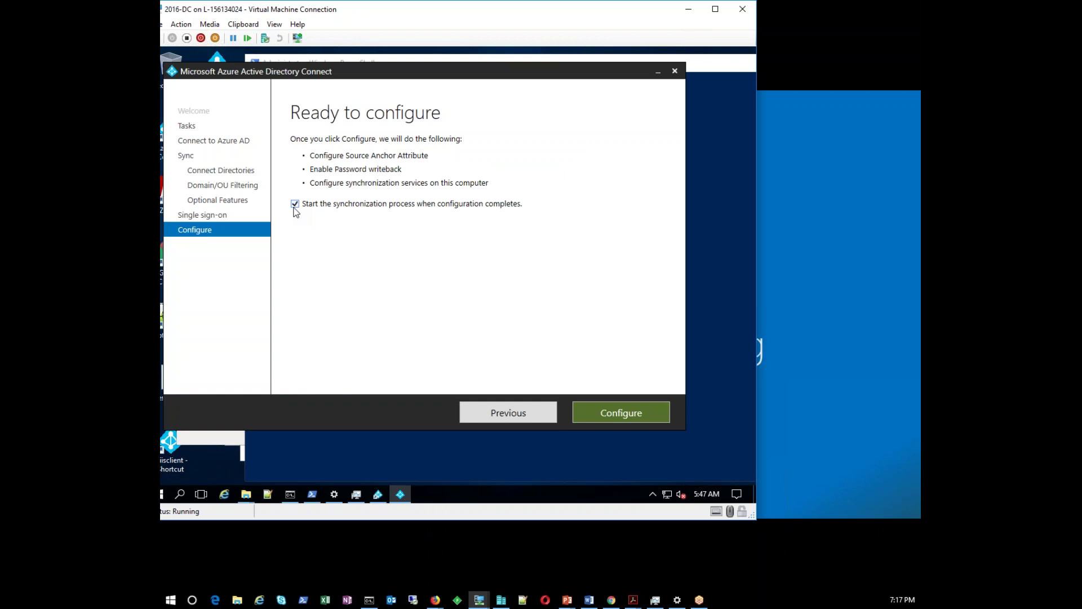
pyautogui.click(604, 411)
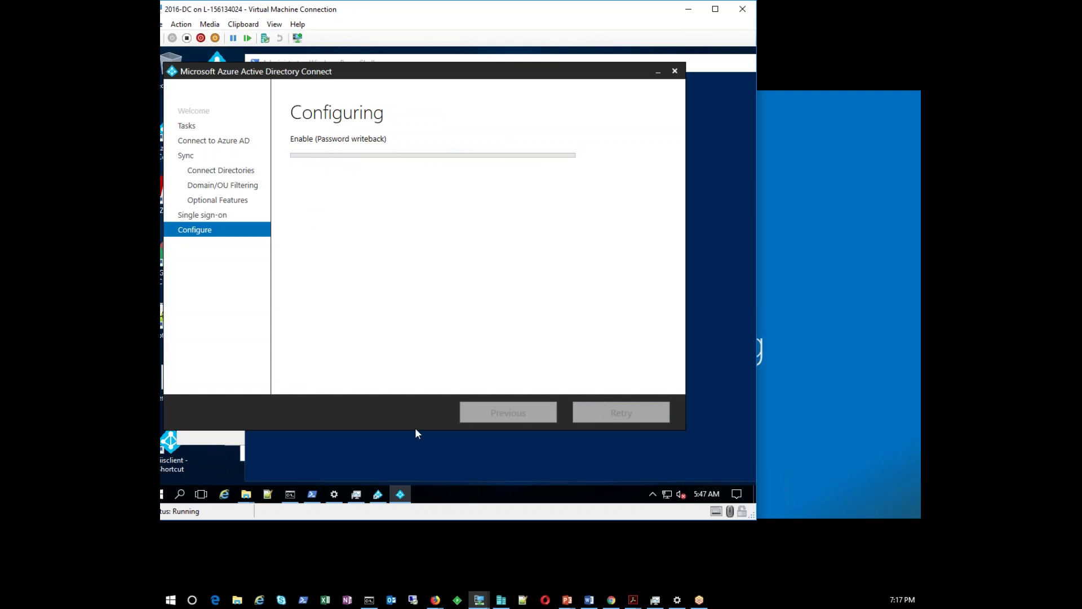
pyautogui.click(349, 469)
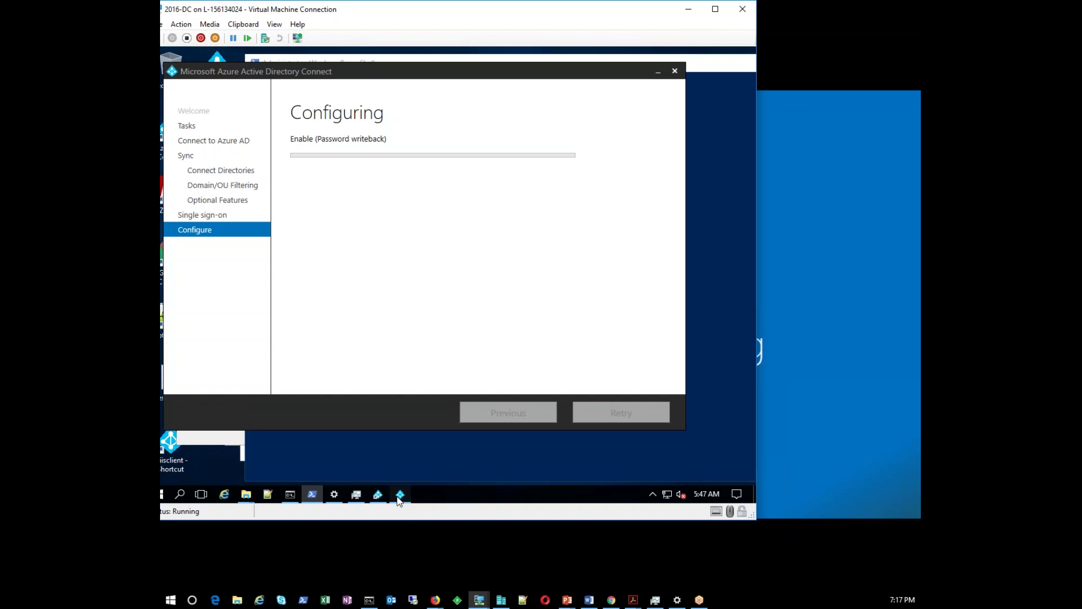
pyautogui.click(401, 495)
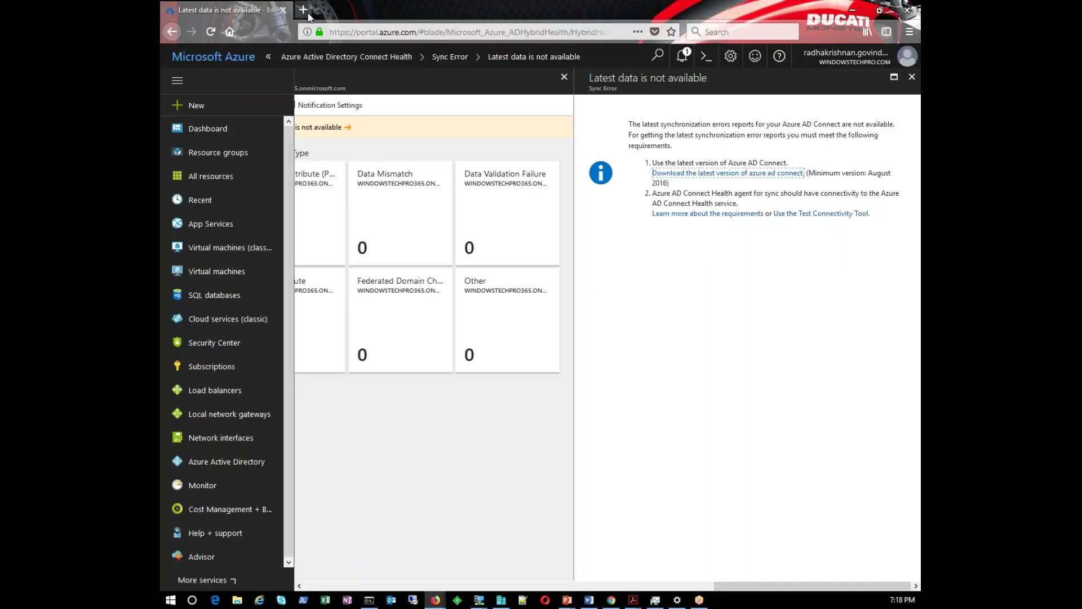
# Close the Connect Health 'latest data not available' sync error details
pyautogui.click(912, 77)
# Close the Health blades and open the directory's Azure AD Connect status, showing Sync Enabled
pyautogui.click(912, 77)
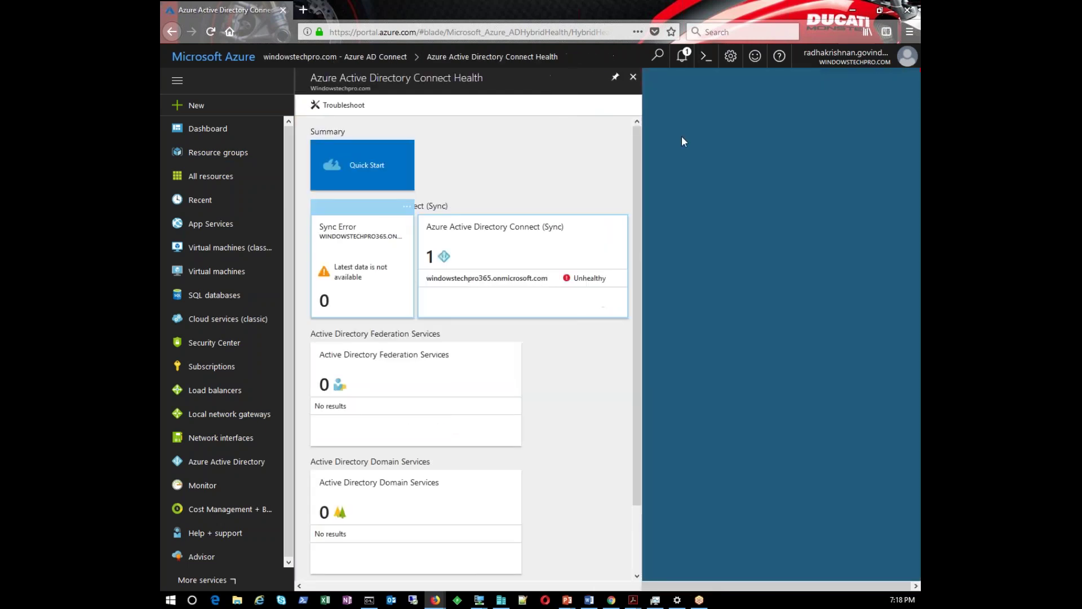
pyautogui.click(633, 77)
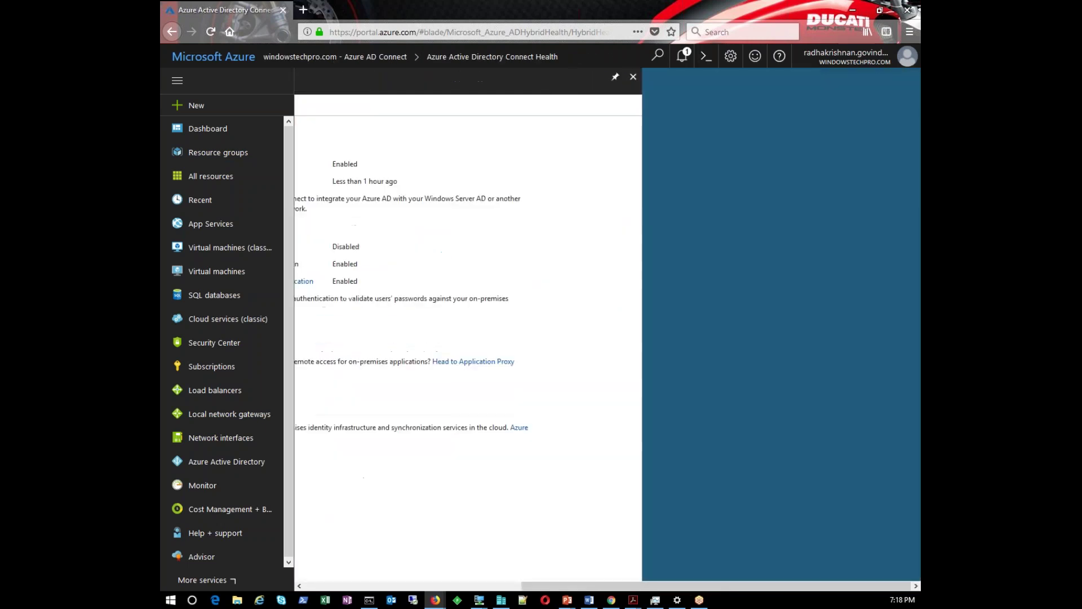
pyautogui.click(232, 466)
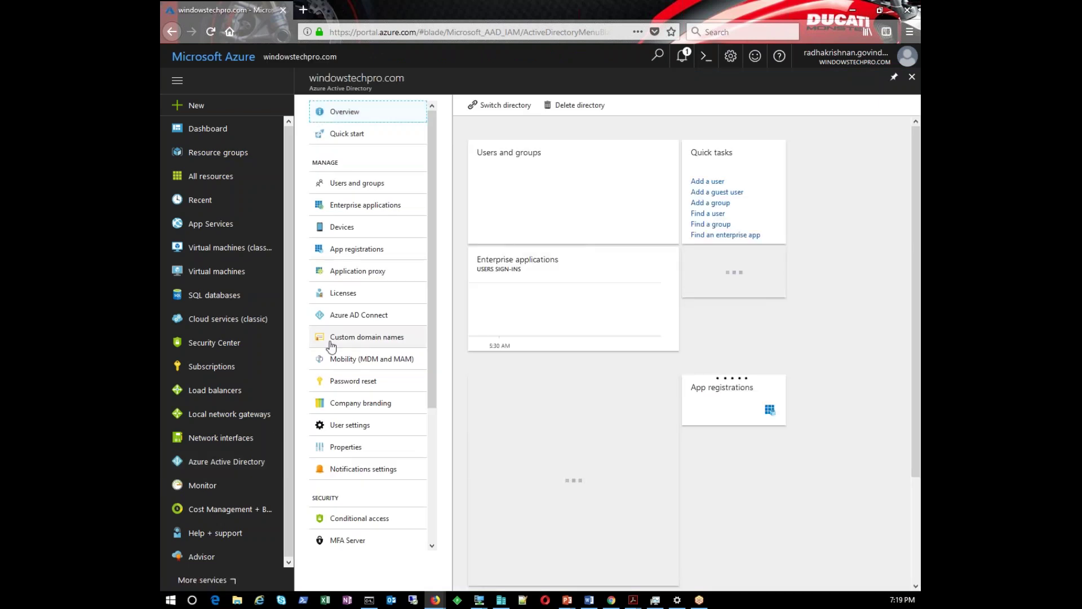
pyautogui.click(357, 317)
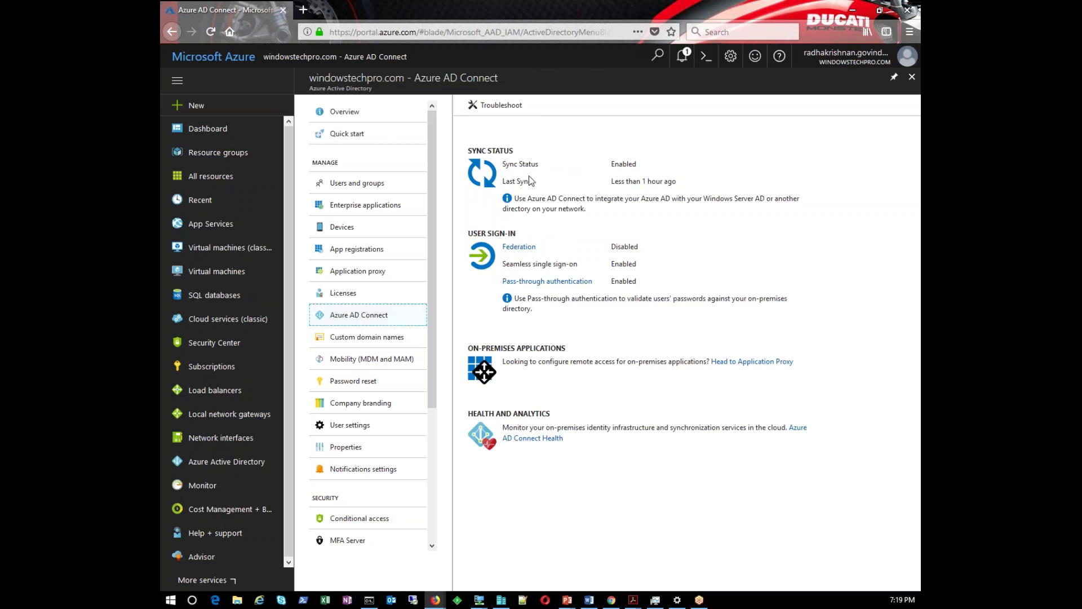
pyautogui.moveTo(506, 164); pyautogui.dragTo(637, 165)
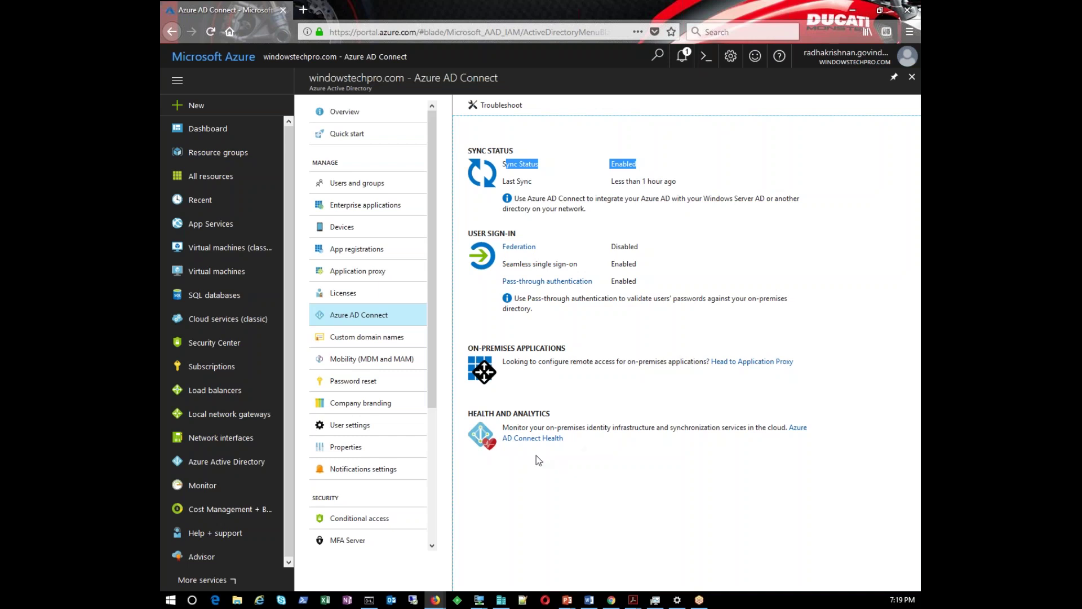
# Check the pass-through authentication agent details, then close them and go to portal search
pyautogui.click(544, 280)
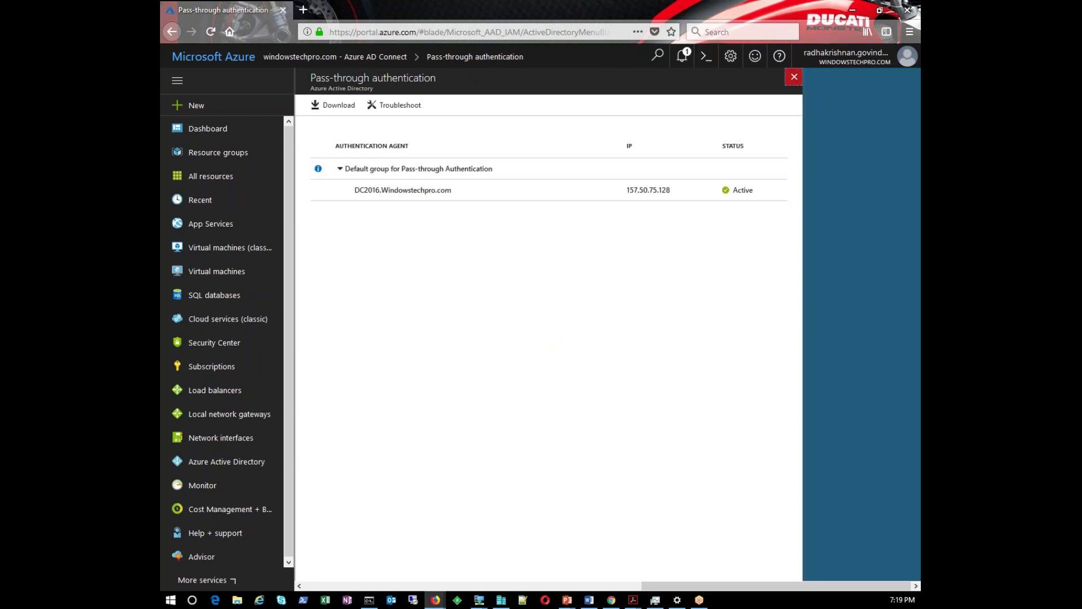
pyautogui.click(794, 76)
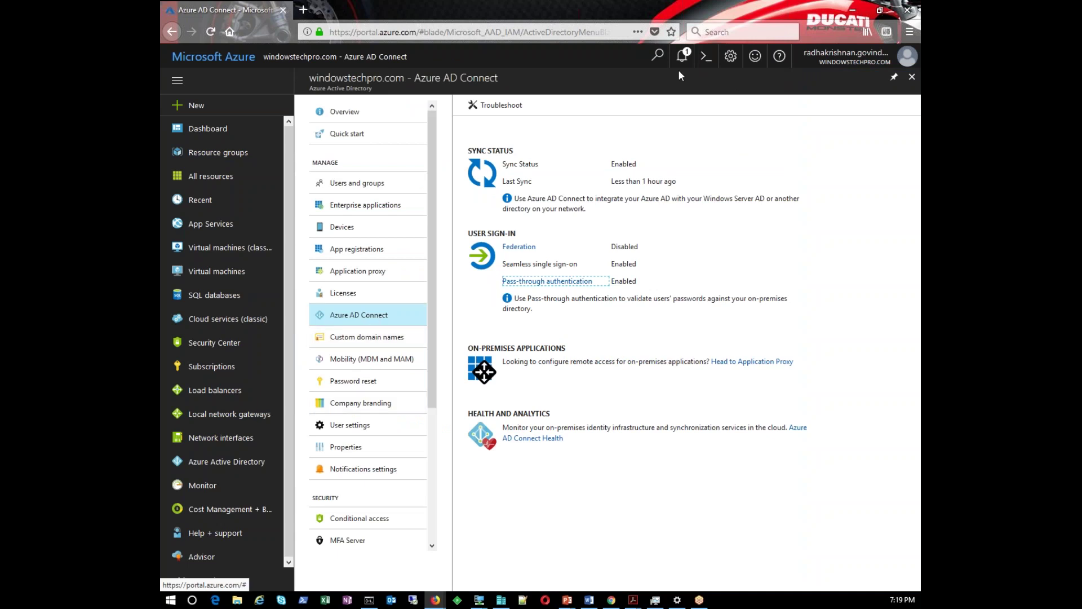
pyautogui.click(657, 55)
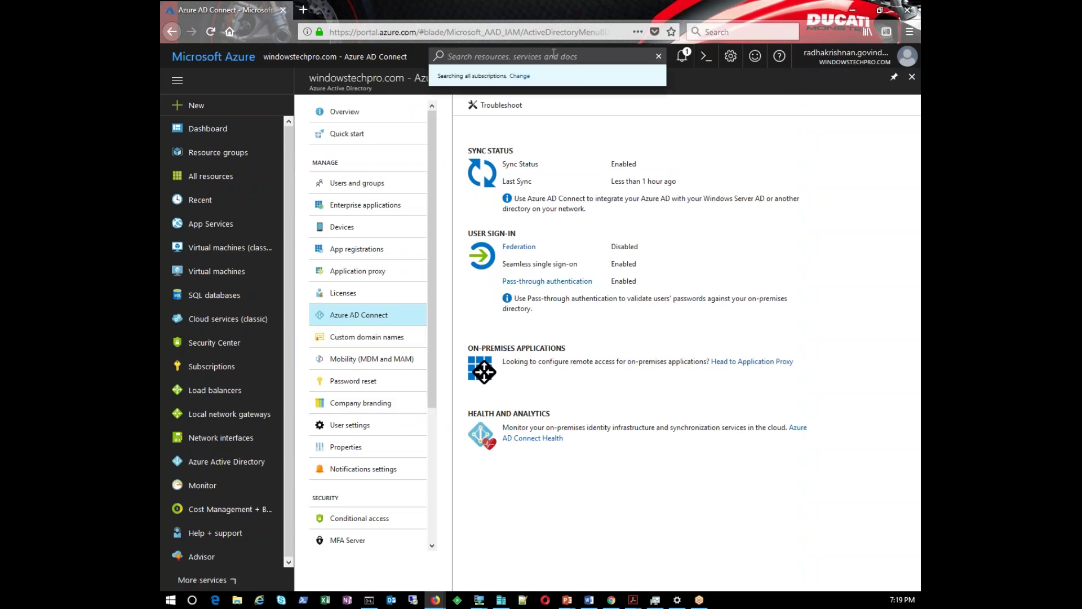
# Search 'health' and open the windowstechpro365.onmicrosoft.com sync service in Azure AD Connect Health
pyautogui.write('health')
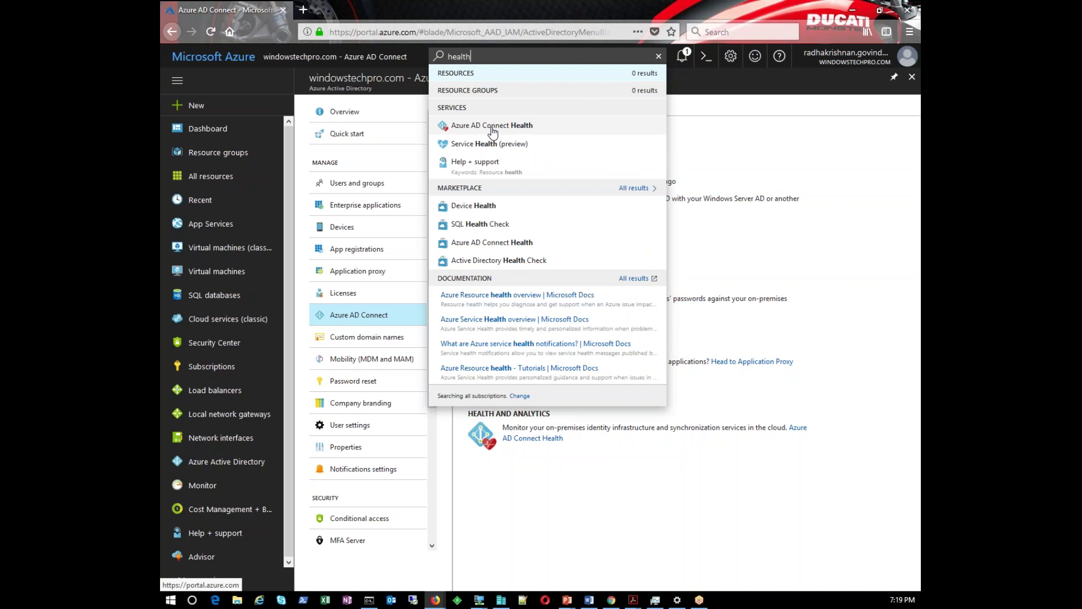
pyautogui.click(492, 127)
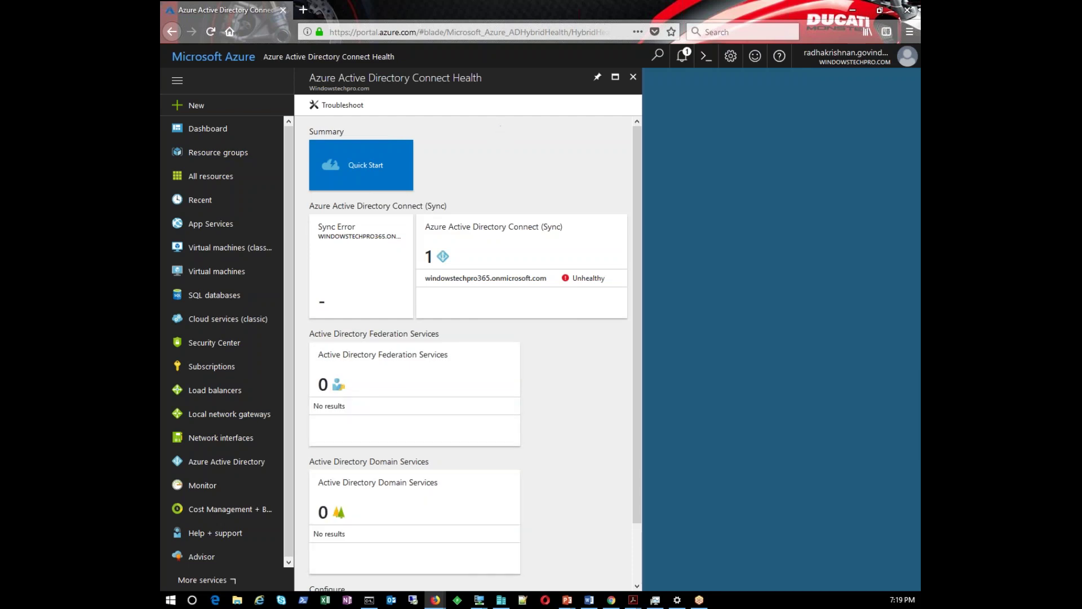
pyautogui.scroll(-2, 364, 503)
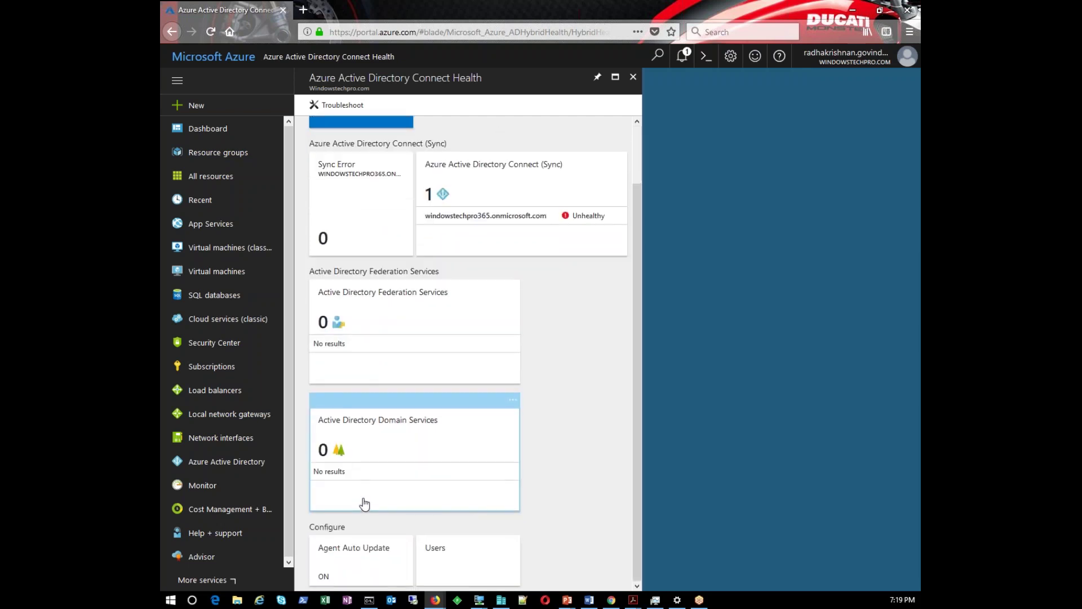
pyautogui.scroll(2, 365, 504)
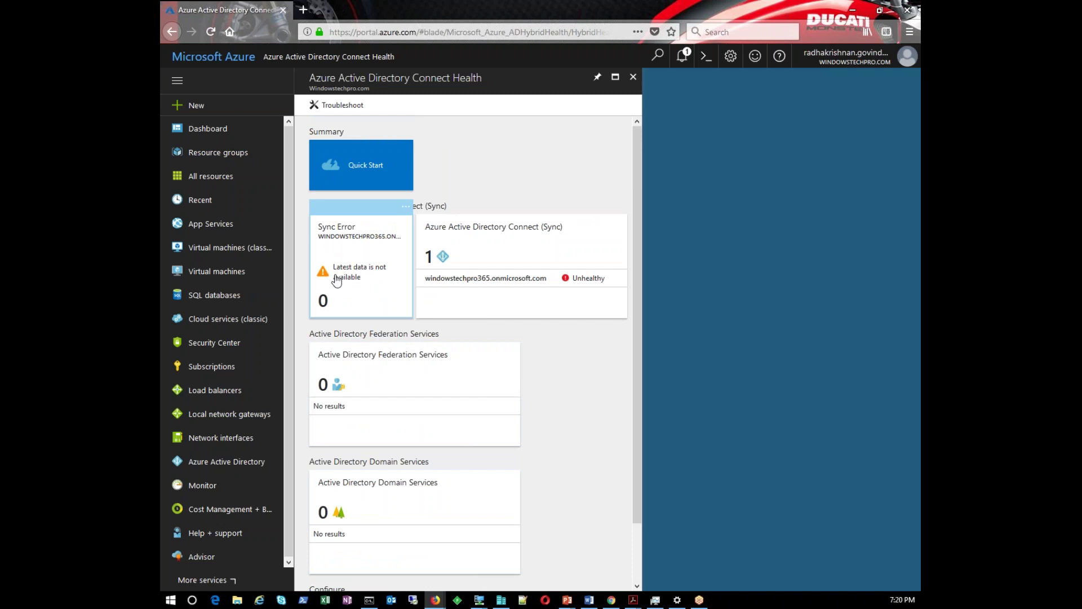
pyautogui.click(466, 263)
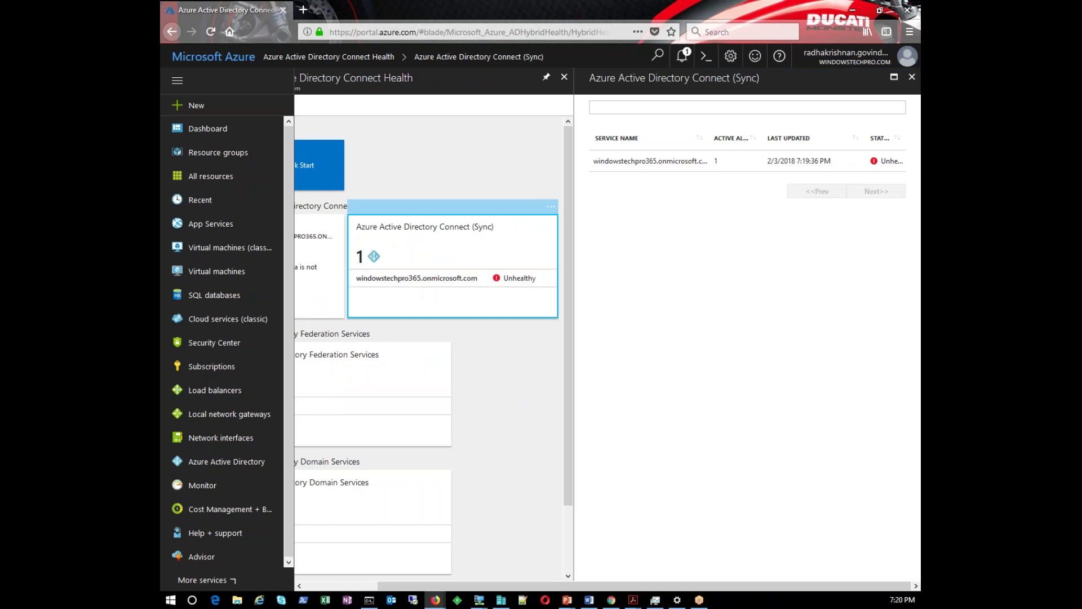
pyautogui.click(635, 162)
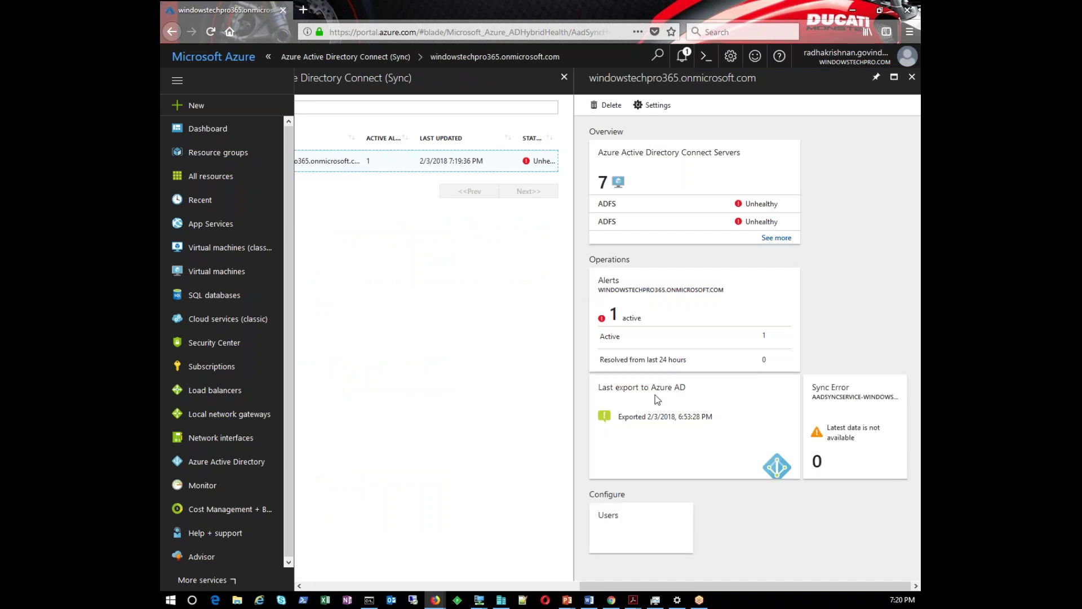
# Check the service's last export to Azure AD time, then open a new browser tab
pyautogui.moveTo(624, 422); pyautogui.dragTo(714, 419)
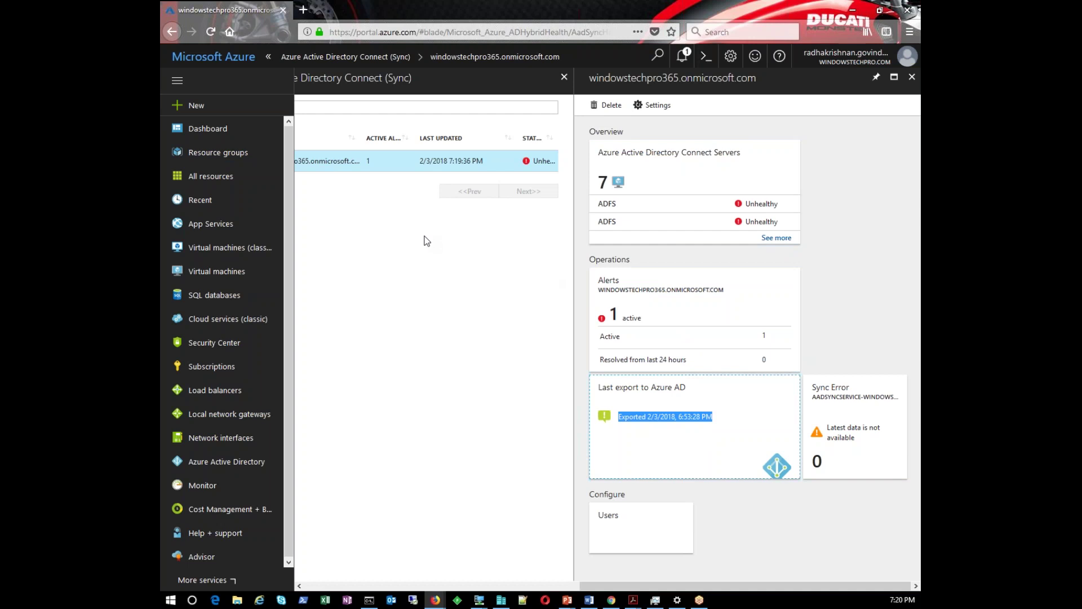
pyautogui.click(303, 13)
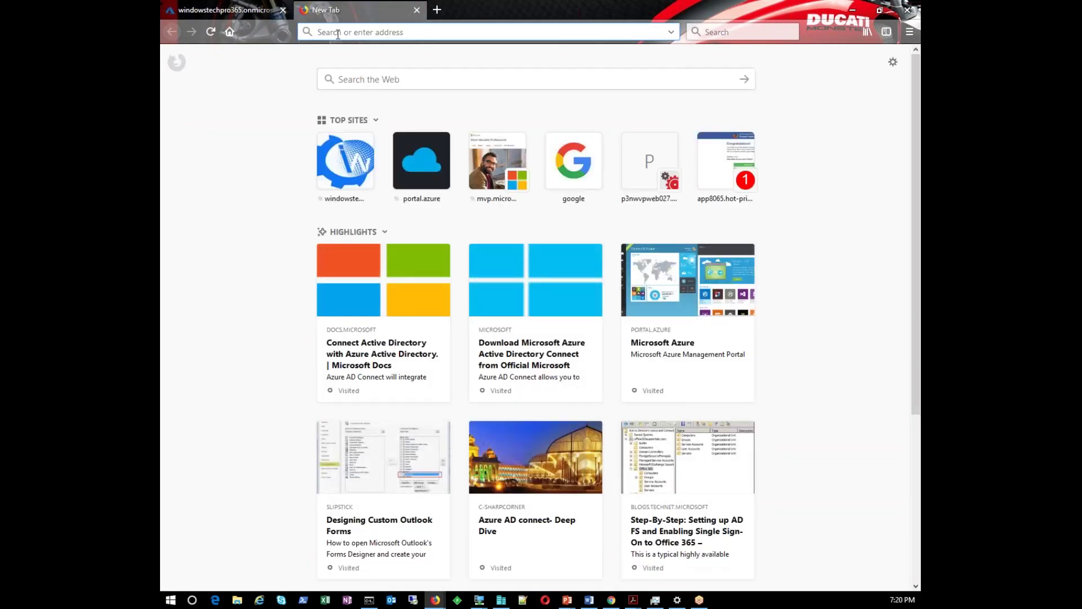
pyautogui.write('po')
pyautogui.write('rsc')
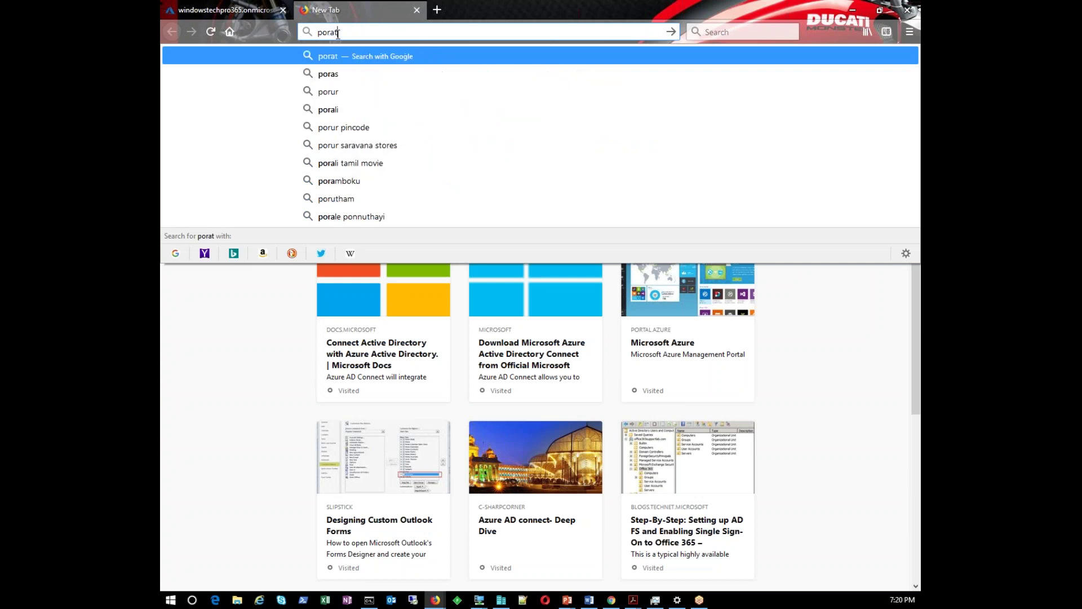
# Go to portal.office.com and open the admin center's Directory Sync Status details
pyautogui.press('BackSpace')
pyautogui.press('BackSpace')
pyautogui.write('tal.office.com/')
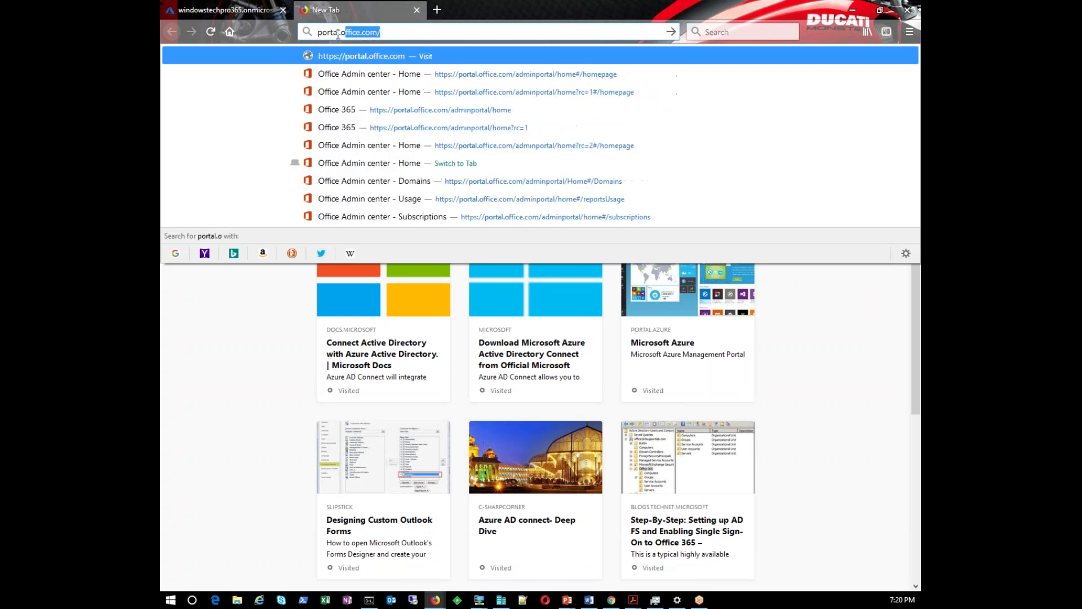
pyautogui.press('Return')
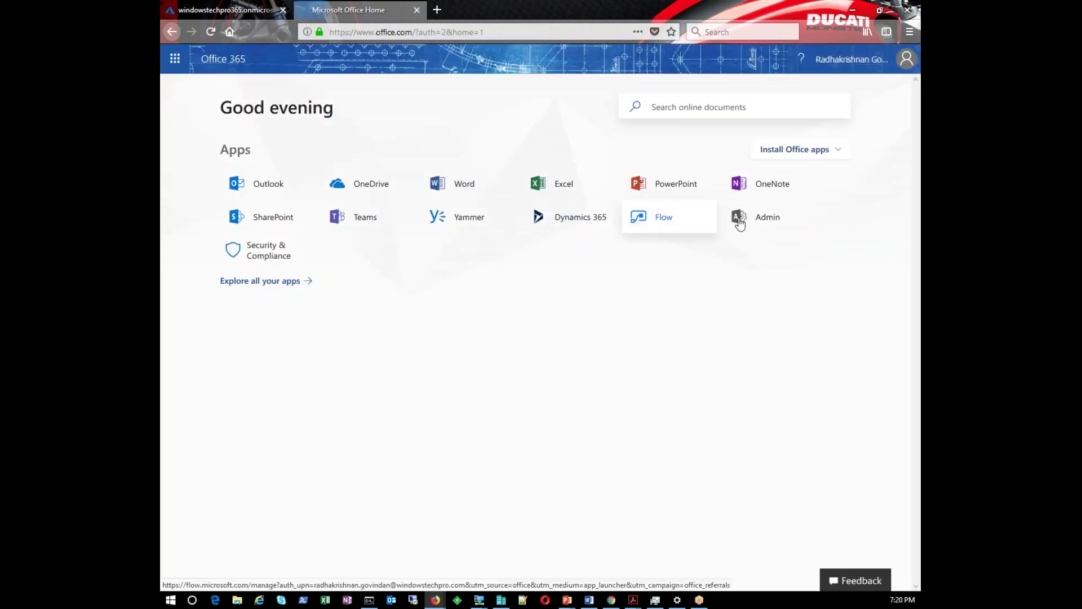
pyautogui.click(750, 223)
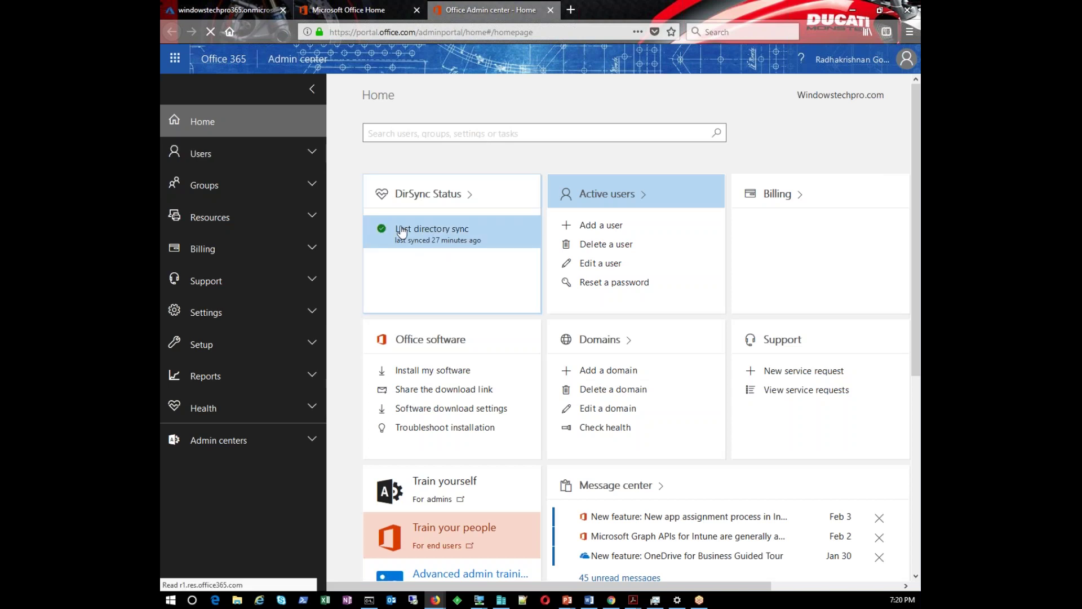
pyautogui.click(432, 245)
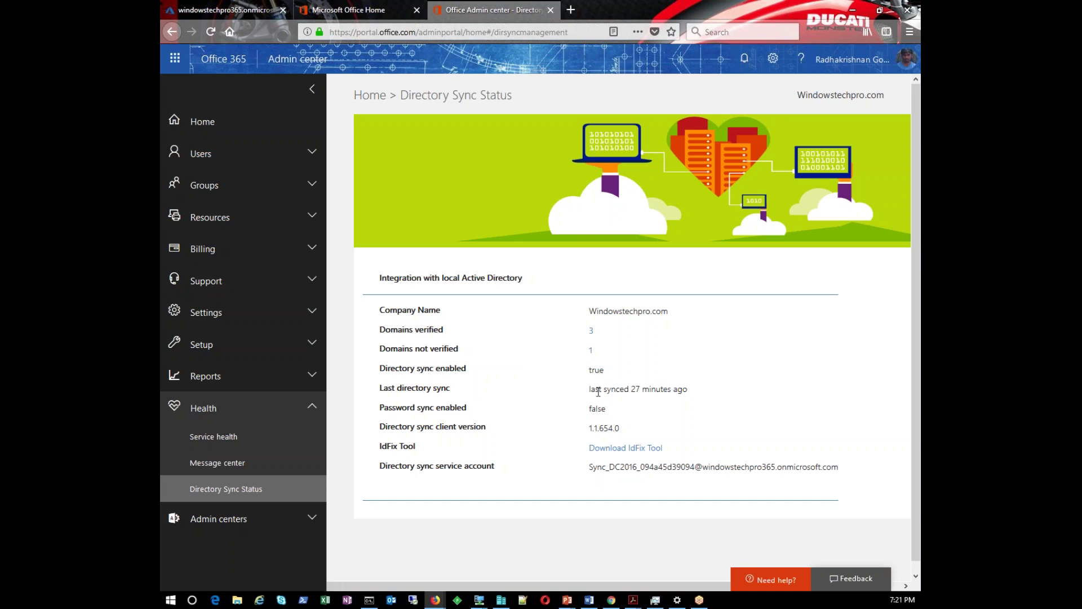
# Check last sync time, directory sync enabled true and Password sync enabled false
pyautogui.moveTo(591, 389); pyautogui.dragTo(694, 391)
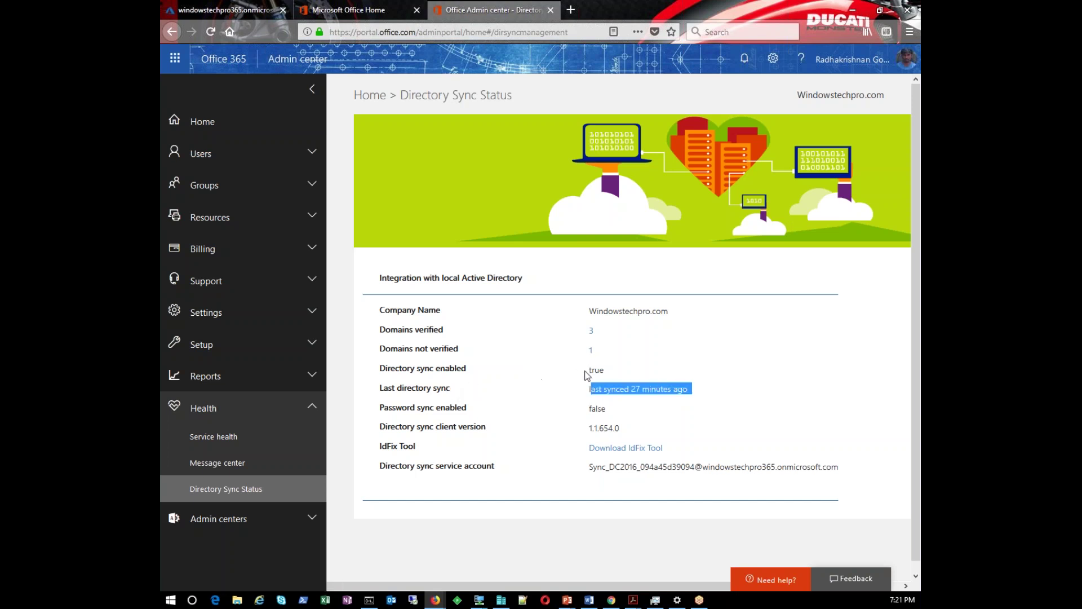
pyautogui.moveTo(587, 370); pyautogui.dragTo(635, 374)
pyautogui.moveTo(588, 408); pyautogui.dragTo(620, 422)
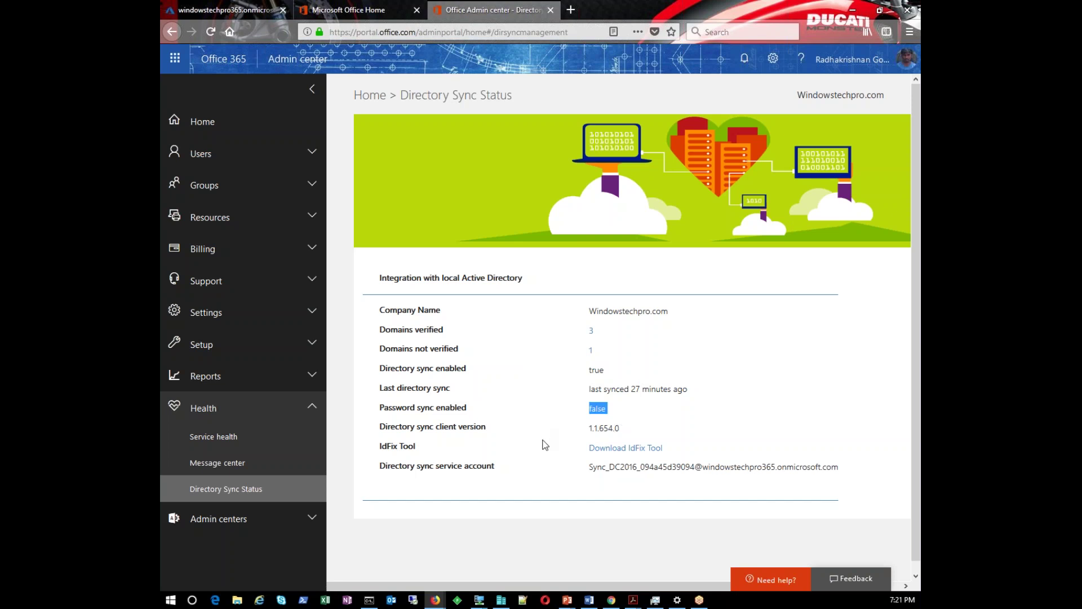
pyautogui.scroll(-1, 546, 450)
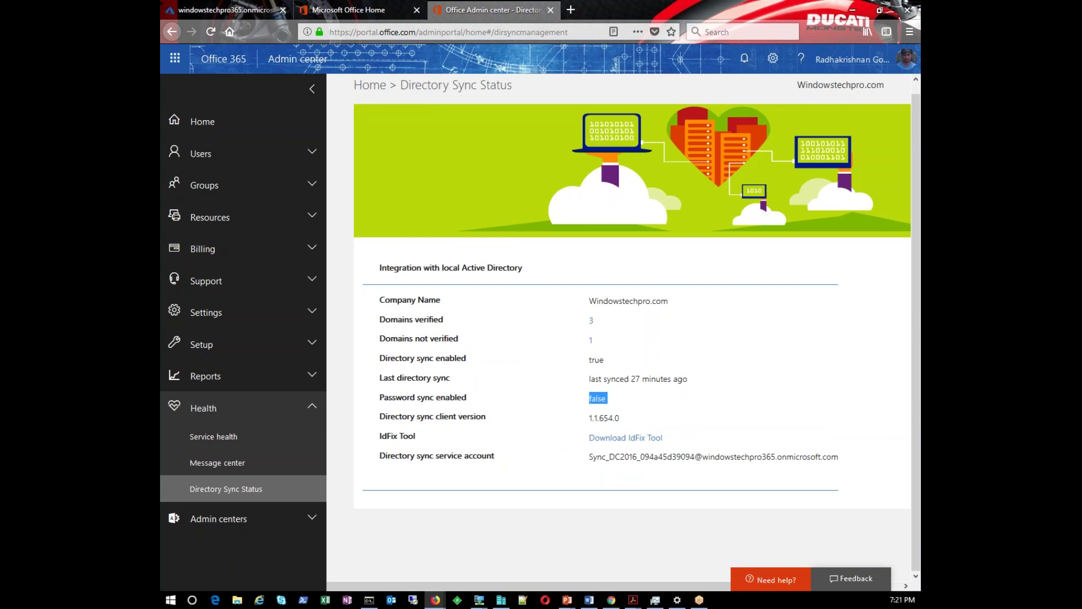
pyautogui.scroll(1, 583, 448)
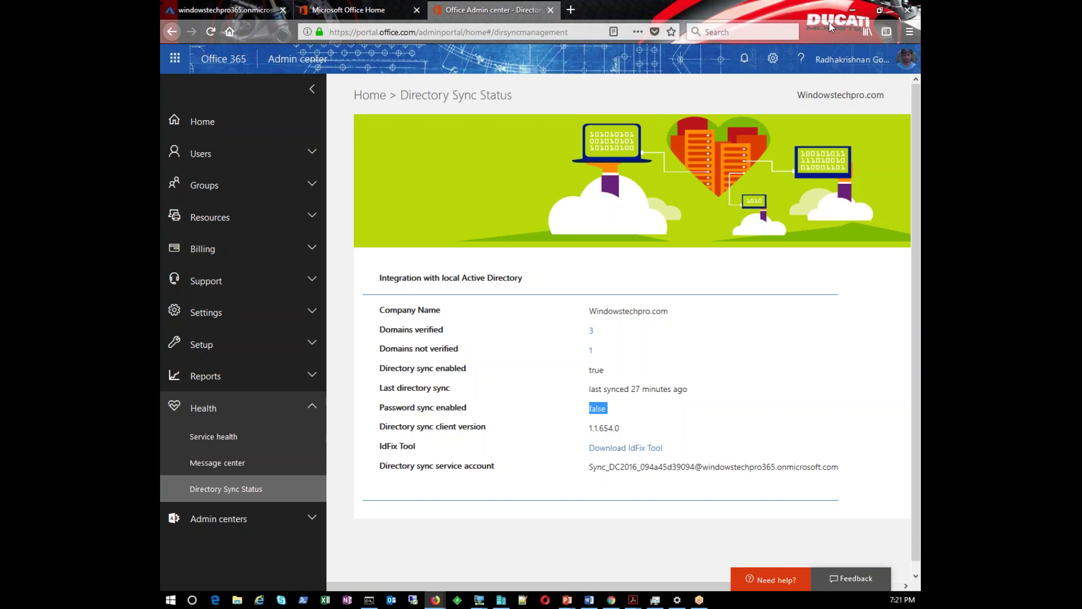
# Return to the admin center home and reopen the Directory Sync Status details
pyautogui.click(236, 130)
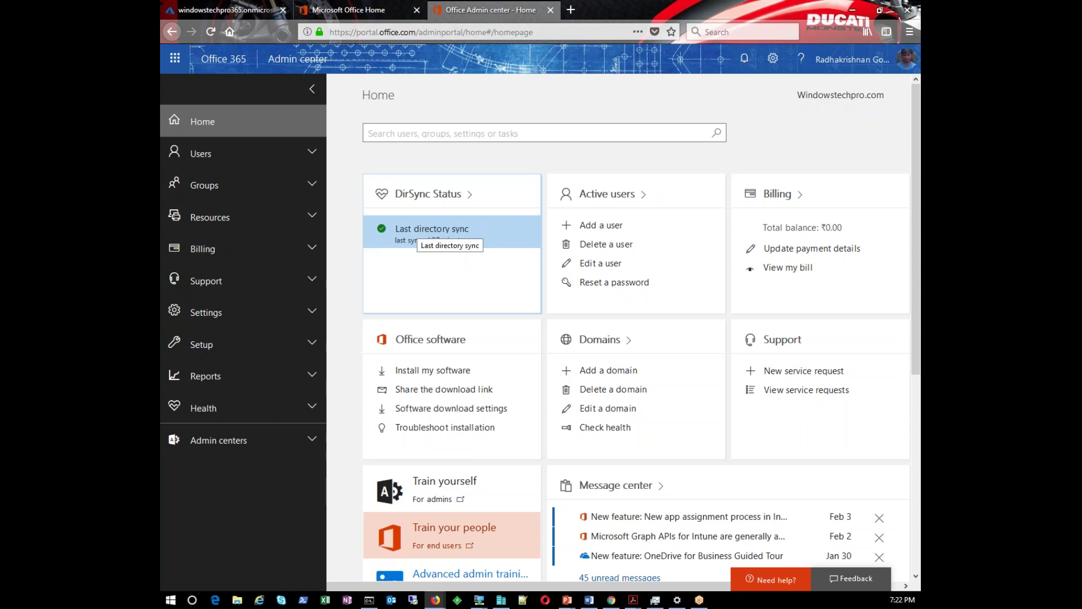
pyautogui.click(417, 232)
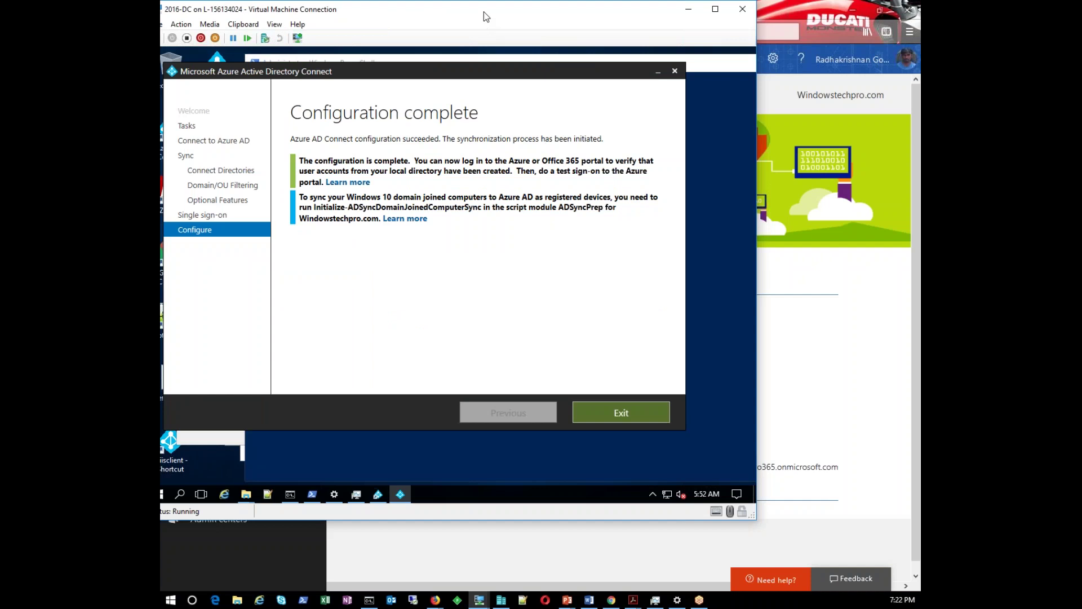
pyautogui.doubleClick(484, 11)
# Exit the completed Azure AD Connect wizard and launch Synchronization Service Manager via miisclient
pyautogui.moveTo(486, 11); pyautogui.dragTo(597, 29)
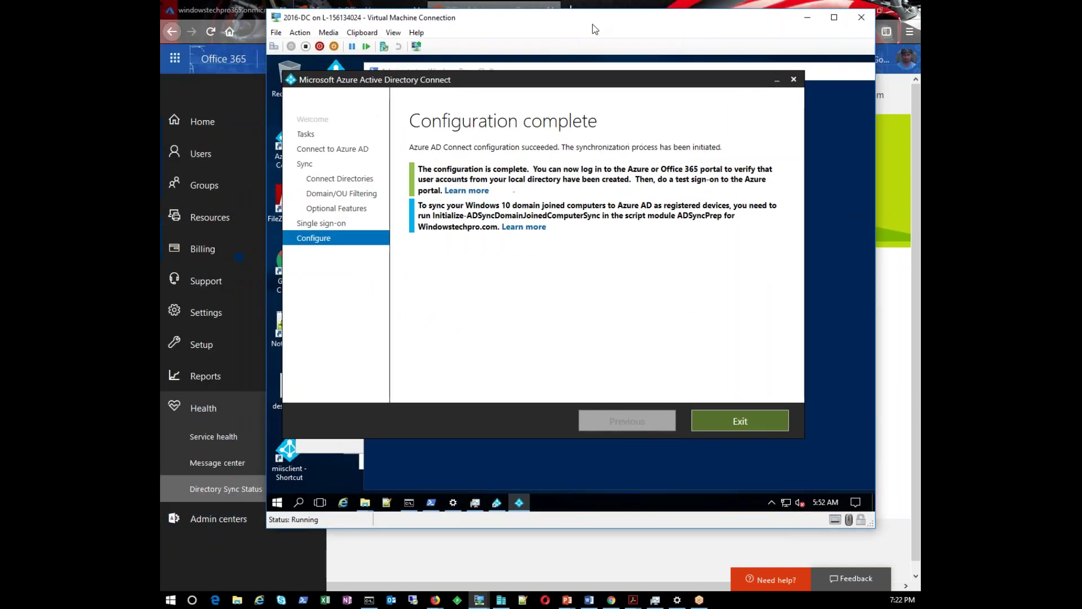
pyautogui.click(834, 16)
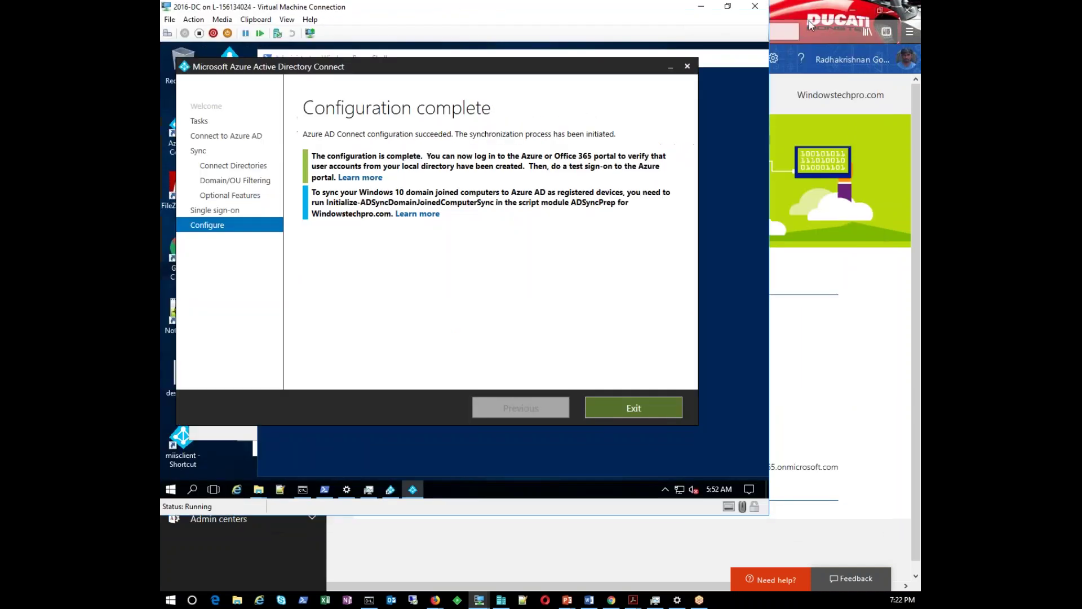
pyautogui.click(319, 459)
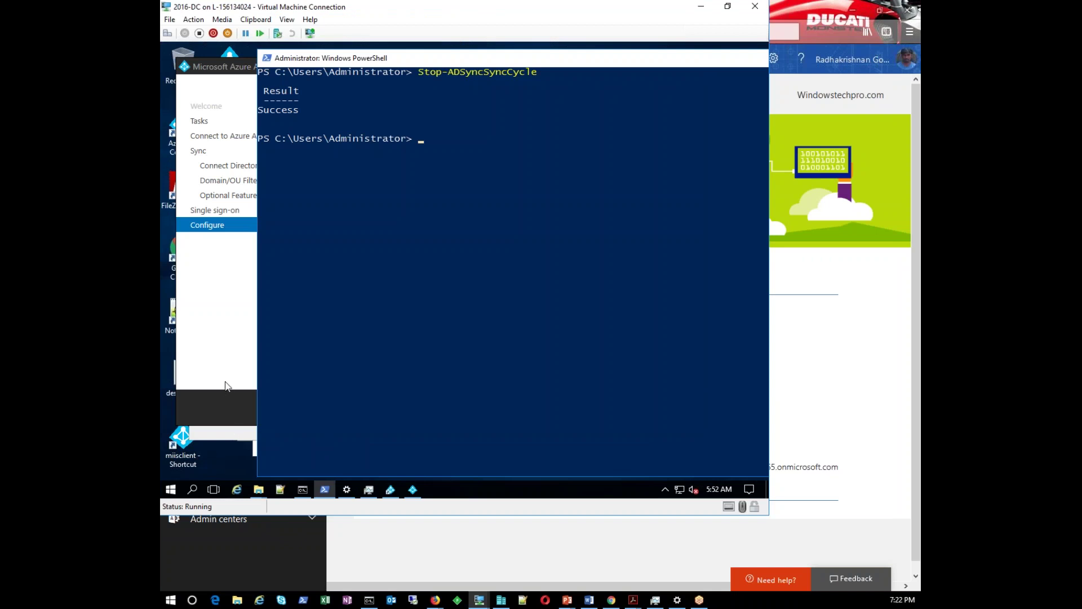
pyautogui.click(225, 382)
pyautogui.click(610, 414)
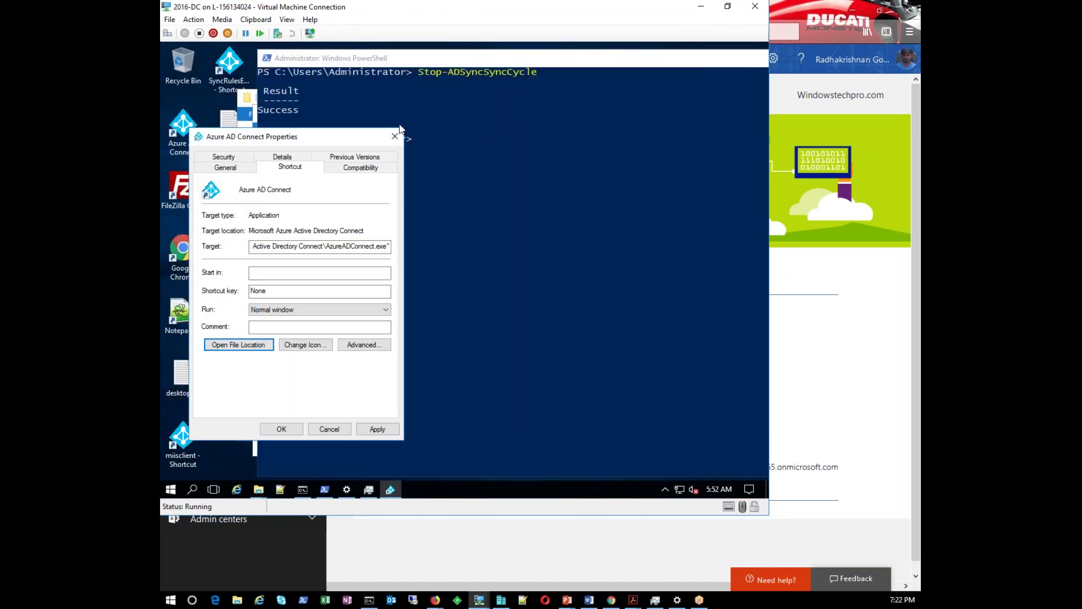
pyautogui.press('Escape')
pyautogui.doubleClick(170, 443)
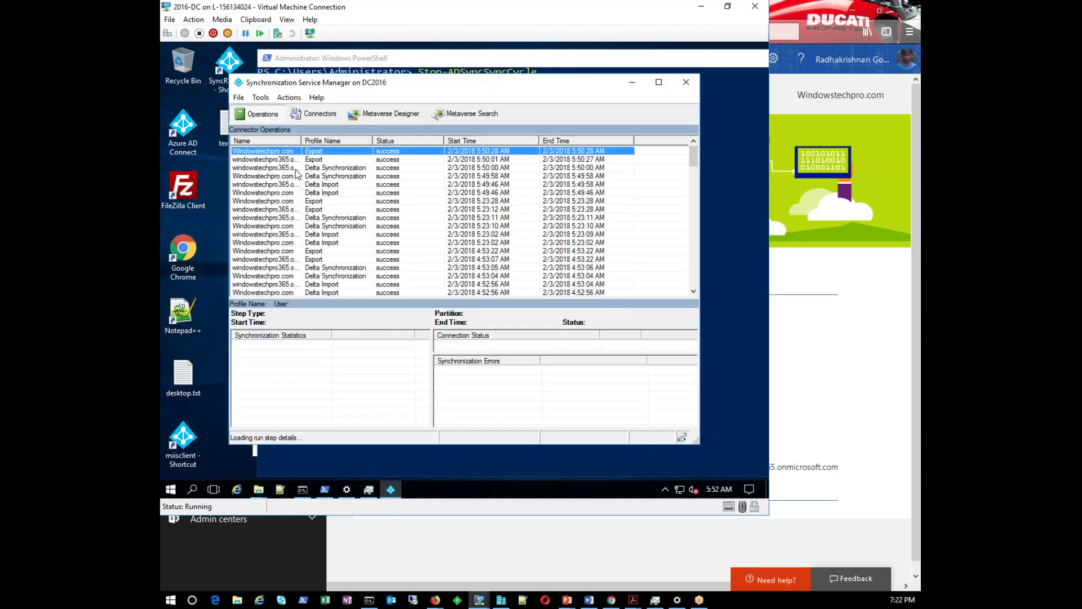
# Review the 4:53, 5:50 and 5:23 export runs and the windowstechpro365 Delta Import runs
pyautogui.click(329, 252)
pyautogui.scroll(-20, 330, 256)
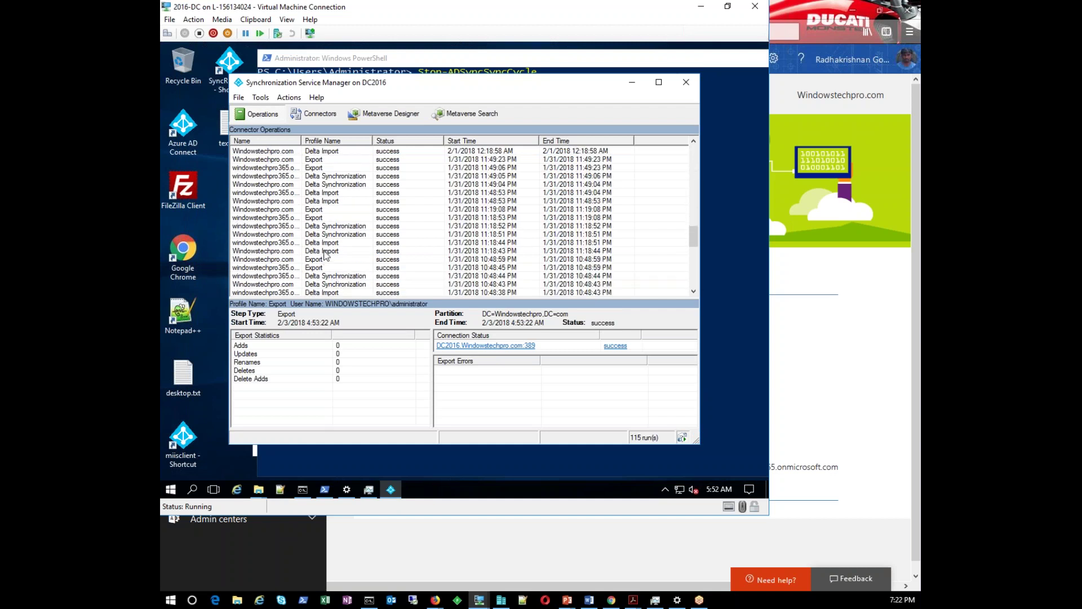
pyautogui.click(327, 251)
pyautogui.click(328, 242)
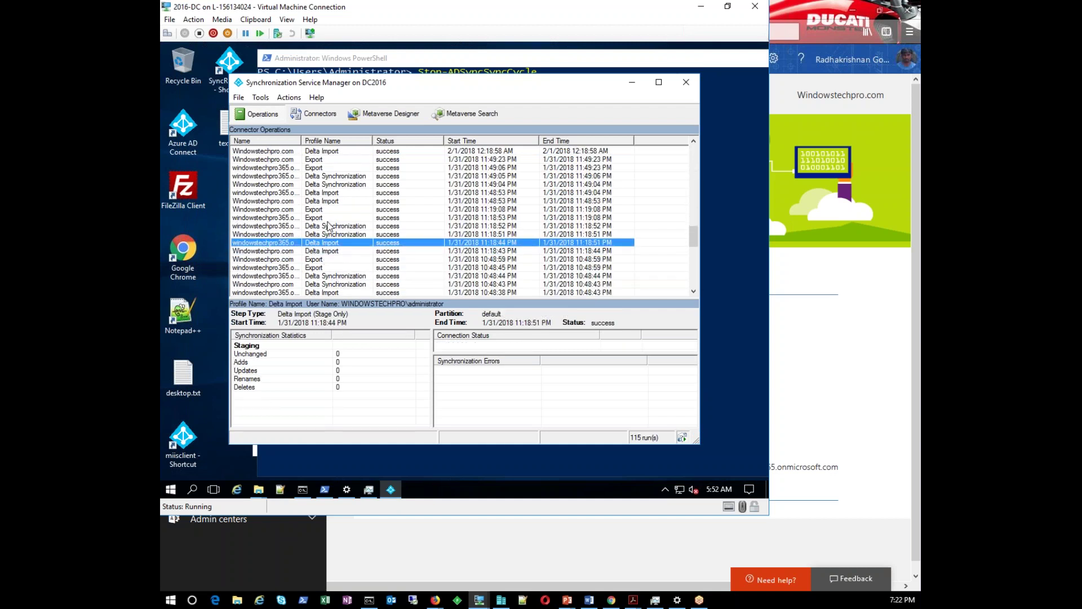
pyautogui.scroll(20, 328, 226)
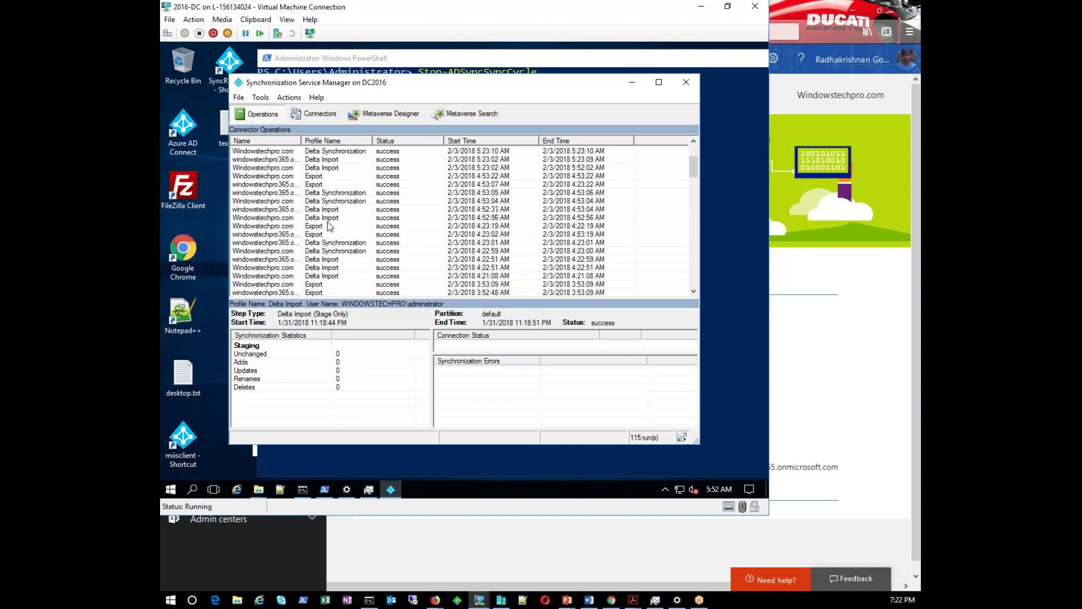
pyautogui.click(324, 153)
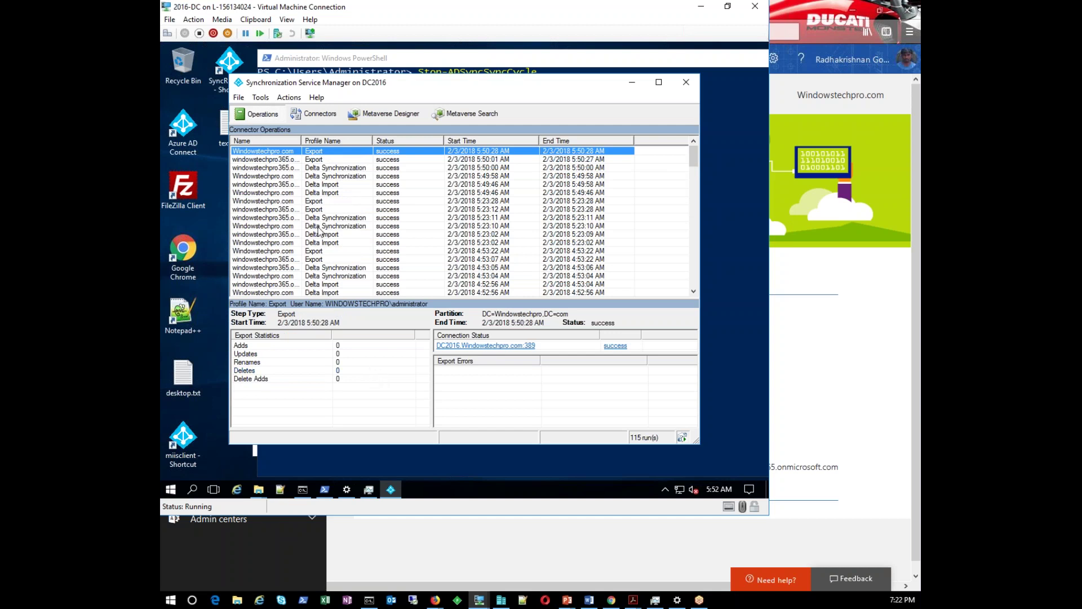
pyautogui.click(286, 210)
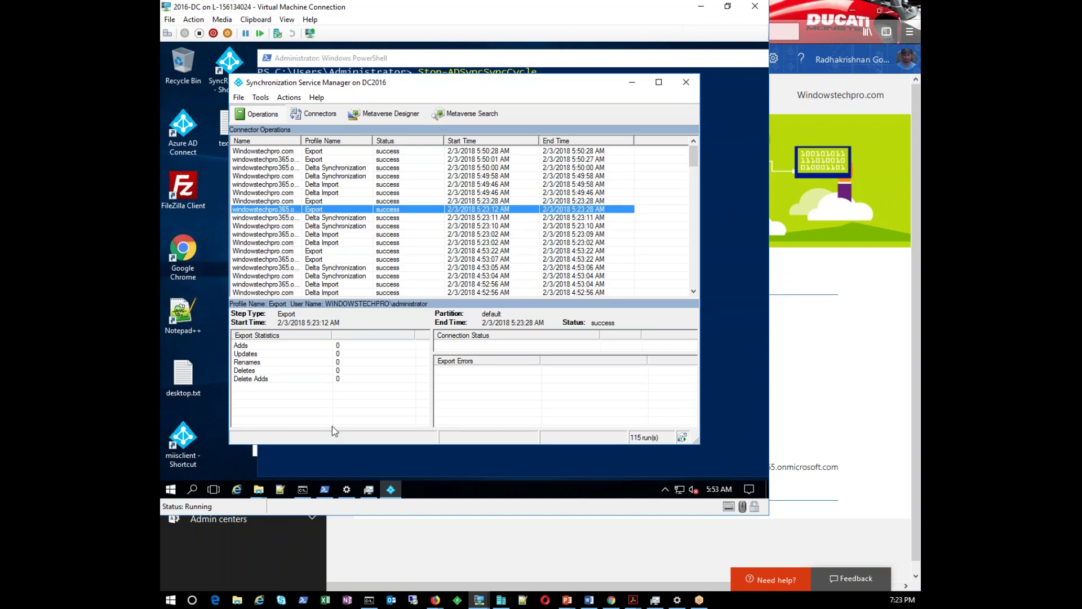
pyautogui.click(279, 201)
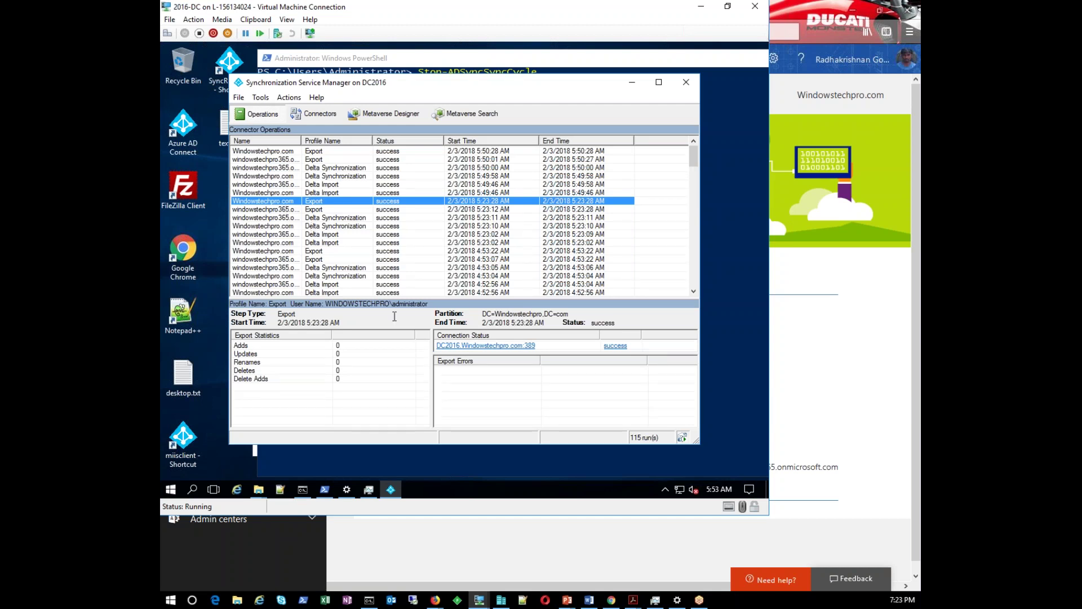
# Check the 5:23, 5:50 and 4:53 Delta Synchronization runs and the 4:52 Delta Import, then open Metaverse Search
pyautogui.moveTo(261, 496)
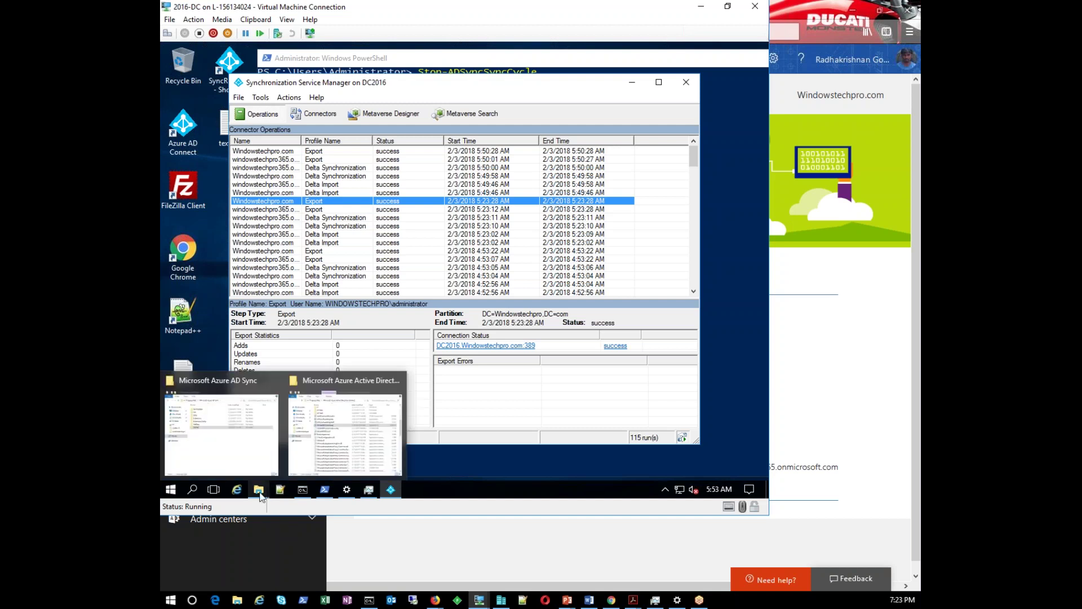
pyautogui.click(269, 219)
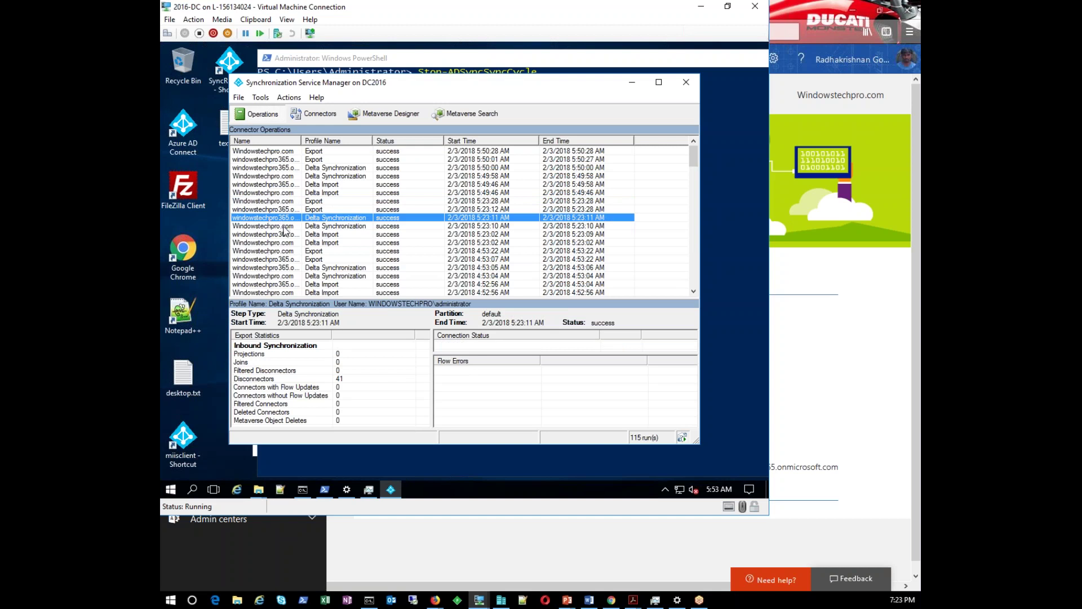
pyautogui.click(329, 169)
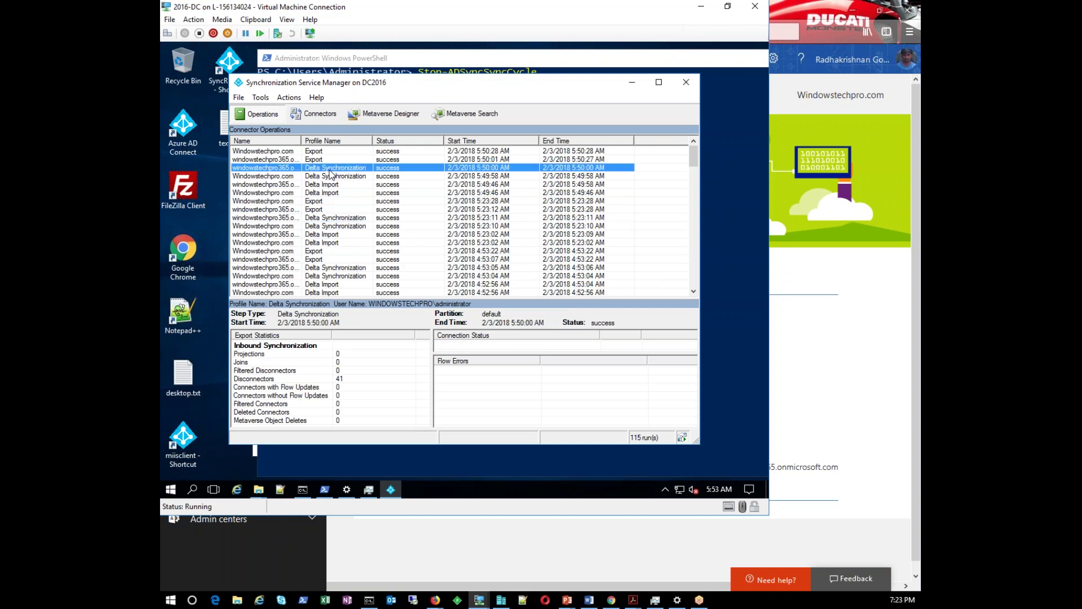
pyautogui.click(319, 161)
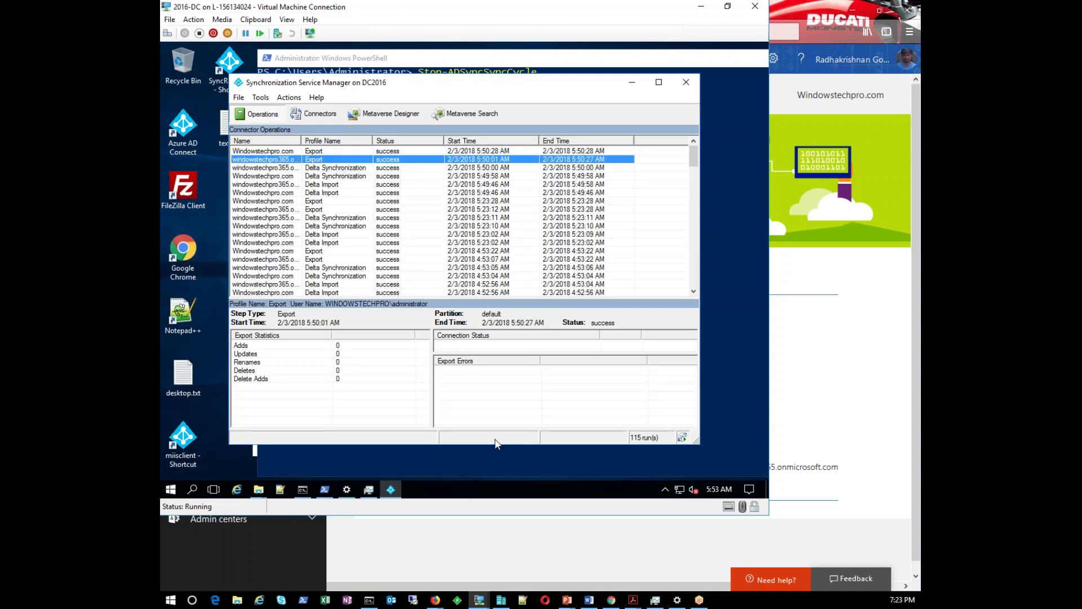
pyautogui.click(479, 399)
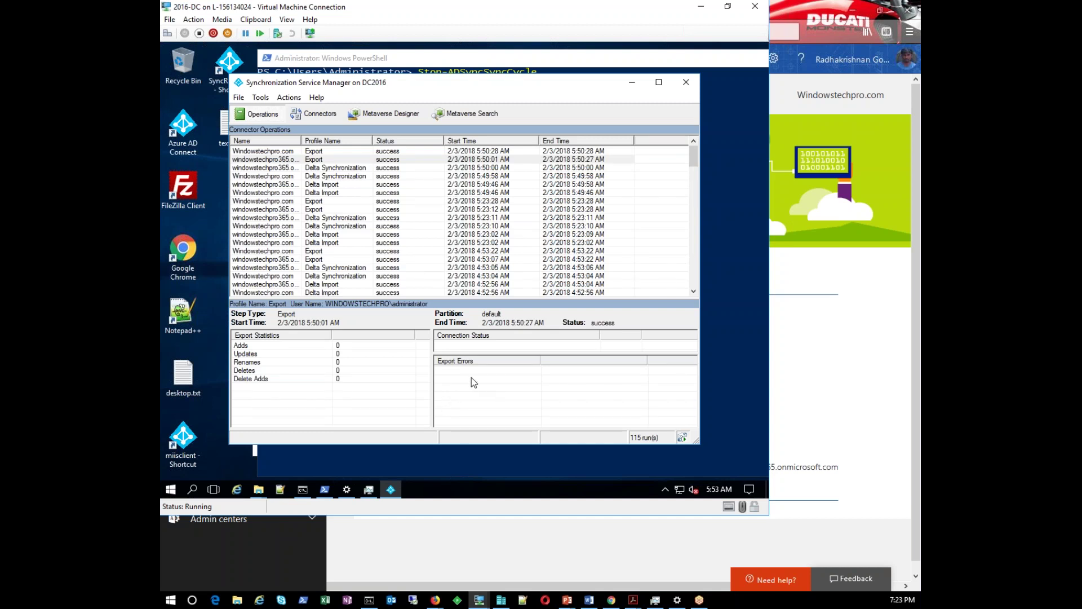
pyautogui.click(325, 293)
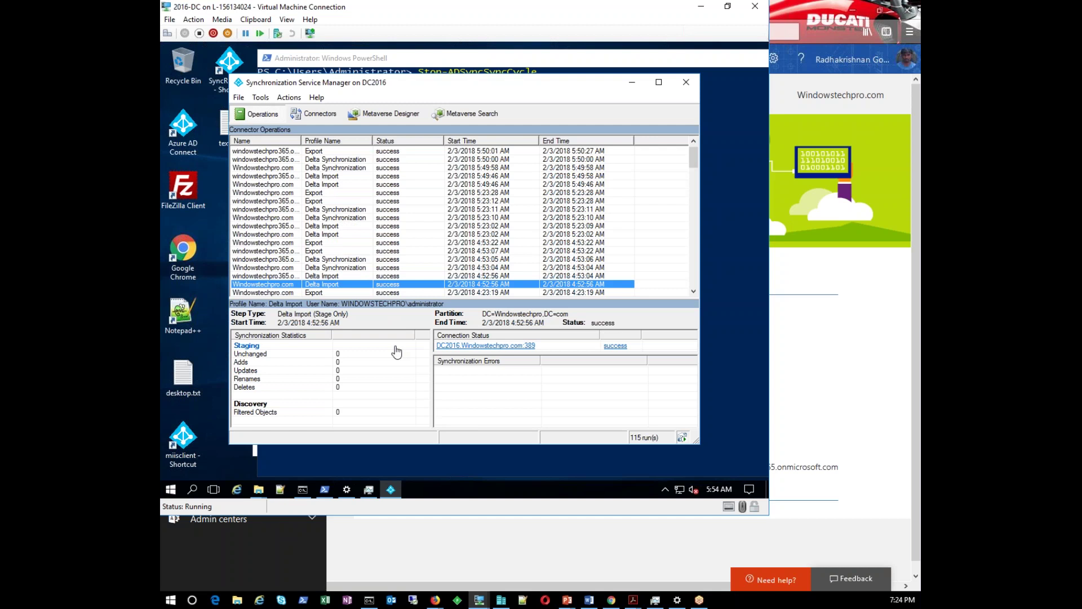
pyautogui.click(304, 268)
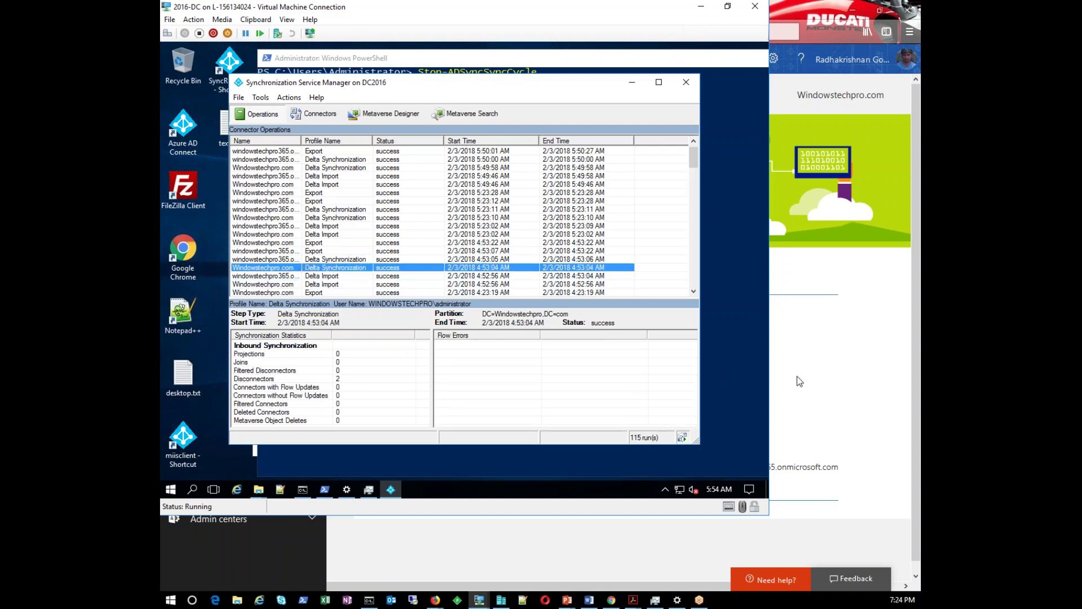
pyautogui.click(308, 219)
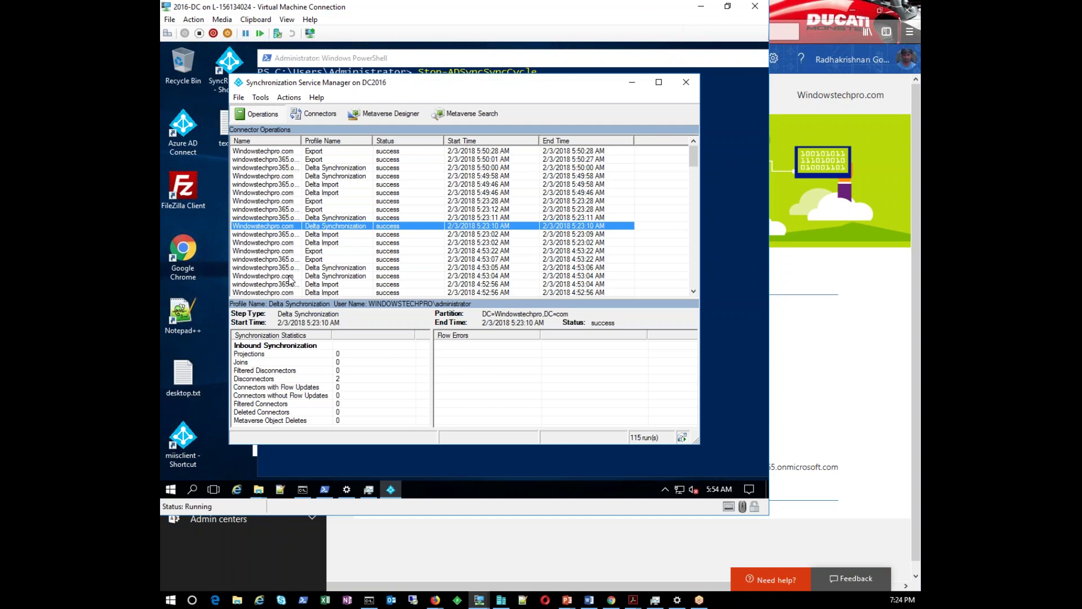
pyautogui.click(309, 217)
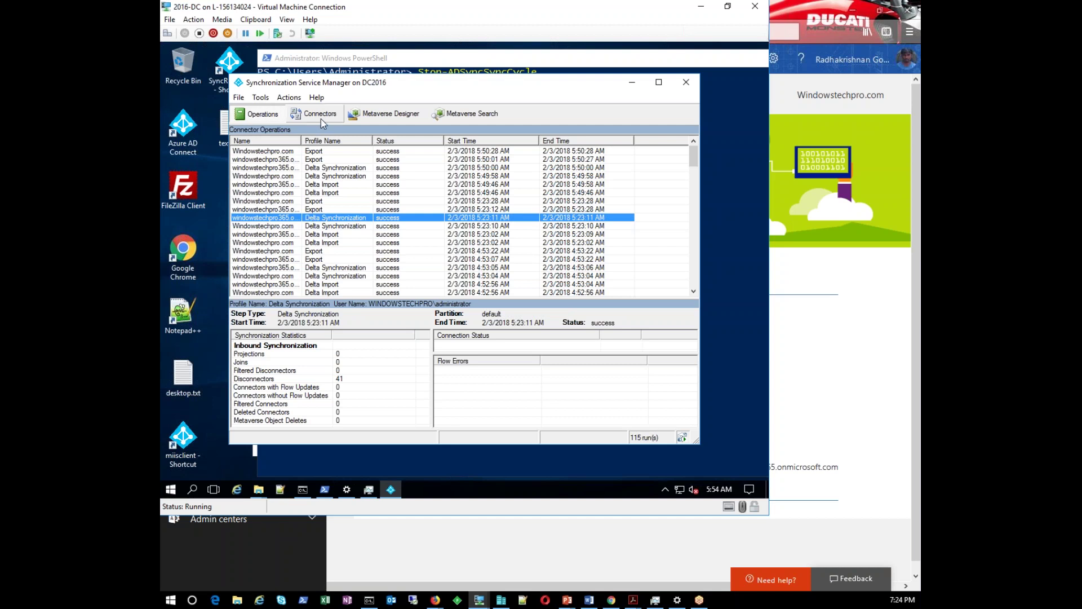
pyautogui.click(466, 113)
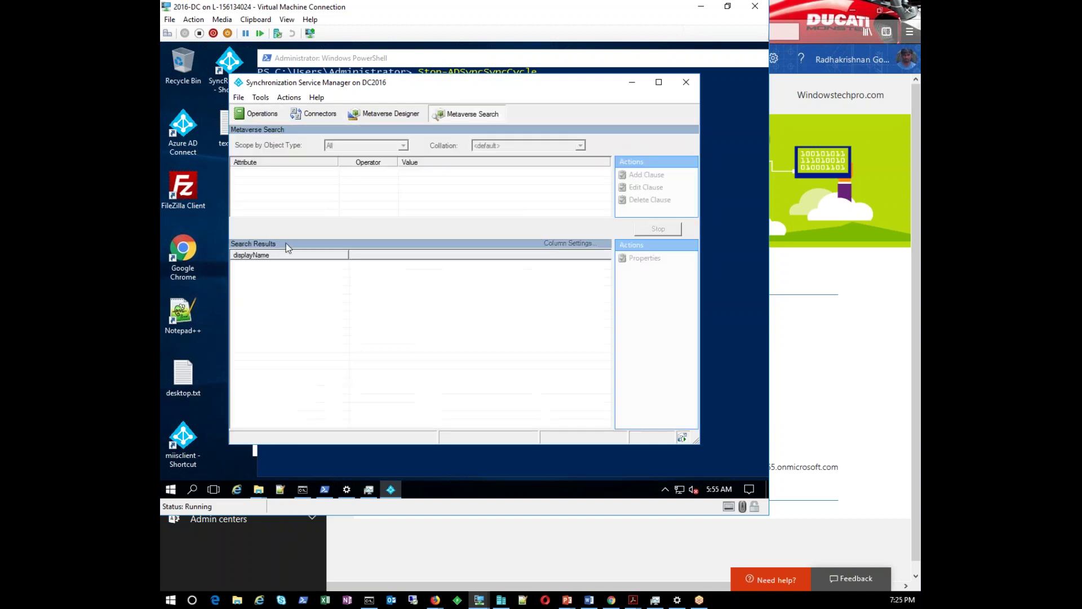
# Search the metaverse for people with accountEnabled present and open User1's object properties
pyautogui.click(331, 179)
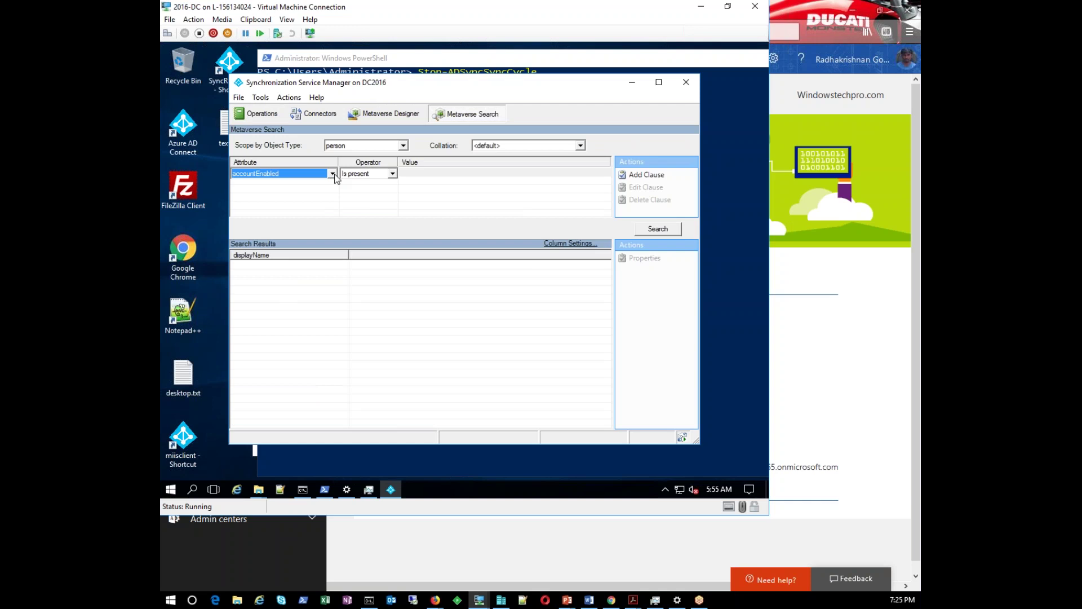
pyautogui.click(332, 174)
pyautogui.scroll(-5, 260, 225)
pyautogui.scroll(-3, 261, 232)
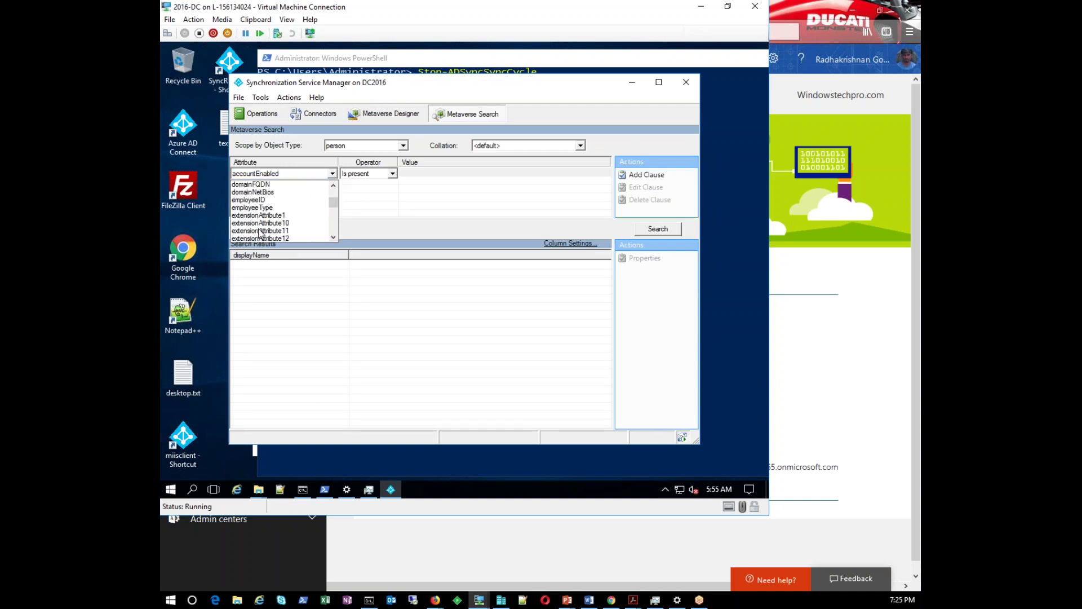
pyautogui.click(417, 306)
pyautogui.click(453, 182)
pyautogui.click(652, 231)
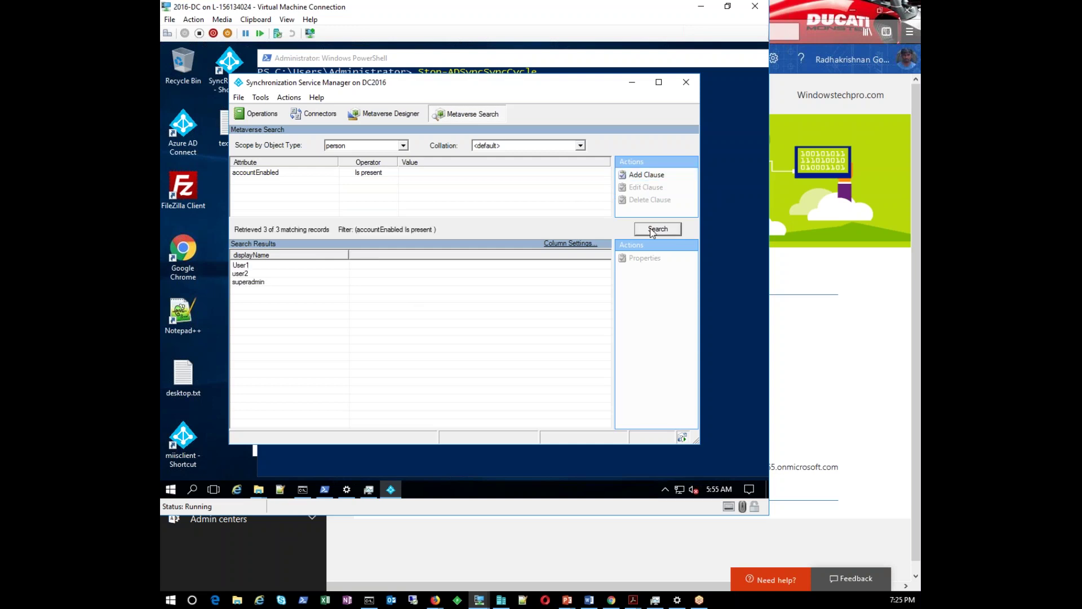
pyautogui.click(240, 266)
pyautogui.doubleClick(240, 266)
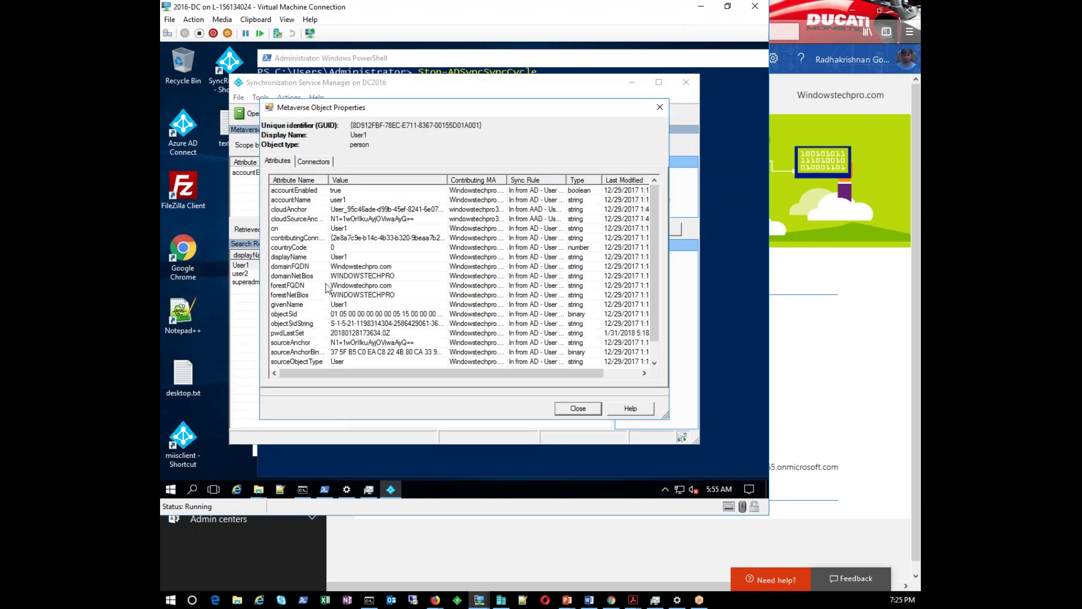
# Inspect User1's cloud connector space object, including its countryCode and givenName attributes
pyautogui.click(311, 162)
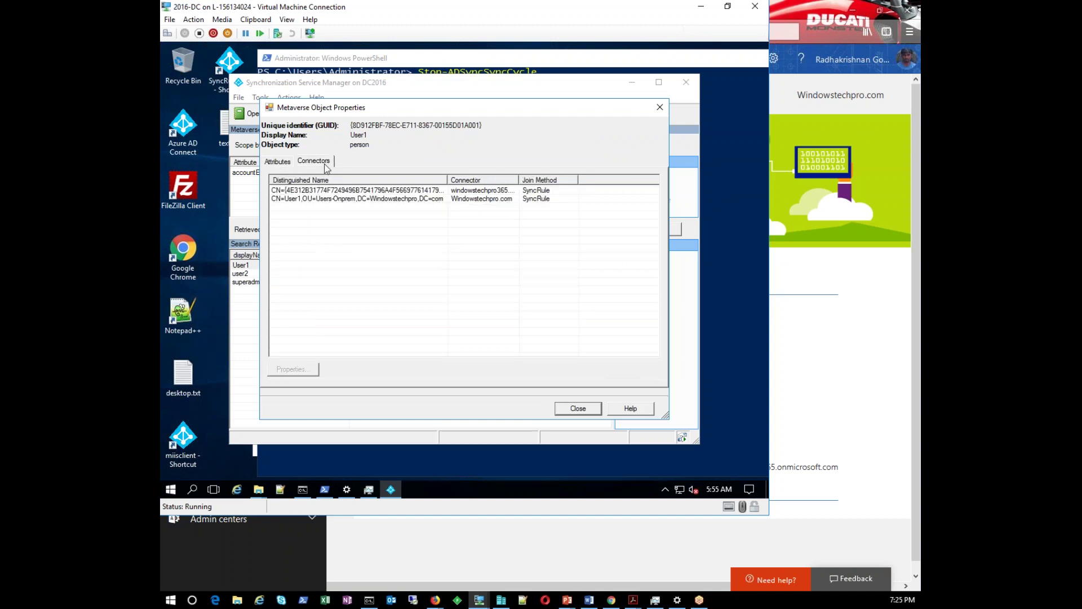
pyautogui.click(308, 191)
pyautogui.doubleClick(309, 192)
pyautogui.click(281, 261)
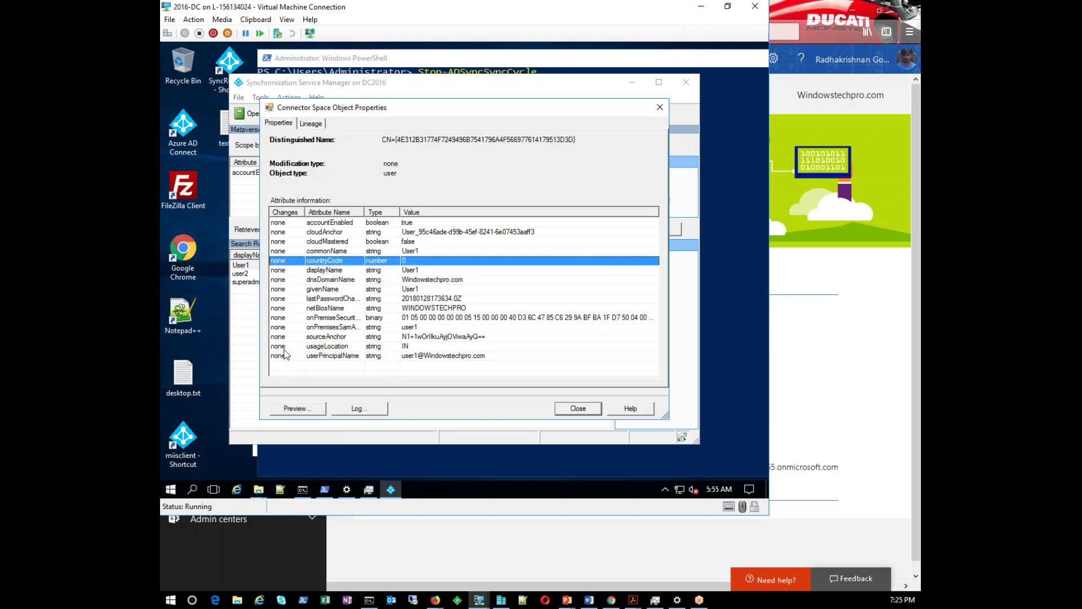
pyautogui.click(282, 212)
pyautogui.click(284, 290)
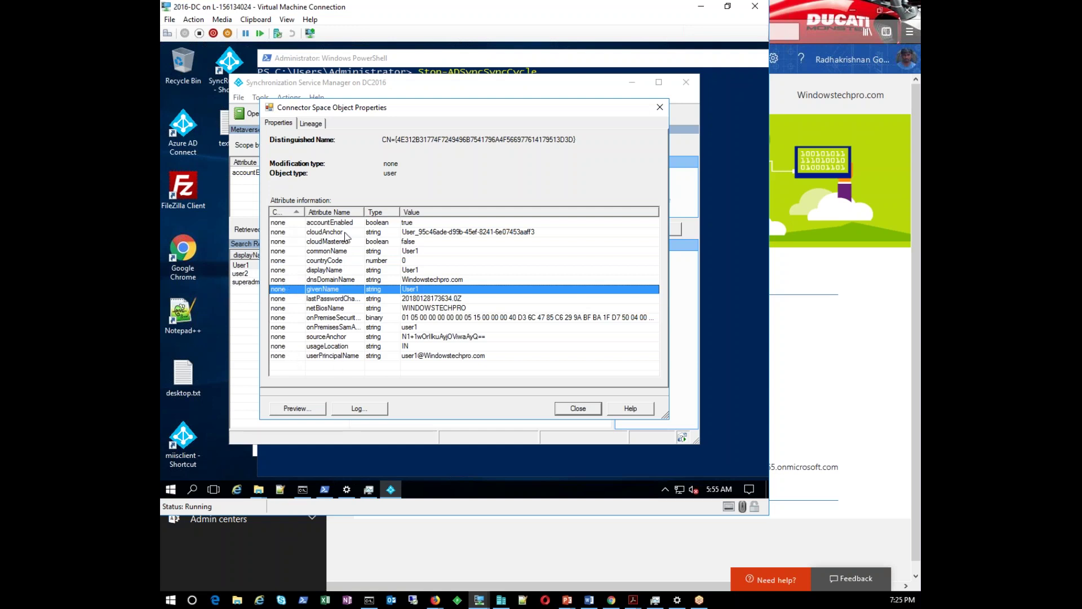
pyautogui.click(578, 408)
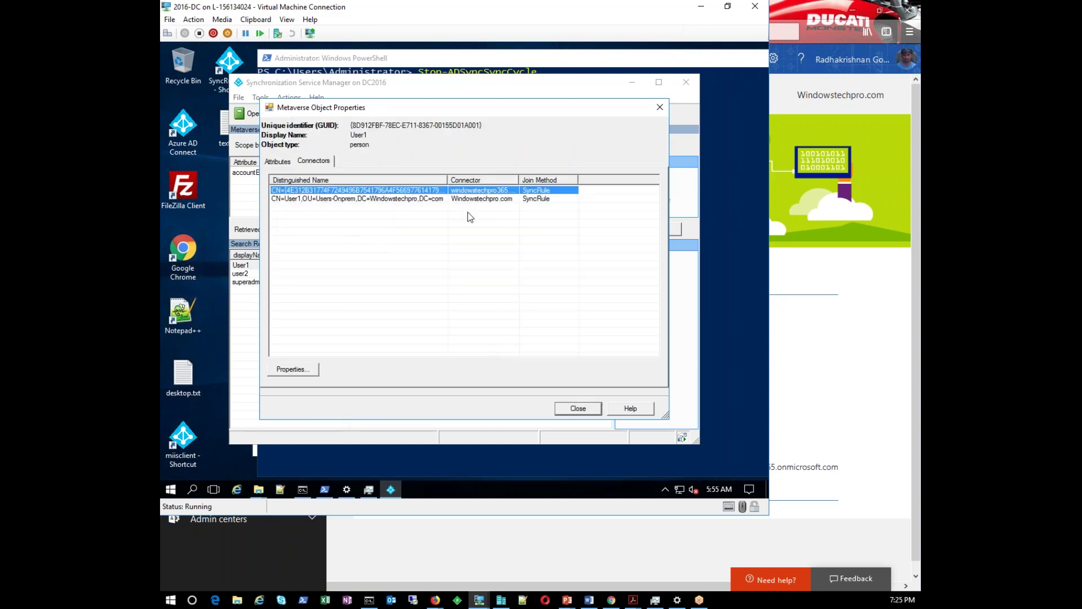
# Open the Windowstechpro.com connector object, check userPrincipalName and pwdLastSet, and start a preview
pyautogui.moveTo(518, 179); pyautogui.dragTo(562, 179)
pyautogui.click(475, 199)
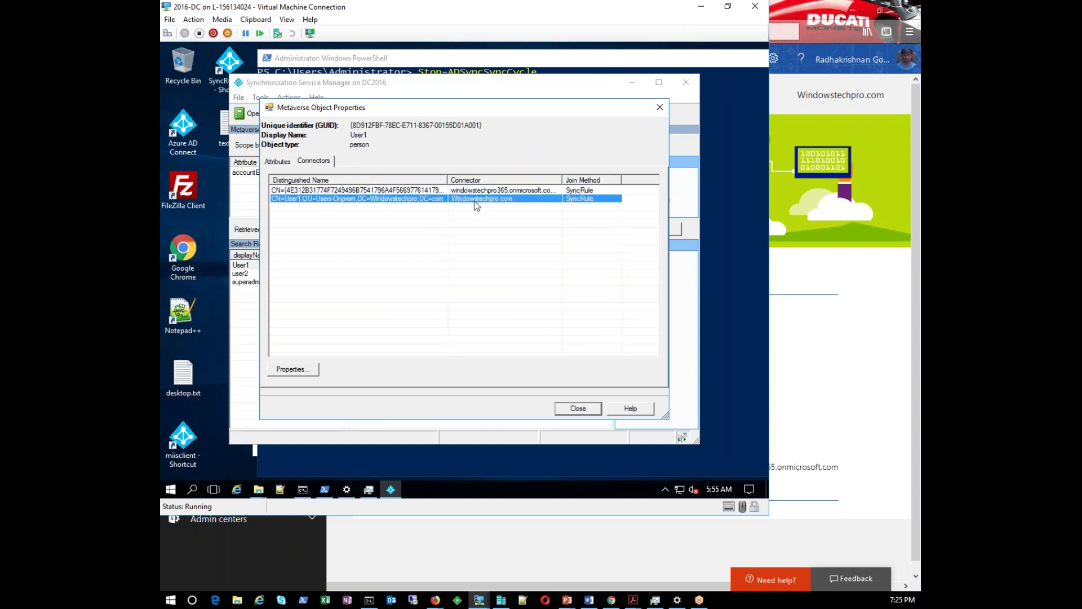
pyautogui.doubleClick(377, 200)
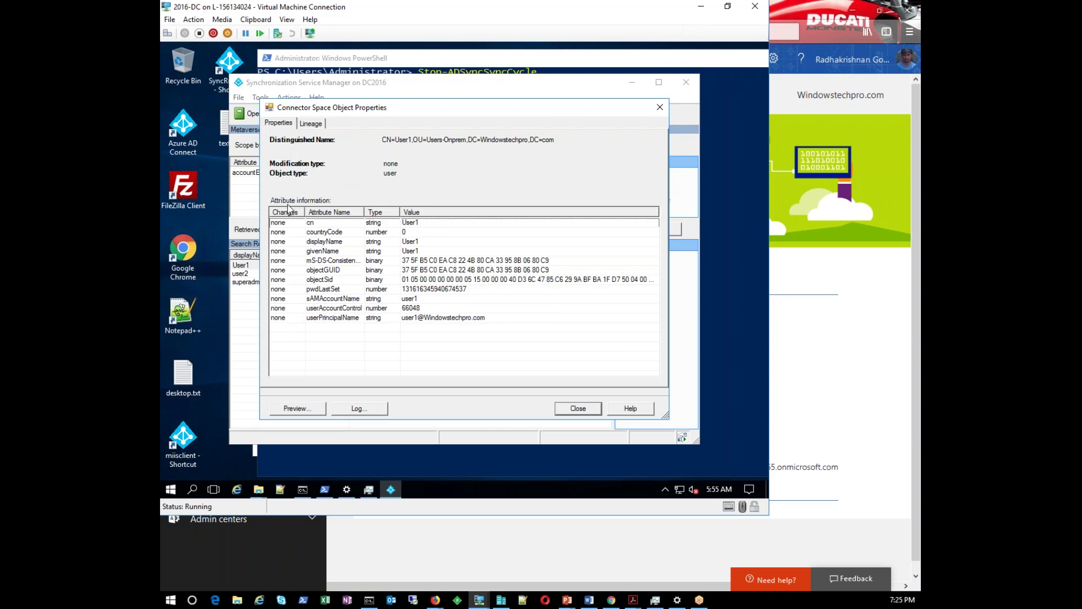
pyautogui.click(282, 317)
pyautogui.click(282, 290)
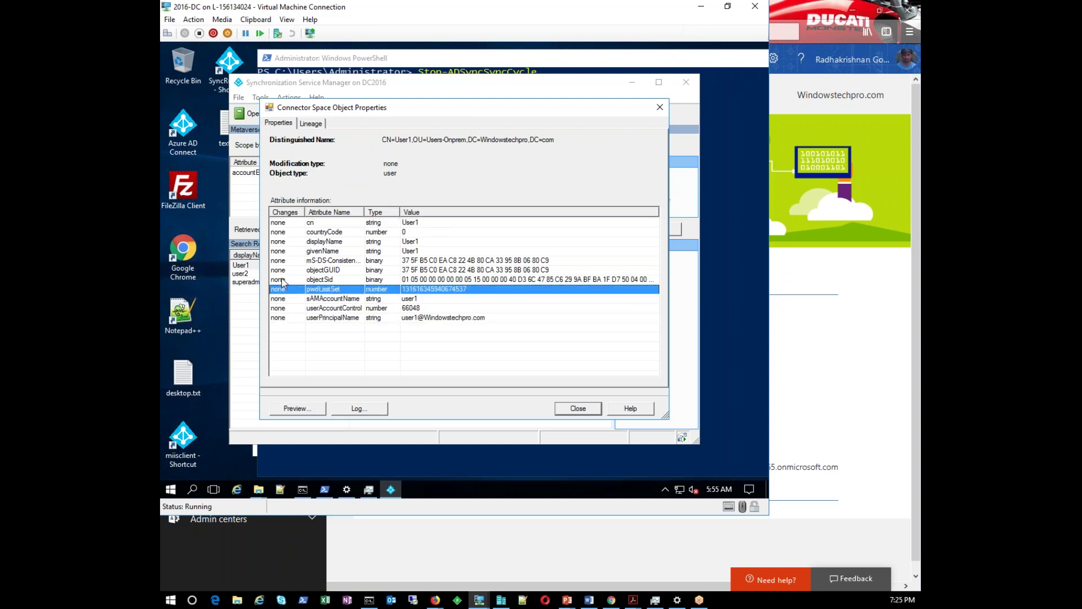
pyautogui.click(297, 408)
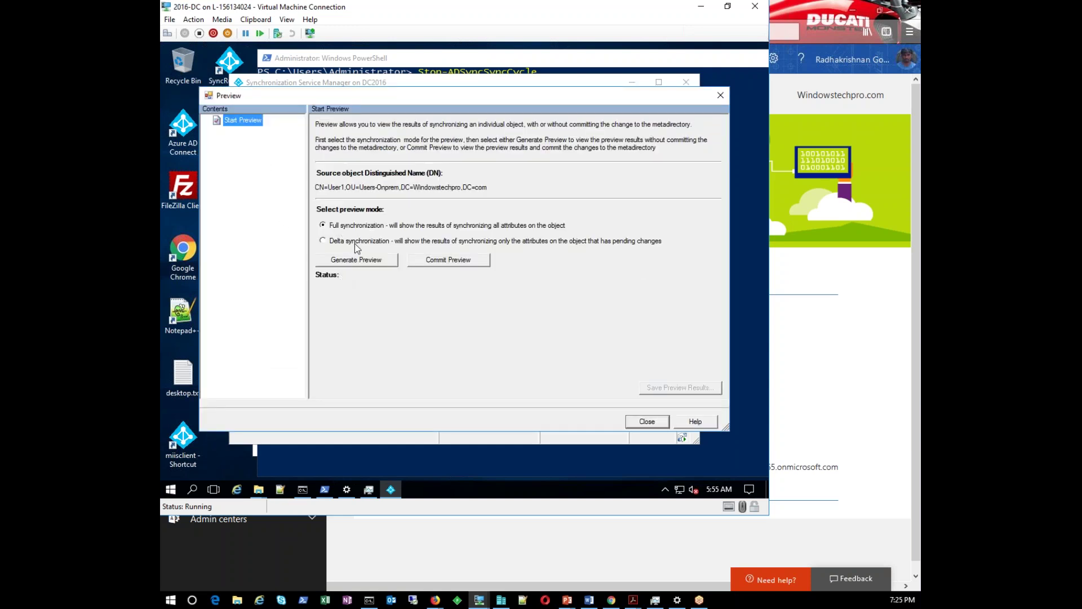
# Generate a full sync preview and inspect User1's export flows for objectSid, dn, pwdLastSet, mS-DS-ConsistencyGuid
pyautogui.click(356, 259)
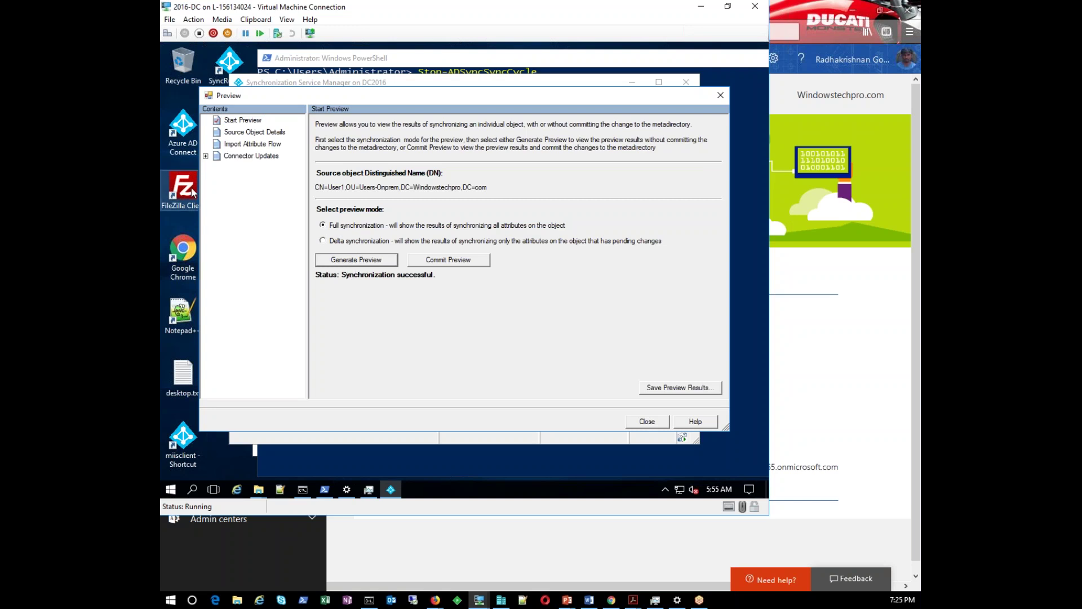
pyautogui.click(206, 156)
pyautogui.click(263, 168)
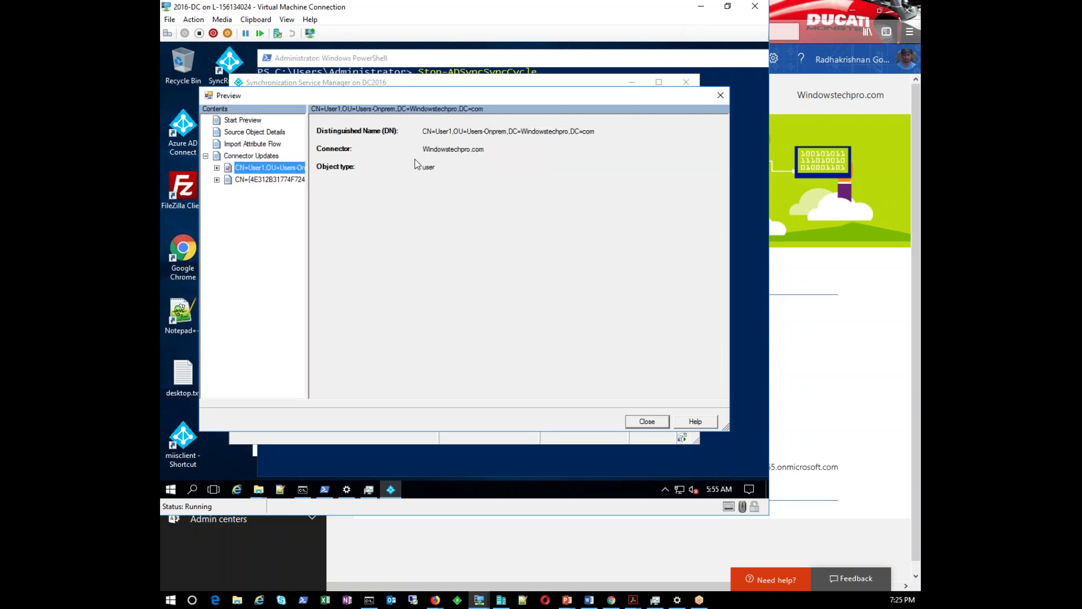
pyautogui.moveTo(494, 151); pyautogui.dragTo(437, 153)
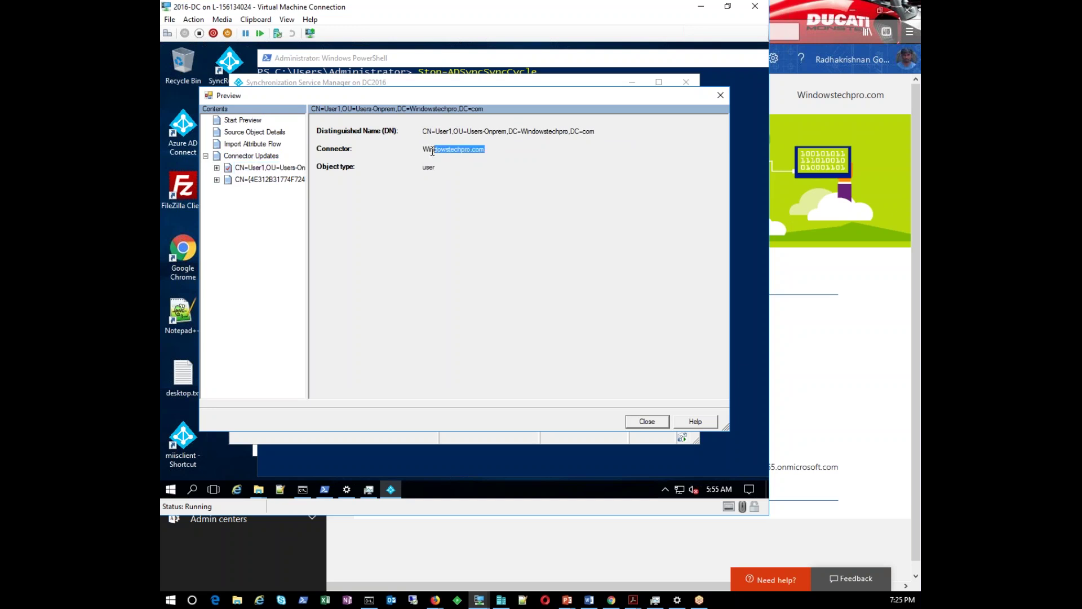
pyautogui.click(217, 168)
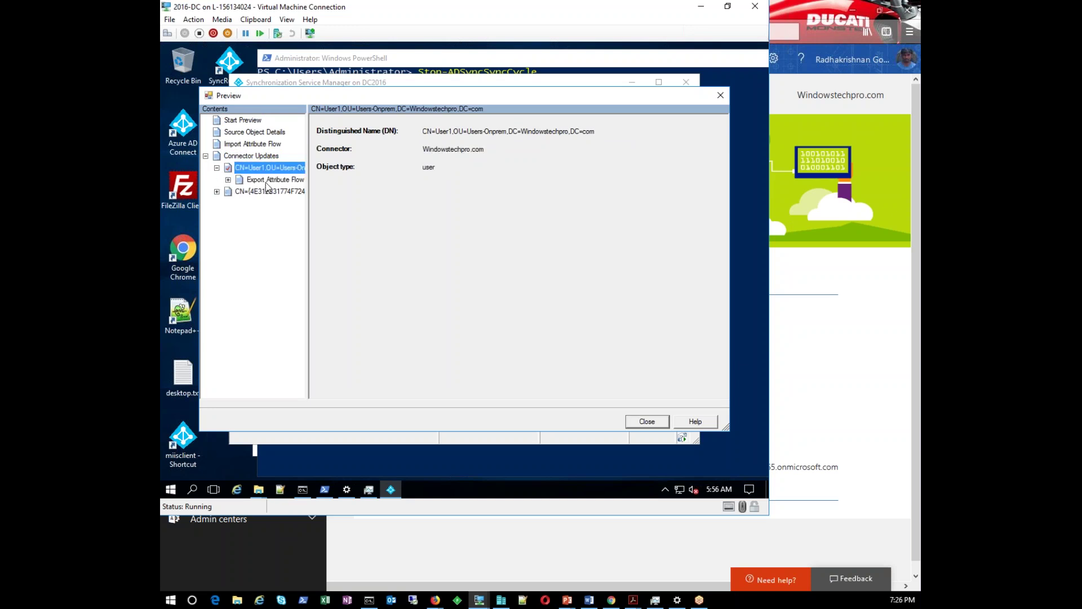
pyautogui.click(268, 180)
pyautogui.click(669, 212)
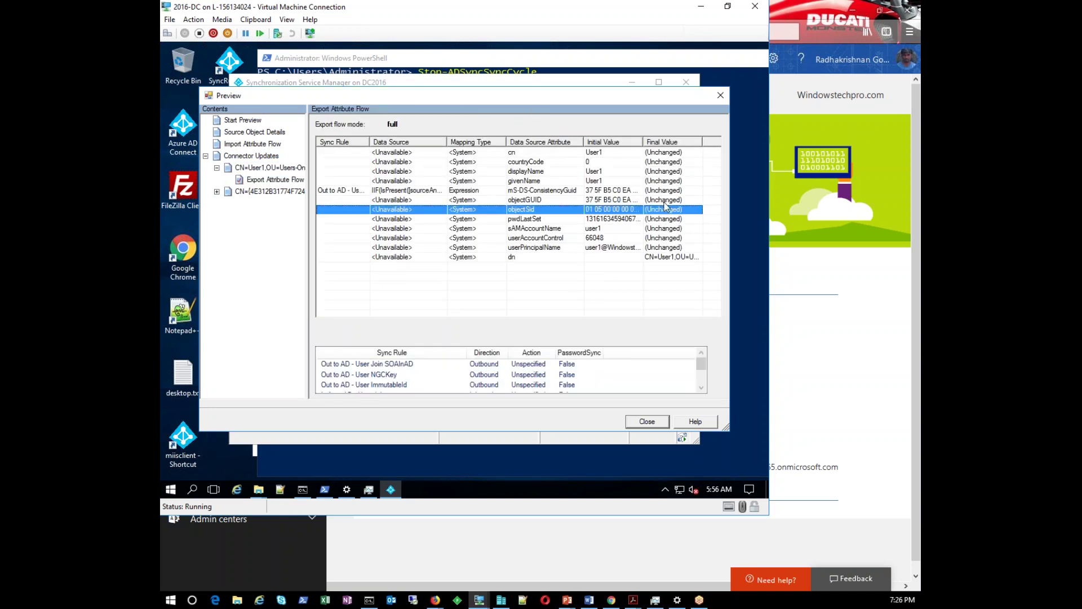
pyautogui.click(663, 256)
pyautogui.click(663, 219)
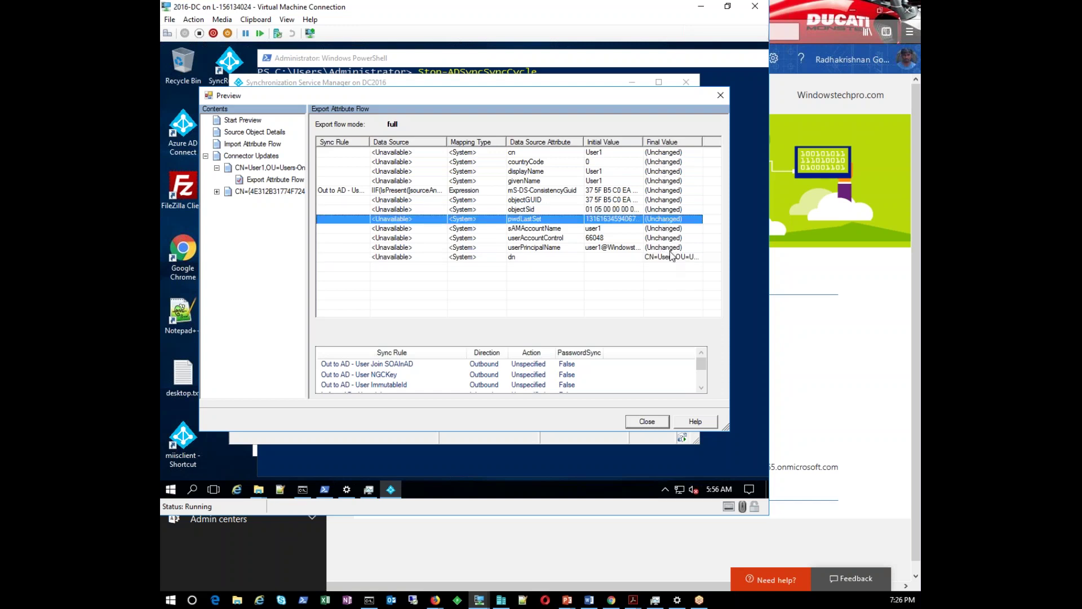
pyautogui.click(668, 192)
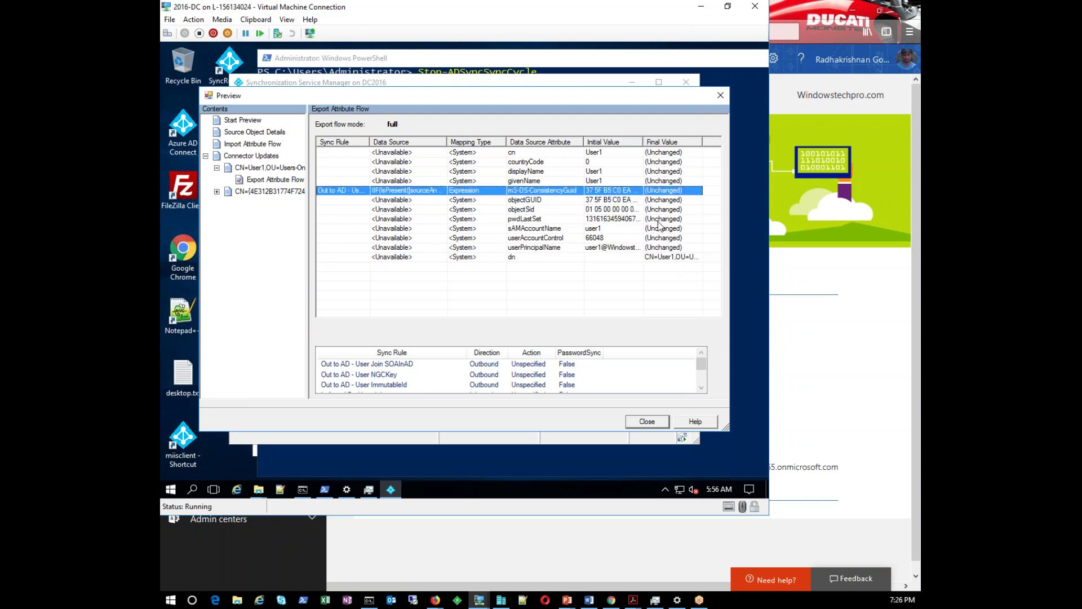
# Commit the preview to the metaverse, confirm, and close the preview and connector object dialogs
pyautogui.click(243, 120)
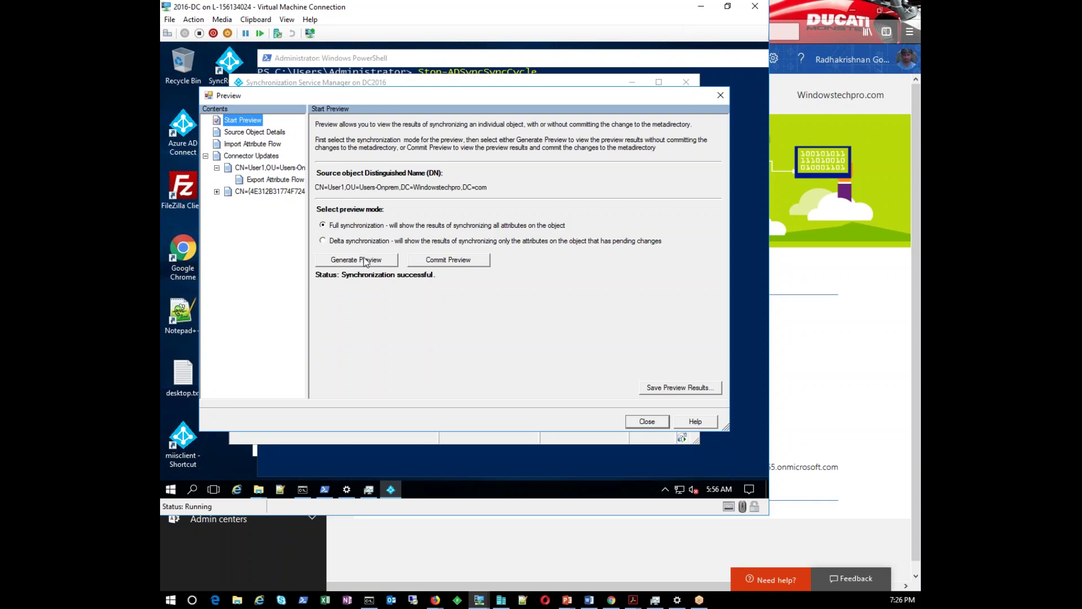
pyautogui.click(461, 263)
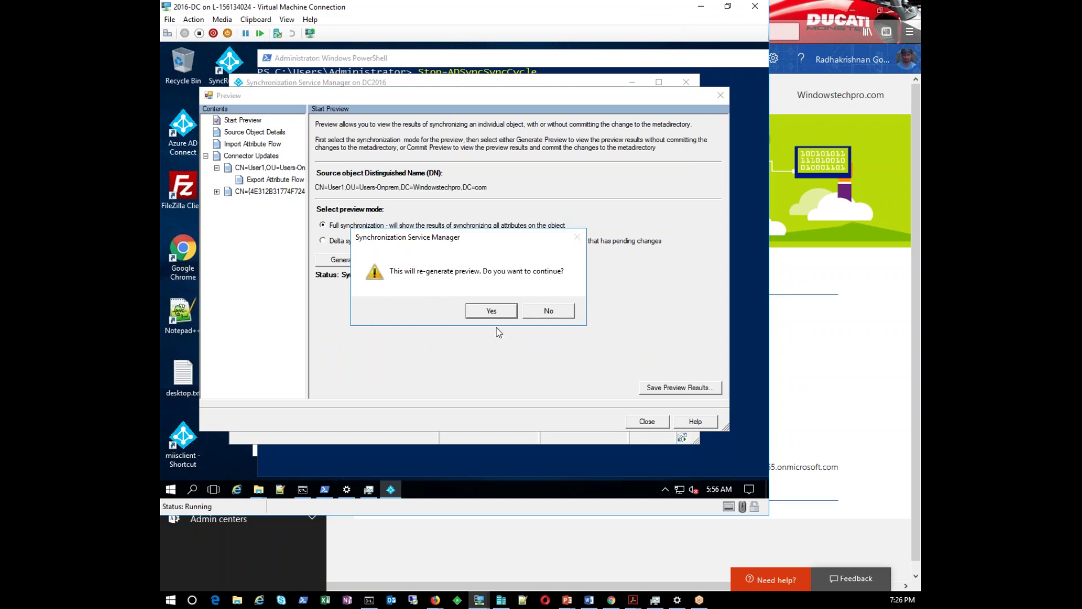
pyautogui.click(491, 310)
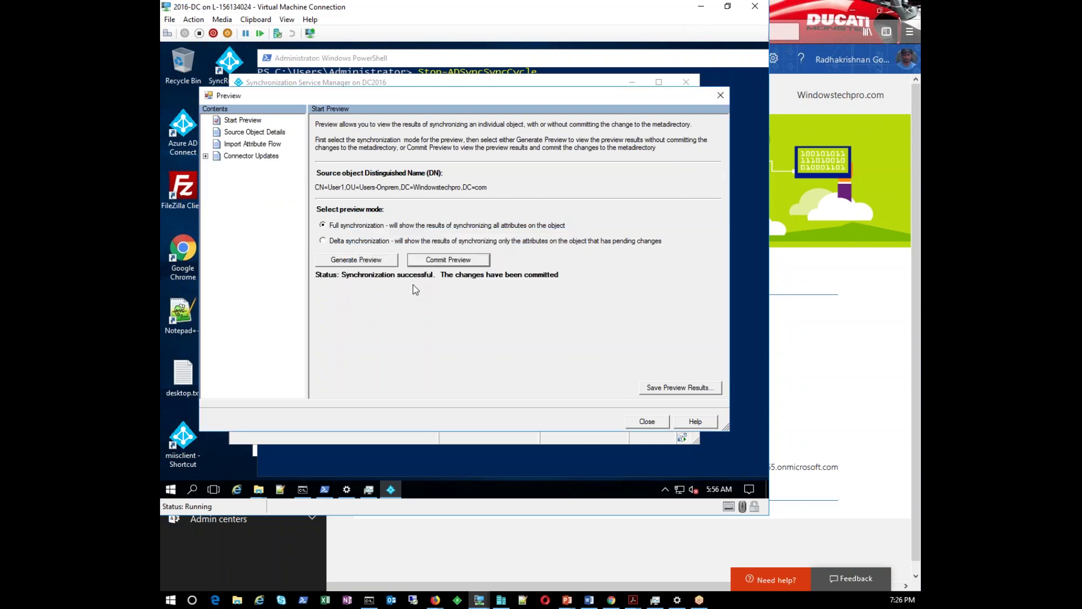
pyautogui.click(655, 423)
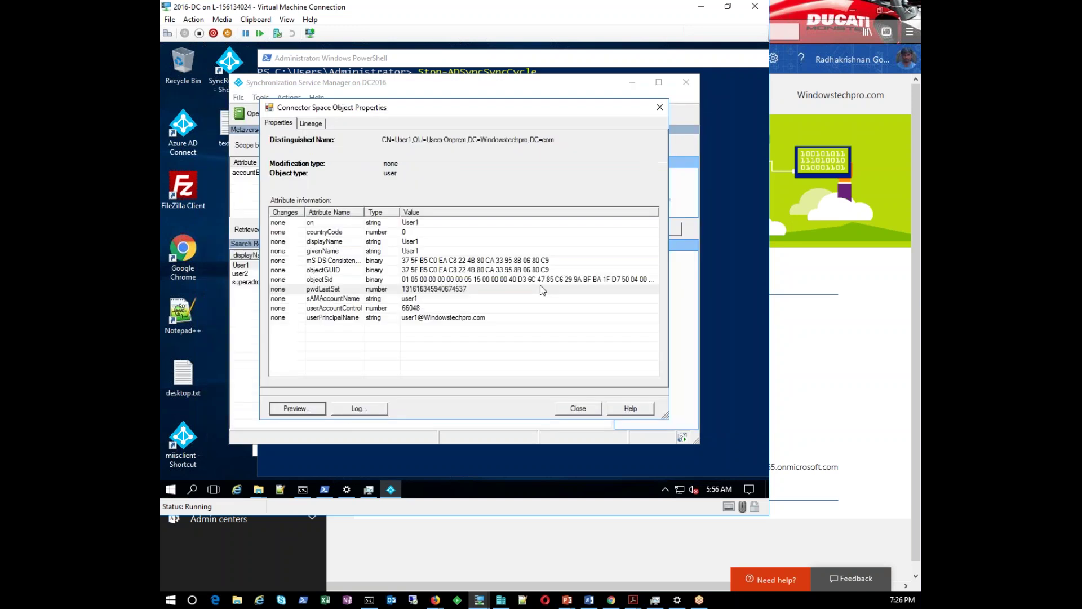
pyautogui.click(591, 413)
# Close User1's properties and review the cloud export run statistics in Operations
pyautogui.click(578, 409)
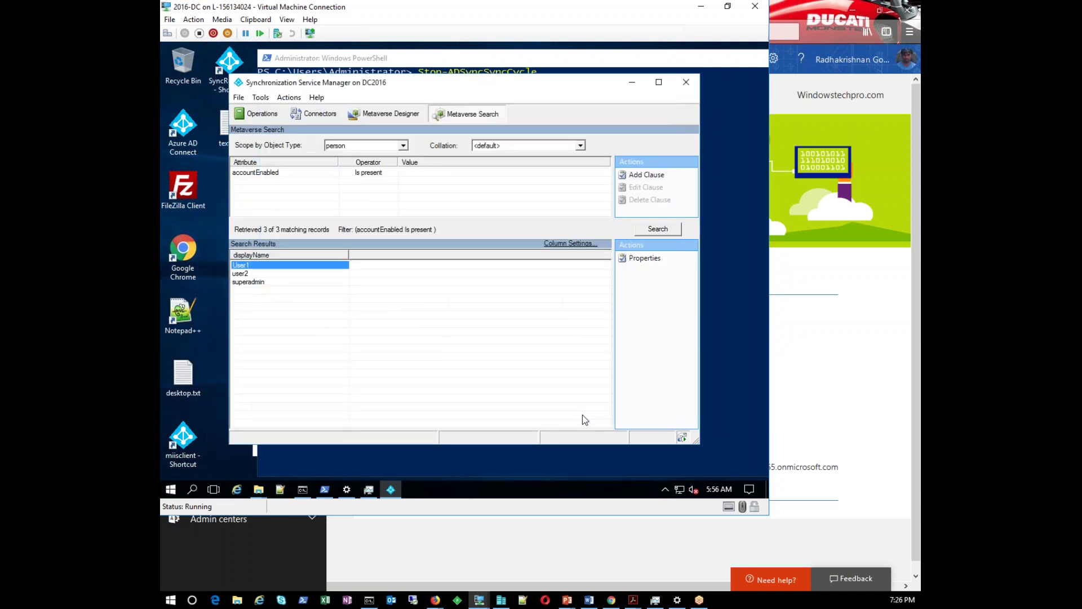
pyautogui.click(249, 116)
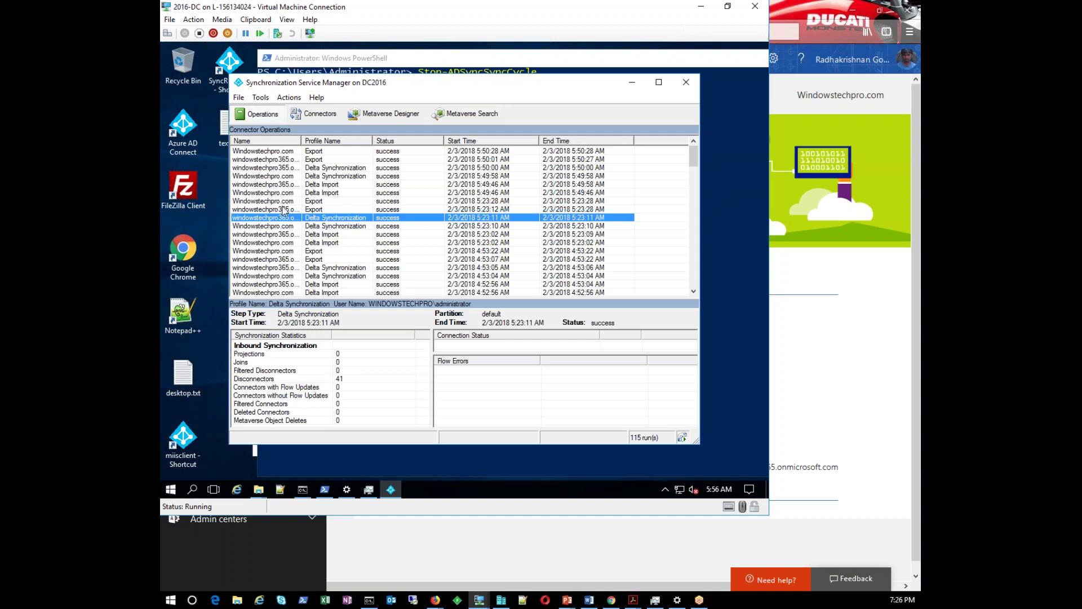
pyautogui.click(283, 209)
pyautogui.scroll(-4, 284, 265)
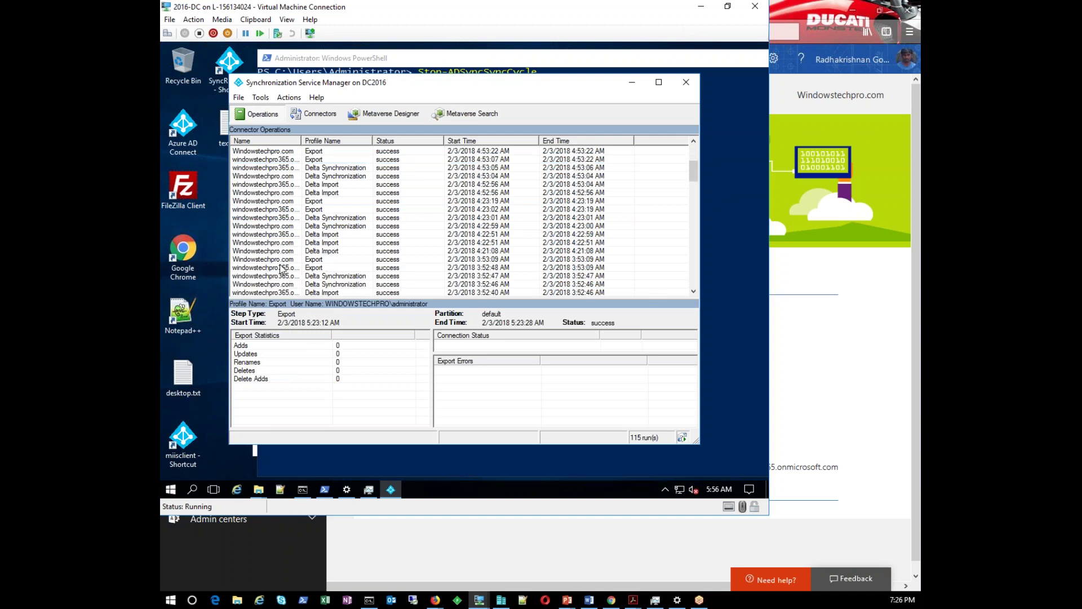
pyautogui.scroll(-7, 282, 268)
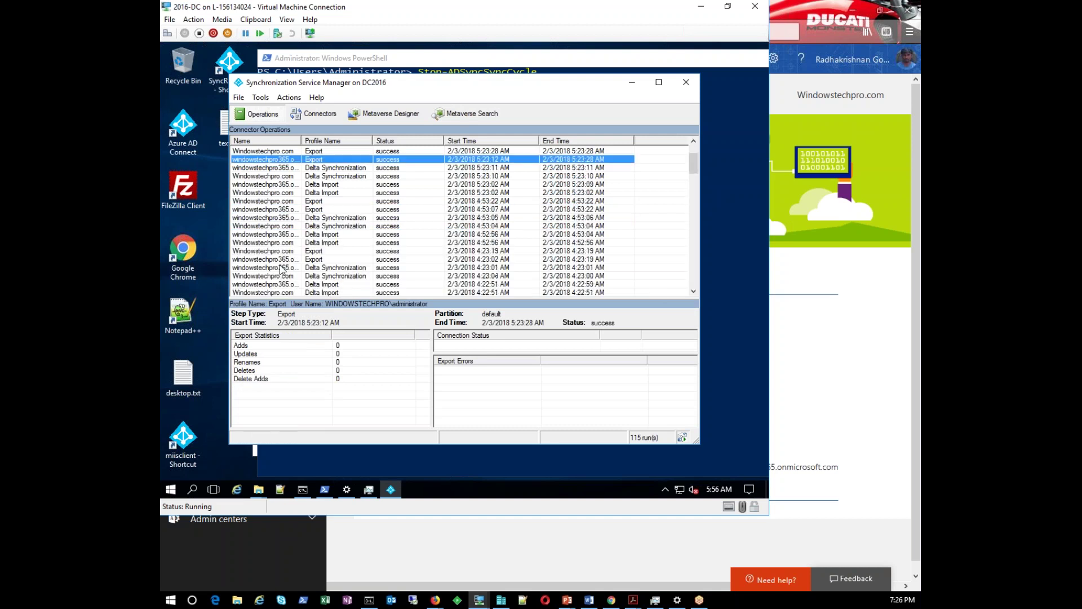
pyautogui.scroll(-12, 282, 269)
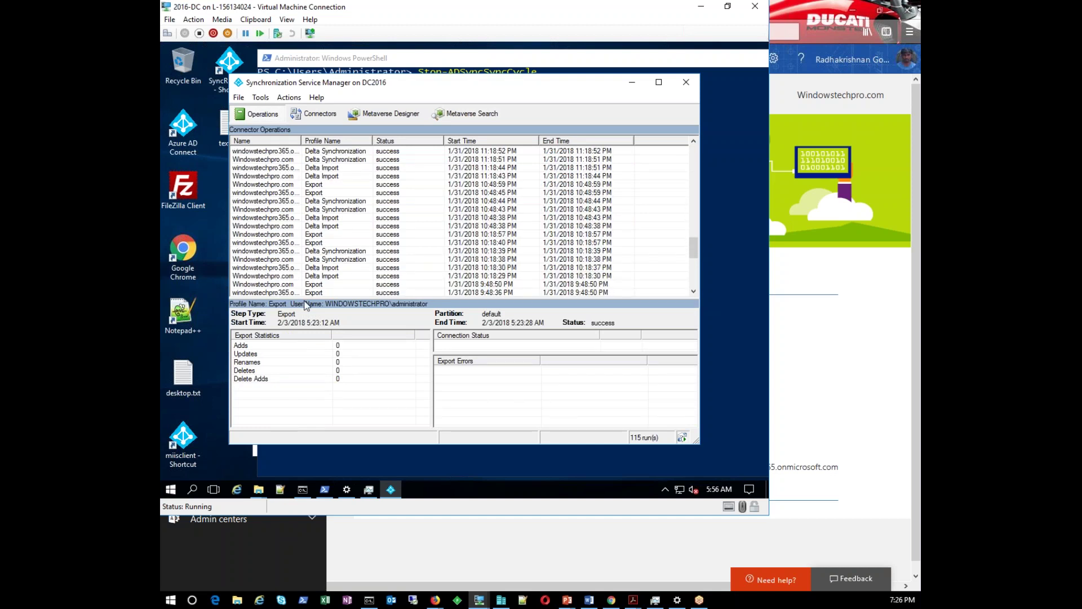
# Return to the PowerPoint slide show and advance to the Resources slide
pyautogui.moveTo(567, 602)
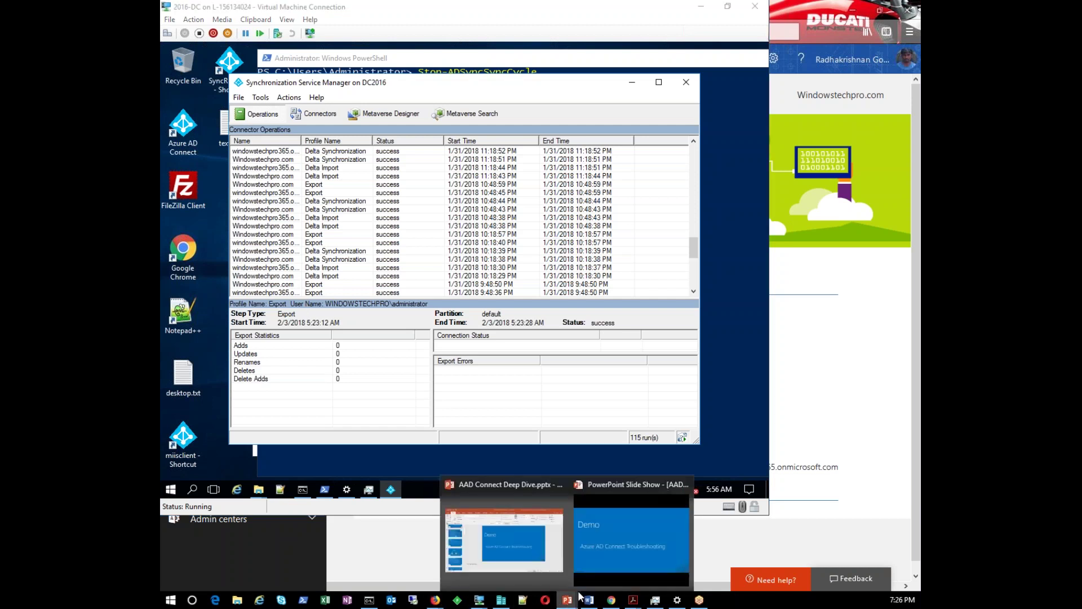
pyautogui.click(593, 552)
pyautogui.click(488, 463)
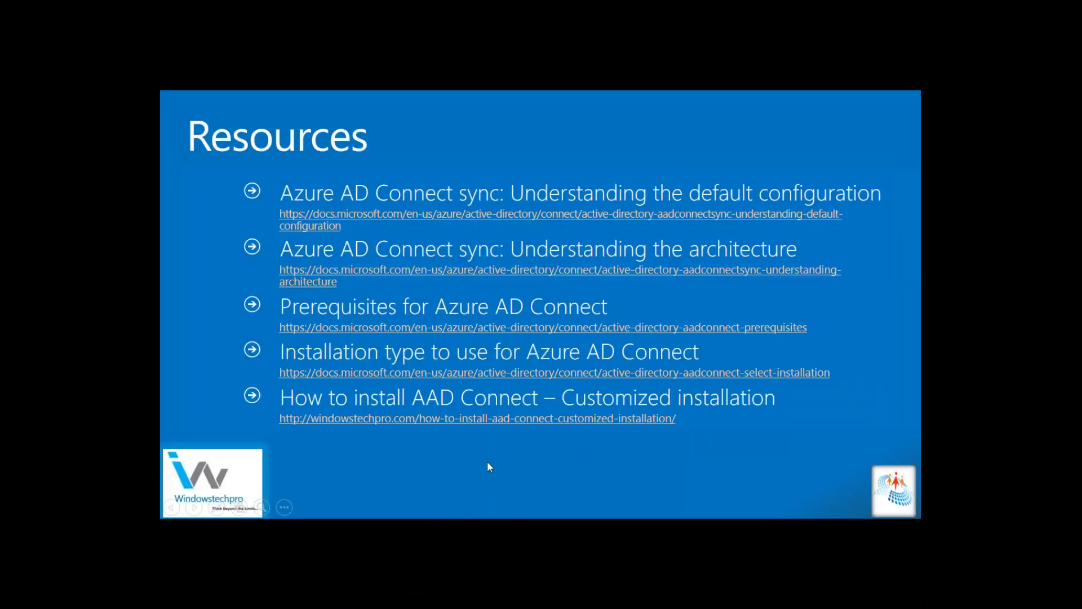
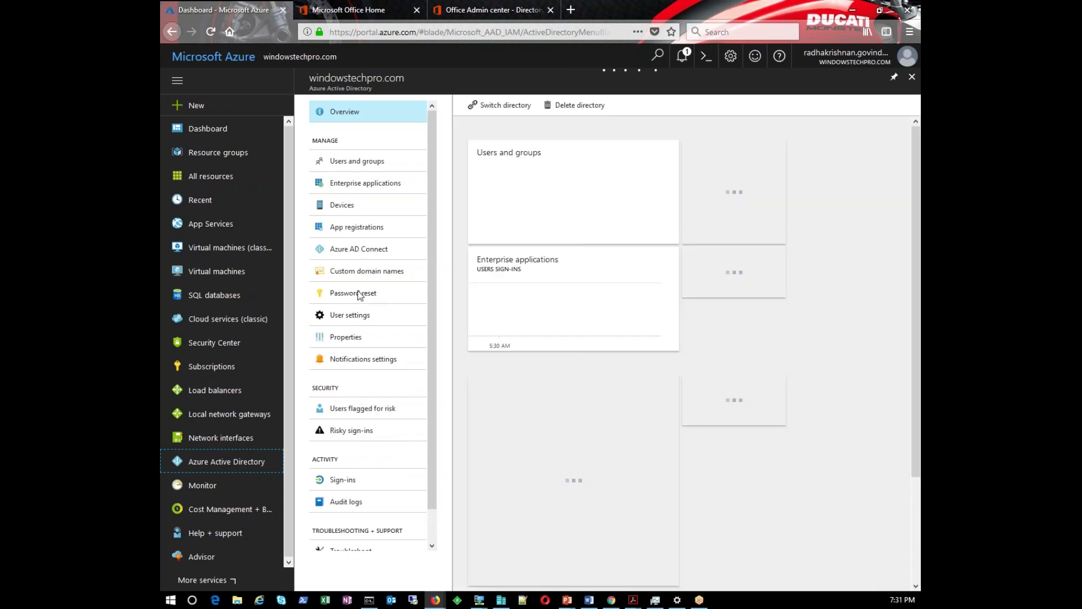
# Show the Azure AD Connect status page and highlight pass-through authentication's Enabled status
pyautogui.click(356, 248)
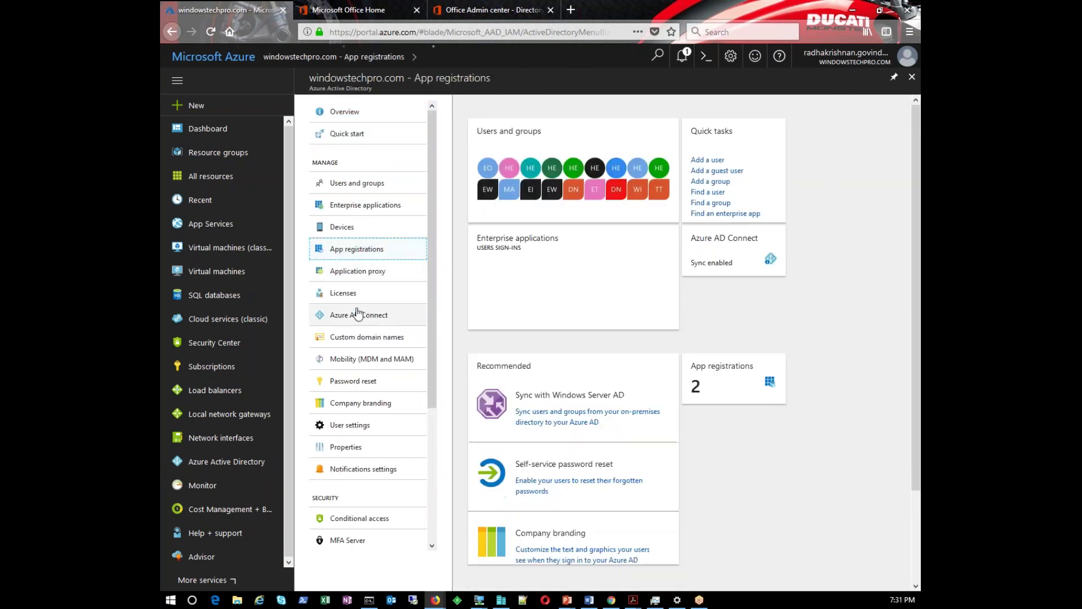
pyautogui.click(357, 316)
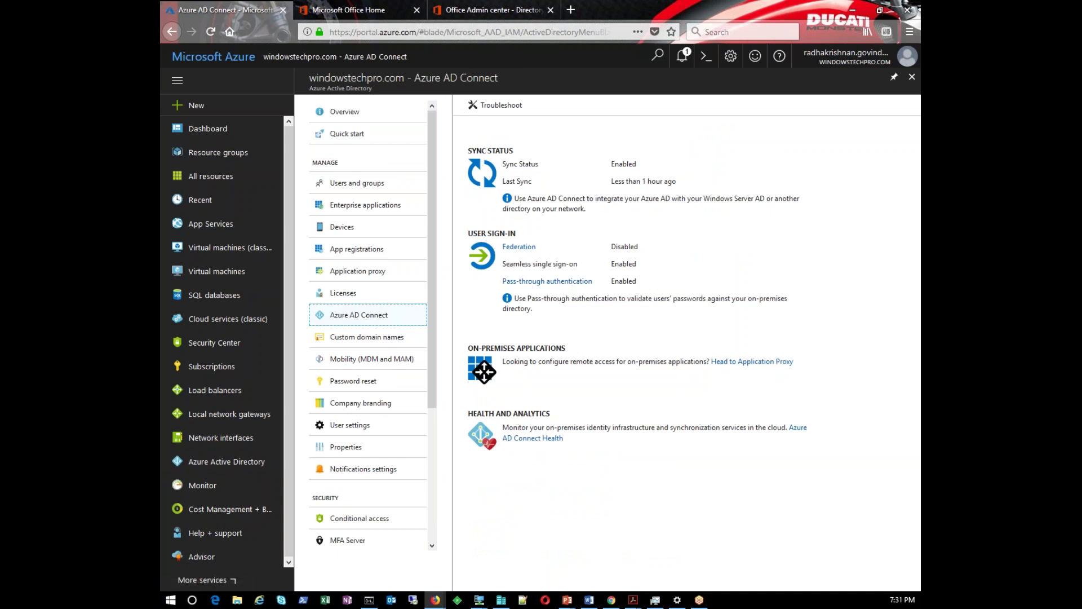
pyautogui.moveTo(640, 286); pyautogui.dragTo(609, 286)
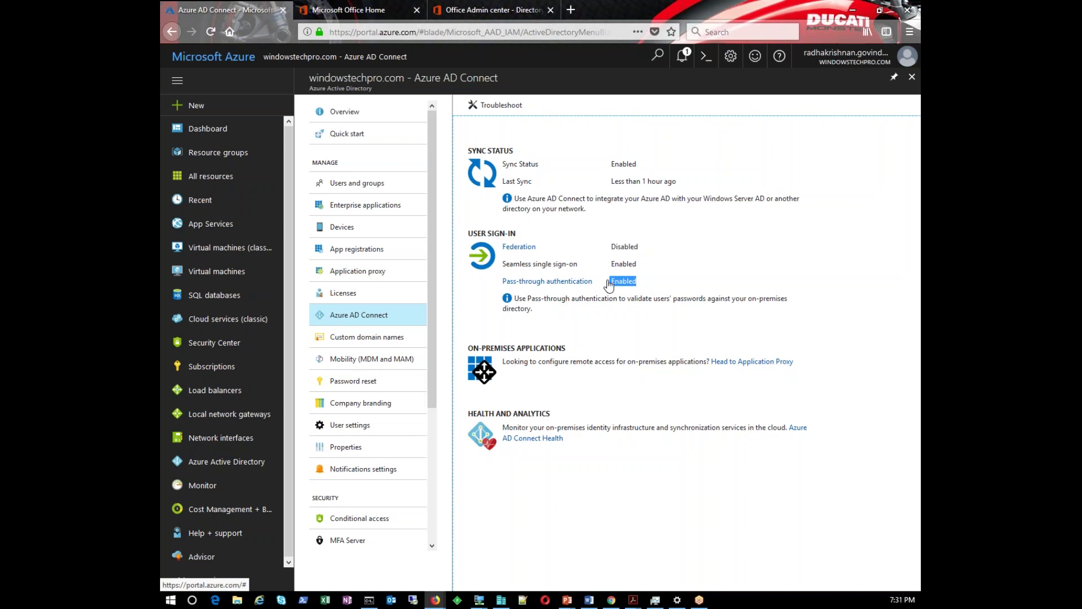
# Follow the Federation link to list the custom domains, including windowstechpro.com verified
pyautogui.click(523, 248)
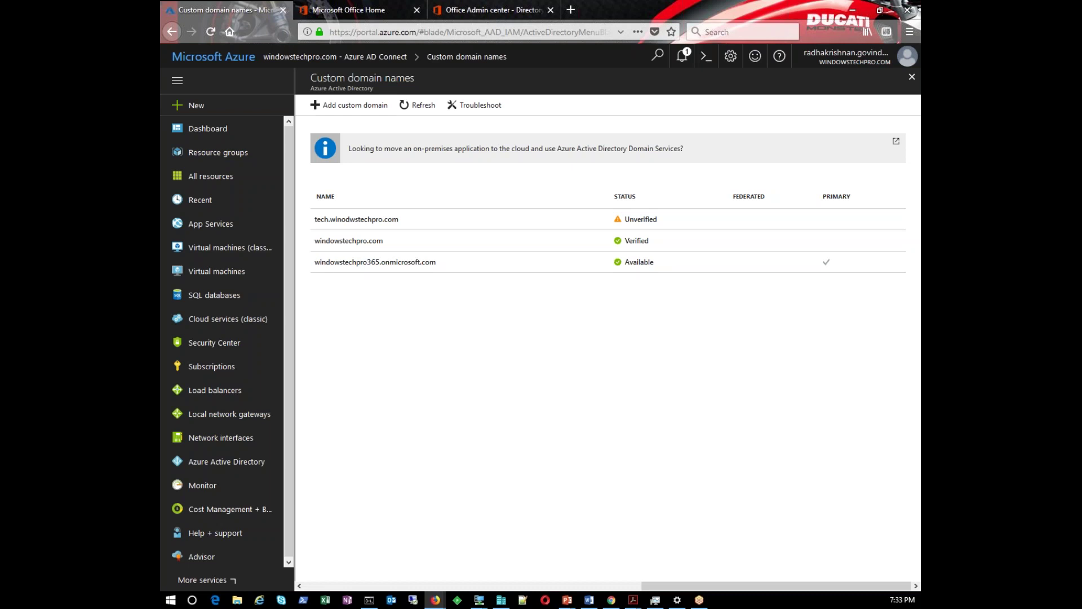
# Highlight part of the portal URL, clear it, and close the Custom domain names blade
pyautogui.moveTo(361, 32); pyautogui.dragTo(425, 43)
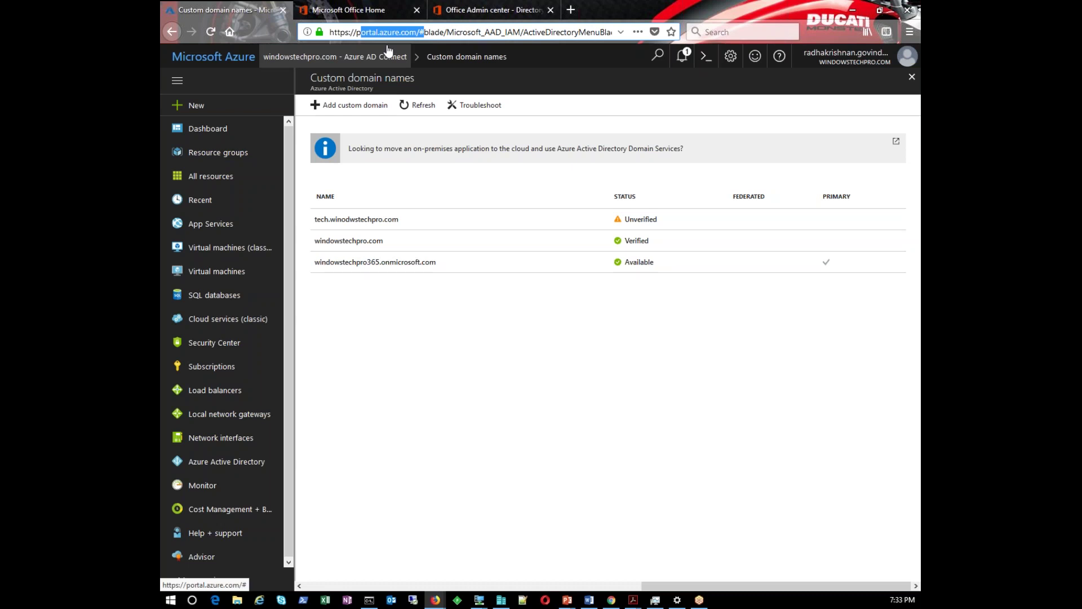
pyautogui.click(449, 349)
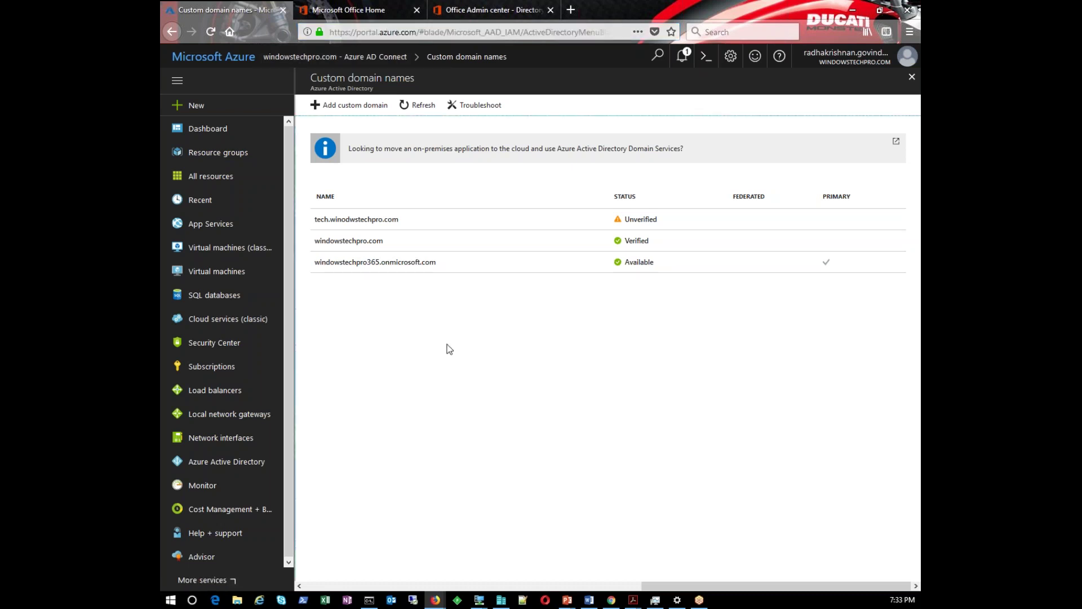
pyautogui.click(912, 76)
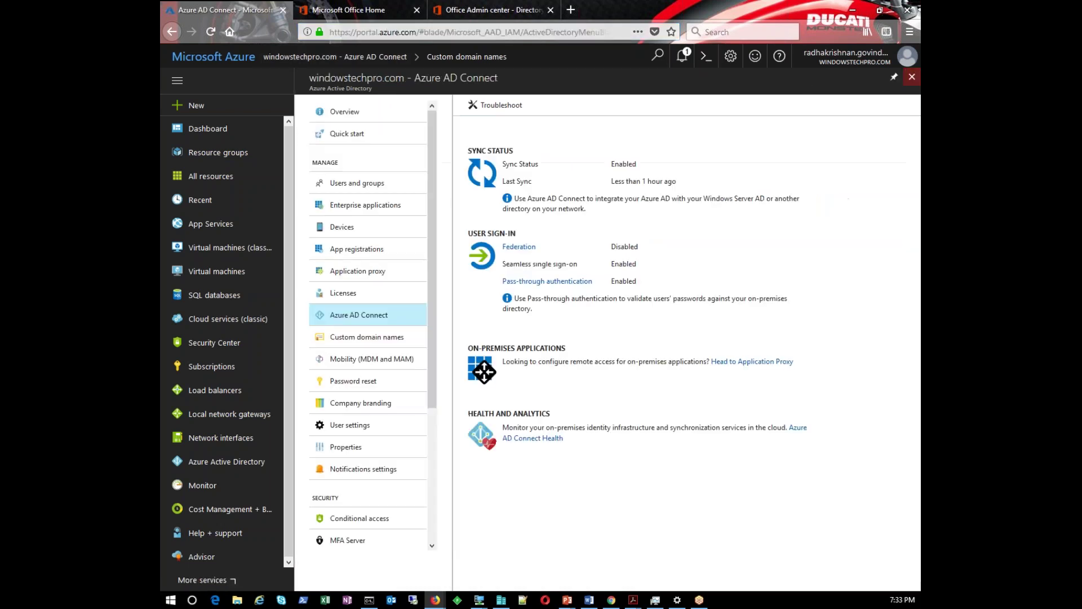